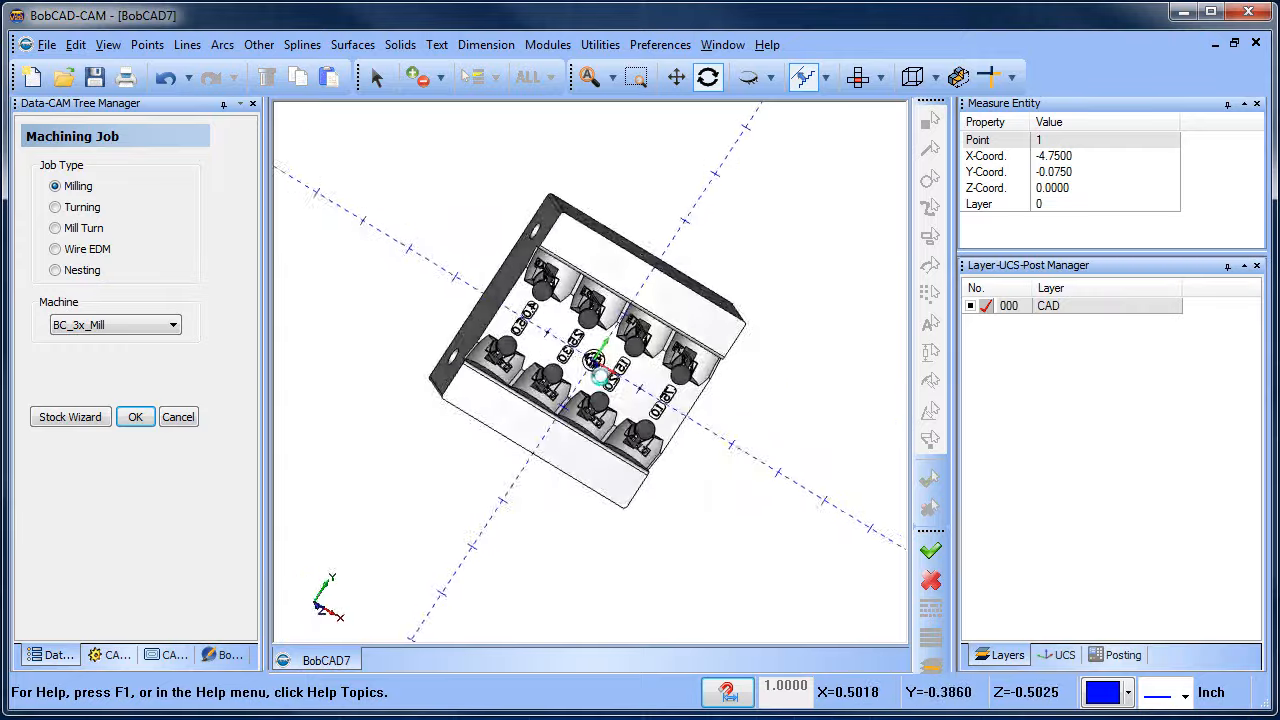
- Hide the X-Y axis lines in the part's display settings
{"action": "scroll", "coordinate": [583, 285], "scroll_direction": "up", "scroll_amount": 5}
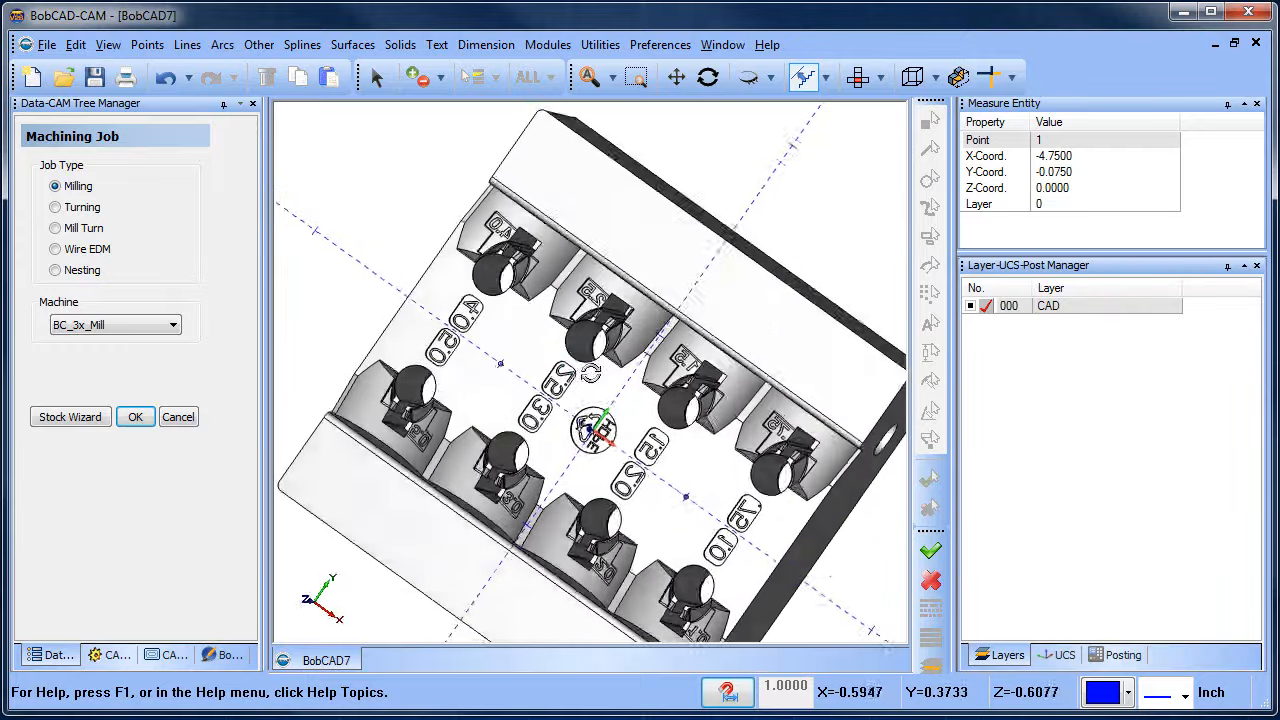
{"action": "scroll", "coordinate": [592, 398], "scroll_direction": "down", "scroll_amount": 3}
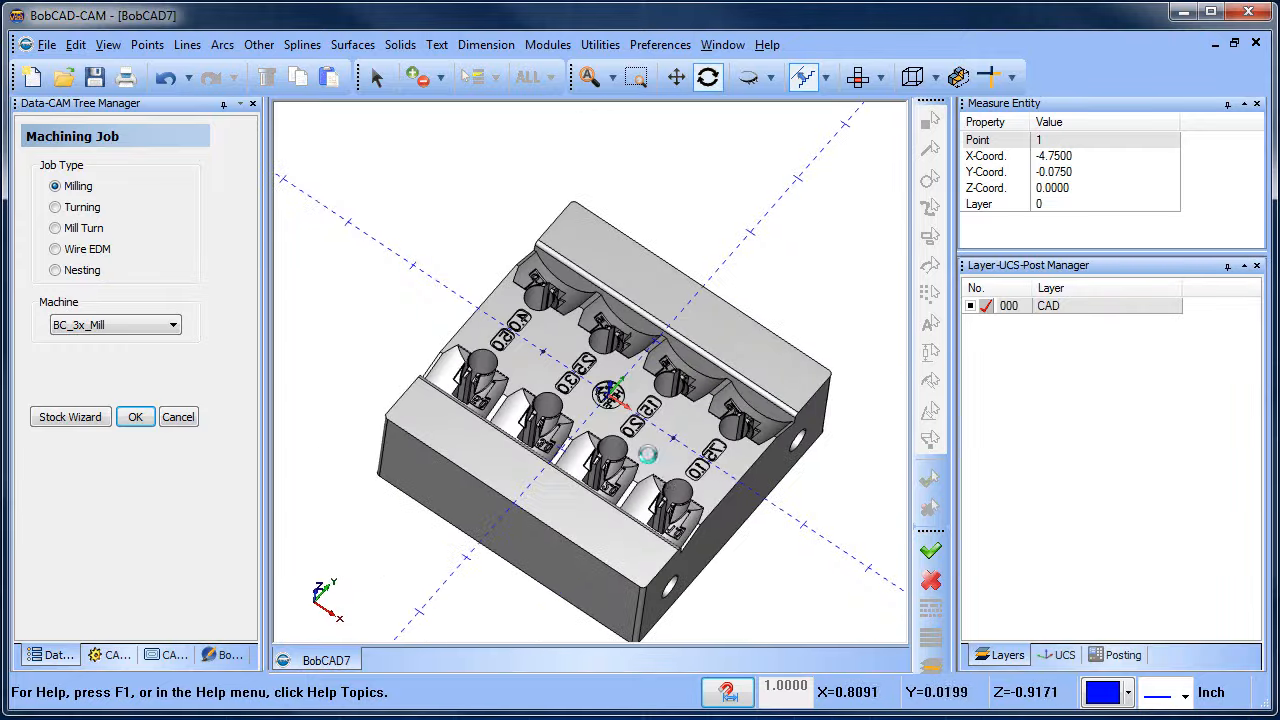
{"action": "mouse_move", "coordinate": [648, 454]}
{"action": "middle_mouse_down"}
{"action": "mouse_move", "coordinate": [700, 480]}
{"action": "mouse_move", "coordinate": [645, 475]}
{"action": "middle_mouse_up"}
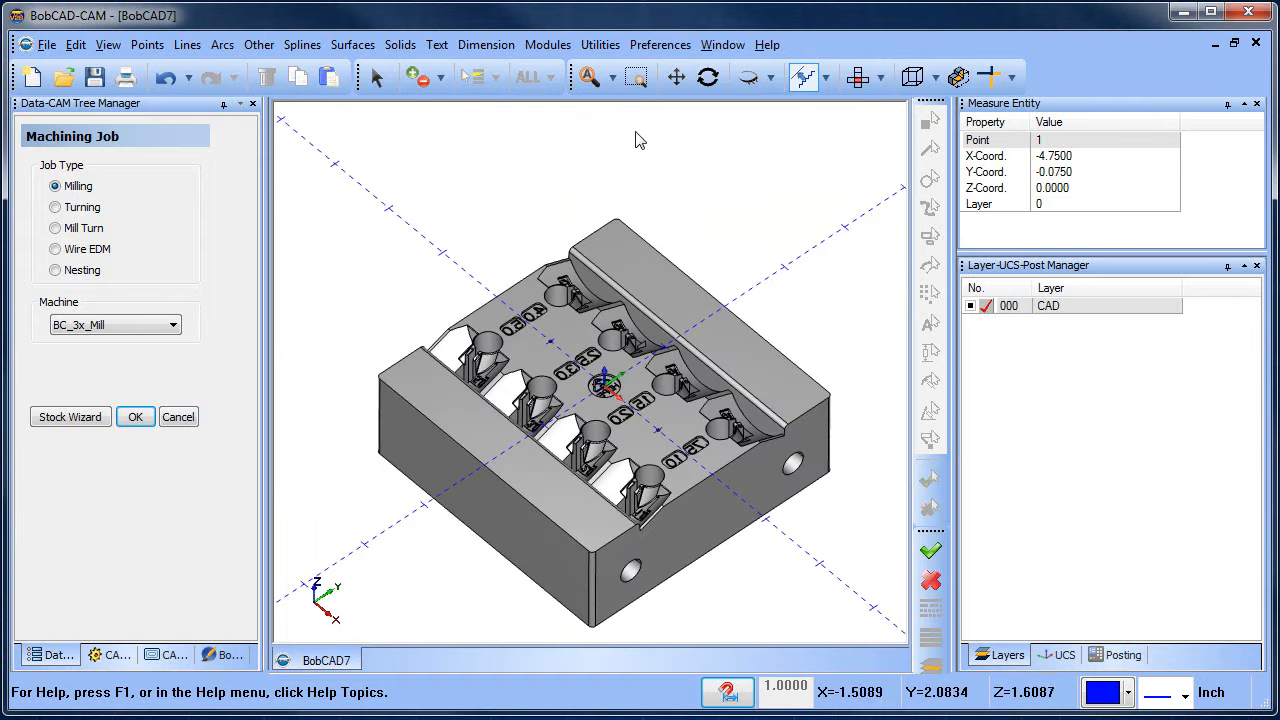
{"action": "left_click", "coordinate": [660, 44]}
{"action": "left_click", "coordinate": [680, 108]}
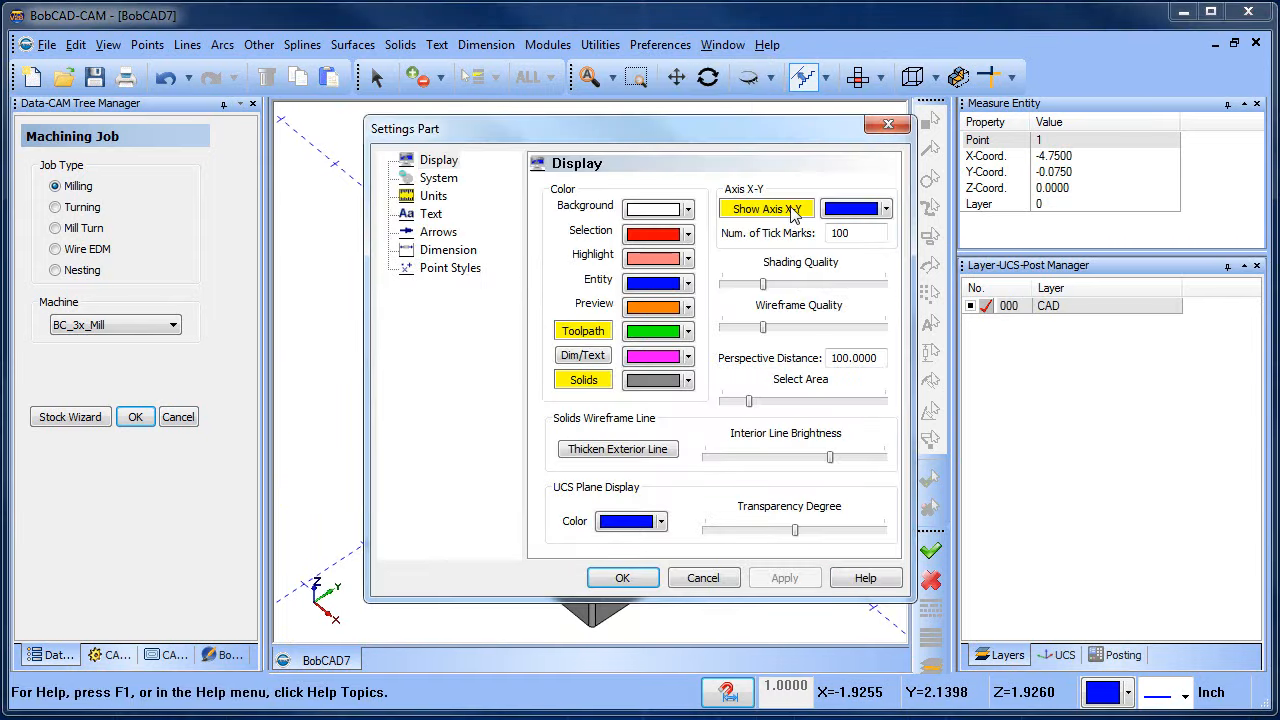
{"action": "left_click", "coordinate": [622, 578]}
- Examine the recessed 4.0 label pocket beside the round hole, including its walls and floor
{"action": "middle_click_drag", "start_coordinate": [645, 468], "coordinate": [600, 385]}
{"action": "scroll", "coordinate": [607, 321], "scroll_direction": "up", "scroll_amount": 5}
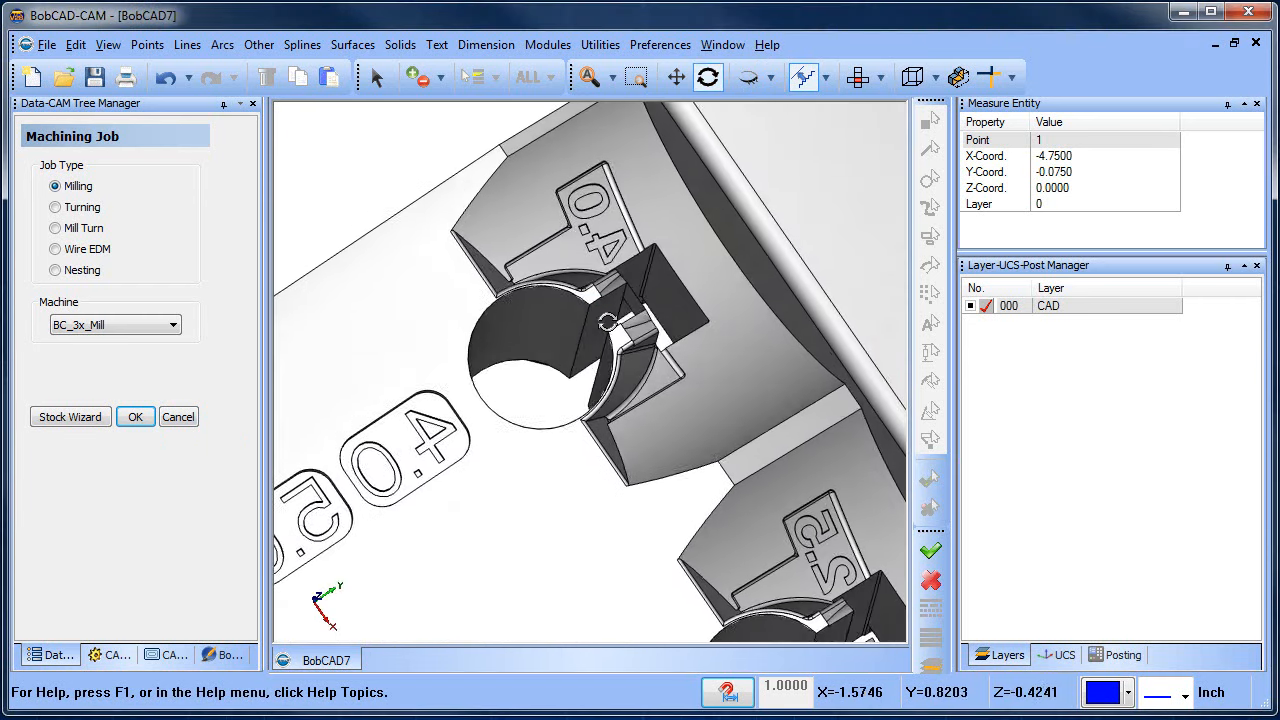
{"action": "middle_click_drag", "start_coordinate": [607, 321], "coordinate": [602, 297]}
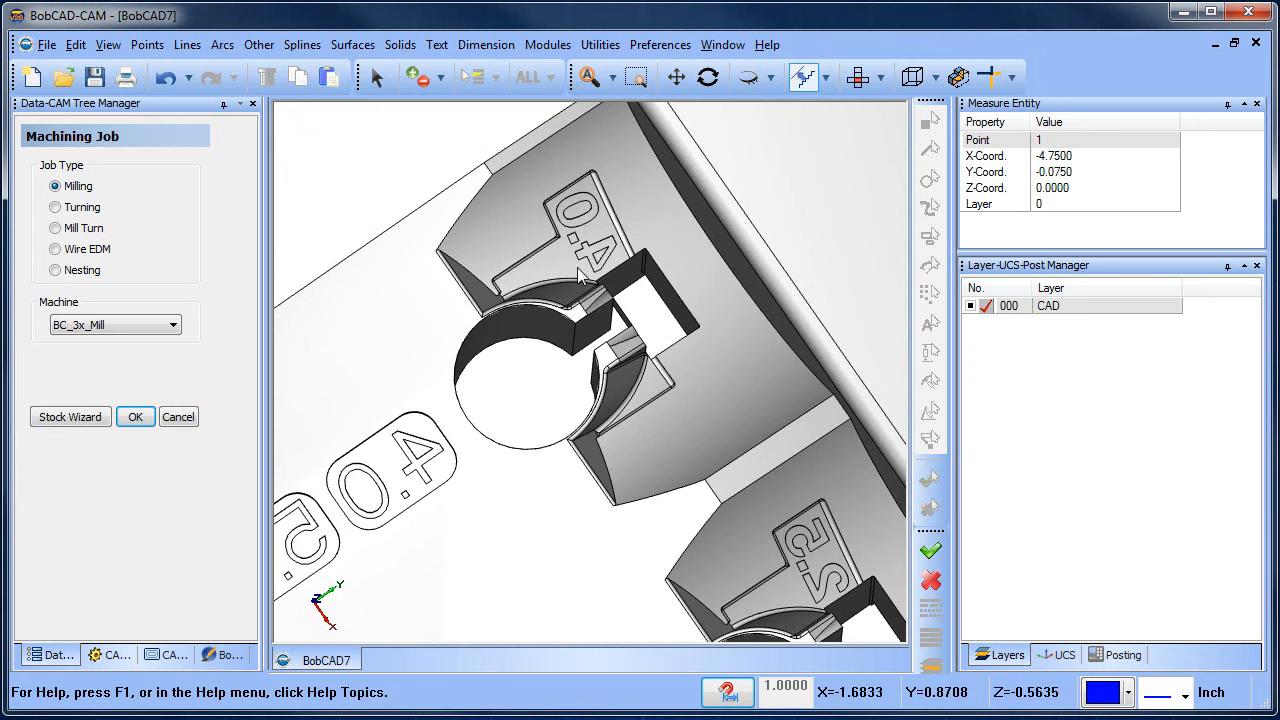
{"action": "middle_click_drag", "start_coordinate": [580, 278], "coordinate": [420, 333]}
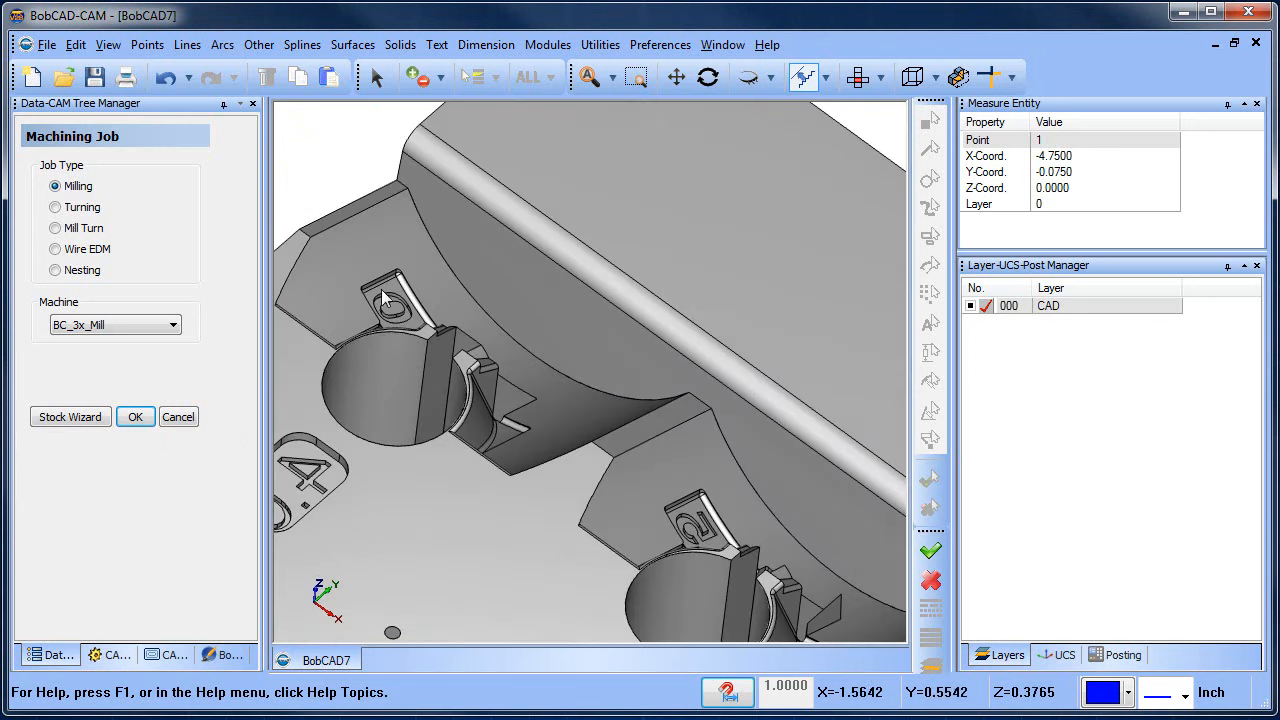
{"action": "middle_click_drag", "start_coordinate": [517, 436], "coordinate": [575, 395]}
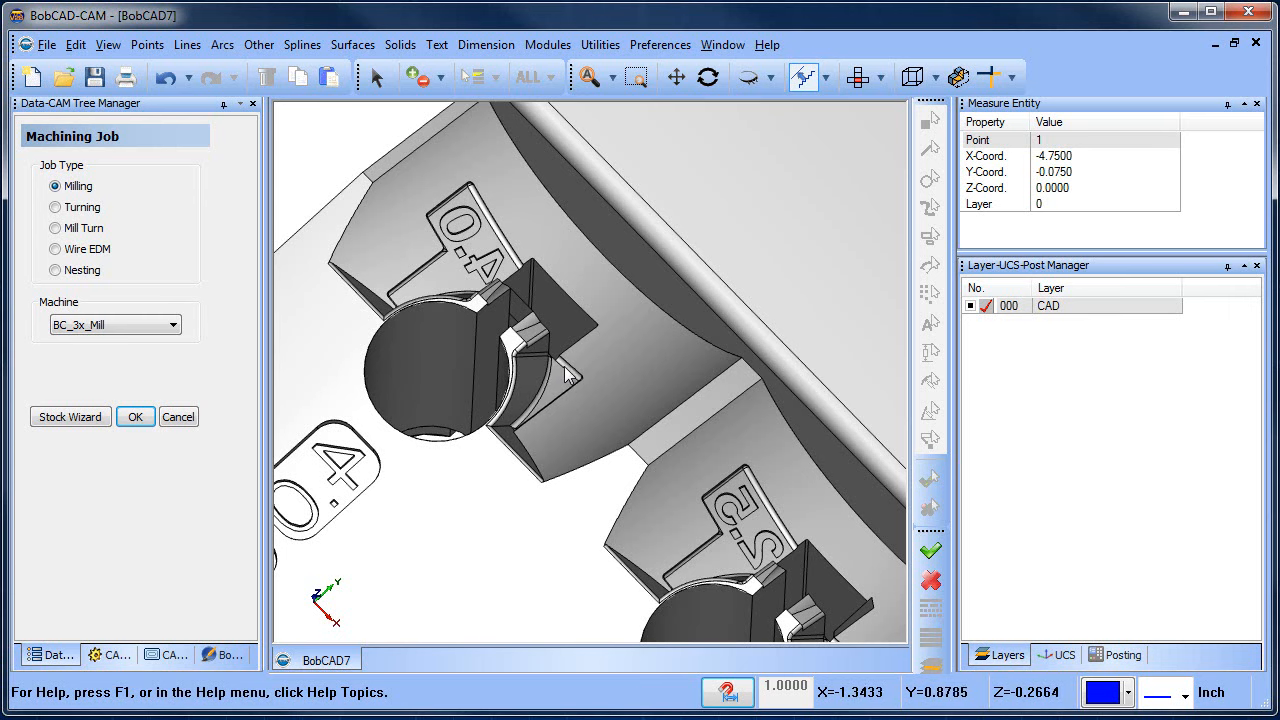
{"action": "middle_click_drag", "start_coordinate": [564, 366], "coordinate": [575, 383]}
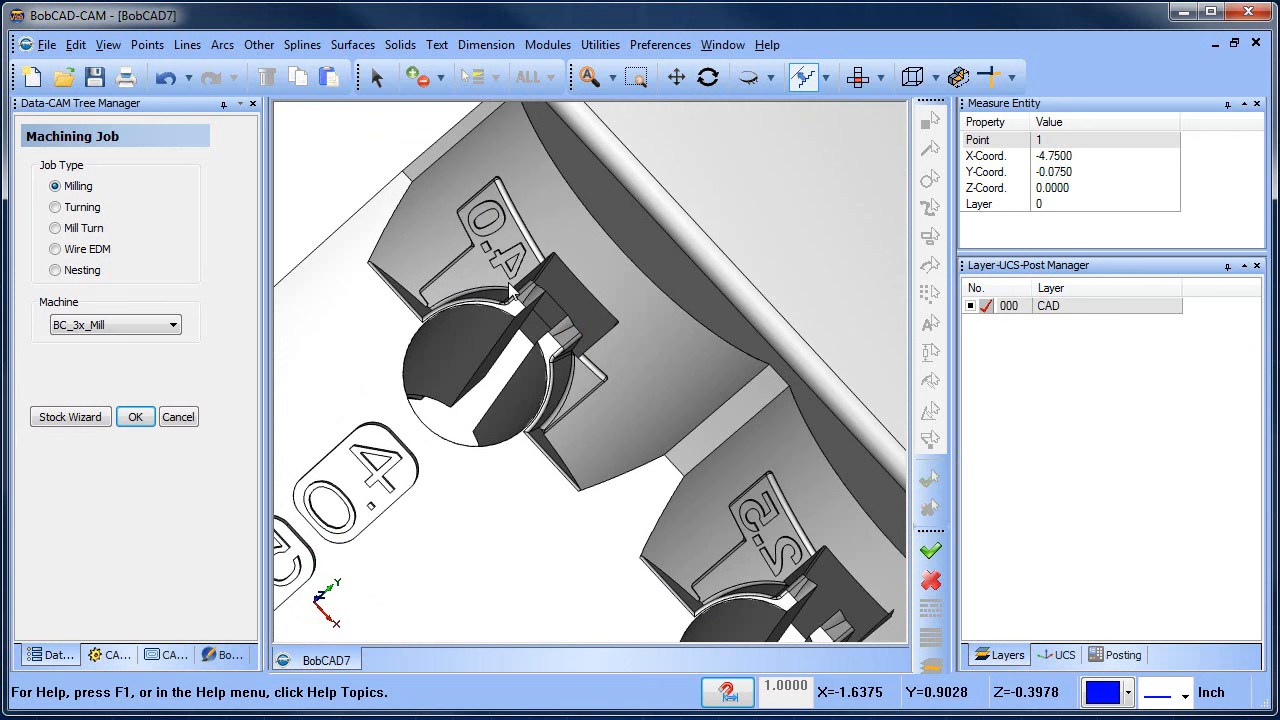
{"action": "scroll", "coordinate": [580, 229], "scroll_direction": "up", "scroll_amount": 3}
{"action": "middle_click_drag", "start_coordinate": [577, 302], "coordinate": [583, 203]}
{"action": "scroll", "coordinate": [542, 347], "scroll_direction": "up", "scroll_amount": 1}
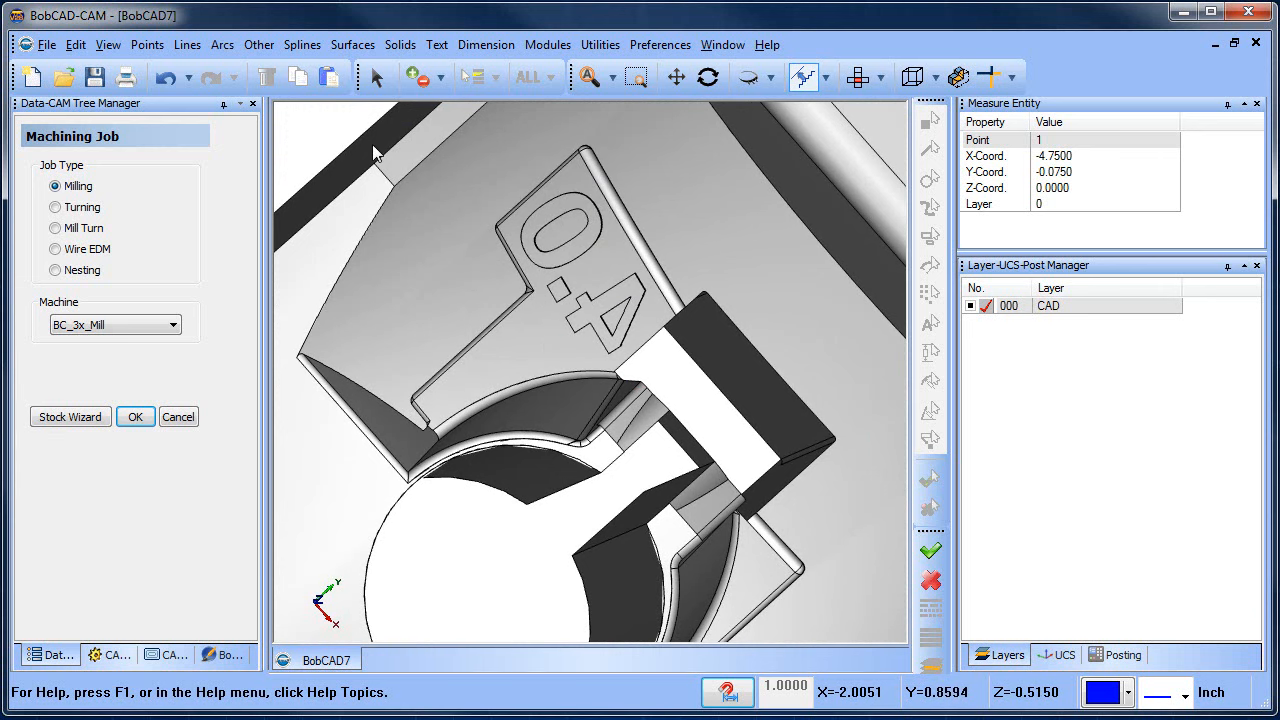
- Select the floor face of the 4.0 label pocket and the fillet along its long straight edge
{"action": "key", "text": "Escape"}
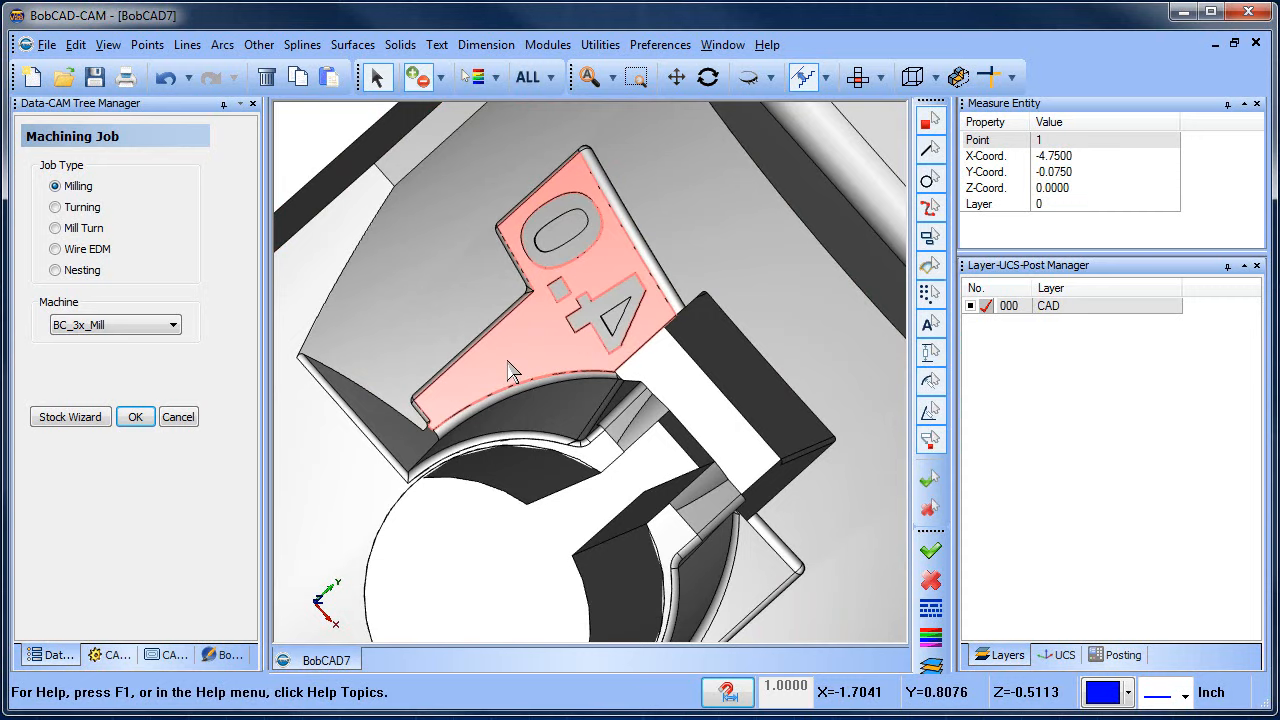
{"action": "scroll", "coordinate": [590, 320], "scroll_direction": "up", "scroll_amount": 2}
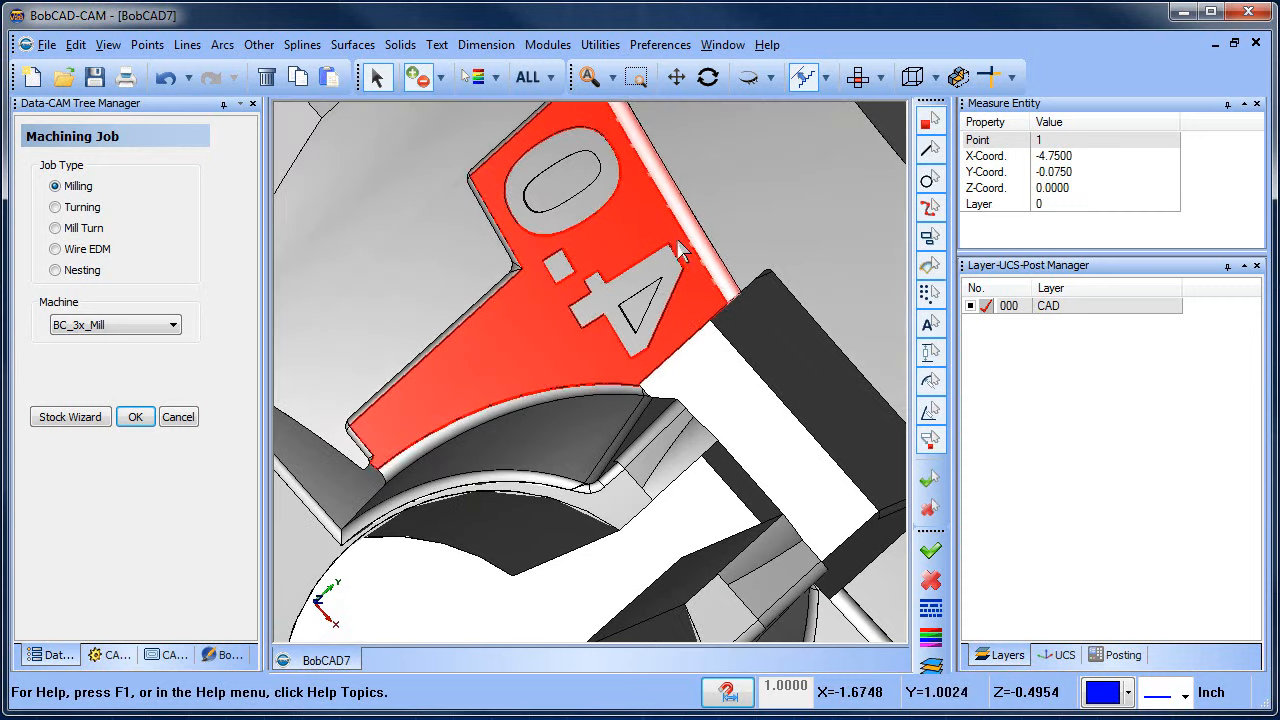
{"action": "scroll", "coordinate": [641, 267], "scroll_direction": "down", "scroll_amount": 6}
{"action": "middle_click_drag", "start_coordinate": [698, 334], "coordinate": [640, 268]}
{"action": "scroll", "coordinate": [600, 212], "scroll_direction": "up", "scroll_amount": 3}
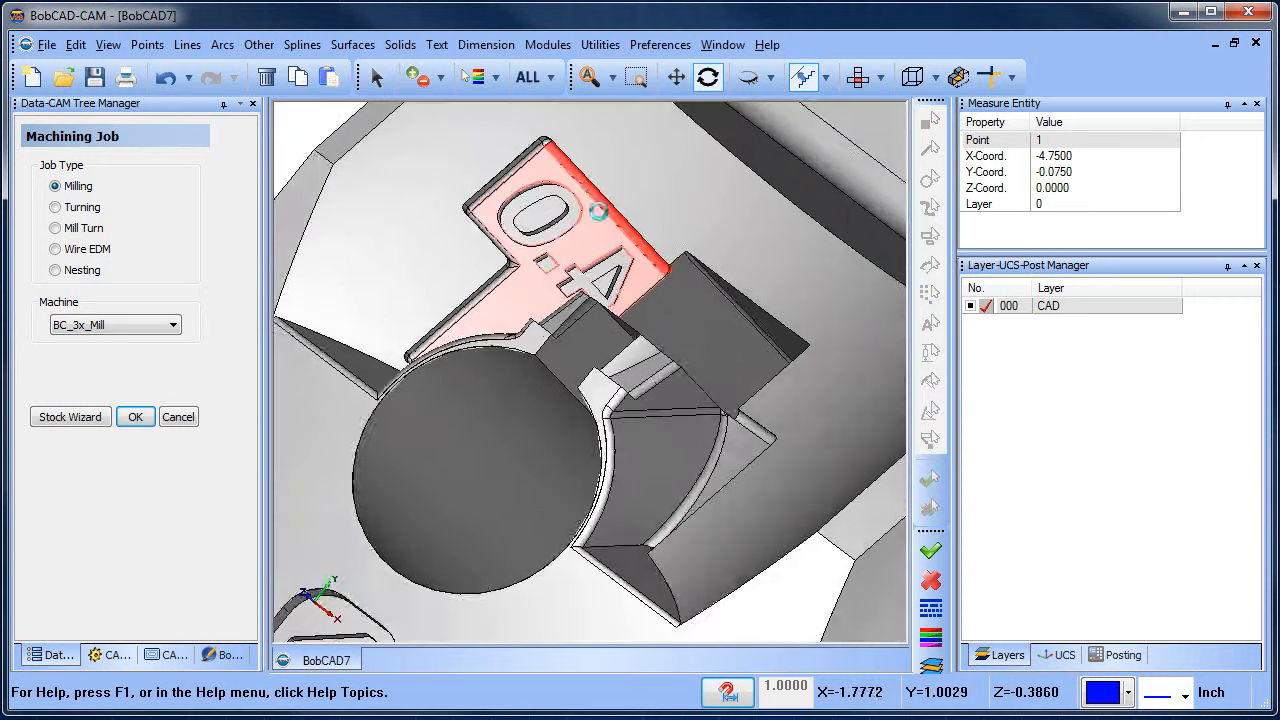
- Add the corner faces and the short end wall with its fillet, beside the engraved 0, to the selection
{"action": "scroll", "coordinate": [597, 212], "scroll_direction": "up", "scroll_amount": 6}
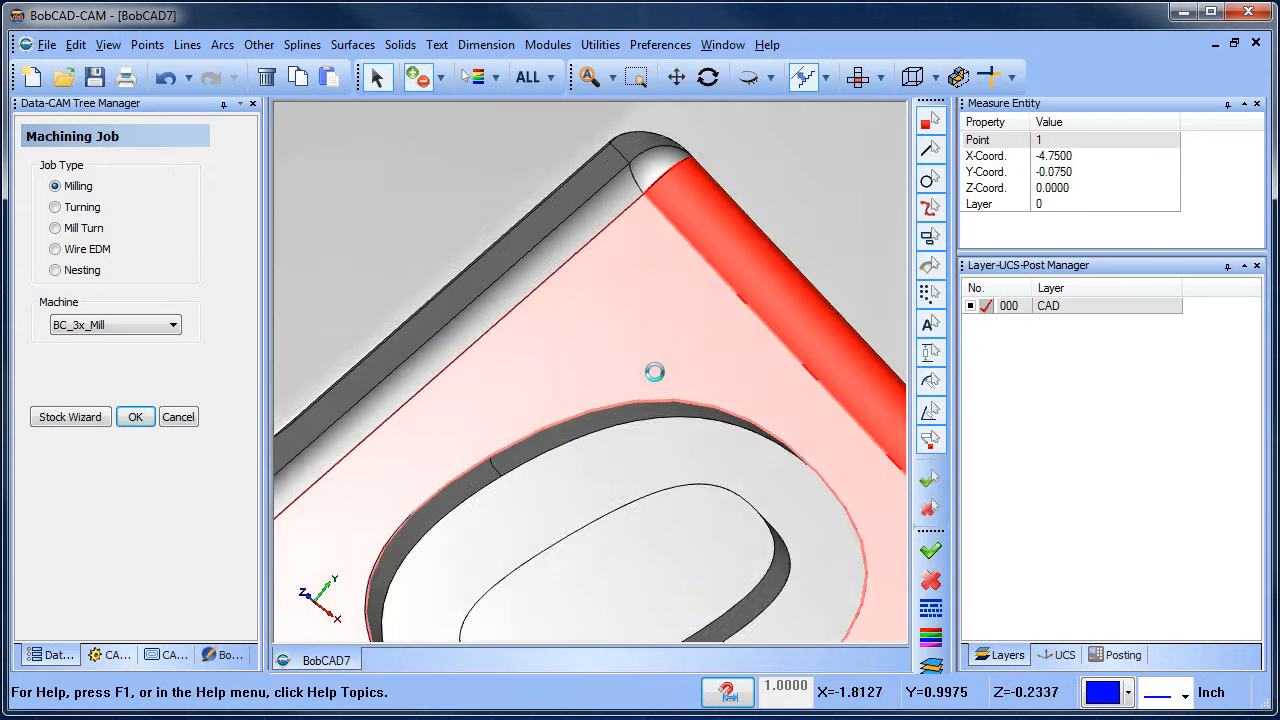
{"action": "scroll", "coordinate": [654, 372], "scroll_direction": "down", "scroll_amount": 2}
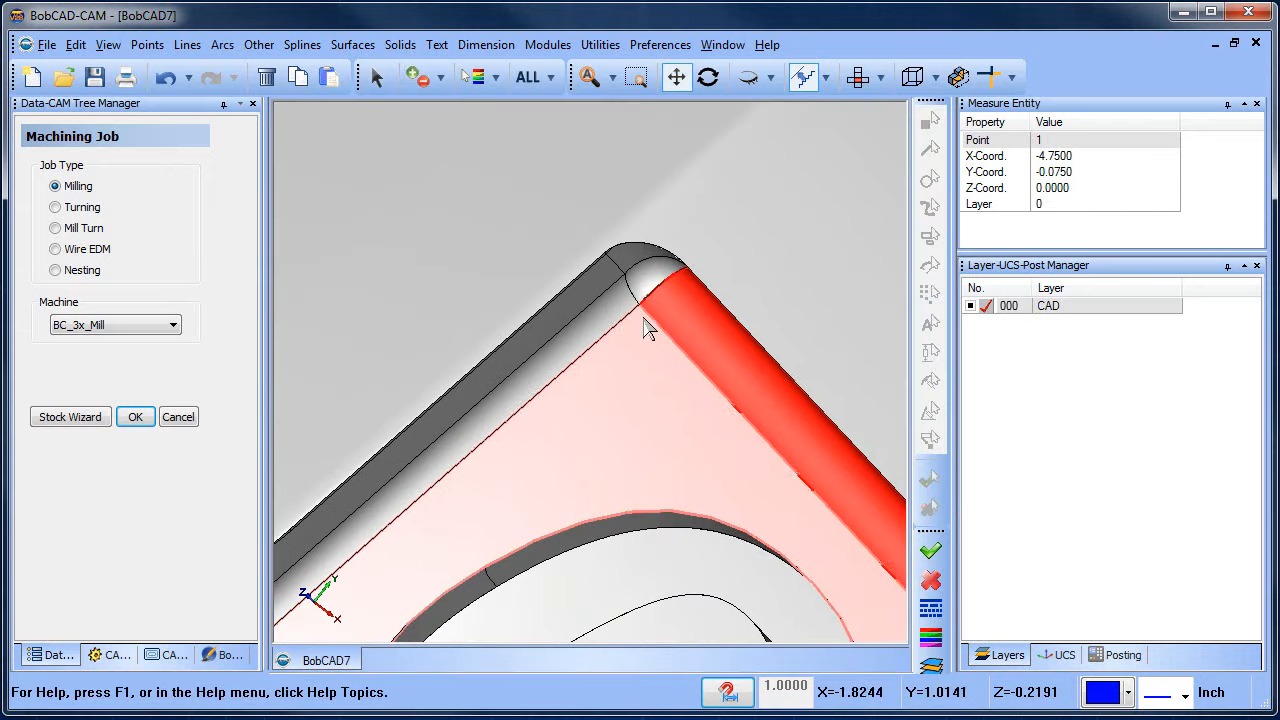
{"action": "left_click", "coordinate": [602, 286]}
{"action": "left_click", "coordinate": [610, 306]}
{"action": "scroll", "coordinate": [623, 345], "scroll_direction": "down", "scroll_amount": 5}
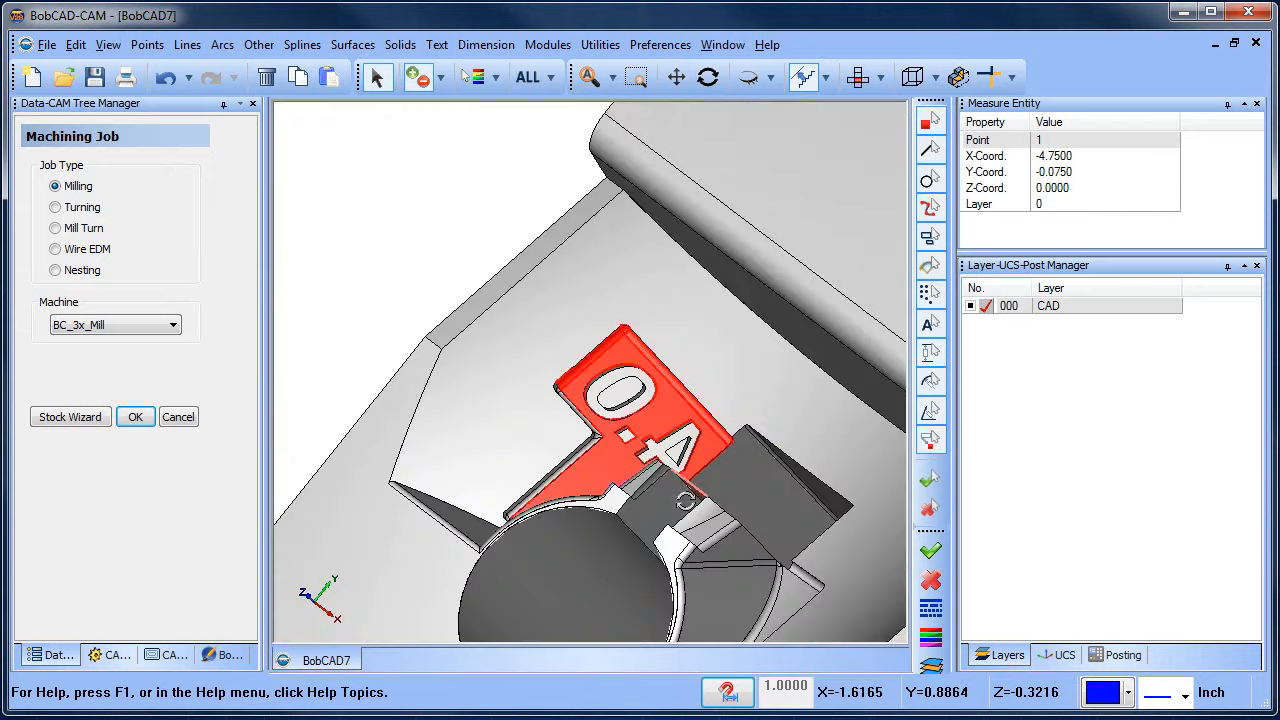
- Add the rounded faces at the pocket's other outer corner and the adjoining side wall and fillet to the selection
{"action": "middle_click_drag", "start_coordinate": [685, 500], "coordinate": [590, 520]}
{"action": "scroll", "coordinate": [538, 362], "scroll_direction": "up", "scroll_amount": 7}
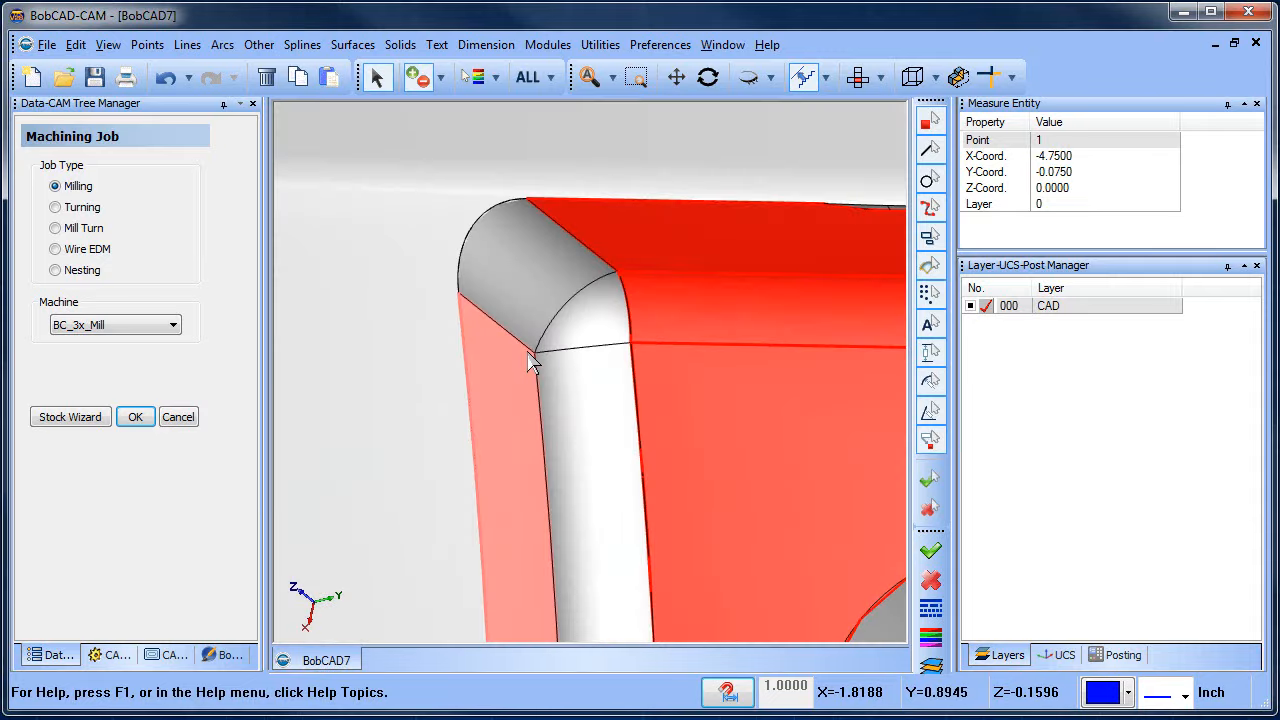
{"action": "left_click", "coordinate": [509, 269]}
{"action": "left_click", "coordinate": [580, 403]}
{"action": "scroll", "coordinate": [548, 405], "scroll_direction": "down", "scroll_amount": 3}
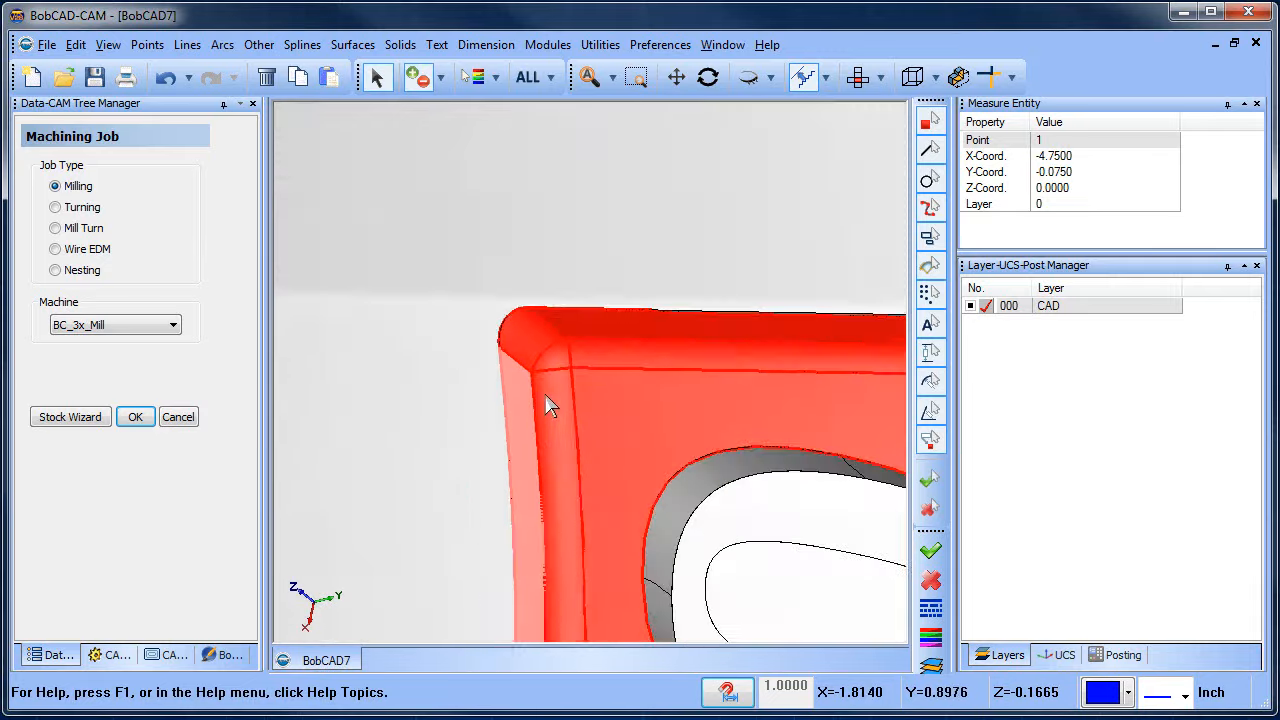
- Add the faces around the pocket's inside corner and the fillet along its narrow arm to the selection
{"action": "middle_click_drag", "start_coordinate": [548, 405], "coordinate": [571, 434]}
{"action": "scroll", "coordinate": [603, 278], "scroll_direction": "up", "scroll_amount": 2}
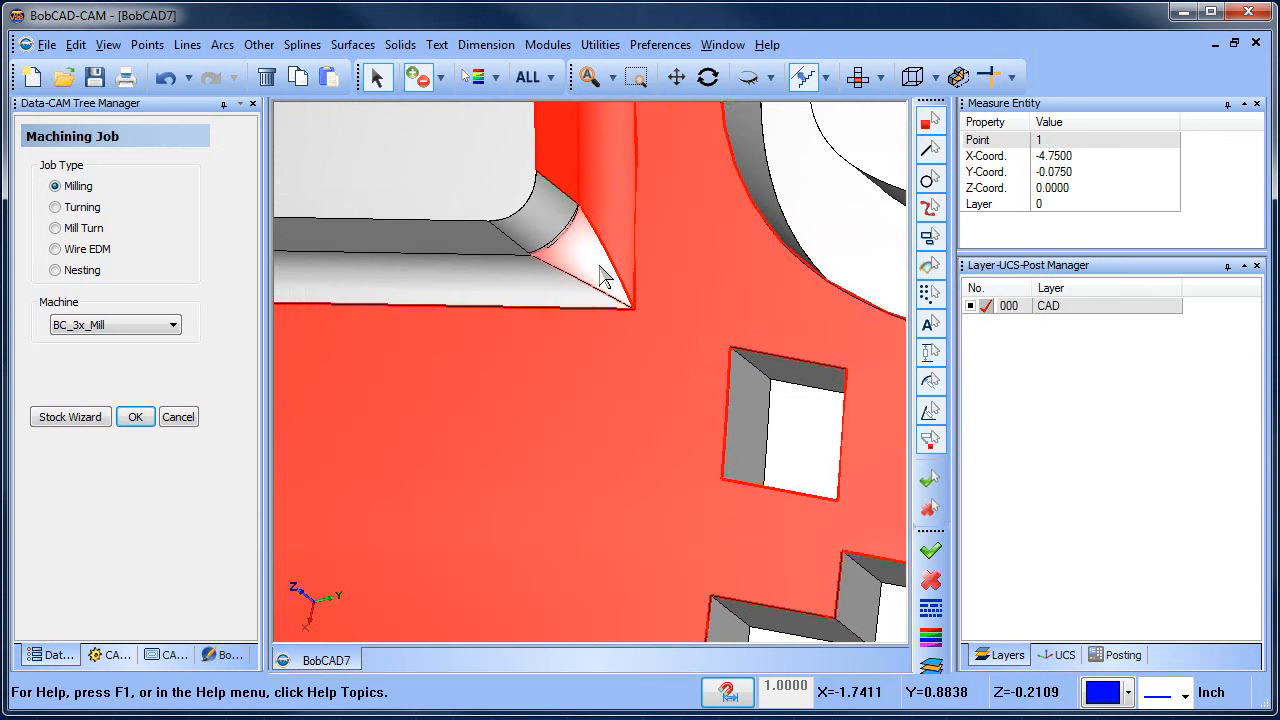
{"action": "scroll", "coordinate": [560, 251], "scroll_direction": "up", "scroll_amount": 4}
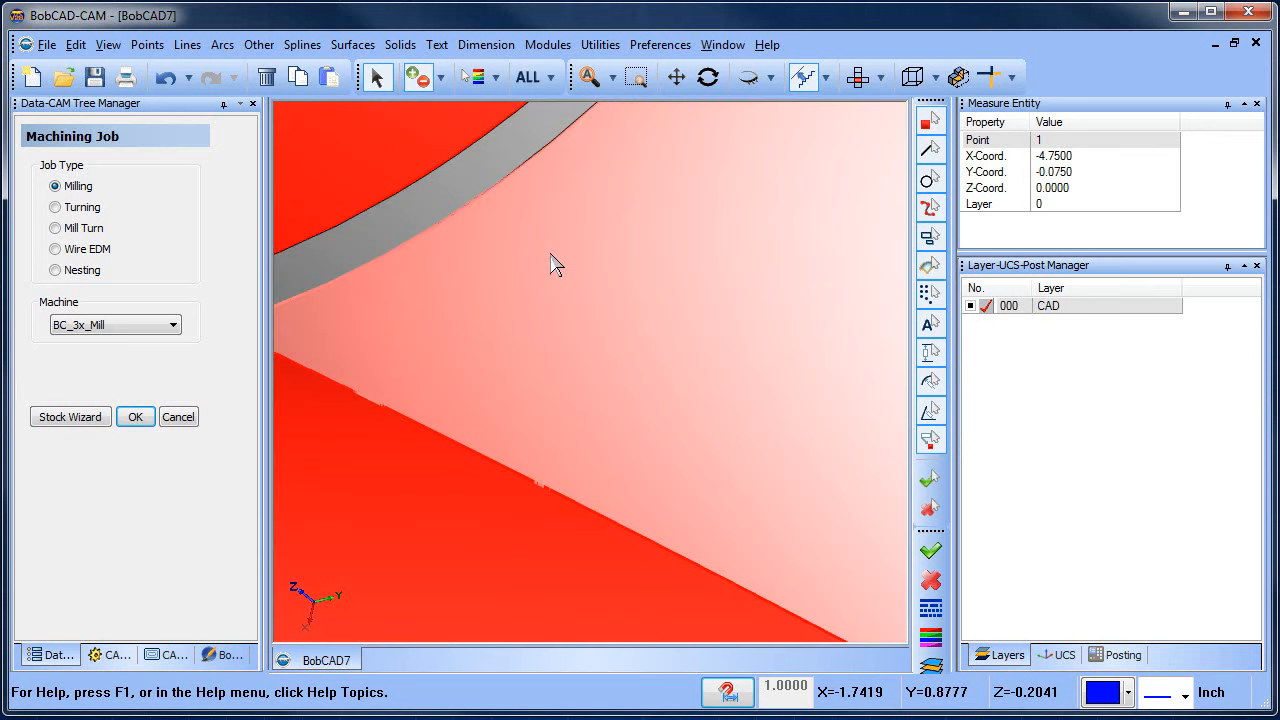
{"action": "left_click", "coordinate": [403, 210]}
{"action": "scroll", "coordinate": [455, 297], "scroll_direction": "down", "scroll_amount": 4}
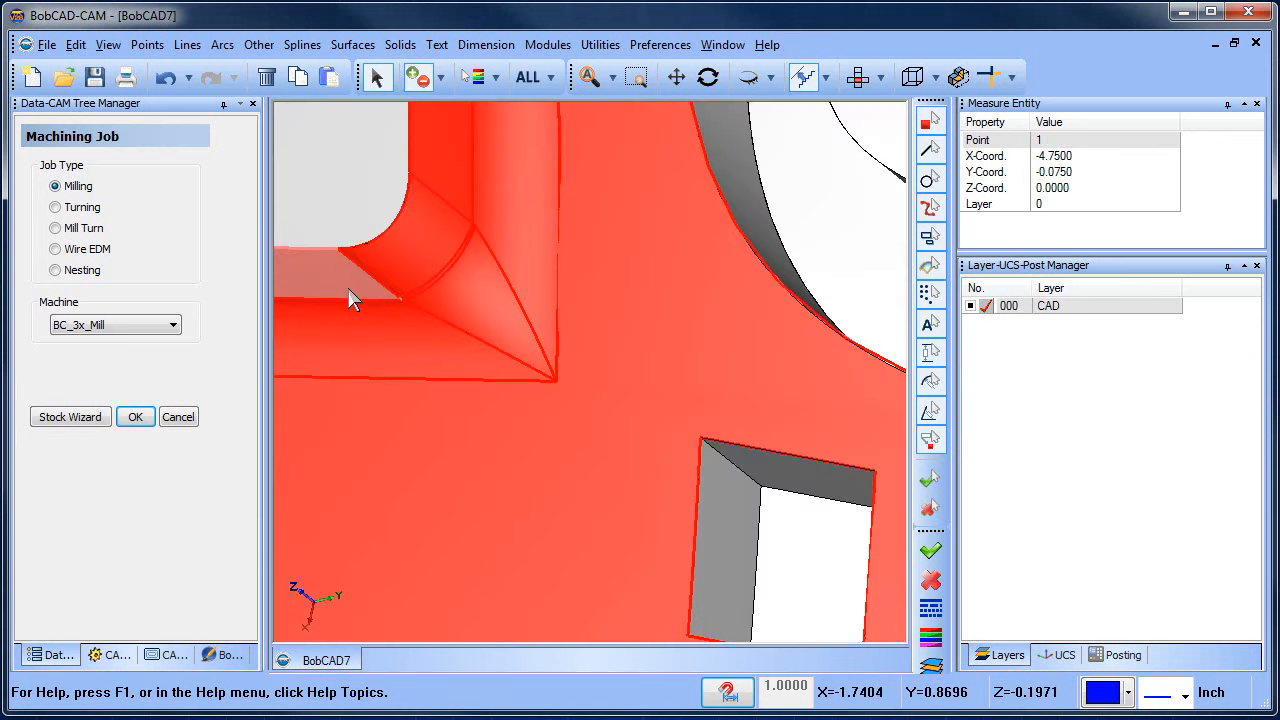
- Add the wall, fillet and rounded corner faces at the far end of the pocket's narrow arm to the selection
{"action": "scroll", "coordinate": [381, 306], "scroll_direction": "down", "scroll_amount": 4}
{"action": "middle_click_drag", "start_coordinate": [386, 310], "coordinate": [860, 340]}
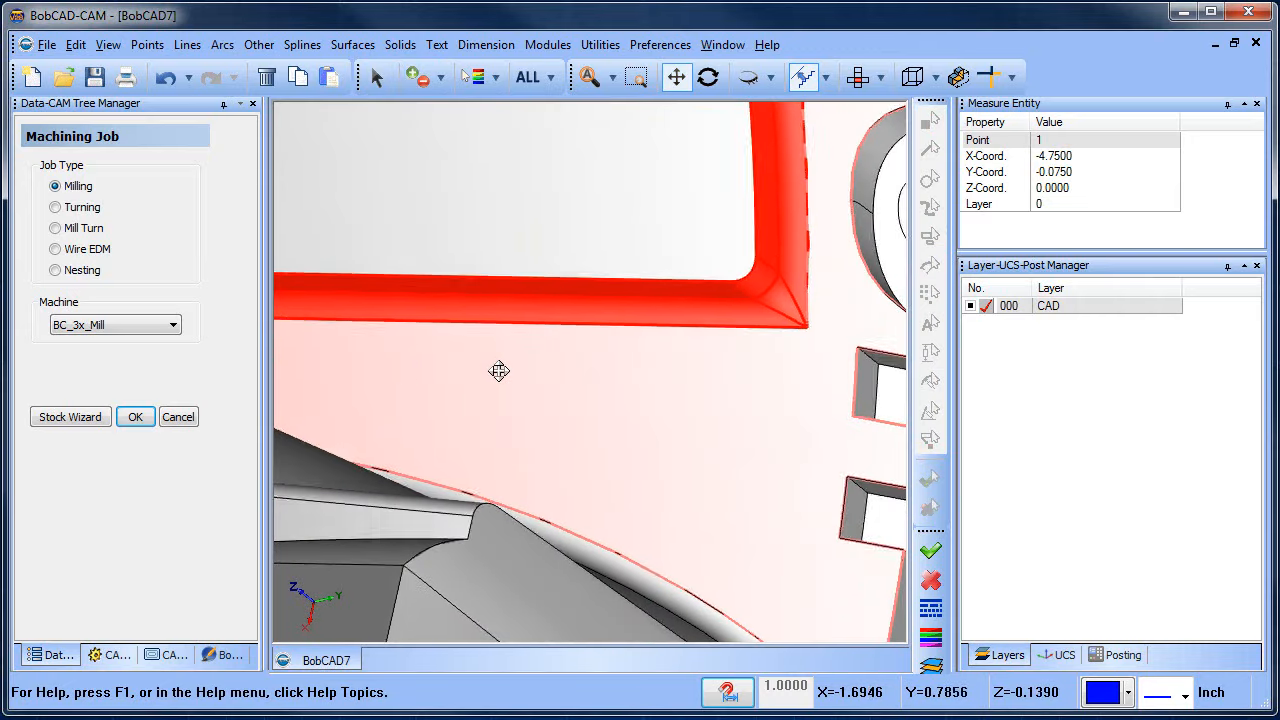
{"action": "middle_click_drag", "start_coordinate": [499, 371], "coordinate": [747, 346], "text": "ctrl"}
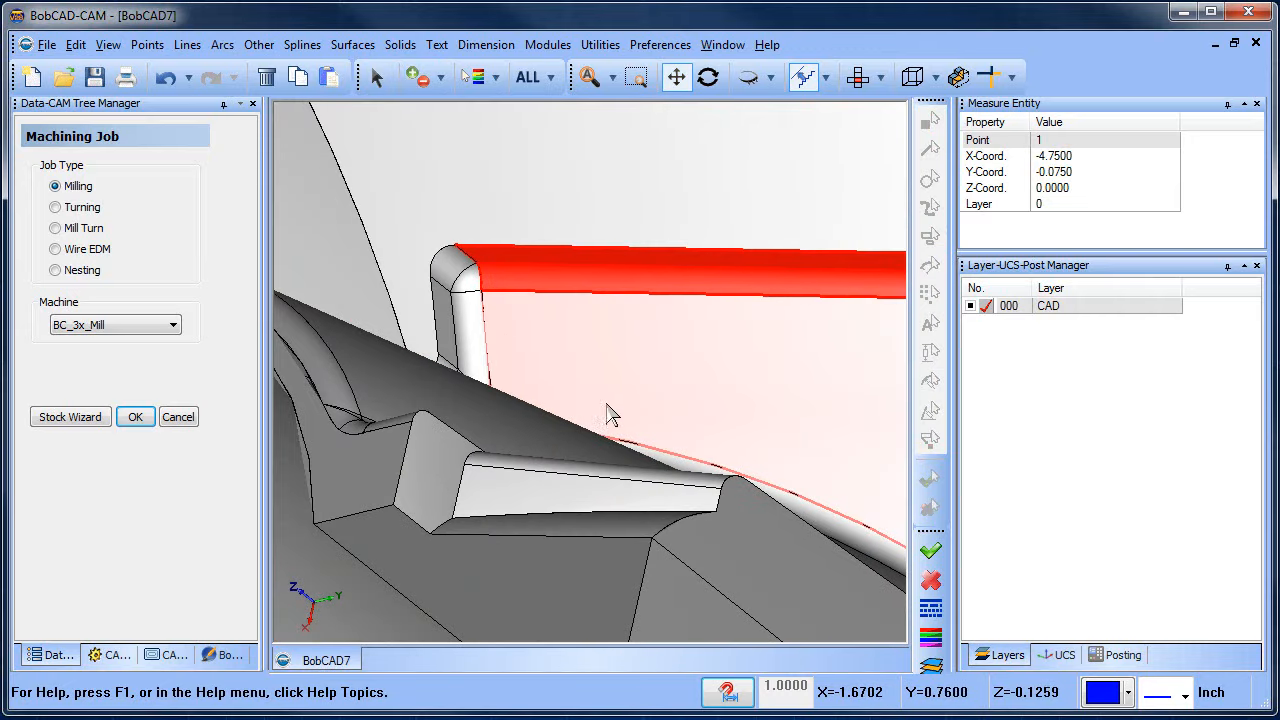
{"action": "left_click", "coordinate": [453, 277]}
{"action": "middle_click_drag", "start_coordinate": [600, 402], "coordinate": [586, 330]}
{"action": "scroll", "coordinate": [586, 328], "scroll_direction": "up", "scroll_amount": 3}
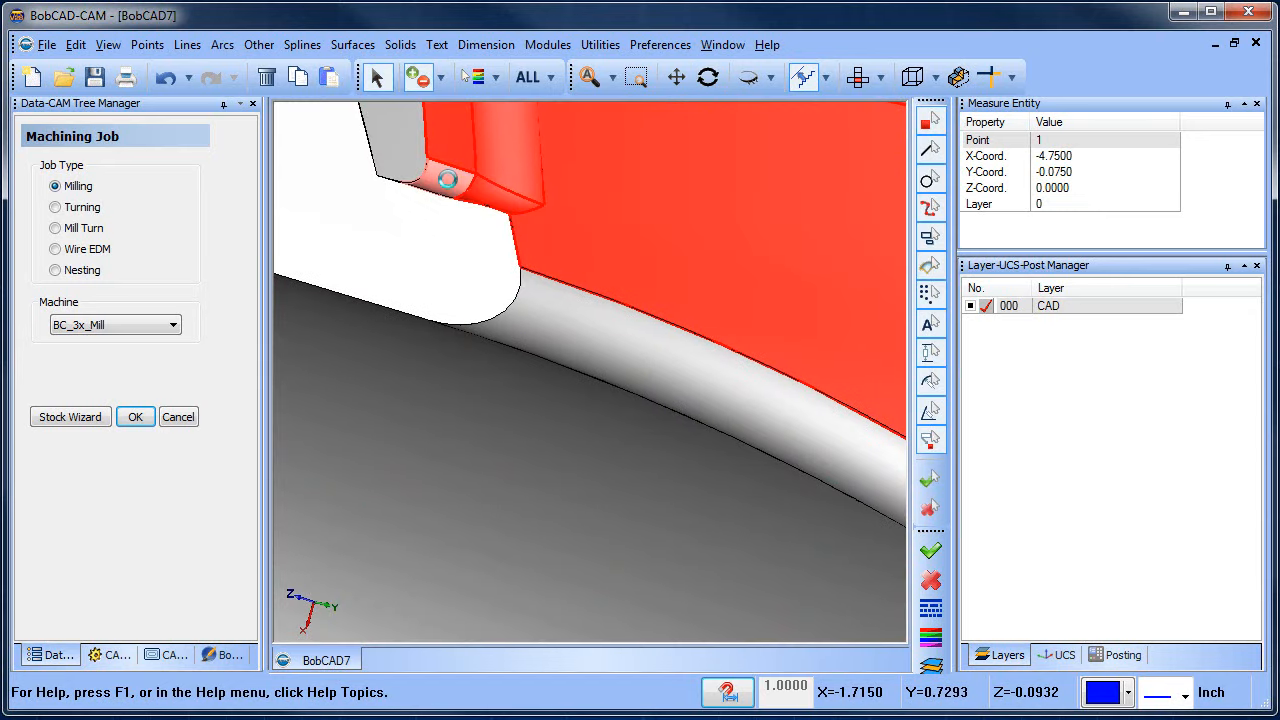
{"action": "scroll", "coordinate": [645, 295], "scroll_direction": "up", "scroll_amount": 2}
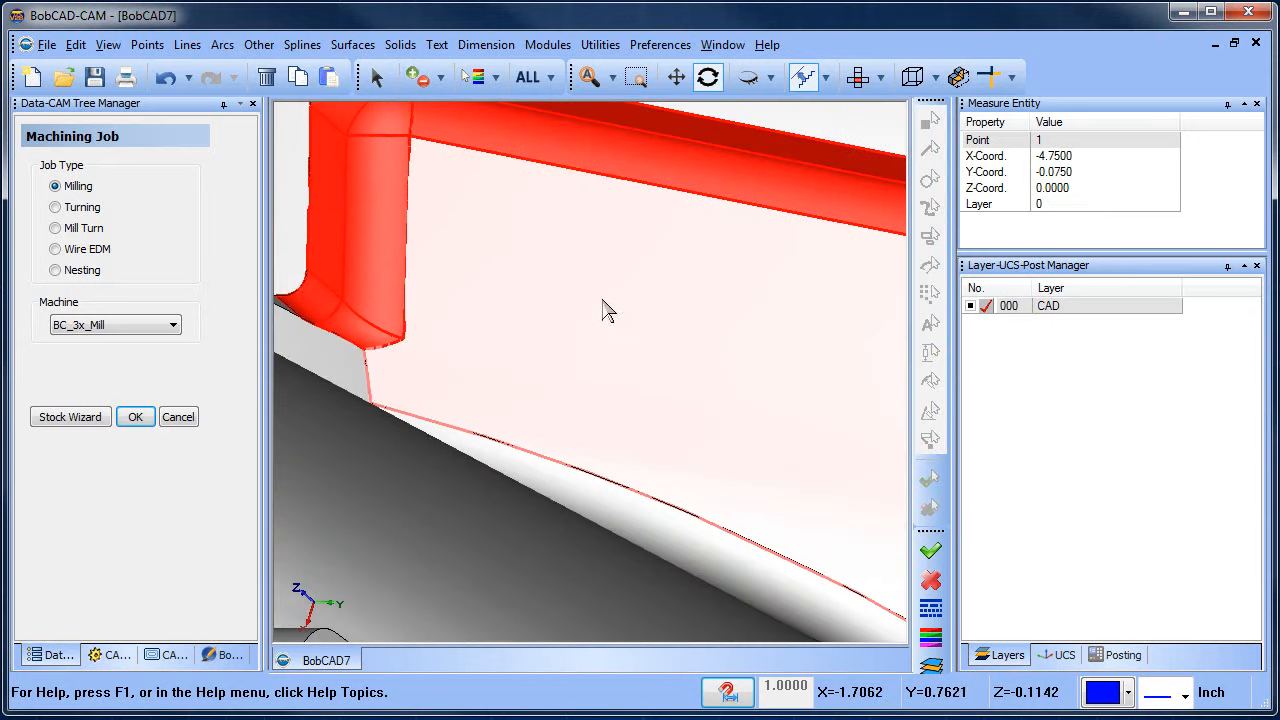
{"action": "middle_click_drag", "start_coordinate": [606, 309], "coordinate": [343, 286]}
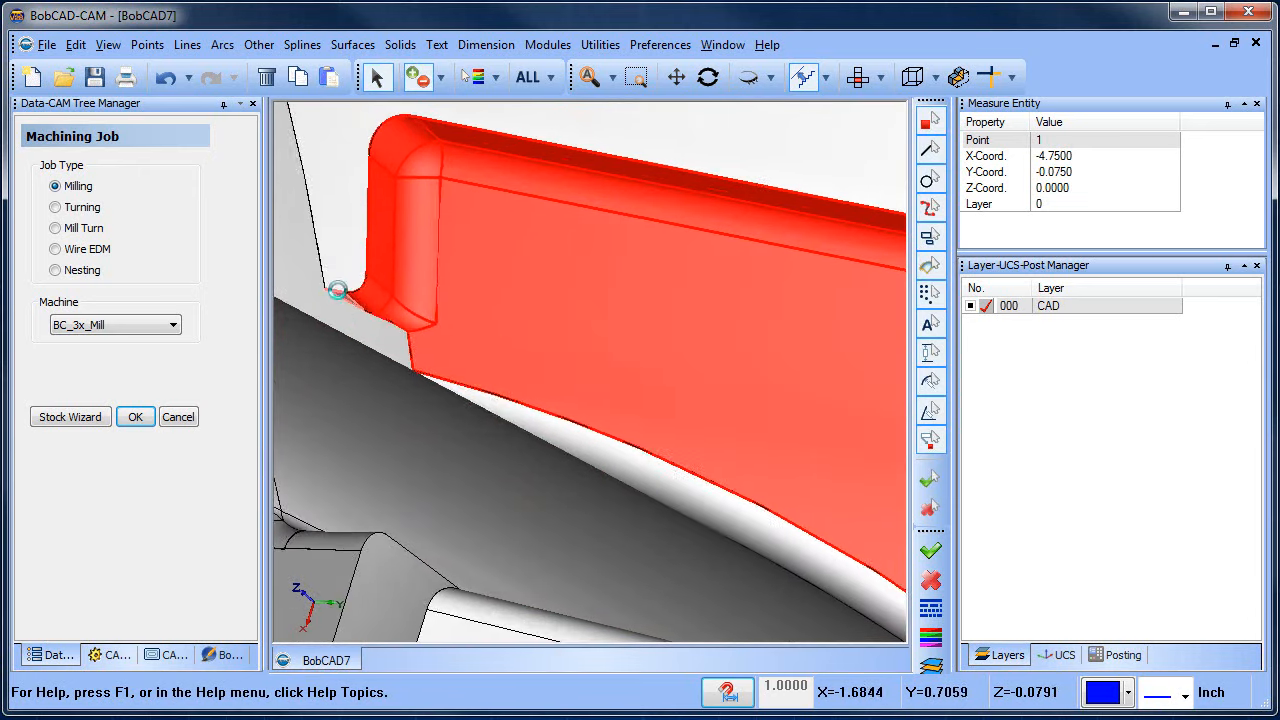
{"action": "middle_click_drag", "start_coordinate": [463, 337], "coordinate": [505, 336]}
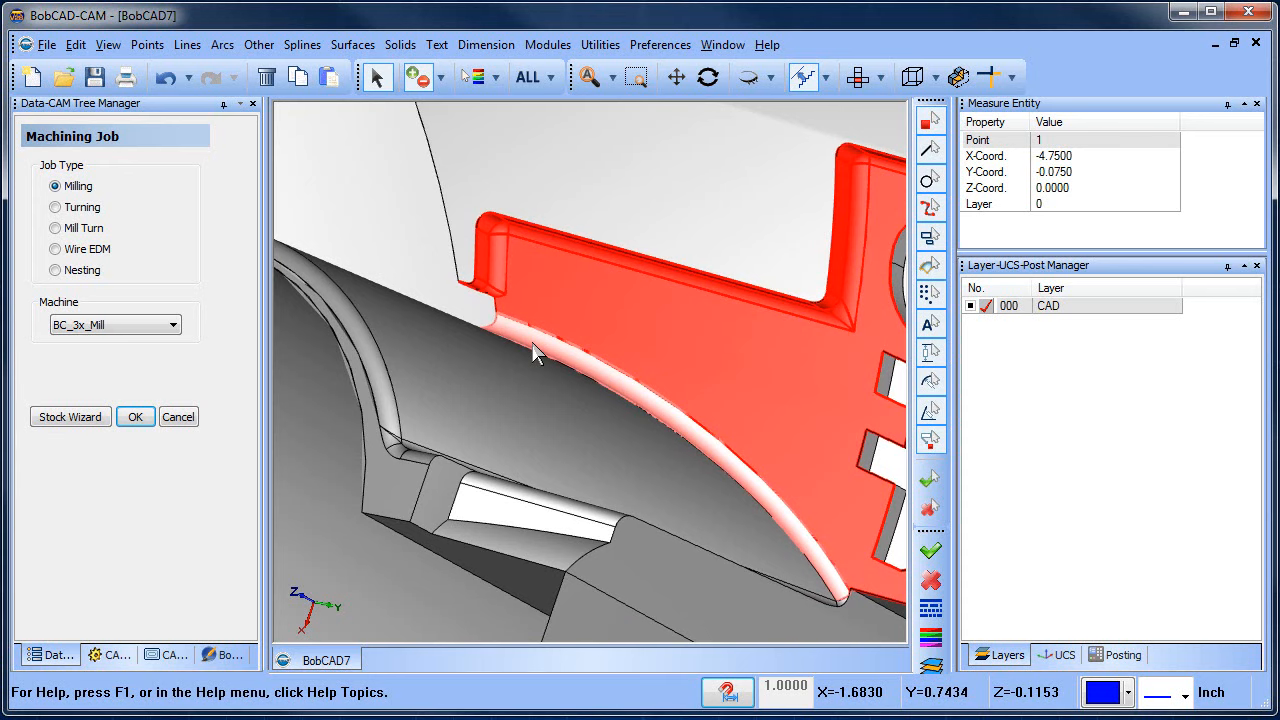
- Inspect the 4.0 pocket's long edge and its junction with the neighbouring cutout for faces missing from the selection
{"action": "scroll", "coordinate": [522, 300], "scroll_direction": "down", "scroll_amount": 5}
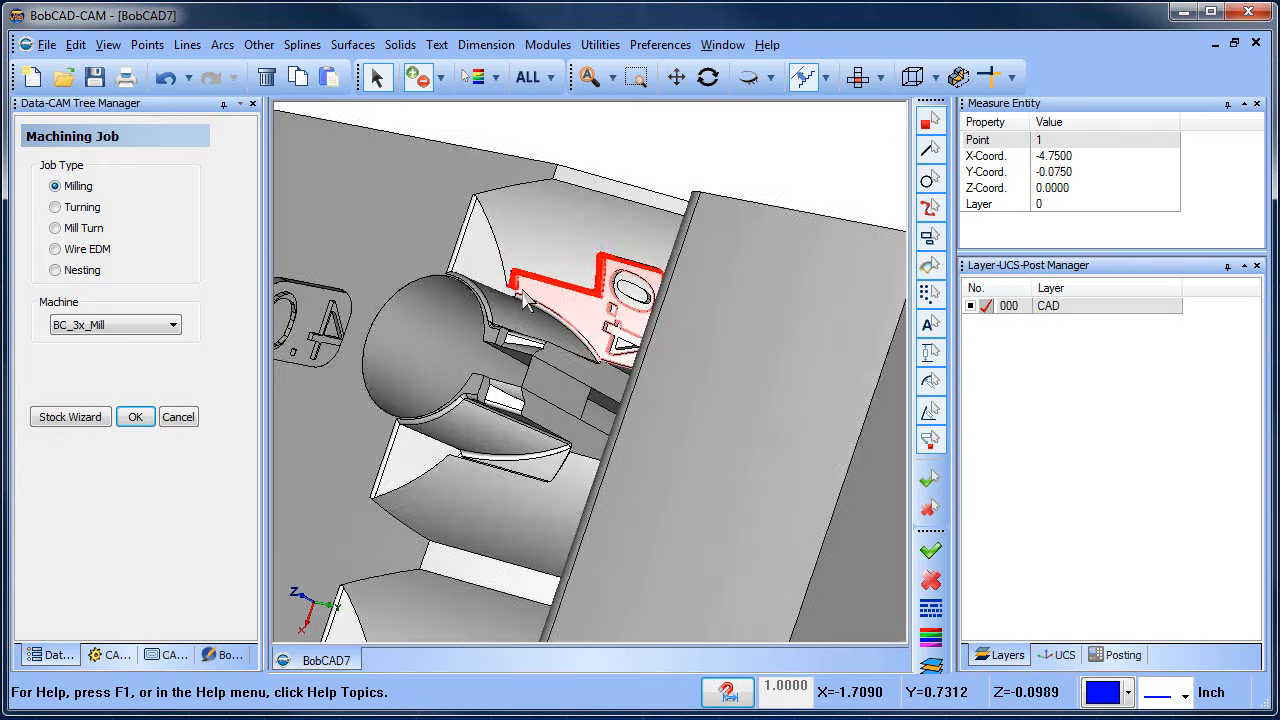
{"action": "scroll", "coordinate": [527, 301], "scroll_direction": "down", "scroll_amount": 2}
{"action": "middle_click_drag", "start_coordinate": [562, 392], "coordinate": [685, 411]}
{"action": "scroll", "coordinate": [600, 322], "scroll_direction": "up", "scroll_amount": 5}
{"action": "scroll", "coordinate": [407, 234], "scroll_direction": "up", "scroll_amount": 3}
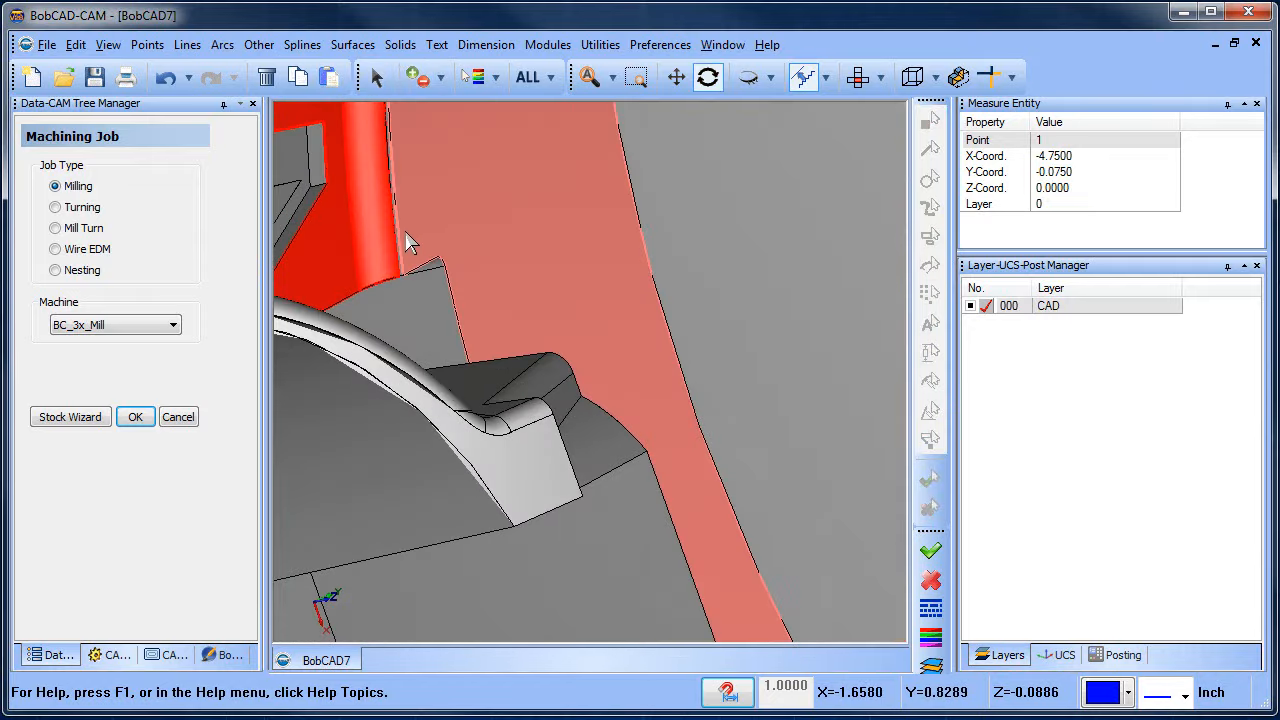
{"action": "scroll", "coordinate": [404, 233], "scroll_direction": "up", "scroll_amount": 5}
{"action": "scroll", "coordinate": [423, 300], "scroll_direction": "down", "scroll_amount": 6}
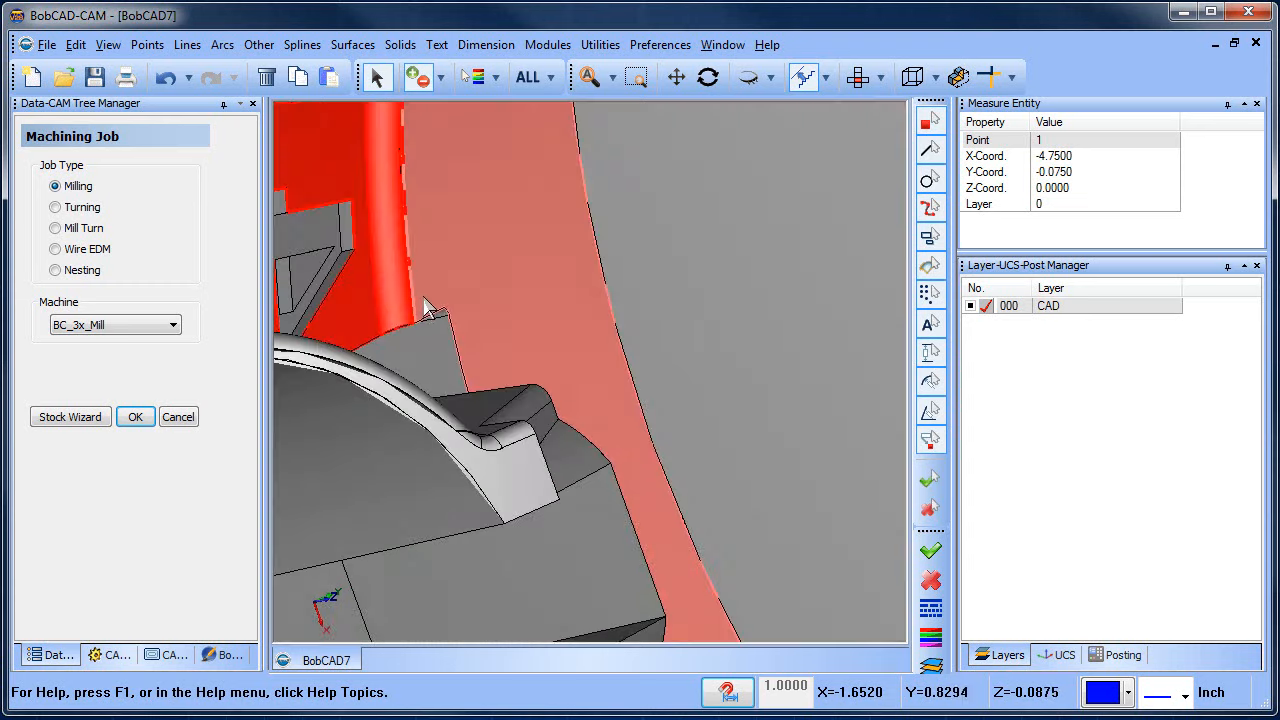
{"action": "scroll", "coordinate": [425, 302], "scroll_direction": "down", "scroll_amount": 5}
{"action": "middle_click_drag", "start_coordinate": [471, 243], "coordinate": [563, 411]}
{"action": "scroll", "coordinate": [440, 316], "scroll_direction": "up", "scroll_amount": 5}
{"action": "scroll", "coordinate": [482, 230], "scroll_direction": "up", "scroll_amount": 1}
{"action": "scroll", "coordinate": [440, 178], "scroll_direction": "up", "scroll_amount": 1}
{"action": "middle_click_drag", "start_coordinate": [436, 172], "coordinate": [480, 261]}
{"action": "scroll", "coordinate": [470, 245], "scroll_direction": "up", "scroll_amount": 1}
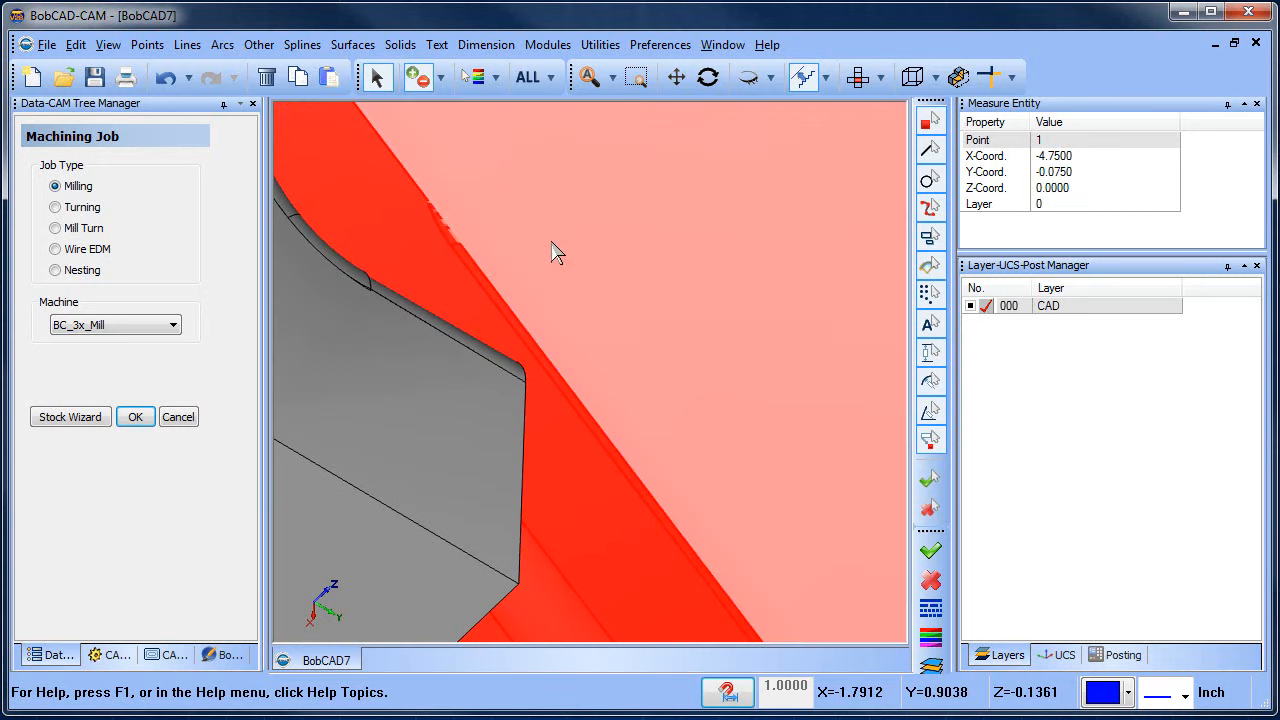
{"action": "scroll", "coordinate": [563, 300], "scroll_direction": "down", "scroll_amount": 3}
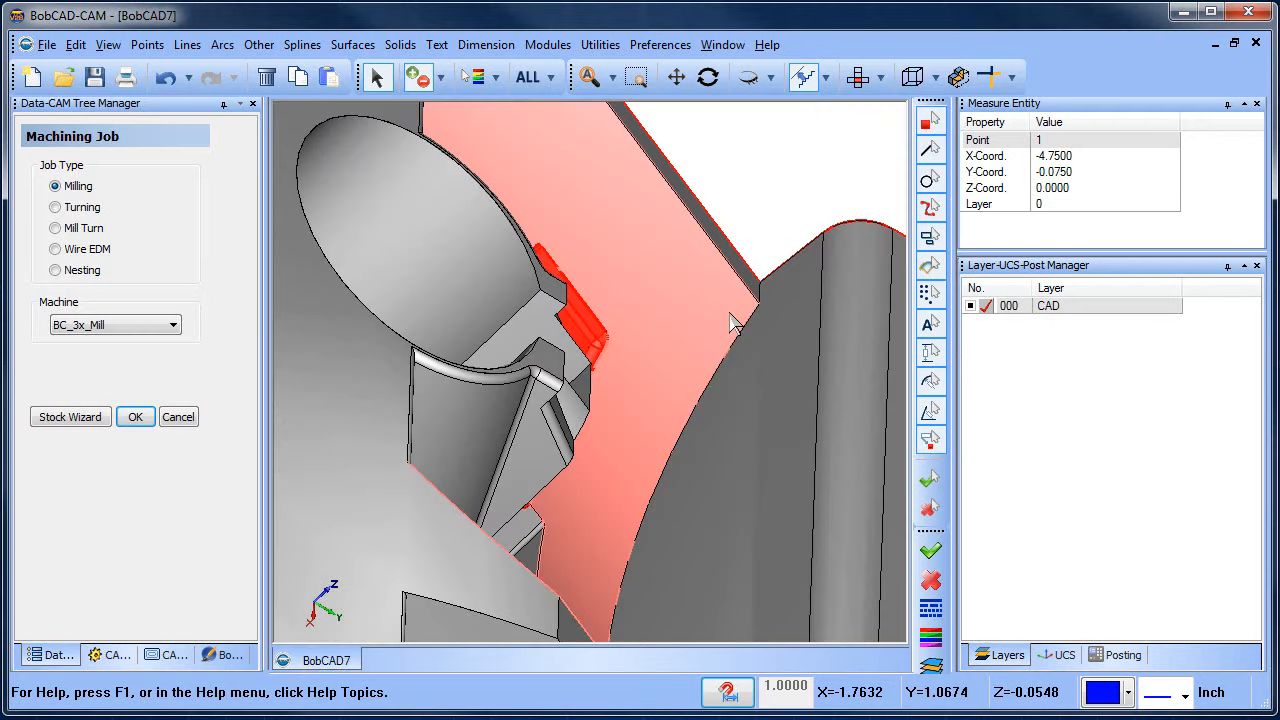
{"action": "middle_click_drag", "start_coordinate": [735, 323], "coordinate": [650, 270]}
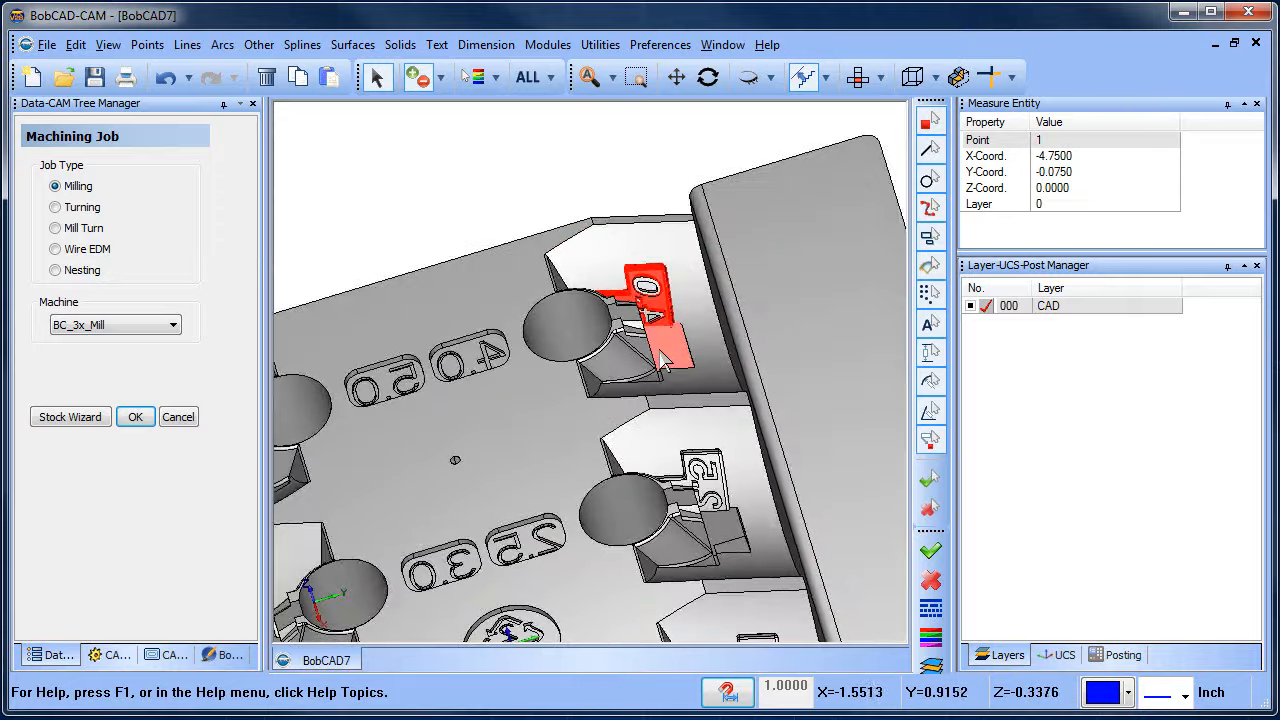
- Change the color of the selected 4.0 pocket faces to light purple and end the selection
{"action": "right_click", "coordinate": [424, 166]}
{"action": "mouse_move", "coordinate": [560, 331]}
{"action": "left_click", "coordinate": [684, 331]}
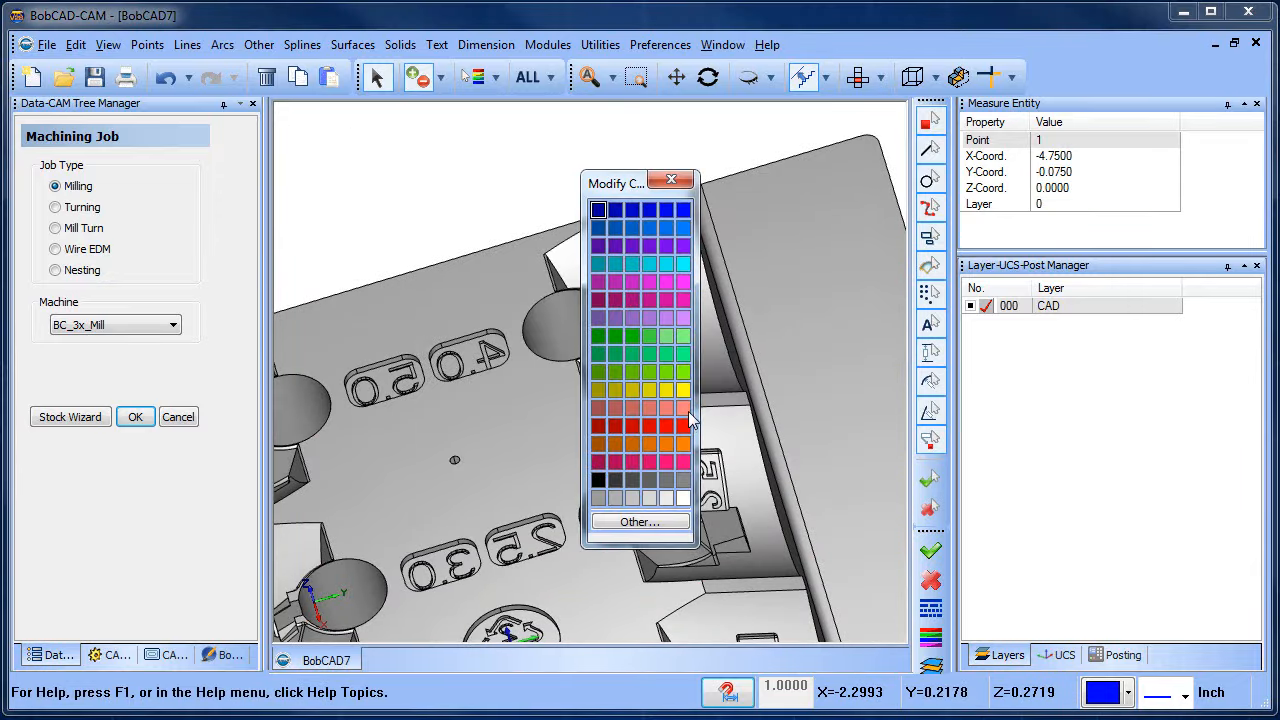
{"action": "left_click", "coordinate": [688, 320]}
{"action": "right_click", "coordinate": [480, 192]}
{"action": "left_click", "coordinate": [468, 205]}
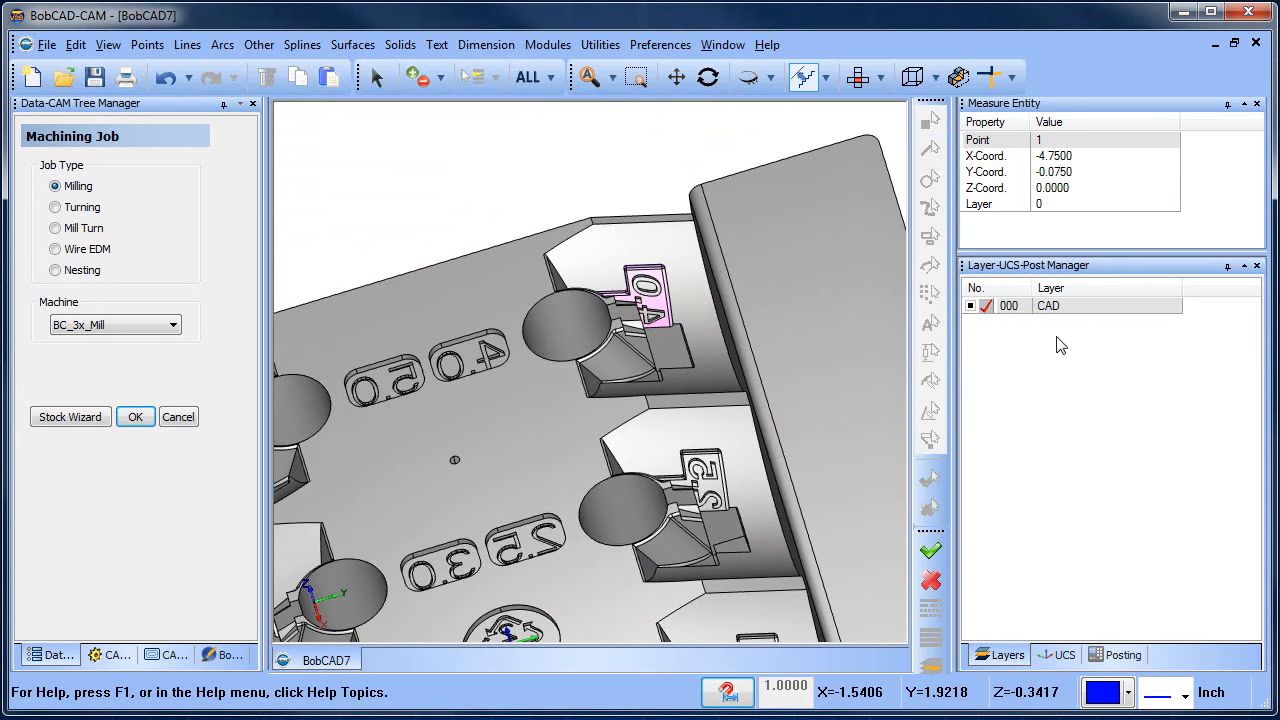
- Add a new layer and select the pocket faces by their light purple color
{"action": "right_click", "coordinate": [982, 314]}
{"action": "left_click", "coordinate": [992, 326]}
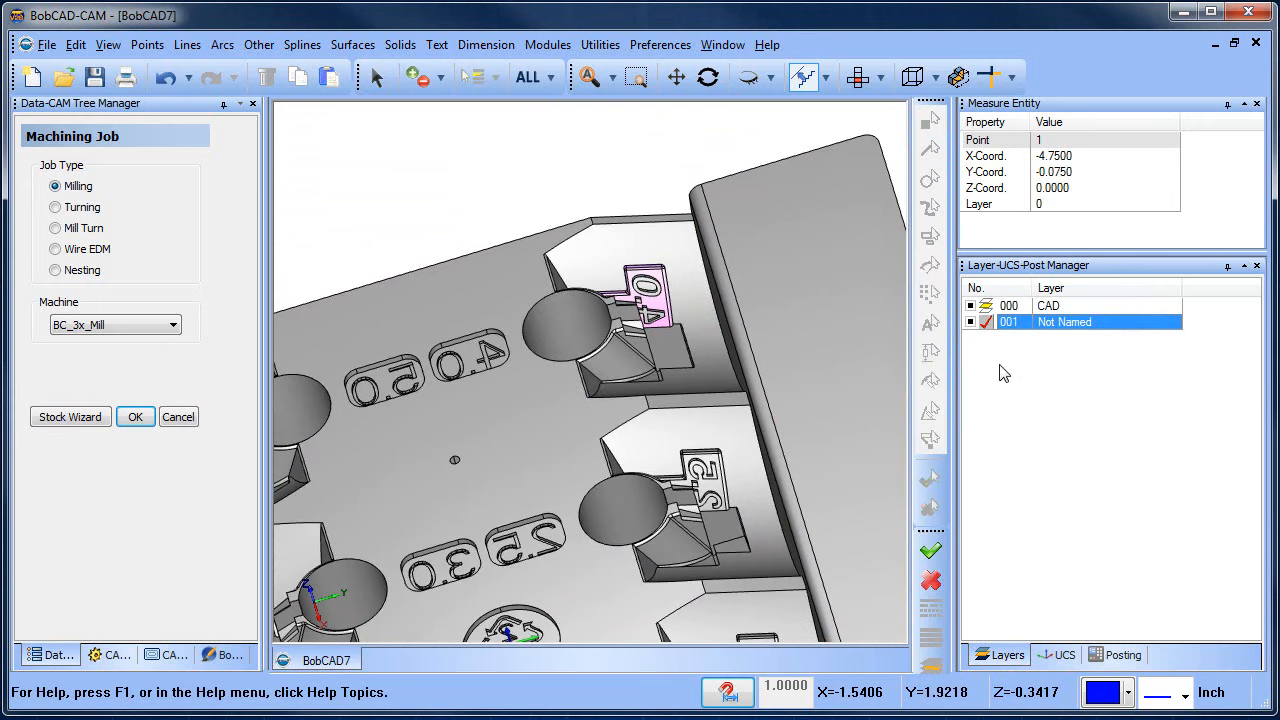
{"action": "left_click", "coordinate": [372, 82]}
{"action": "left_click", "coordinate": [530, 77]}
{"action": "left_click", "coordinate": [594, 152]}
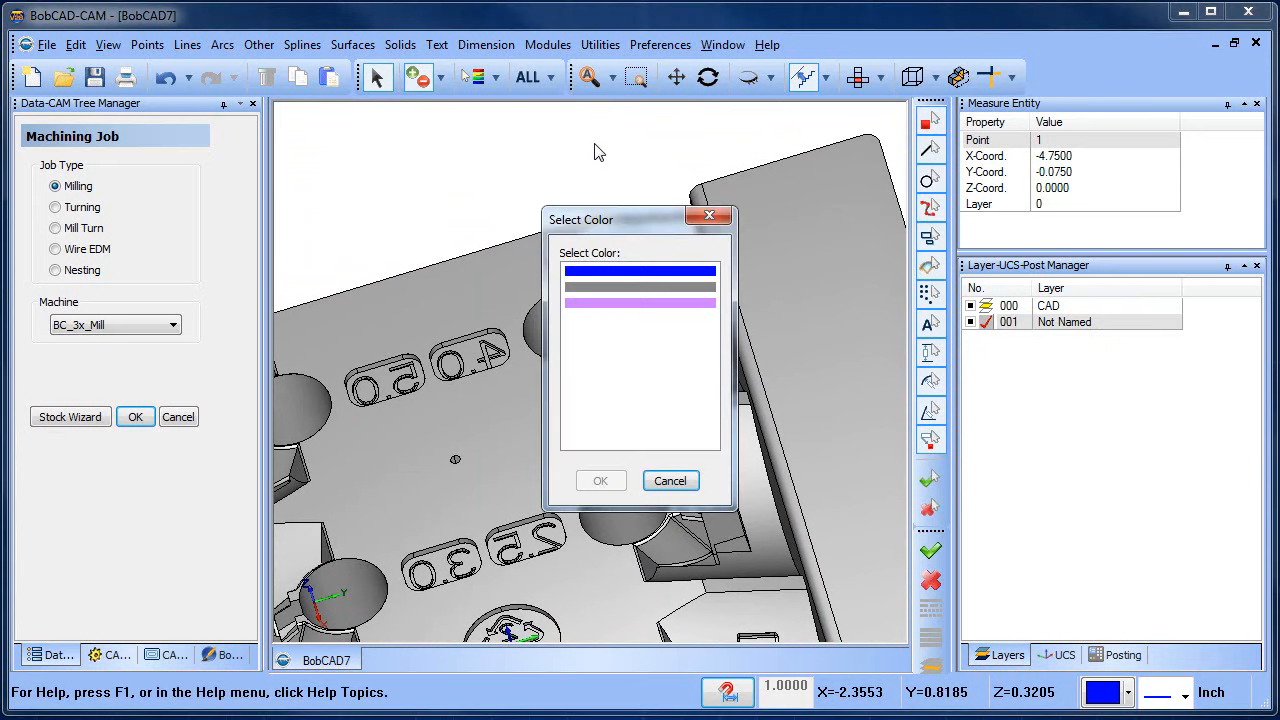
{"action": "left_click", "coordinate": [668, 302]}
{"action": "left_click", "coordinate": [600, 481]}
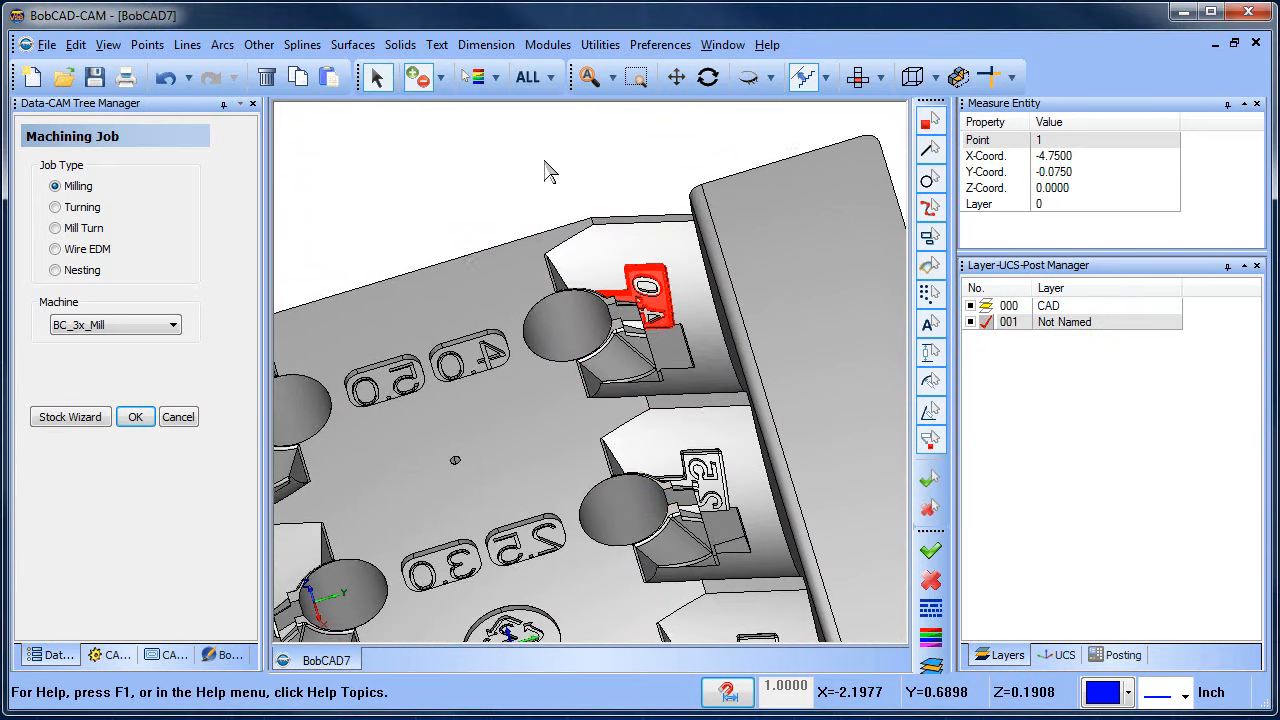
- Move the selected light purple pocket faces to the new unnamed layer 1
{"action": "right_click", "coordinate": [673, 332]}
{"action": "mouse_move", "coordinate": [680, 333]}
{"action": "left_click", "coordinate": [777, 374]}
{"action": "left_click", "coordinate": [640, 290]}
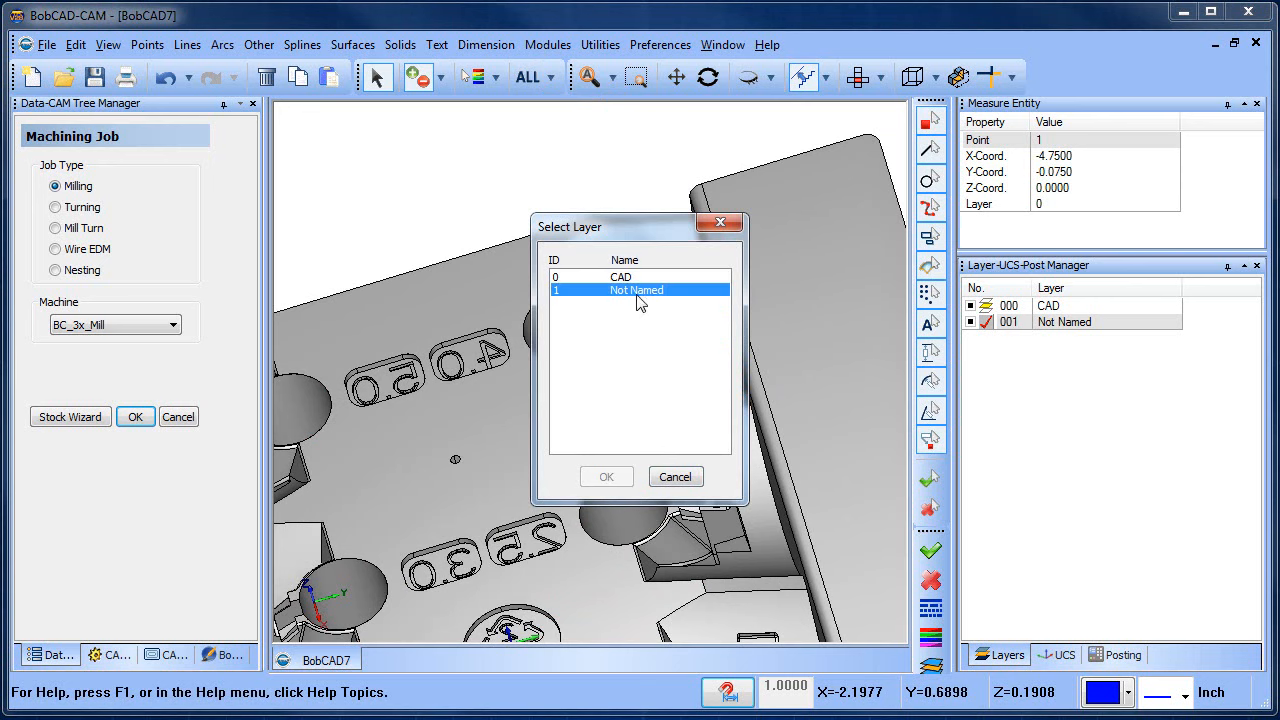
{"action": "left_click", "coordinate": [607, 477]}
- Hide the CAD layer to isolate the pocket faces and end the selection mode
{"action": "left_click", "coordinate": [970, 306]}
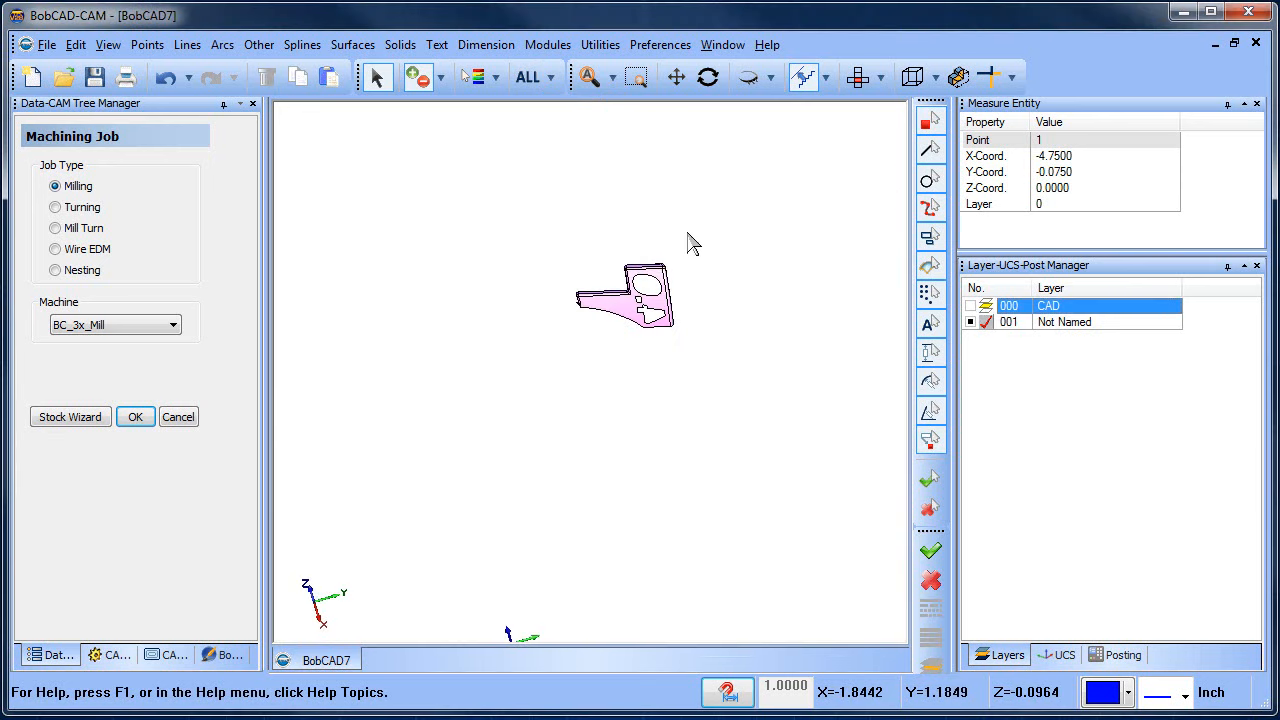
{"action": "right_click", "coordinate": [708, 204]}
{"action": "left_click", "coordinate": [784, 240]}
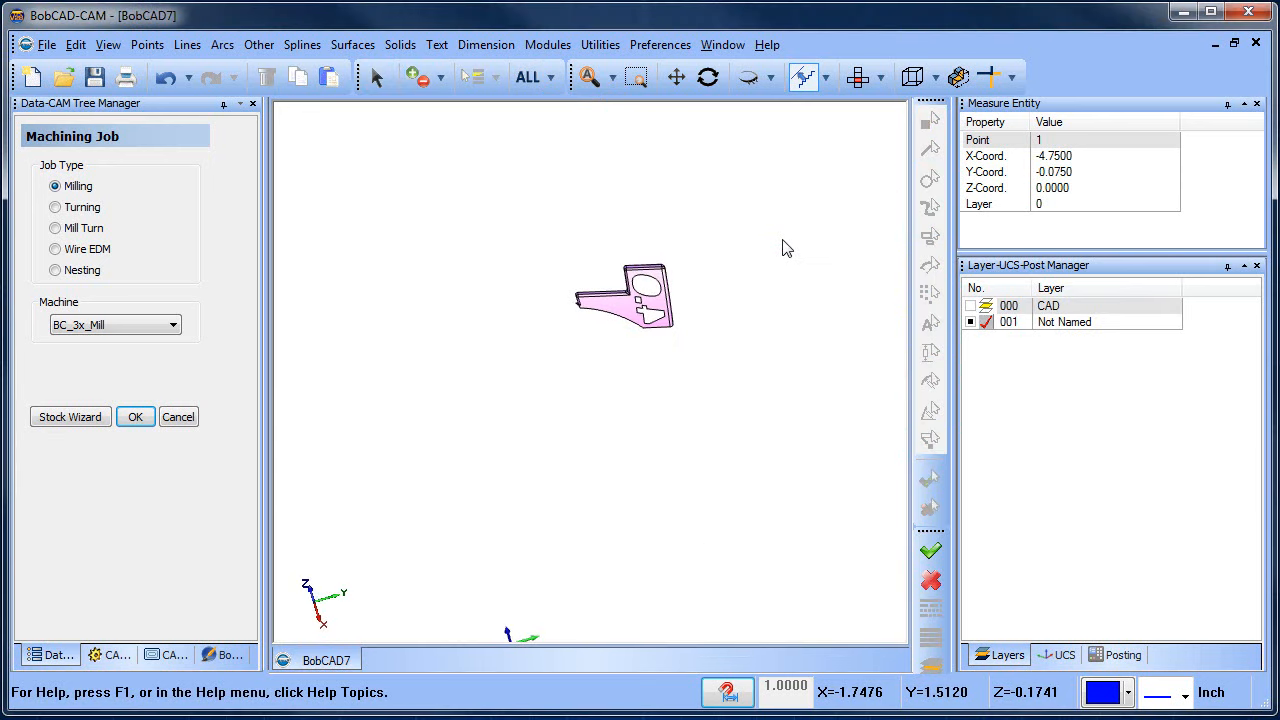
{"action": "middle_click_drag", "start_coordinate": [668, 287], "coordinate": [668, 368]}
{"action": "scroll", "coordinate": [686, 360], "scroll_direction": "up", "scroll_amount": 3}
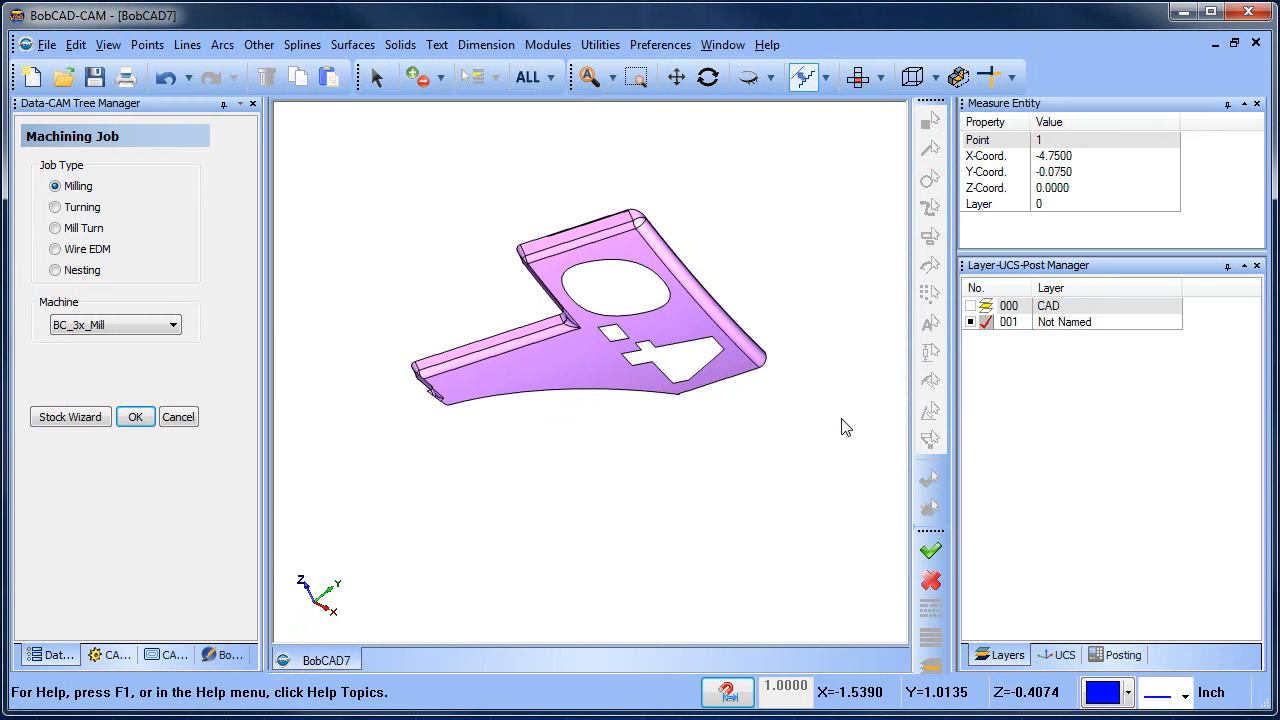
- Add another layer and start a single-edge extraction projected to the Z plane at 0.0000
{"action": "right_click", "coordinate": [1086, 338]}
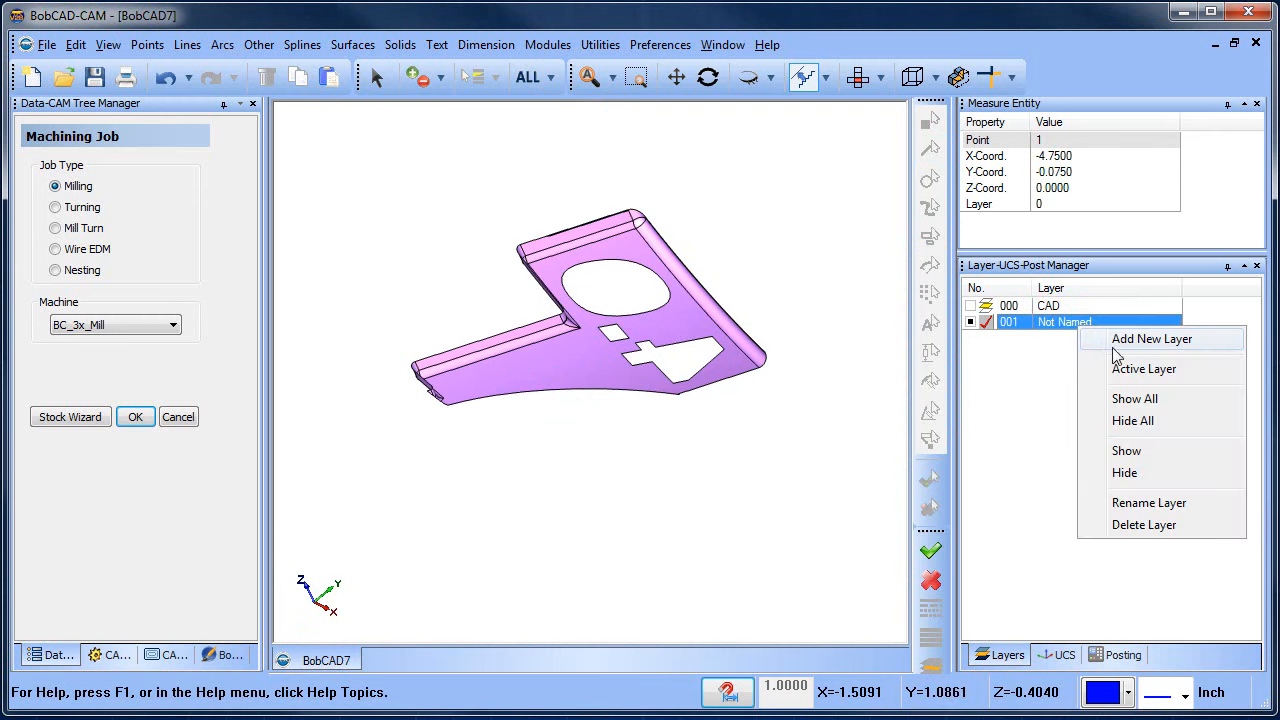
{"action": "left_click", "coordinate": [1120, 340]}
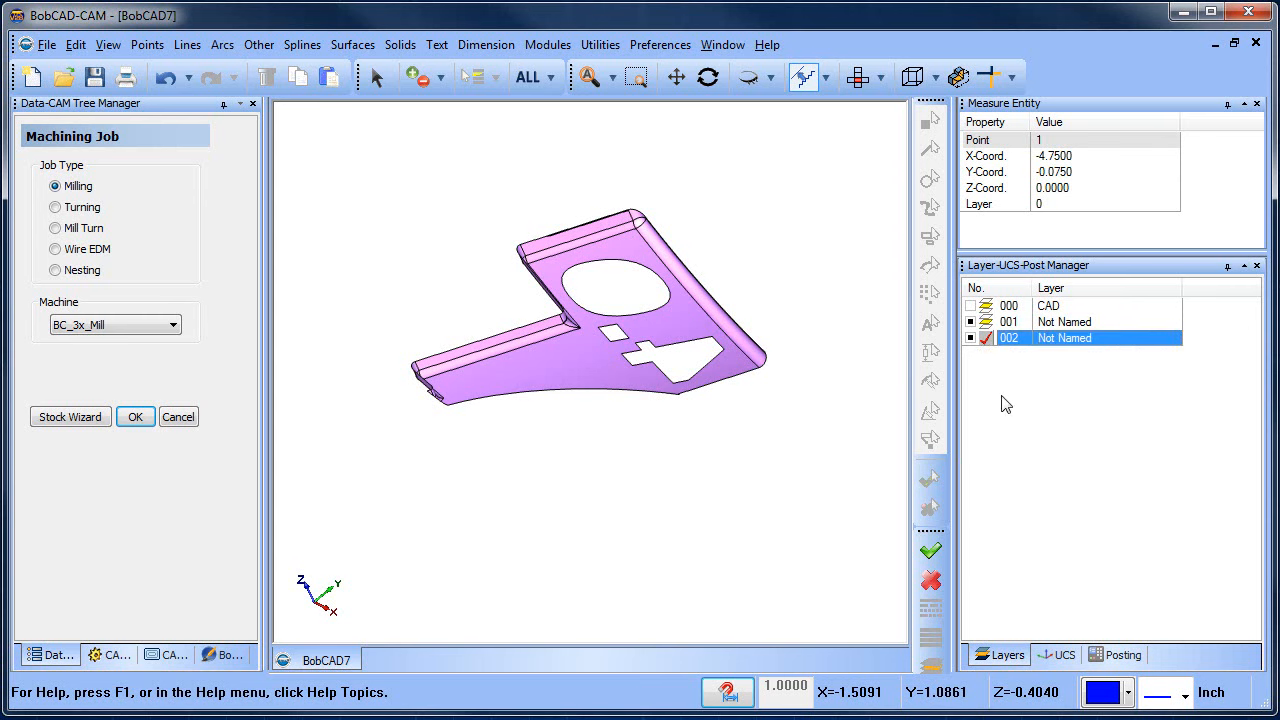
{"action": "left_click", "coordinate": [621, 46]}
{"action": "mouse_move", "coordinate": [700, 213]}
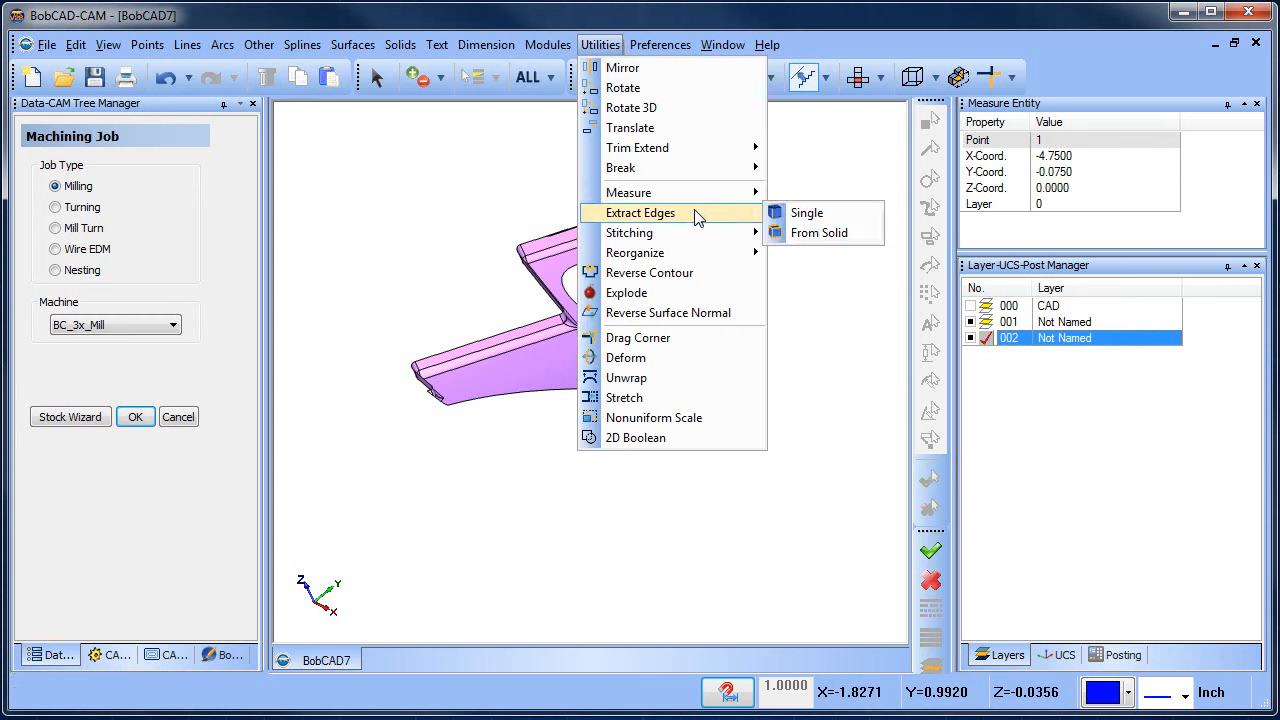
{"action": "left_click", "coordinate": [826, 218]}
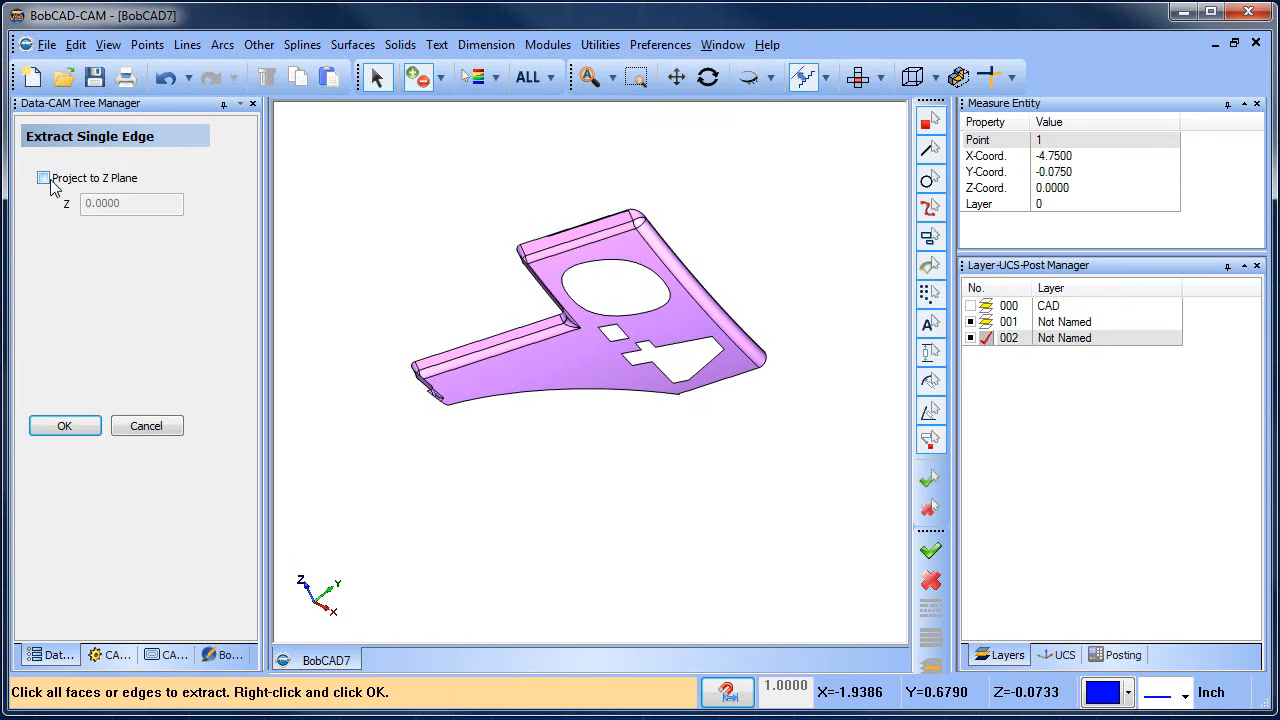
{"action": "left_click", "coordinate": [43, 178]}
- Select the outer edge of the pocket's long filleted wall, its rounded end and the adjoining straight edge for extraction
{"action": "scroll", "coordinate": [750, 340], "scroll_direction": "up", "scroll_amount": 4}
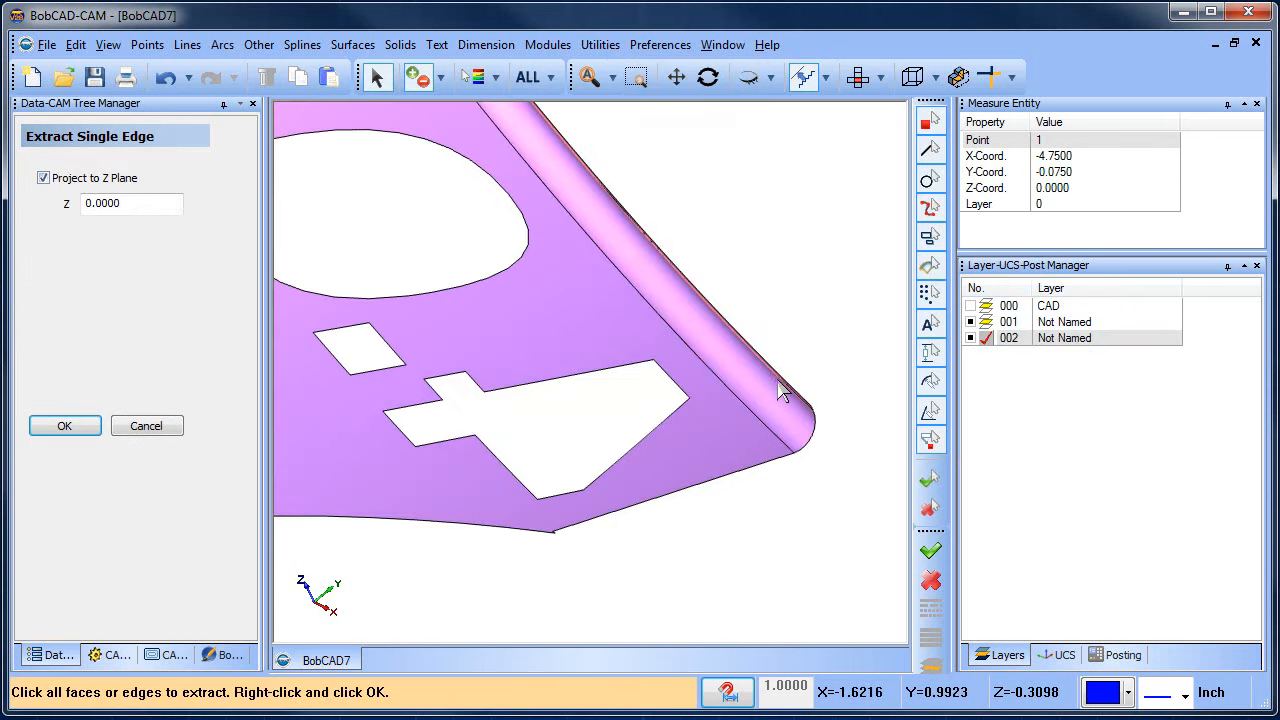
{"action": "scroll", "coordinate": [785, 385], "scroll_direction": "up", "scroll_amount": 3}
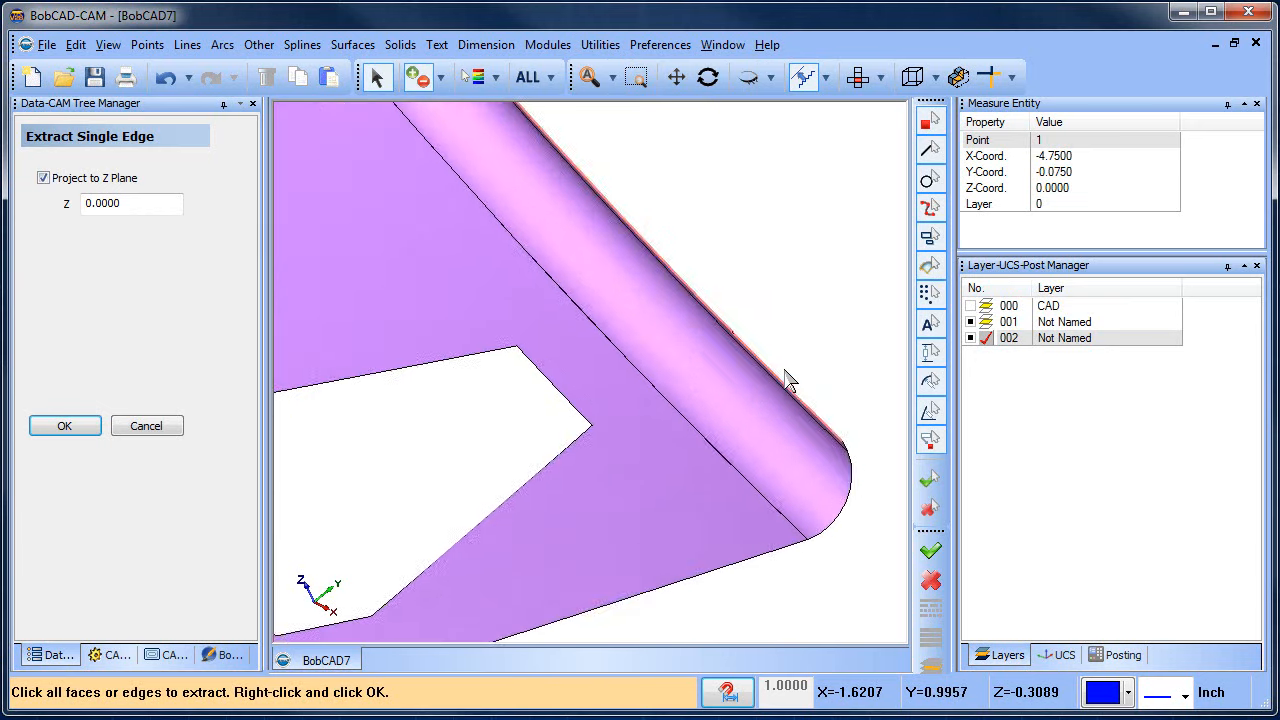
{"action": "left_click", "coordinate": [768, 374]}
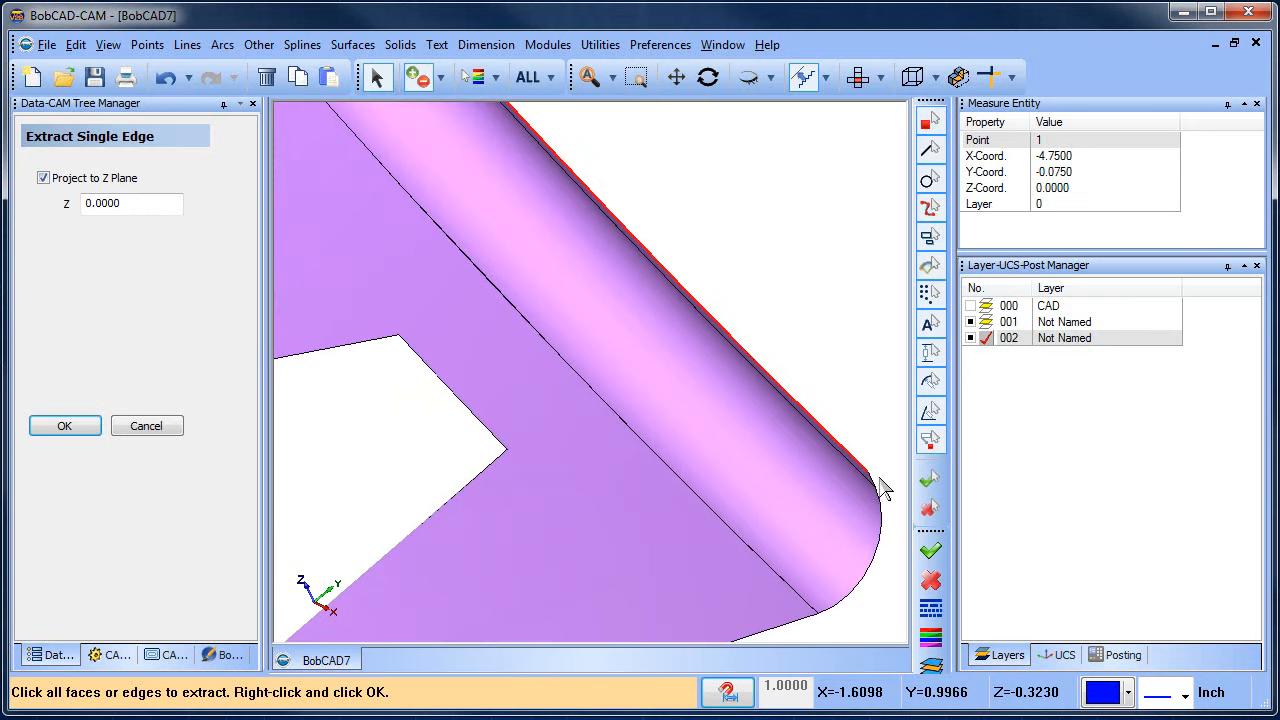
{"action": "scroll", "coordinate": [746, 552], "scroll_direction": "down", "scroll_amount": 3}
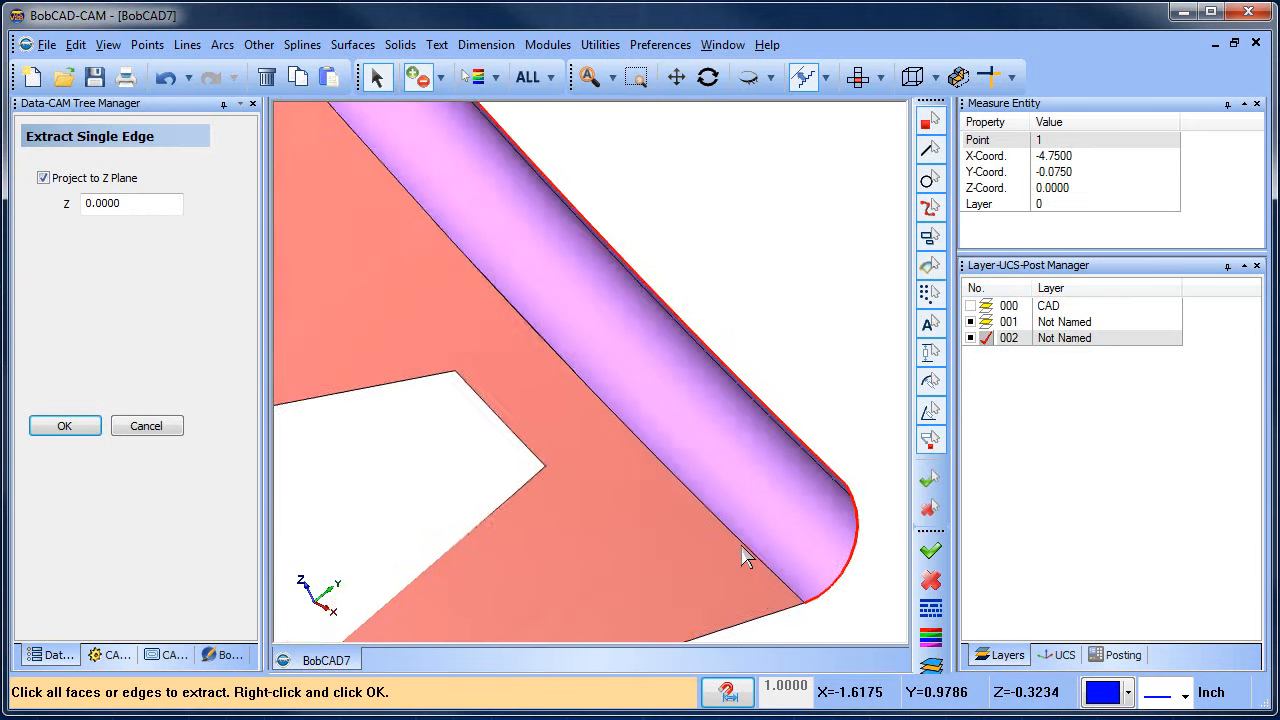
{"action": "scroll", "coordinate": [748, 594], "scroll_direction": "down", "scroll_amount": 8}
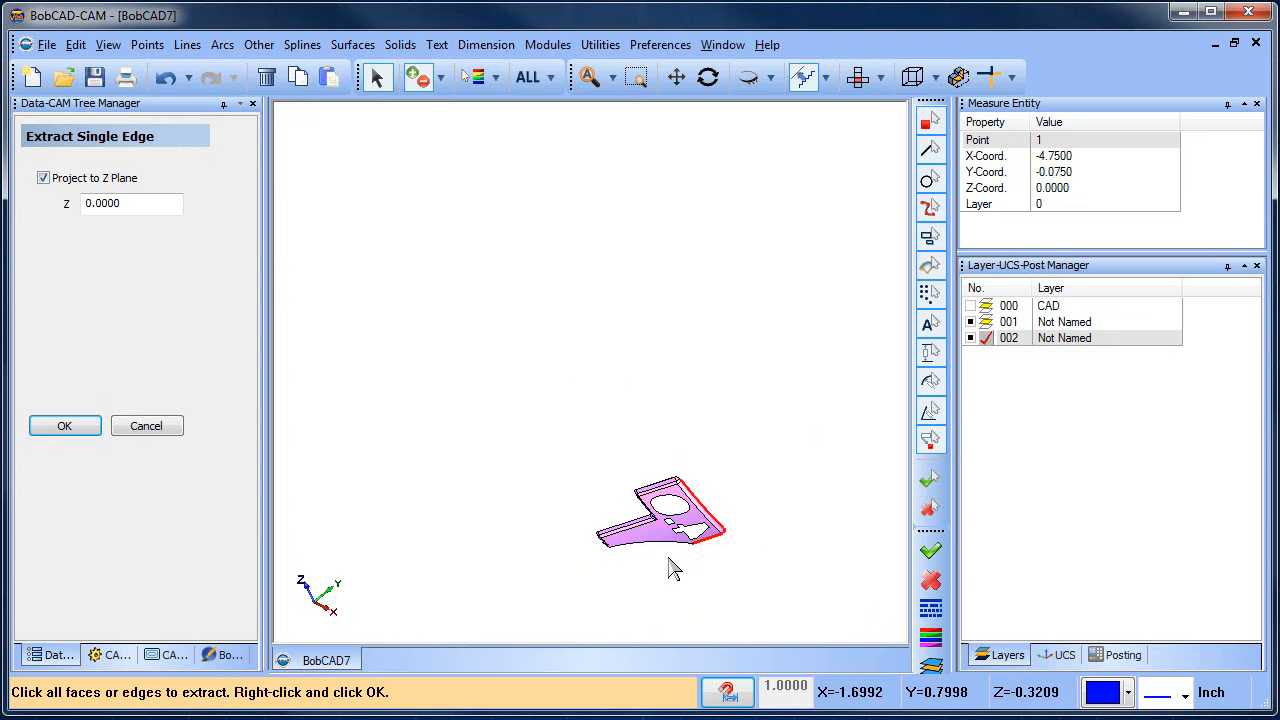
- Add the pocket's long curved edge and the tiny edges at its corner with the straight edge to the extraction
{"action": "scroll", "coordinate": [674, 560], "scroll_direction": "up", "scroll_amount": 6}
{"action": "left_click", "coordinate": [672, 513]}
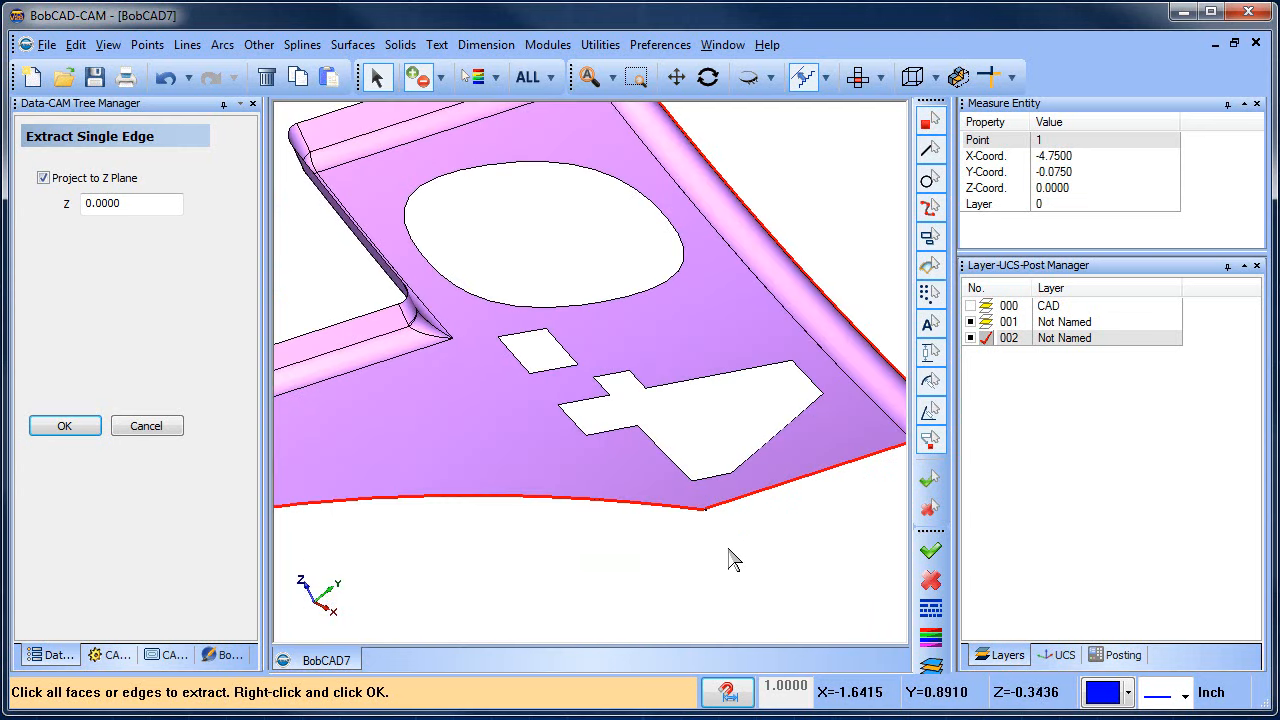
{"action": "scroll", "coordinate": [668, 500], "scroll_direction": "up", "scroll_amount": 5}
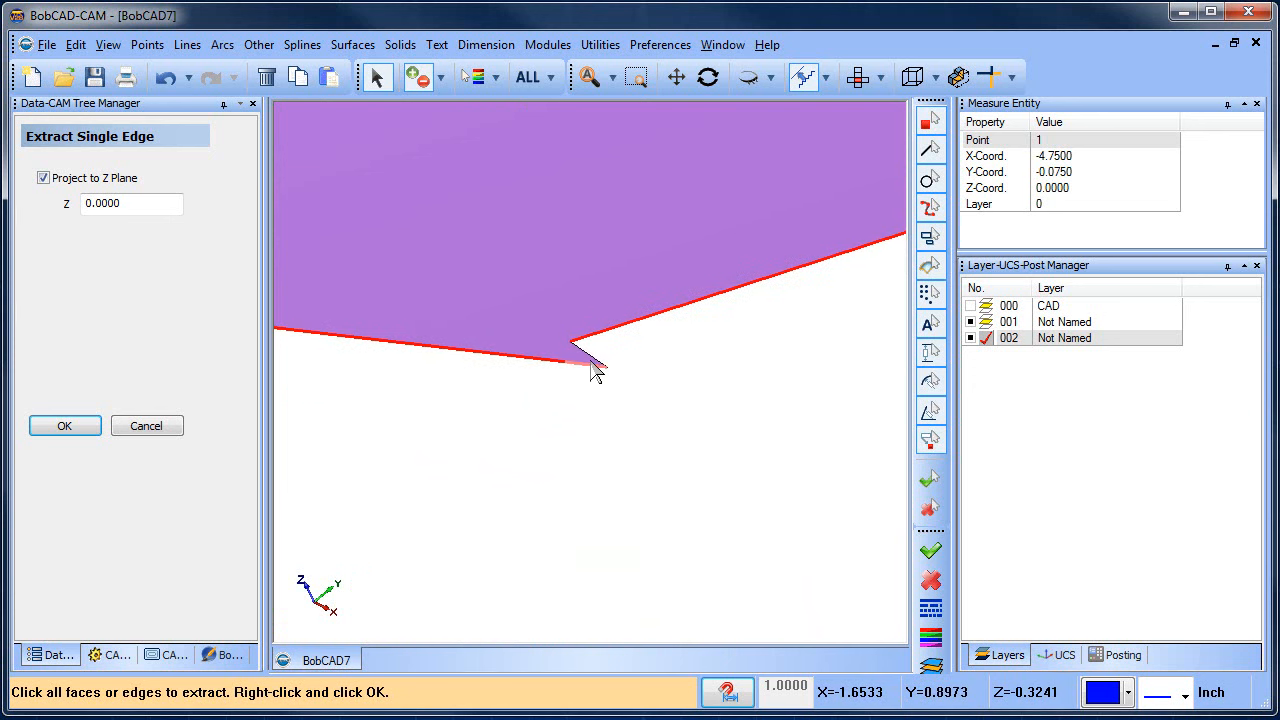
{"action": "left_click", "coordinate": [592, 368]}
{"action": "scroll", "coordinate": [600, 427], "scroll_direction": "down", "scroll_amount": 10}
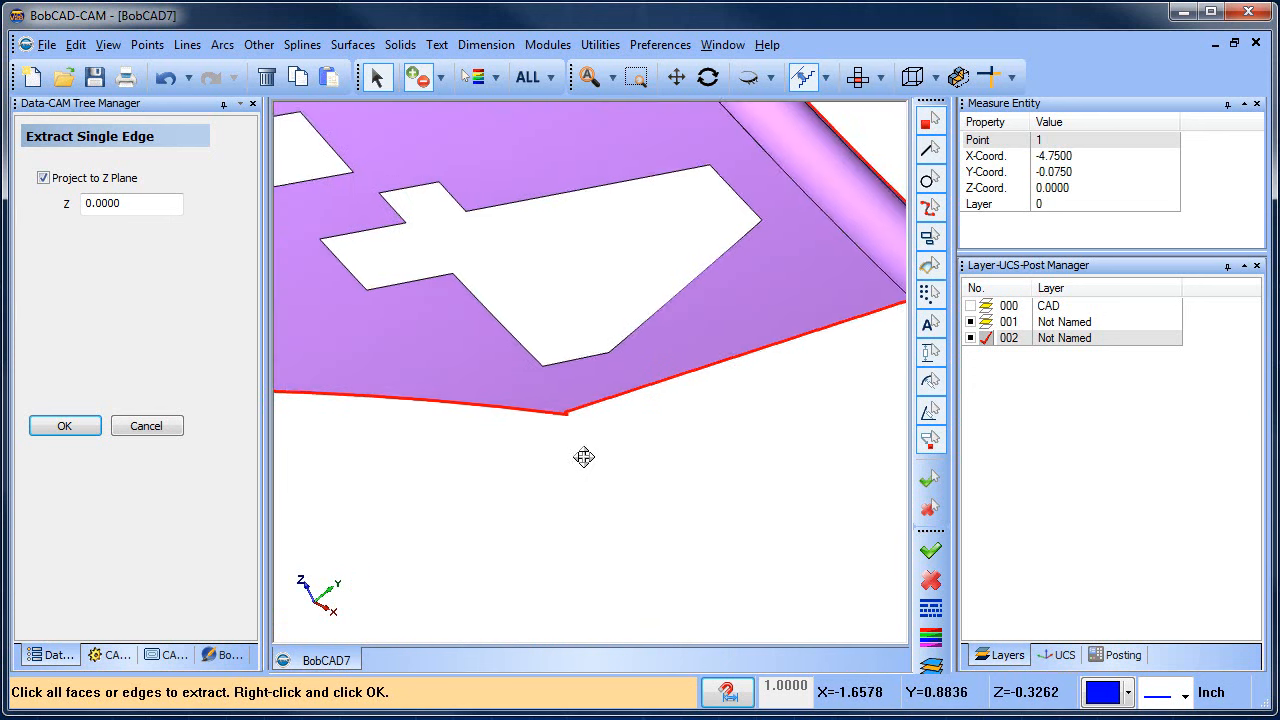
- Add the short notched edges and the end-wall edge at the far end of the pocket's narrow arm to the extraction
{"action": "middle_click_drag", "start_coordinate": [583, 457], "coordinate": [890, 457]}
{"action": "scroll", "coordinate": [440, 457], "scroll_direction": "down", "scroll_amount": 5}
{"action": "left_click_drag", "start_coordinate": [521, 455], "coordinate": [810, 402]}
{"action": "scroll", "coordinate": [567, 425], "scroll_direction": "up", "scroll_amount": 6}
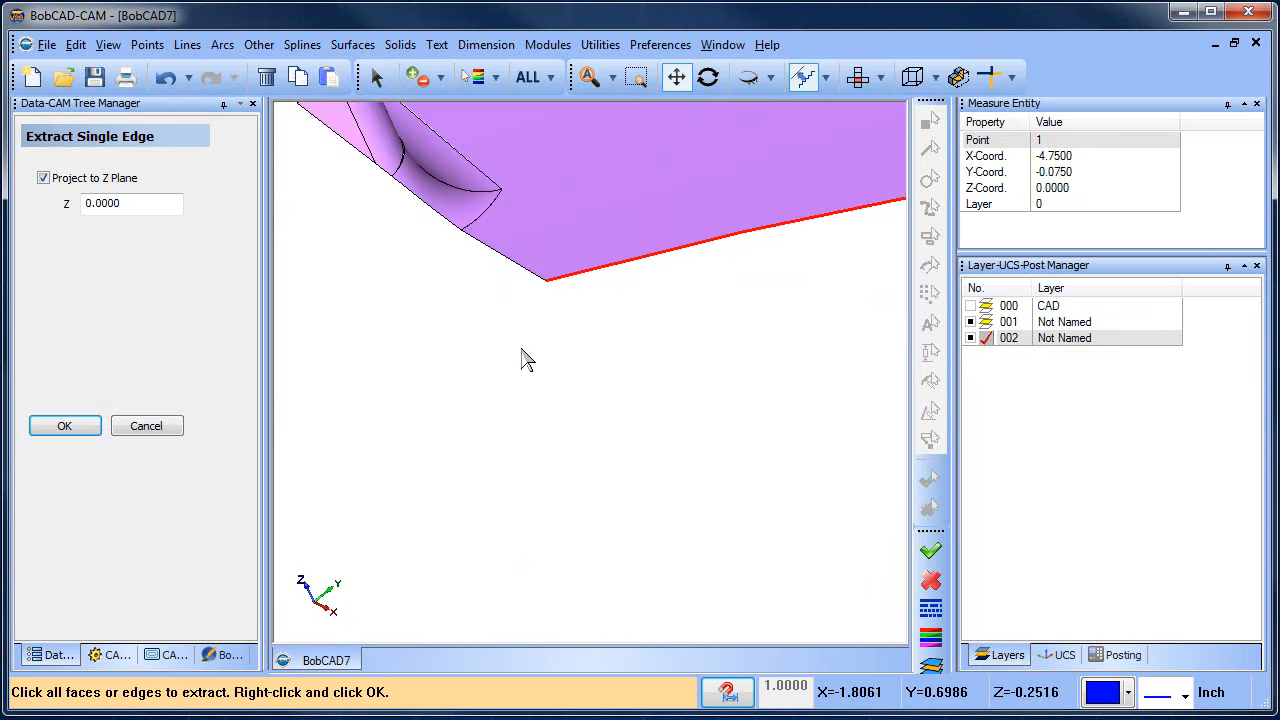
{"action": "middle_click_drag", "start_coordinate": [512, 277], "coordinate": [423, 500]}
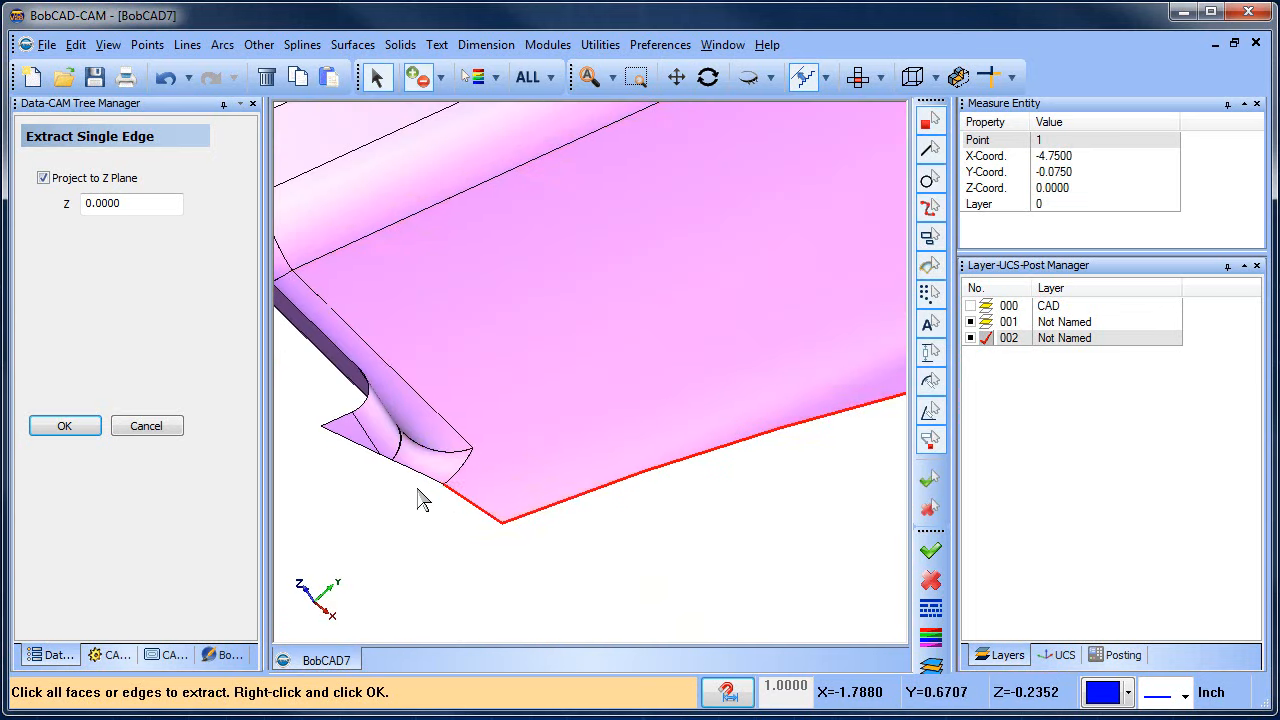
{"action": "left_click", "coordinate": [365, 457]}
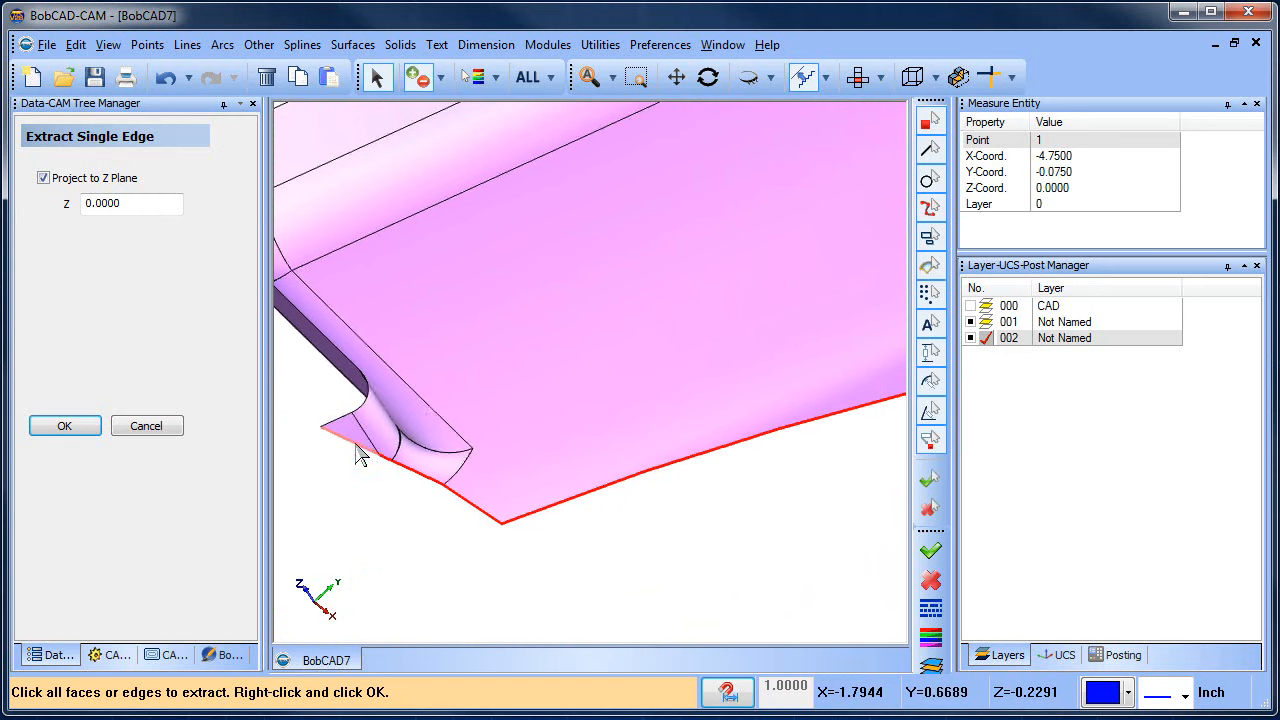
{"action": "left_click", "coordinate": [367, 412]}
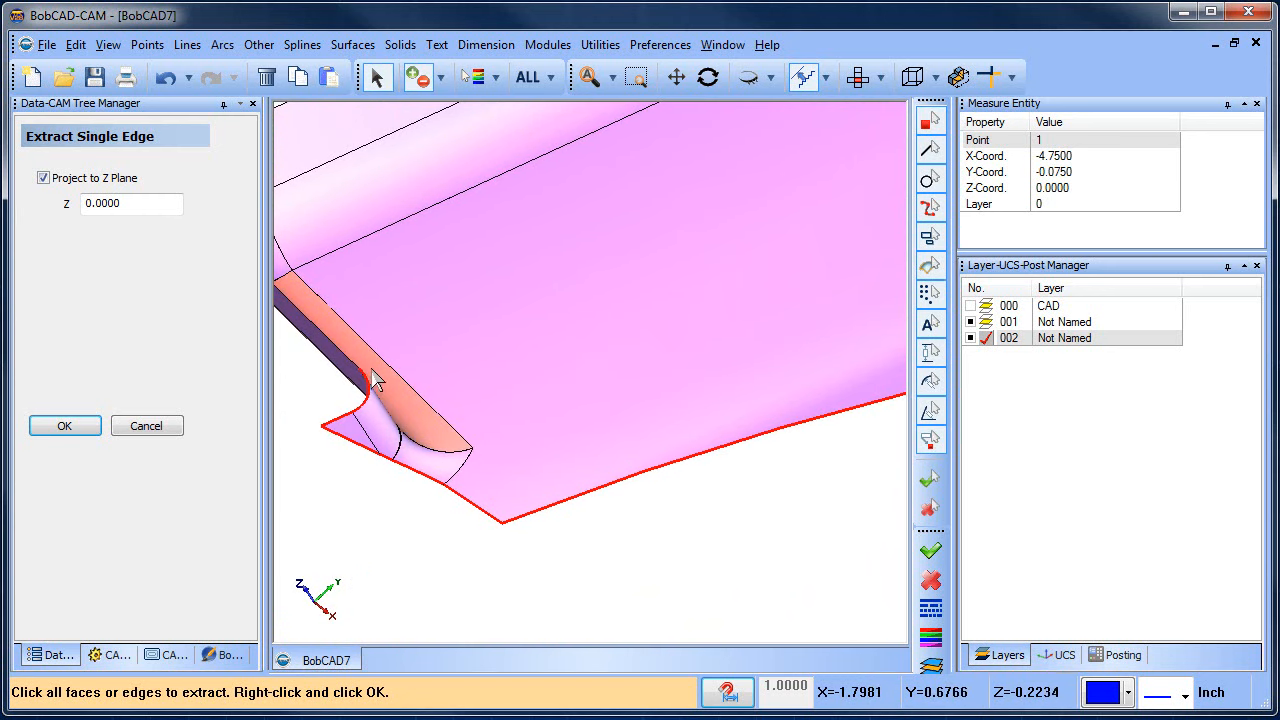
{"action": "left_click", "coordinate": [356, 366]}
- Add the rounded corner edge and the long straight edge along the narrow arm's wall to the extraction
{"action": "scroll", "coordinate": [360, 362], "scroll_direction": "down", "scroll_amount": 4}
{"action": "middle_click_drag", "start_coordinate": [504, 368], "coordinate": [666, 500]}
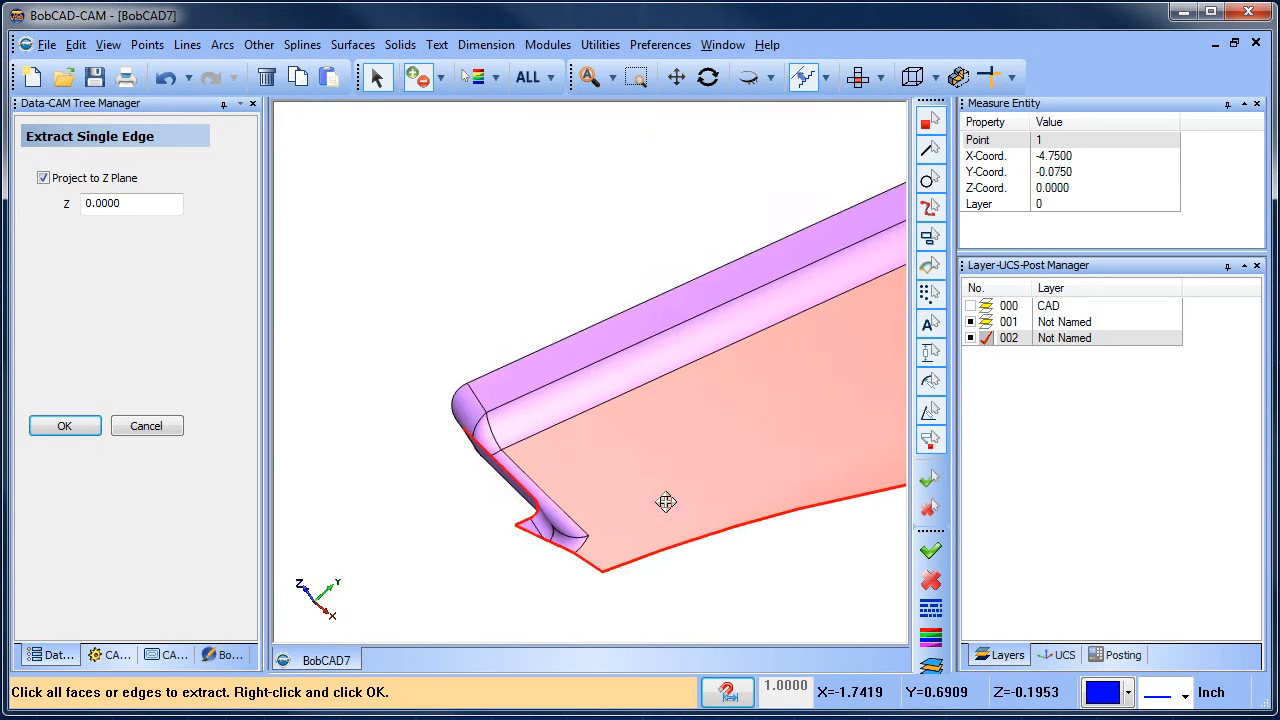
{"action": "scroll", "coordinate": [507, 388], "scroll_direction": "up", "scroll_amount": 4}
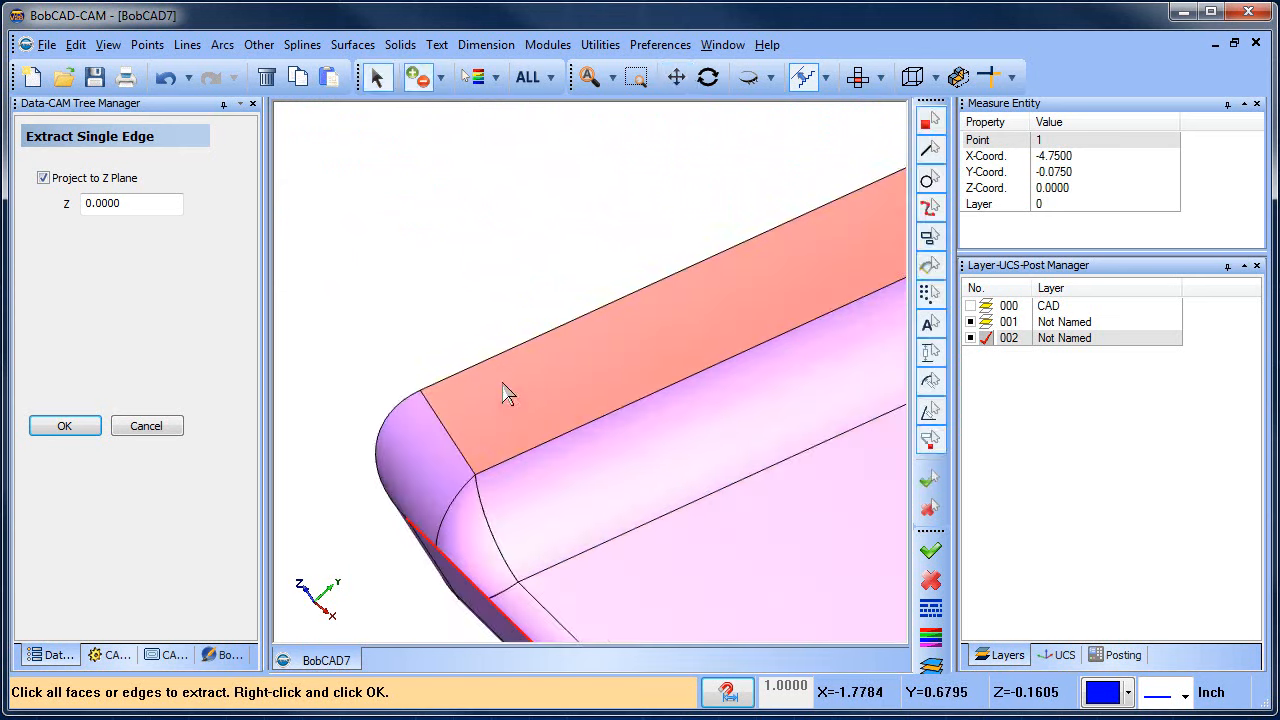
{"action": "left_click", "coordinate": [444, 379]}
{"action": "scroll", "coordinate": [440, 345], "scroll_direction": "down", "scroll_amount": 8}
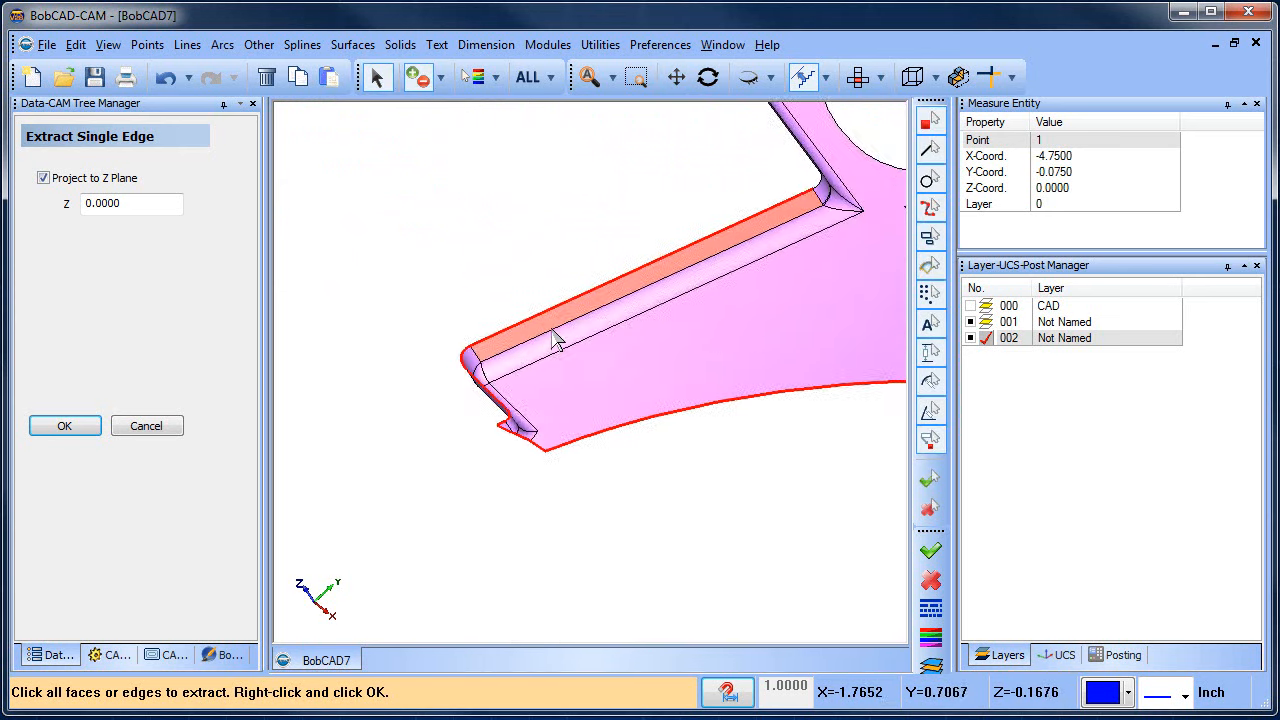
- Add the edges of the inside corner, the short side wall, its rounded corner and the adjoining straight wall to the extraction
{"action": "middle_click_drag", "start_coordinate": [741, 228], "coordinate": [554, 414]}
{"action": "scroll", "coordinate": [557, 425], "scroll_direction": "up", "scroll_amount": 5}
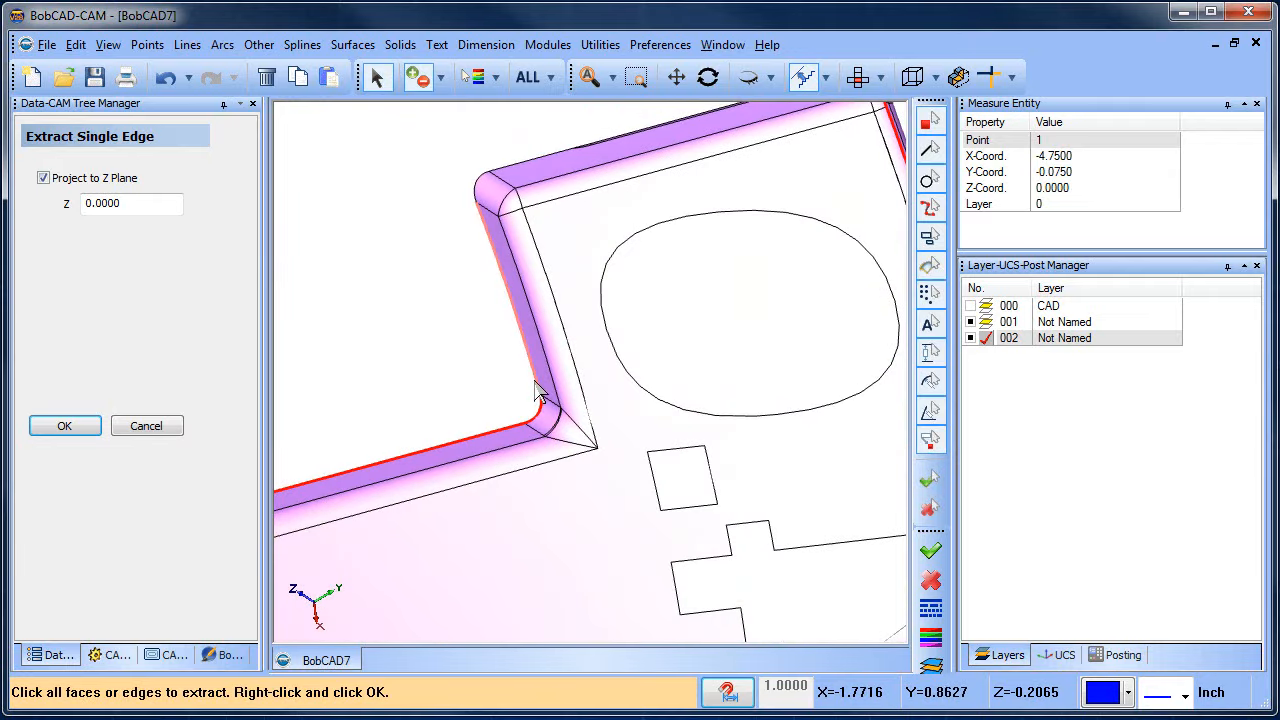
{"action": "left_click", "coordinate": [484, 193]}
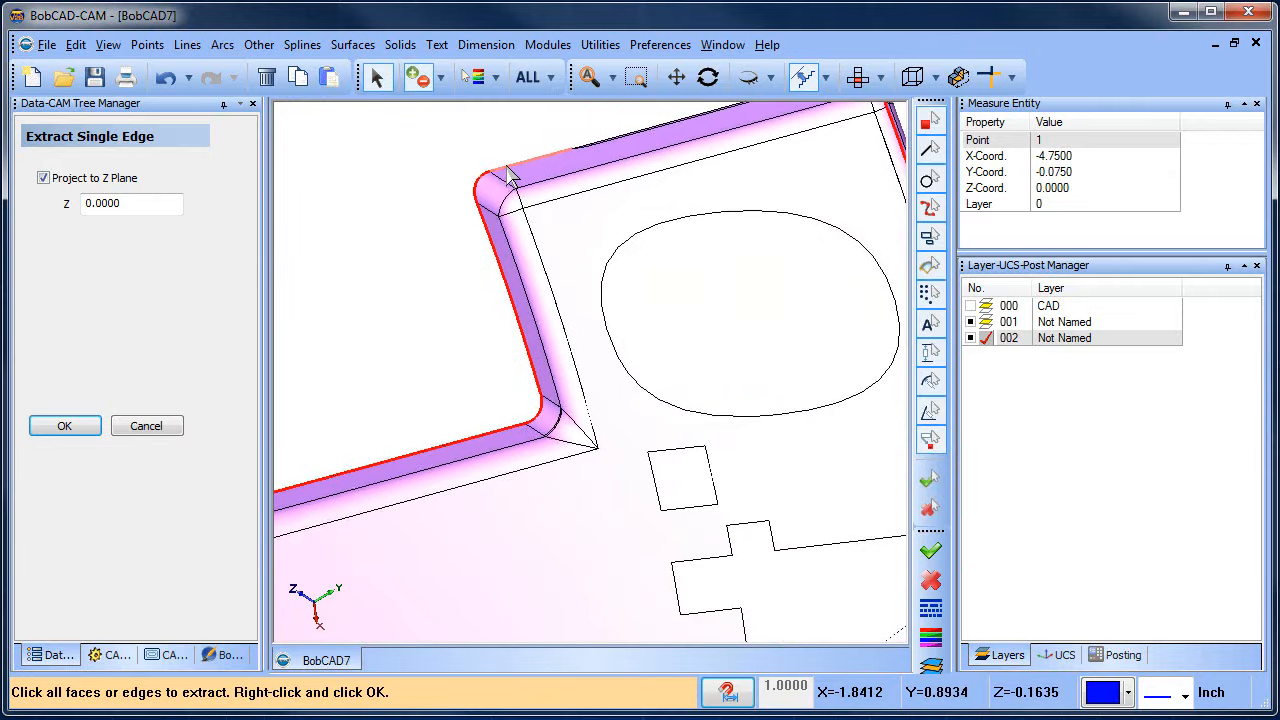
{"action": "middle_click_drag", "start_coordinate": [611, 200], "coordinate": [550, 456]}
{"action": "scroll", "coordinate": [550, 456], "scroll_direction": "up", "scroll_amount": 5}
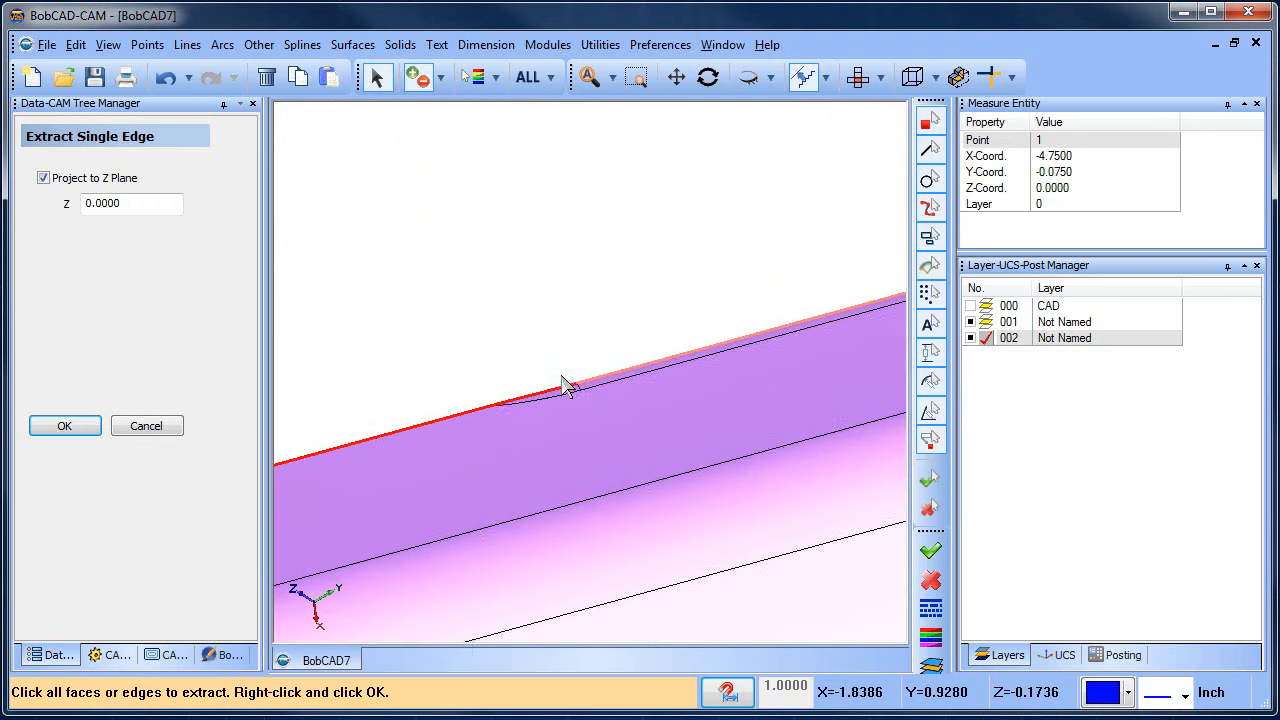
- Close the outline with the remaining rounded corner edges and extract all selected edges onto the Z plane
{"action": "scroll", "coordinate": [563, 380], "scroll_direction": "down", "scroll_amount": 5}
{"action": "mouse_move", "coordinate": [600, 371]}
{"action": "middle_mouse_down"}
{"action": "mouse_move", "coordinate": [520, 410]}
{"action": "mouse_move", "coordinate": [623, 394]}
{"action": "mouse_move", "coordinate": [620, 373]}
{"action": "middle_mouse_up"}
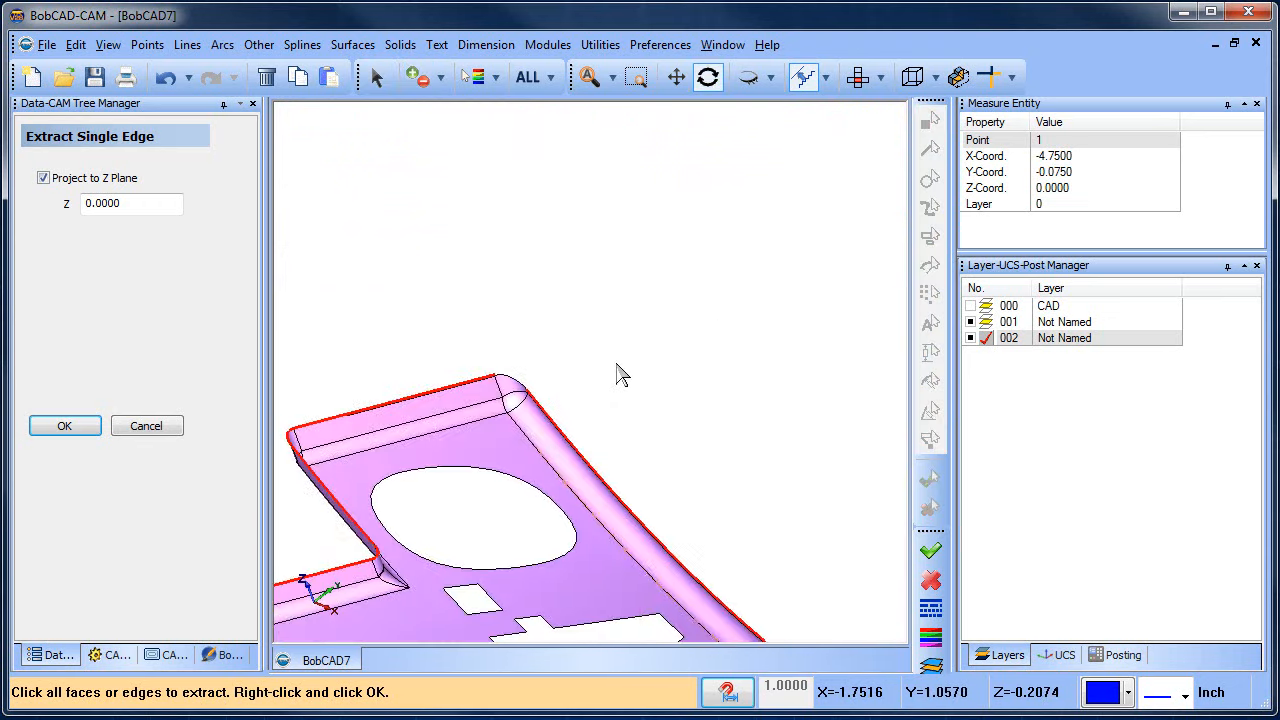
{"action": "scroll", "coordinate": [490, 395], "scroll_direction": "up", "scroll_amount": 5}
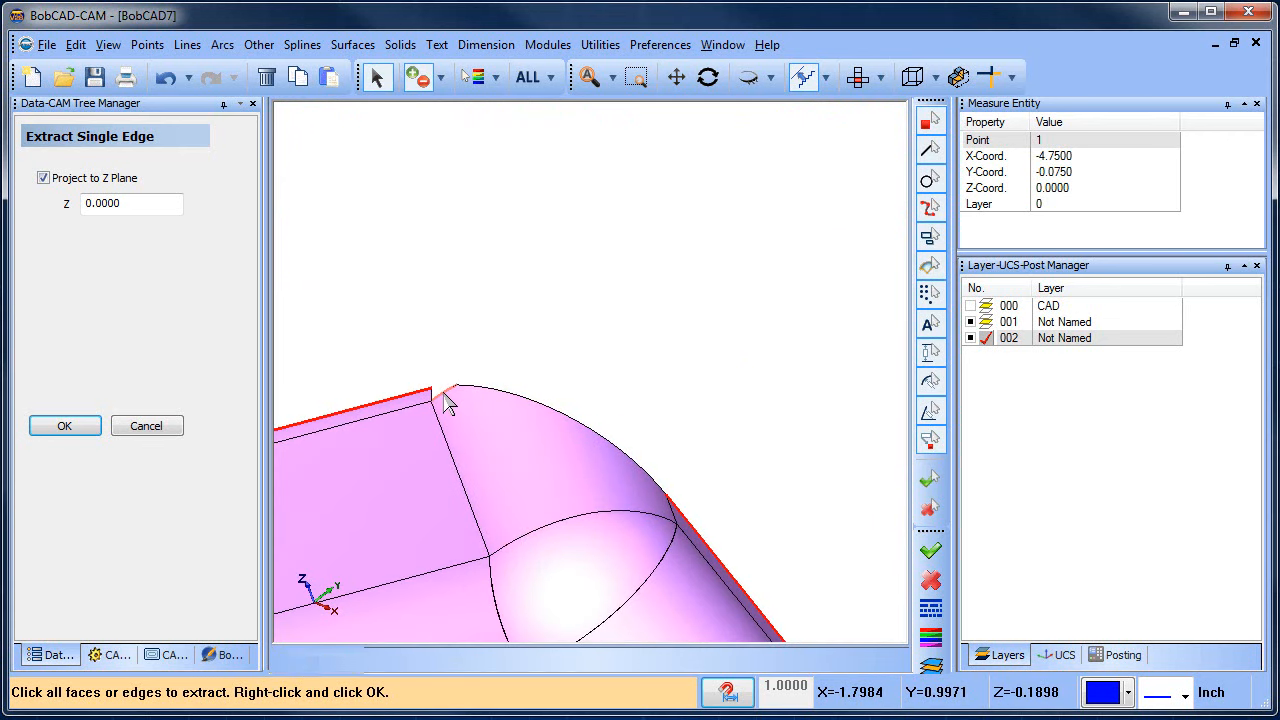
{"action": "scroll", "coordinate": [737, 290], "scroll_direction": "down", "scroll_amount": 5}
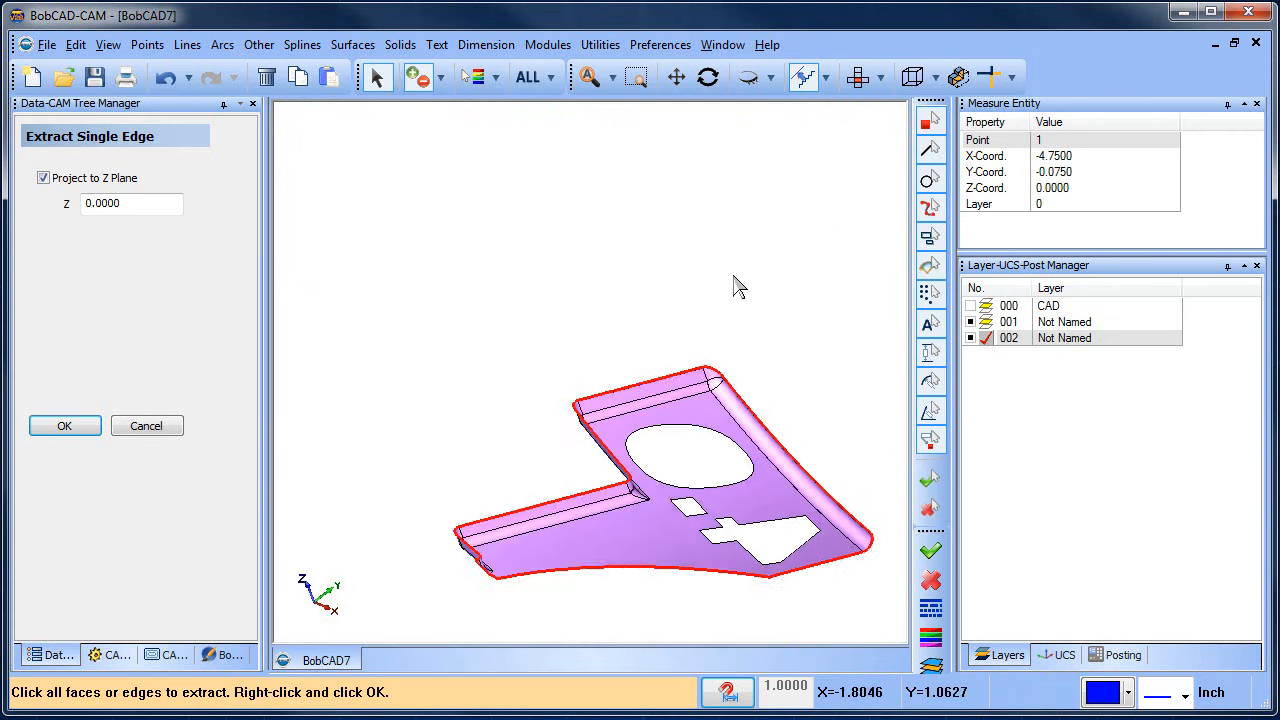
{"action": "middle_click_drag", "start_coordinate": [680, 337], "coordinate": [716, 420]}
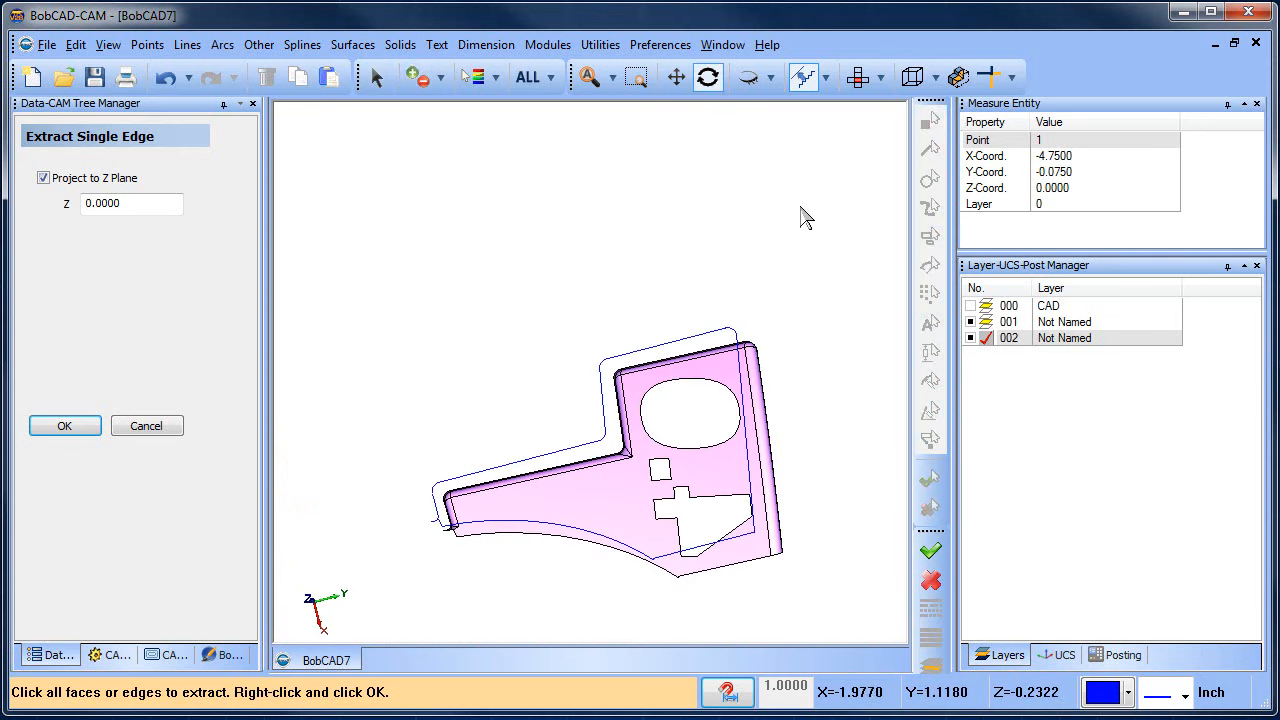
- Compare the projected outline with the pocket faces from the top, end the edge extraction, and examine the outline from other angles
{"action": "left_click", "coordinate": [858, 77]}
{"action": "scroll", "coordinate": [729, 337], "scroll_direction": "down", "scroll_amount": 4}
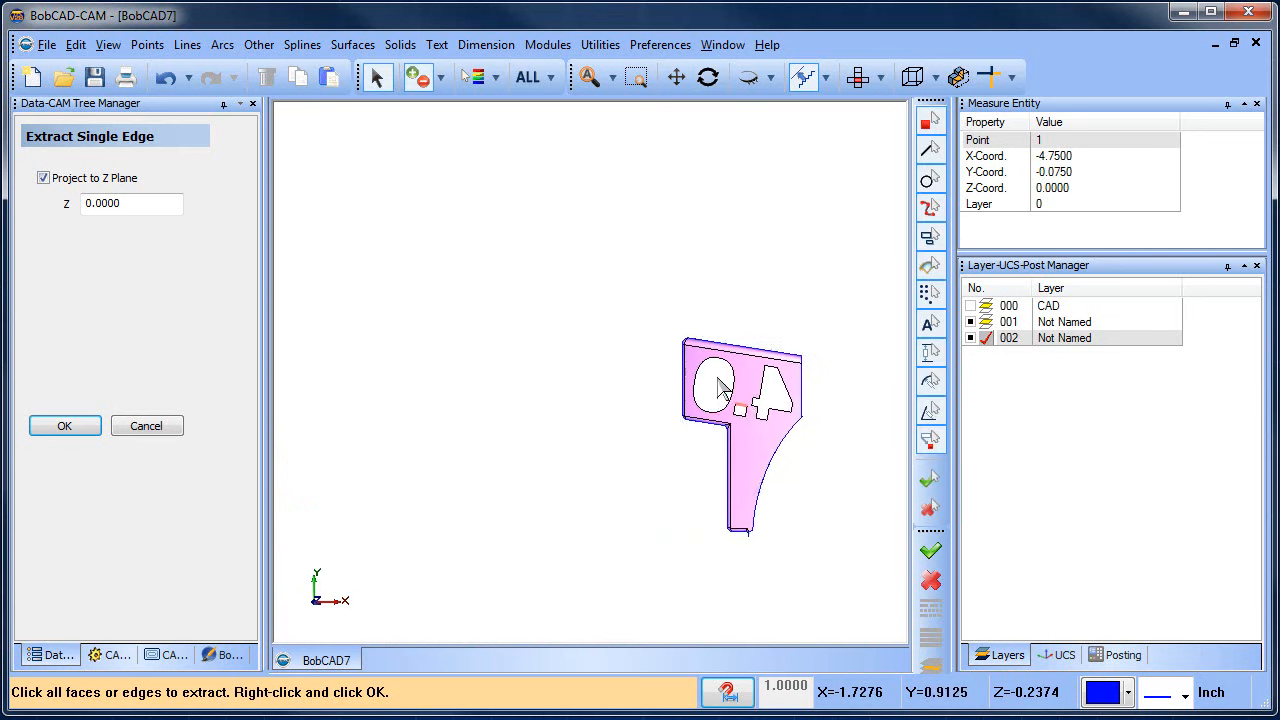
{"action": "right_click", "coordinate": [736, 207]}
{"action": "left_click", "coordinate": [781, 237]}
{"action": "mouse_move", "coordinate": [706, 309]}
{"action": "middle_mouse_down"}
{"action": "mouse_move", "coordinate": [706, 360]}
{"action": "mouse_move", "coordinate": [695, 322]}
{"action": "middle_mouse_up"}
{"action": "mouse_move", "coordinate": [686, 434]}
{"action": "middle_mouse_down"}
{"action": "mouse_move", "coordinate": [657, 305]}
{"action": "mouse_move", "coordinate": [680, 423]}
{"action": "mouse_move", "coordinate": [731, 397]}
{"action": "mouse_move", "coordinate": [671, 437]}
{"action": "mouse_move", "coordinate": [734, 434]}
{"action": "mouse_move", "coordinate": [724, 440]}
{"action": "middle_mouse_up"}
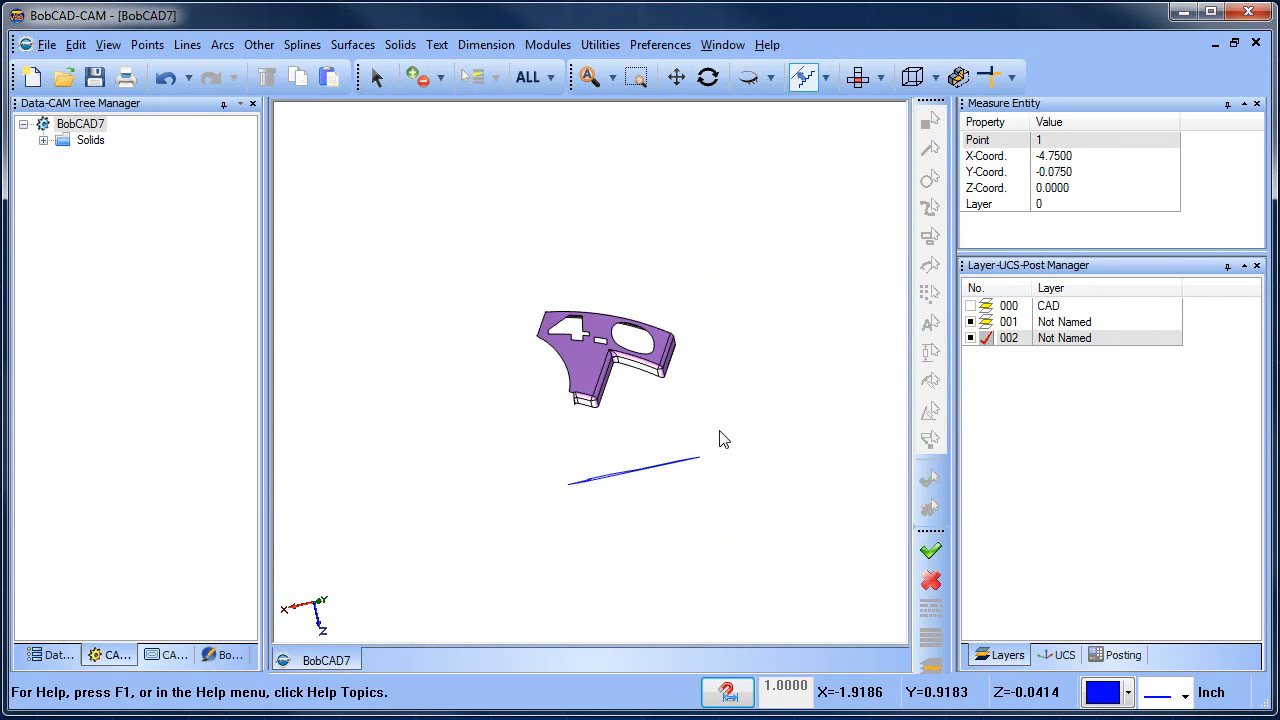
- Examine the label pocket faces, their 4.0 cut-outs and the projected outline from several angles and at closer range
{"action": "middle_click_drag", "start_coordinate": [674, 431], "coordinate": [596, 489]}
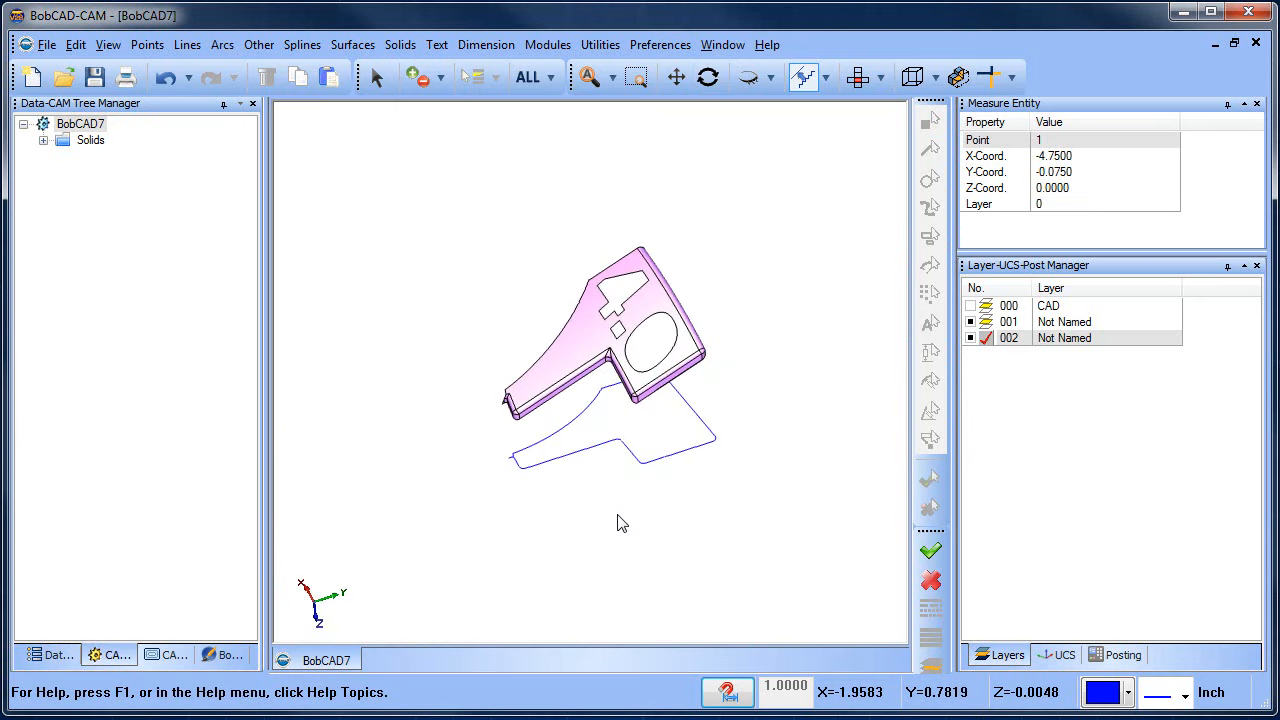
{"action": "middle_click_drag", "start_coordinate": [709, 337], "coordinate": [646, 329]}
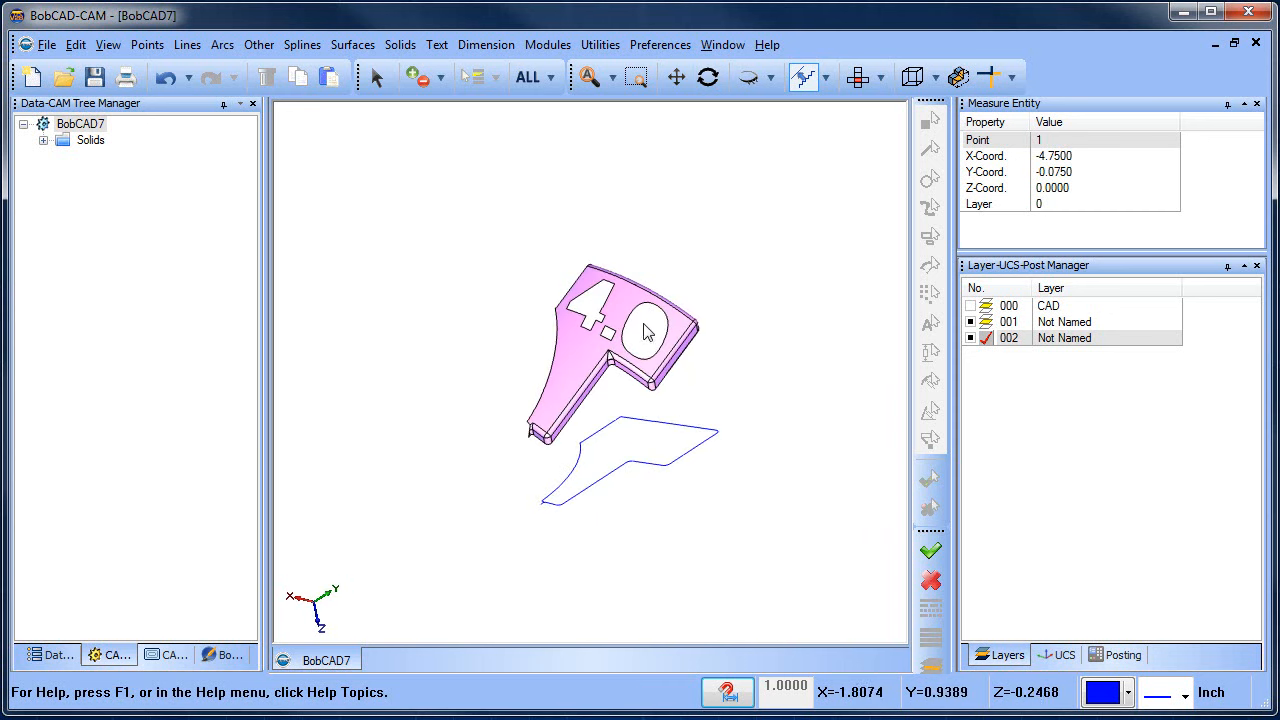
{"action": "scroll", "coordinate": [615, 319], "scroll_direction": "up", "scroll_amount": 3}
{"action": "scroll", "coordinate": [617, 326], "scroll_direction": "up", "scroll_amount": 2}
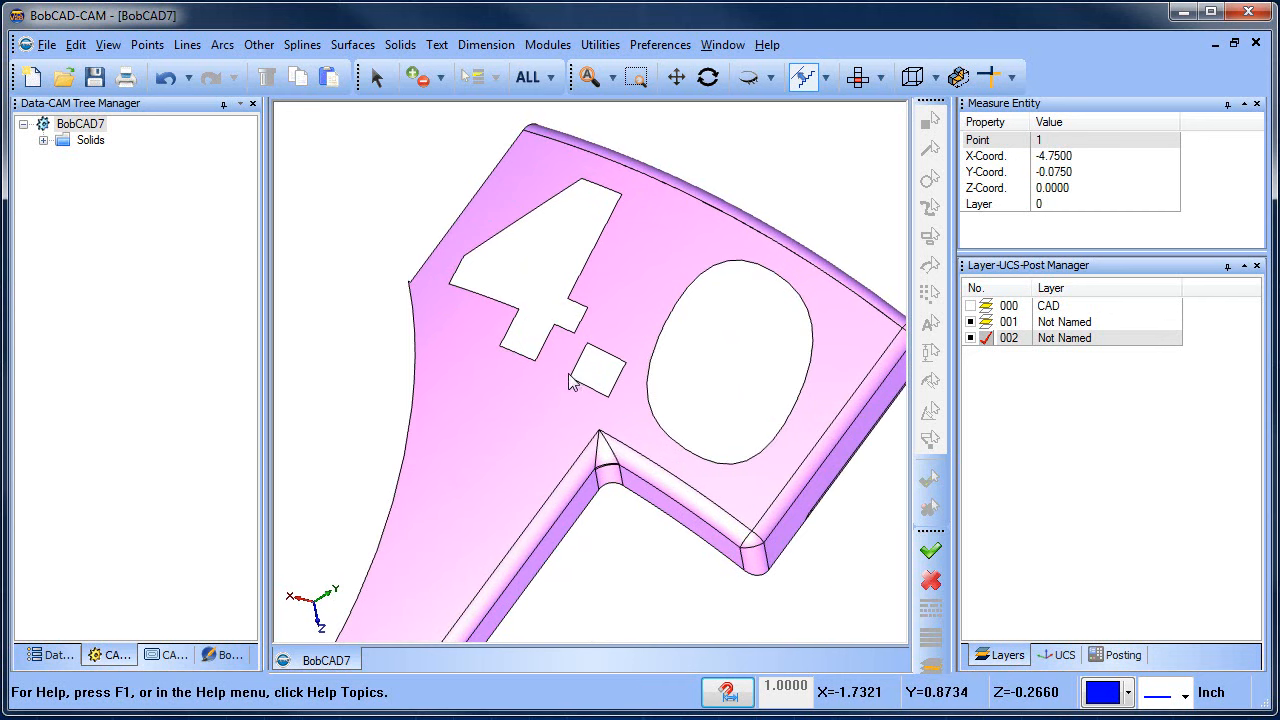
{"action": "scroll", "coordinate": [569, 375], "scroll_direction": "down", "scroll_amount": 5}
{"action": "mouse_move", "coordinate": [648, 438]}
{"action": "middle_mouse_down"}
{"action": "mouse_move", "coordinate": [660, 393]}
{"action": "mouse_move", "coordinate": [594, 434]}
{"action": "mouse_move", "coordinate": [645, 424]}
{"action": "middle_mouse_up"}
{"action": "right_click", "coordinate": [710, 224]}
{"action": "left_click", "coordinate": [771, 258]}
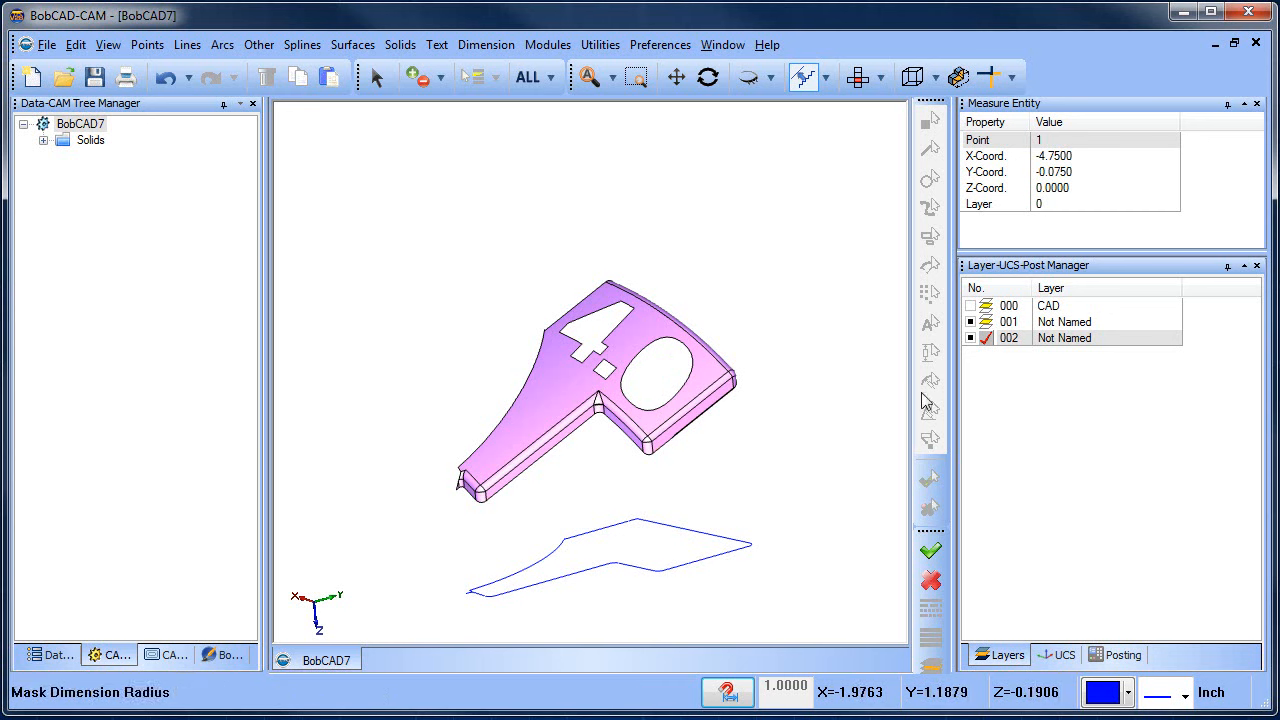
- Add another layer below the existing ones and make it the active layer
{"action": "scroll", "coordinate": [662, 367], "scroll_direction": "up", "scroll_amount": 2}
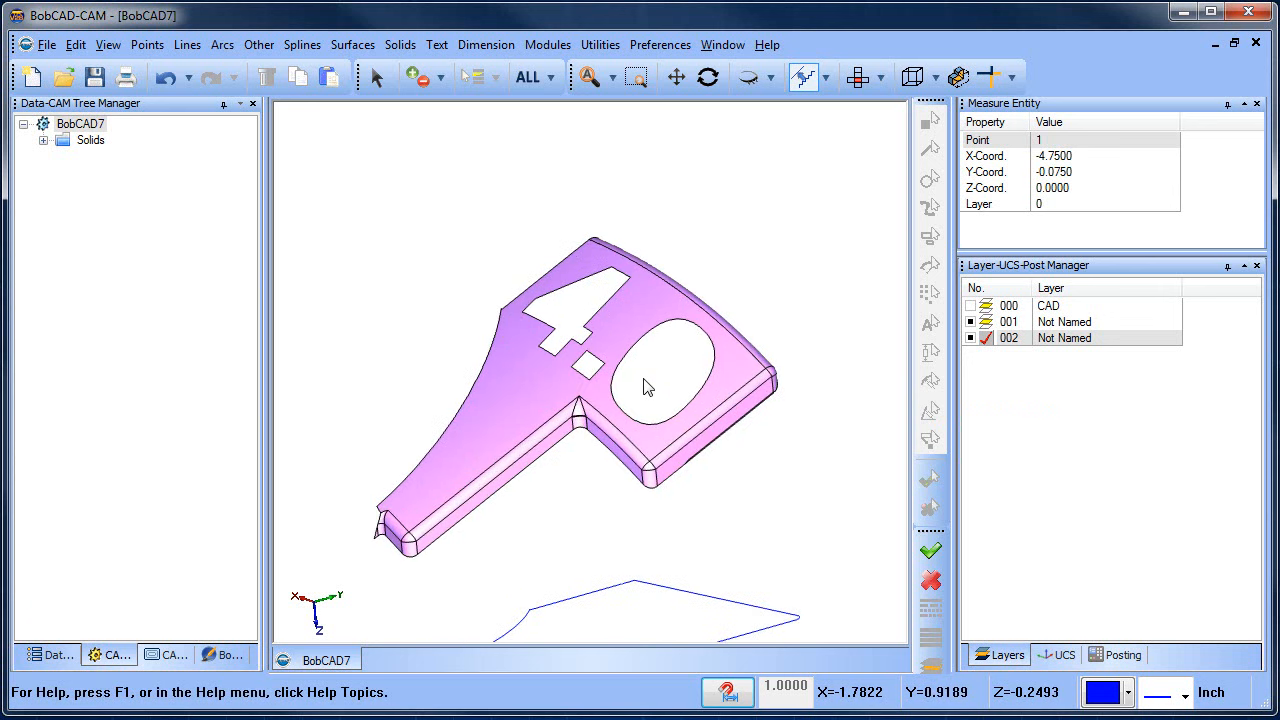
{"action": "middle_click_drag", "start_coordinate": [757, 372], "coordinate": [776, 402]}
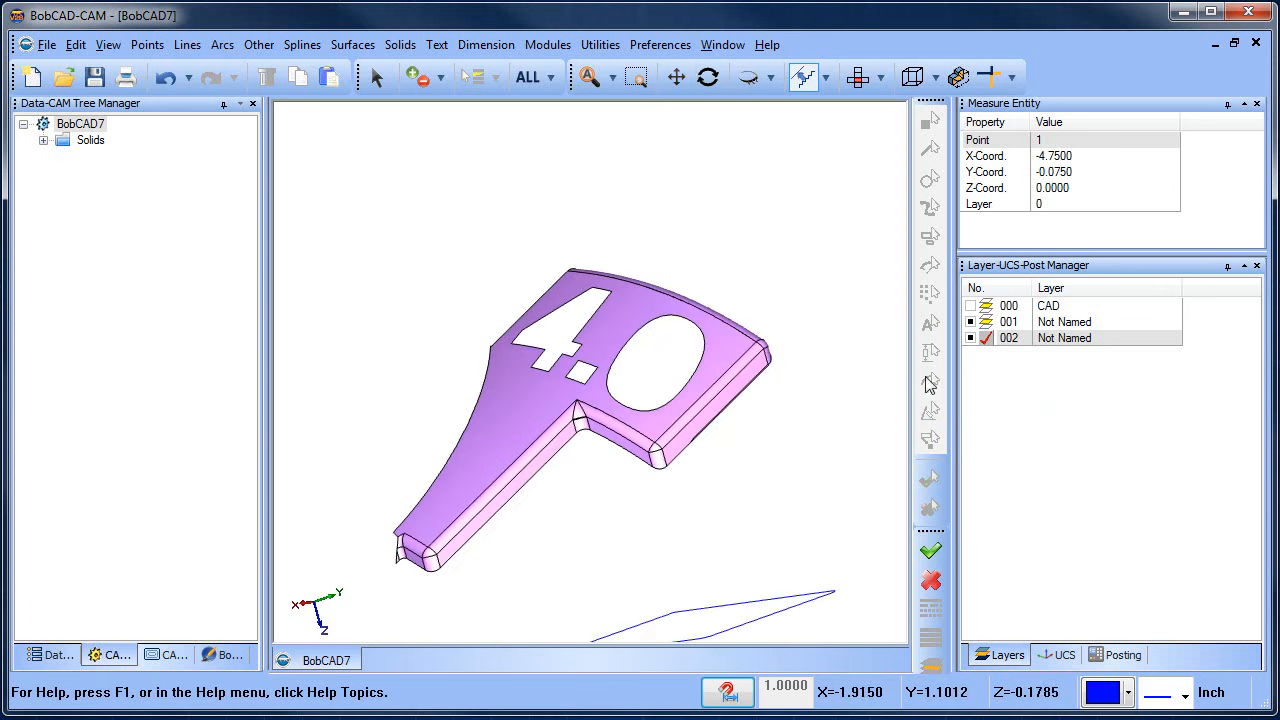
{"action": "right_click", "coordinate": [1082, 342]}
{"action": "left_click", "coordinate": [1134, 358]}
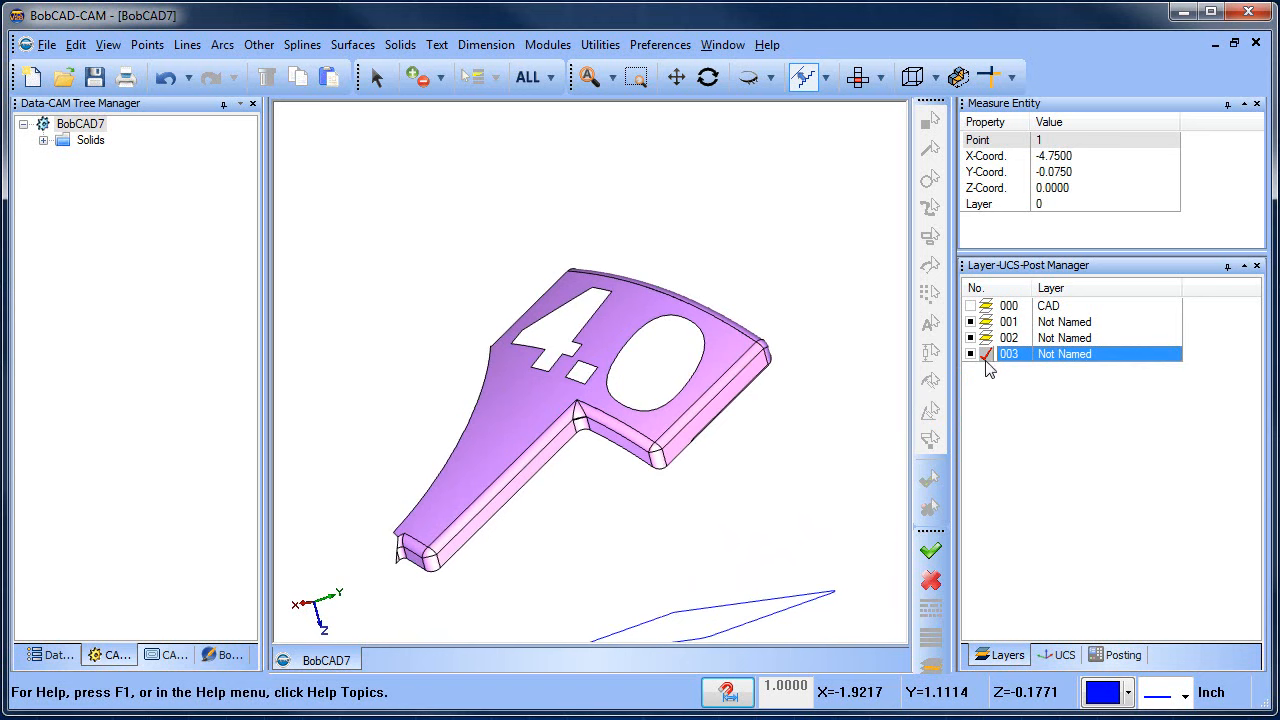
- Untrim the label pocket's large face with the 4.0 cut-outs and examine the resulting surface from other angles
{"action": "left_click", "coordinate": [256, 46]}
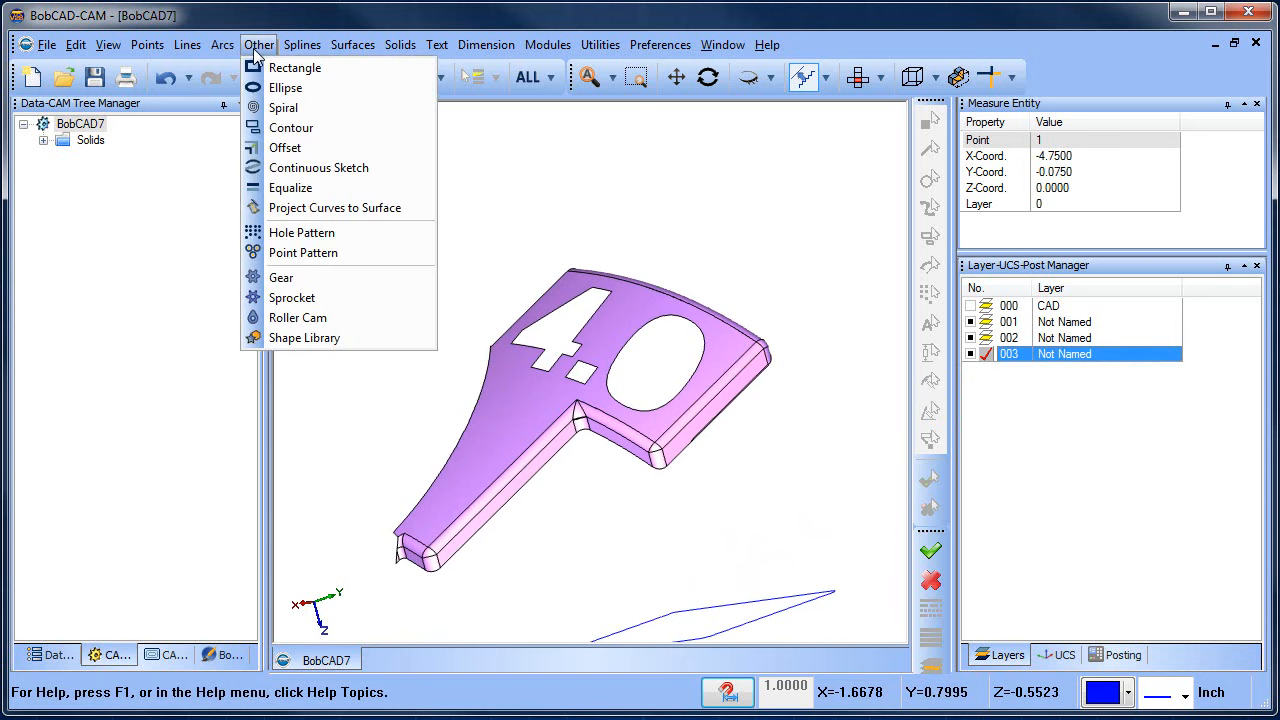
{"action": "mouse_move", "coordinate": [352, 45]}
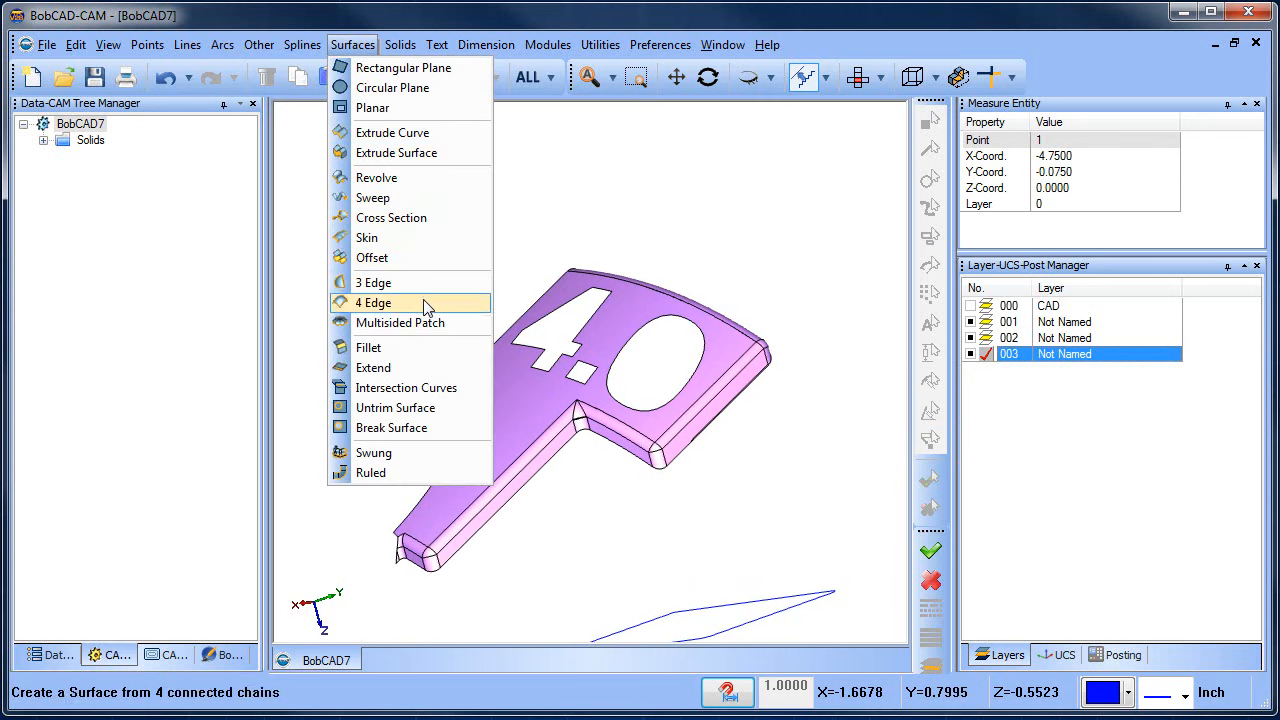
{"action": "left_click", "coordinate": [427, 412]}
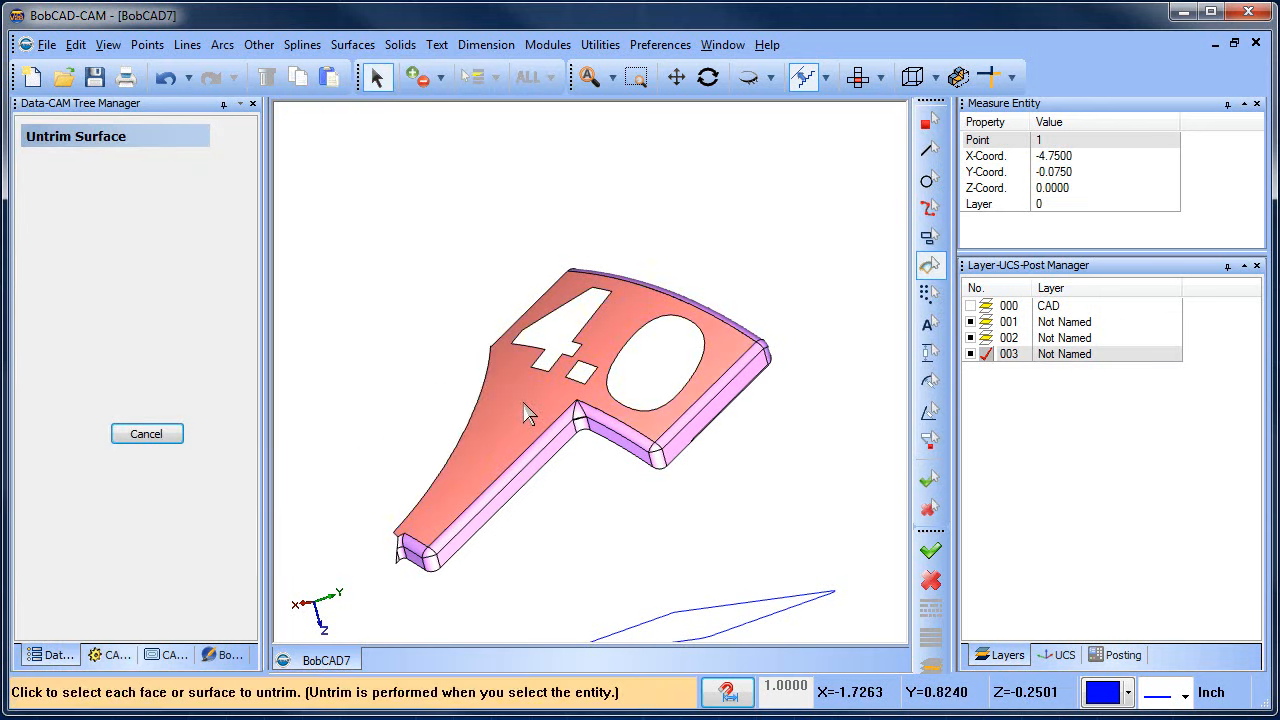
{"action": "left_click", "coordinate": [523, 409]}
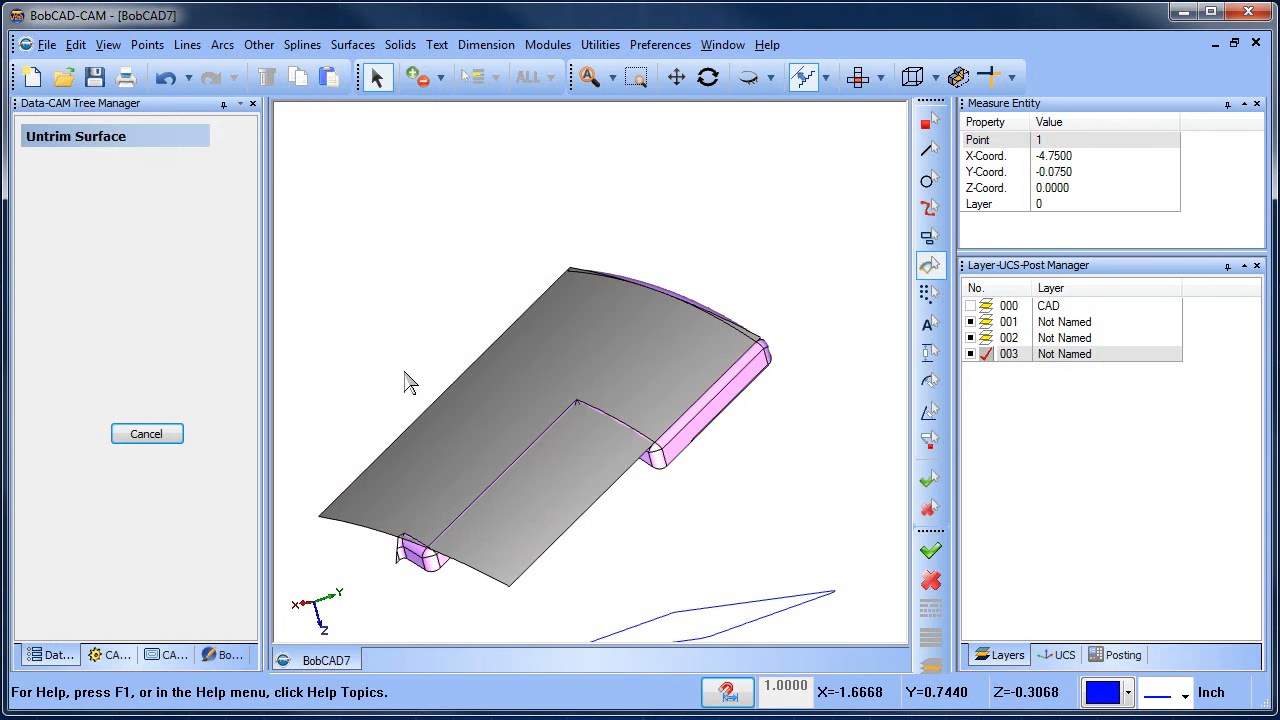
{"action": "middle_click_drag", "start_coordinate": [674, 350], "coordinate": [671, 386]}
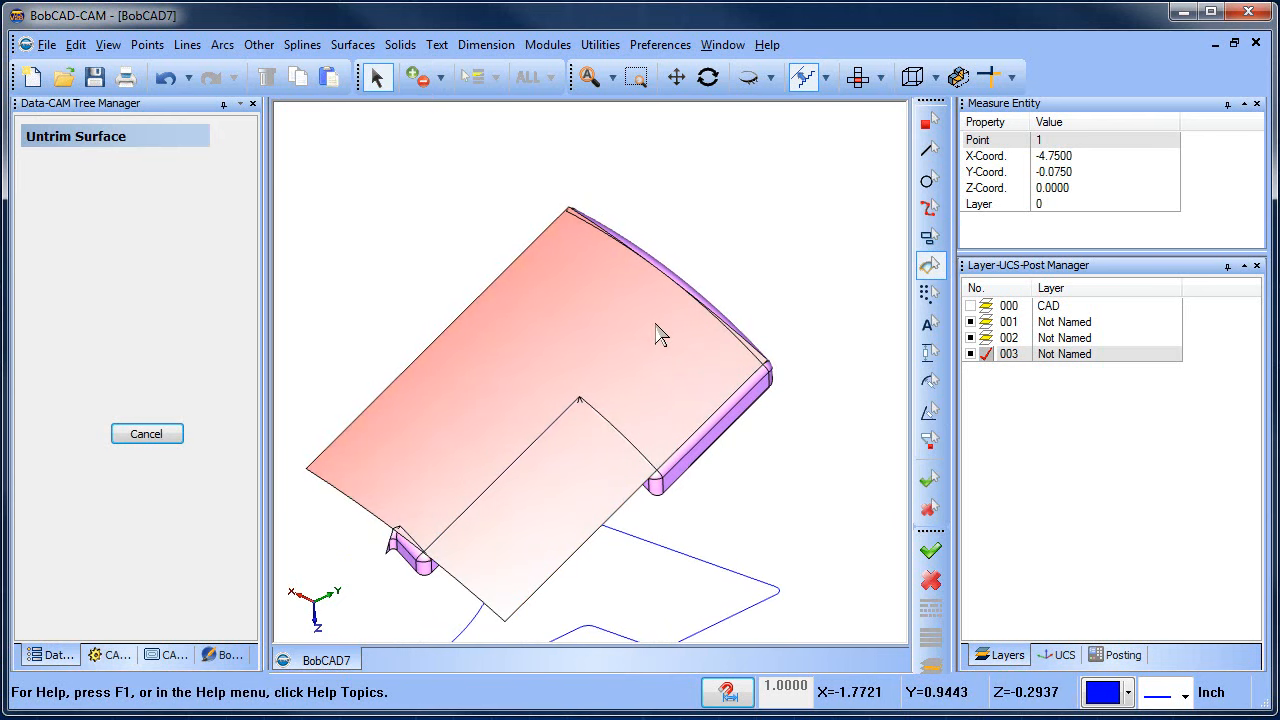
{"action": "mouse_move", "coordinate": [718, 412]}
{"action": "middle_mouse_down"}
{"action": "mouse_move", "coordinate": [646, 423]}
{"action": "mouse_move", "coordinate": [737, 209]}
{"action": "middle_mouse_up"}
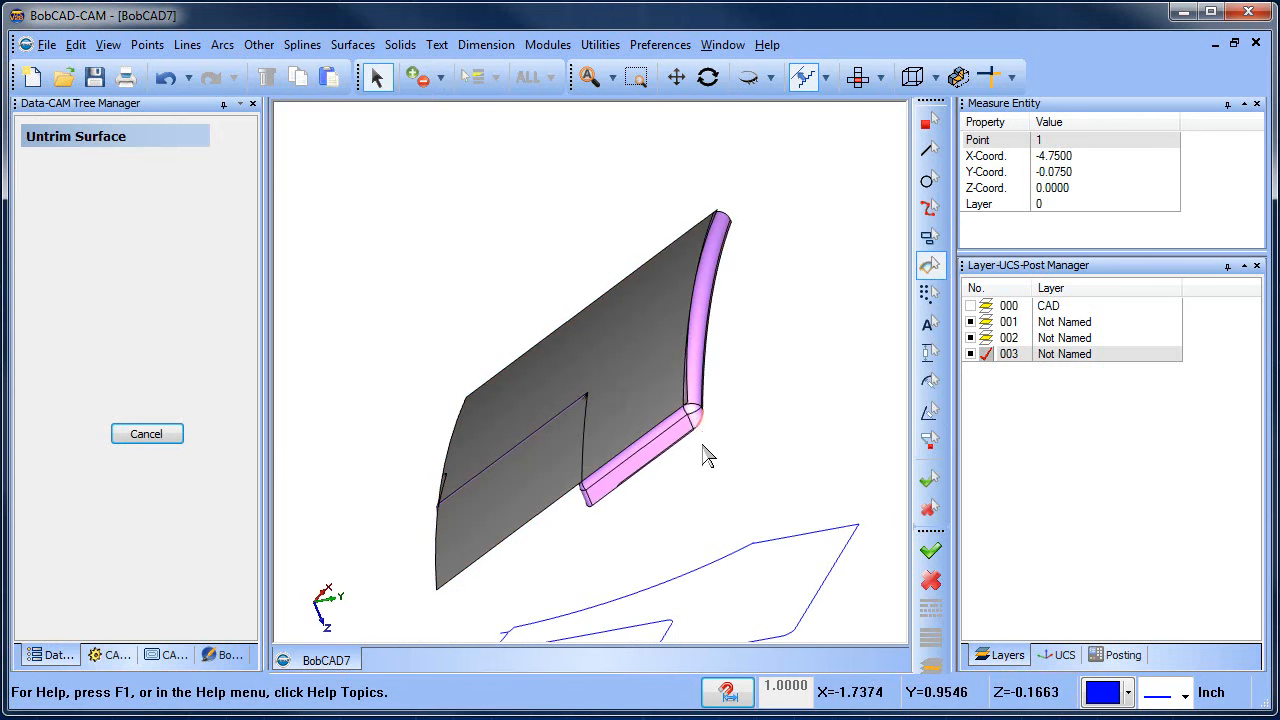
{"action": "middle_click_drag", "start_coordinate": [666, 449], "coordinate": [529, 534]}
- End the surface untrimming and undo the untrim of the pocket's large face
{"action": "right_click", "coordinate": [416, 172]}
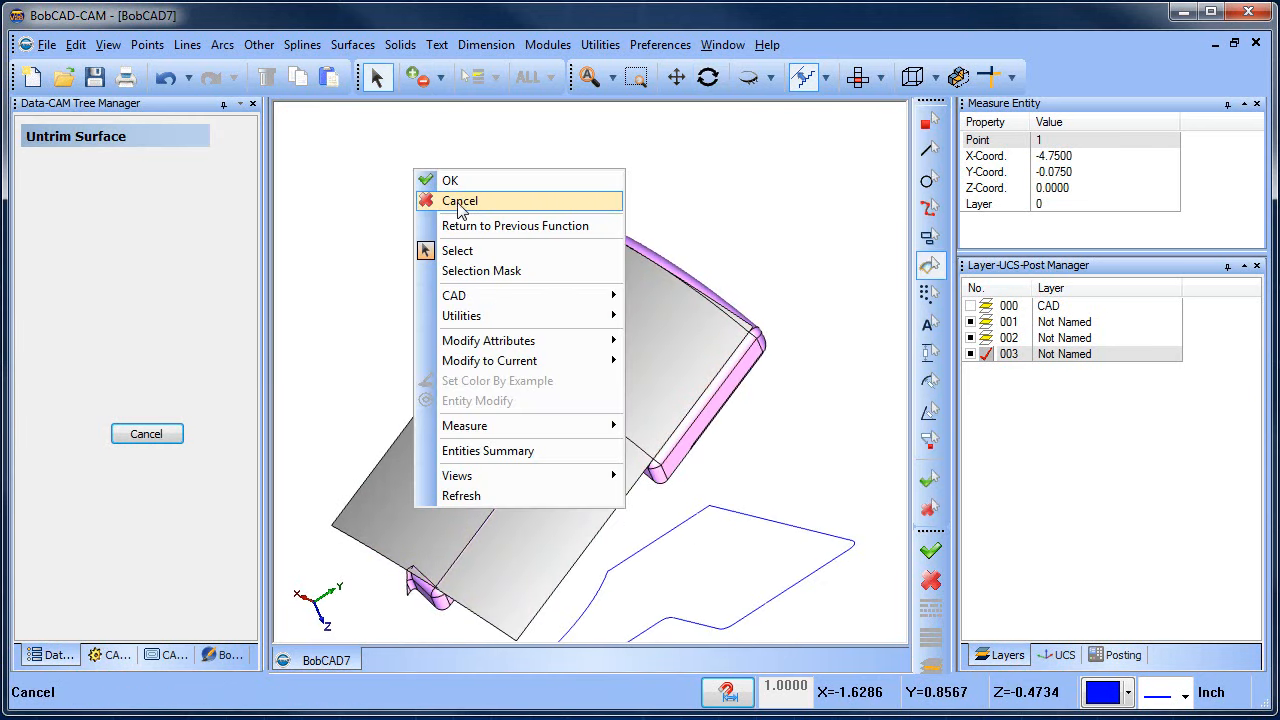
{"action": "left_click", "coordinate": [459, 202]}
{"action": "left_click", "coordinate": [166, 77]}
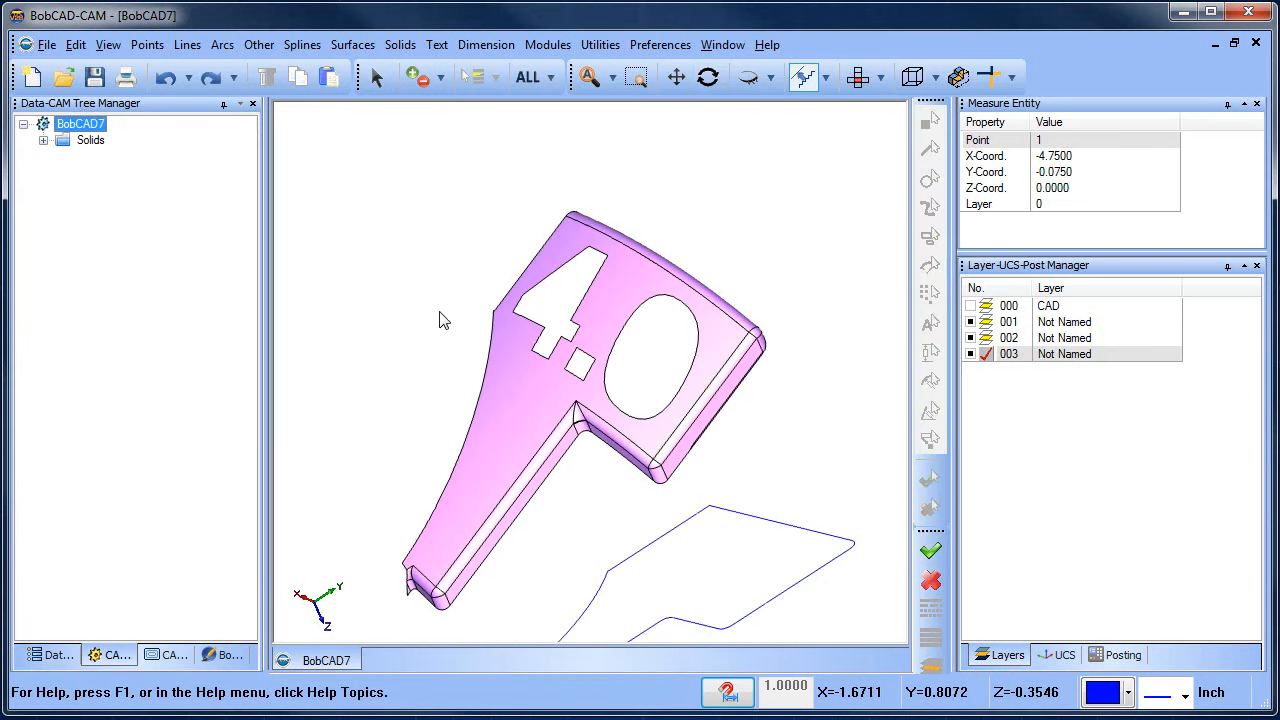
{"action": "middle_click_drag", "start_coordinate": [597, 446], "coordinate": [628, 438]}
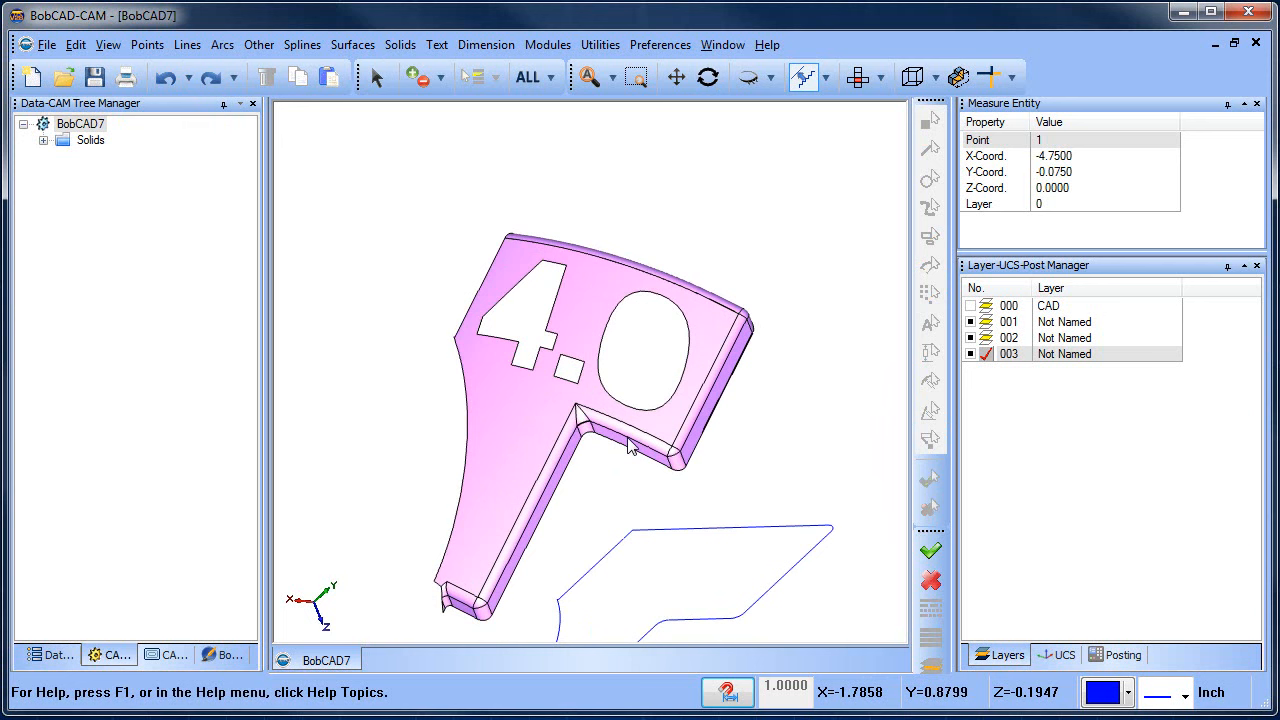
{"action": "scroll", "coordinate": [684, 405], "scroll_direction": "down", "scroll_amount": 3}
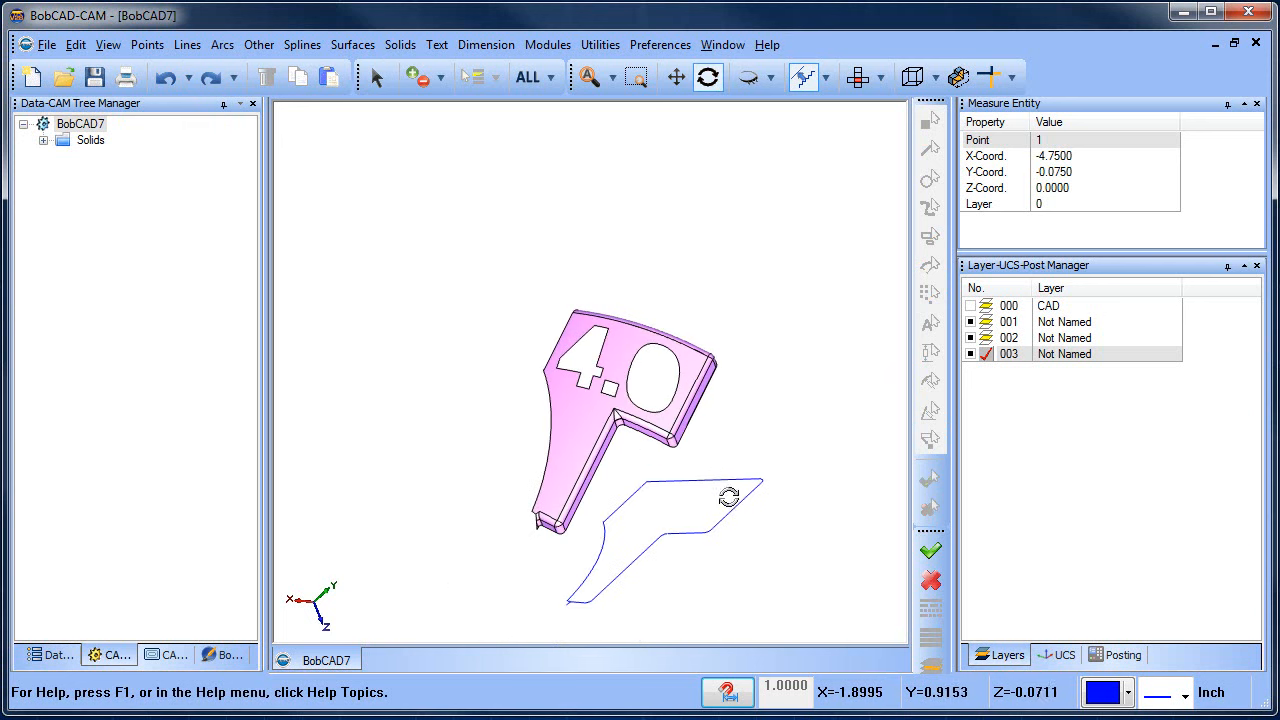
{"action": "left_click_drag", "start_coordinate": [728, 497], "coordinate": [664, 472]}
{"action": "scroll", "coordinate": [660, 470], "scroll_direction": "down", "scroll_amount": 2}
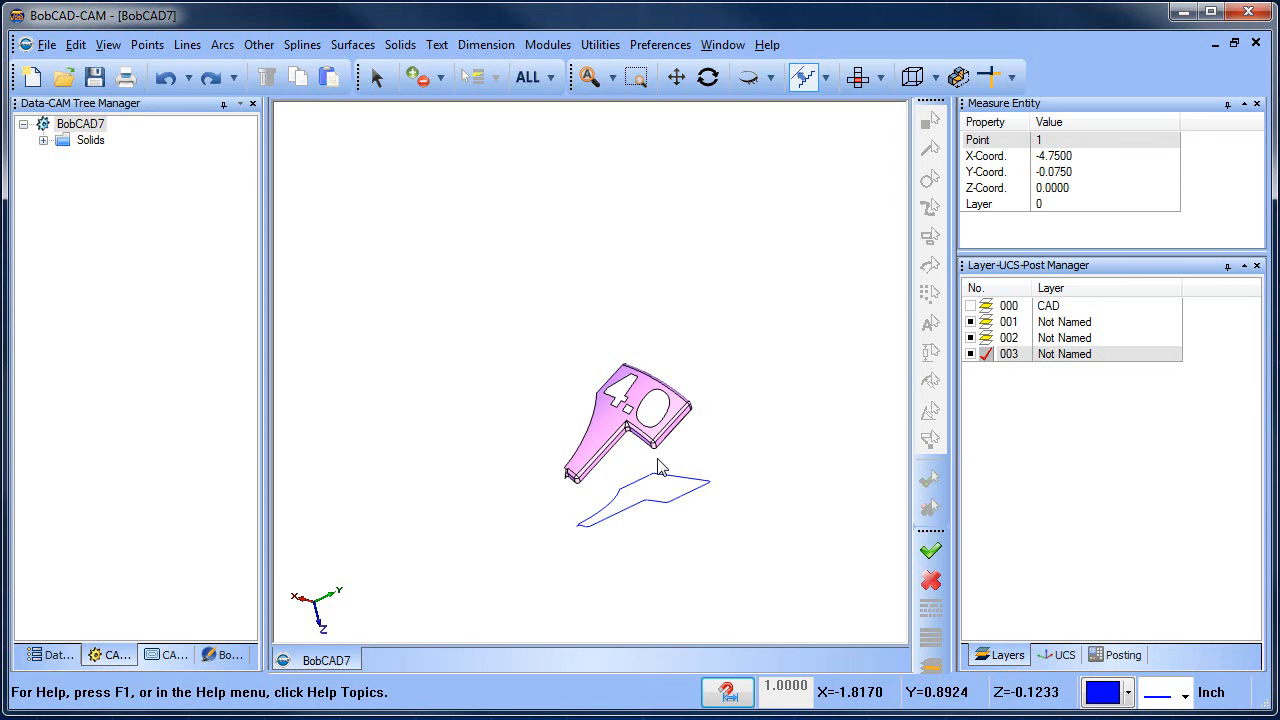
{"action": "left_click", "coordinate": [173, 654]}
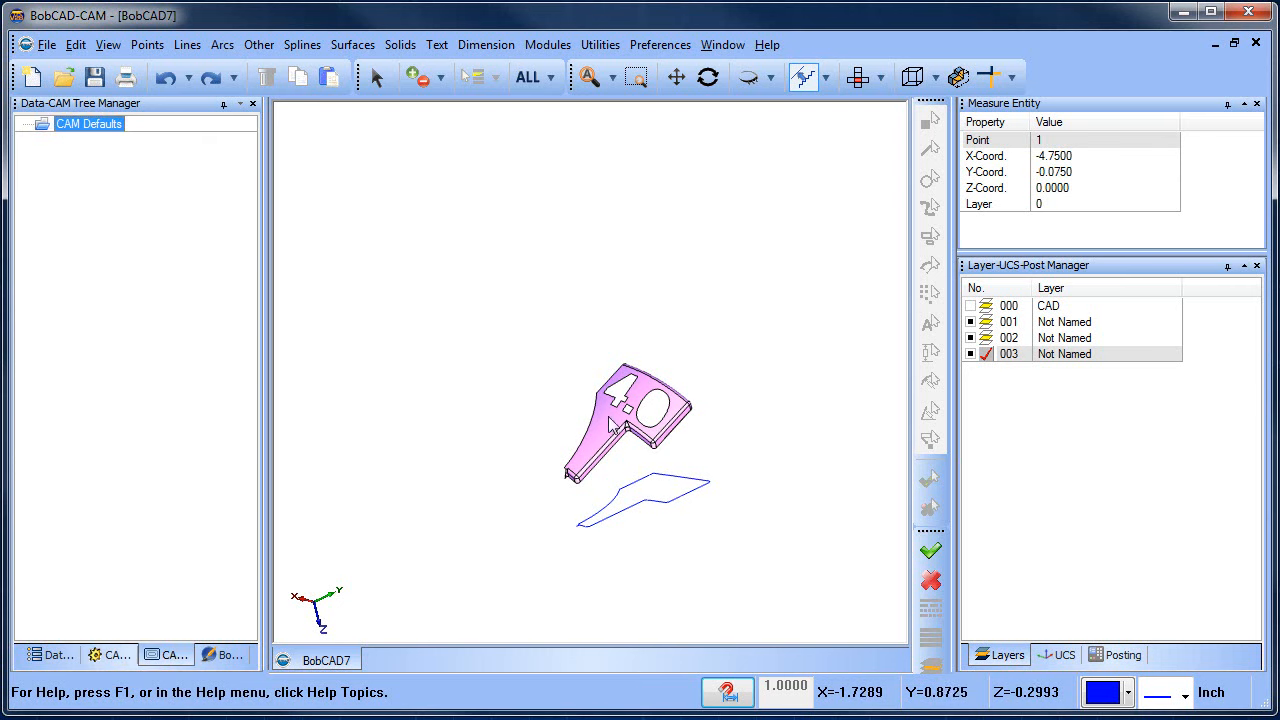
{"action": "middle_click_drag", "start_coordinate": [617, 420], "coordinate": [658, 455]}
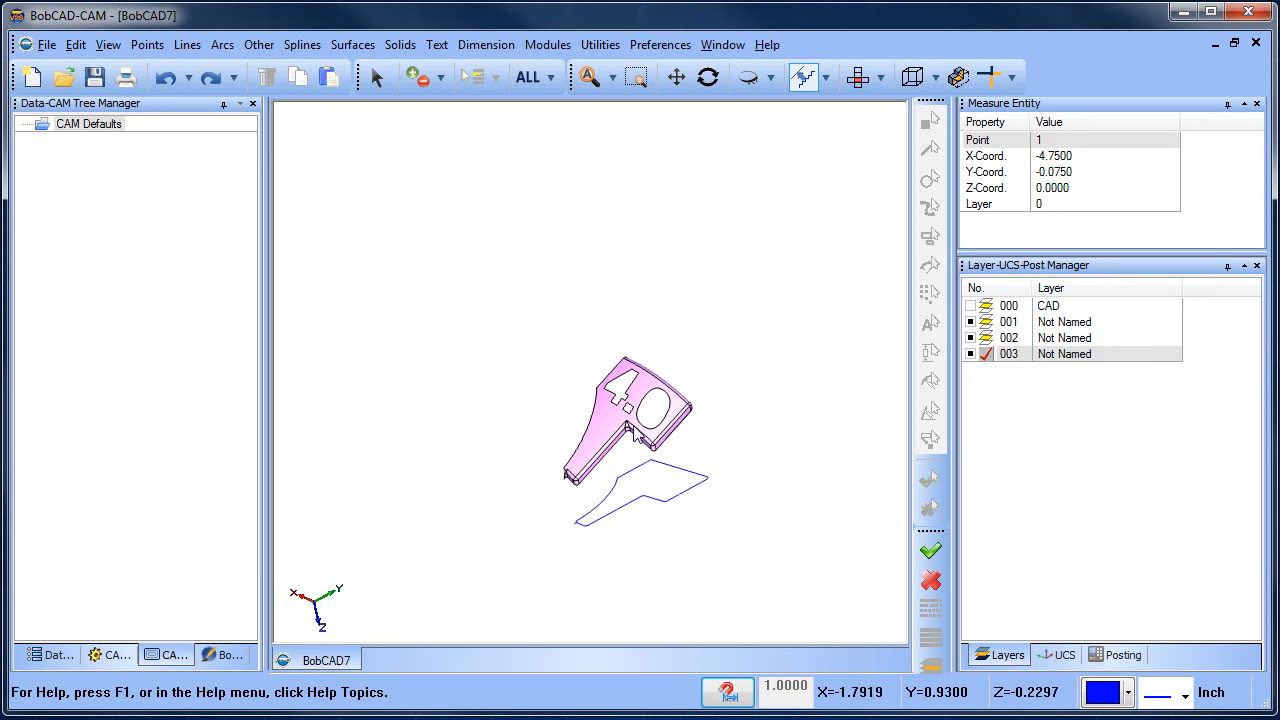
{"action": "left_click", "coordinate": [215, 660]}
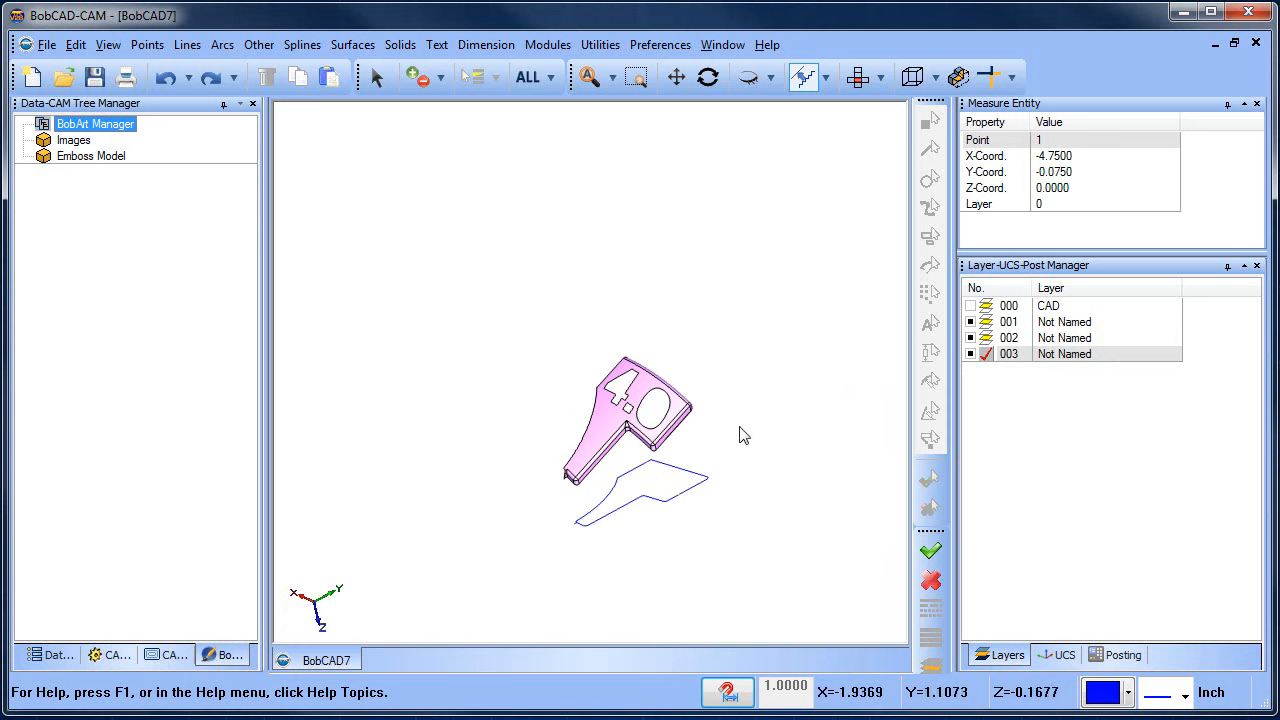
- Start a new machining job from the CAM defaults and proceed to its stock definition without picking a workpiece model
{"action": "left_click", "coordinate": [160, 658]}
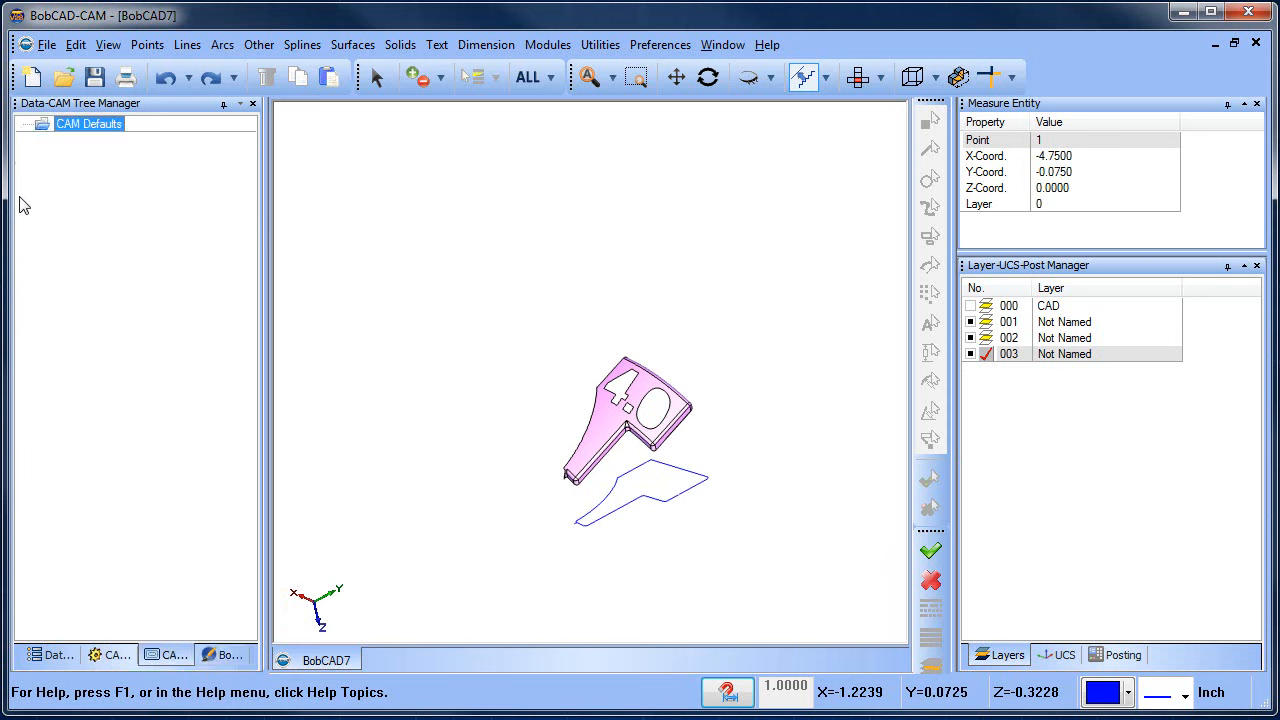
{"action": "right_click", "coordinate": [97, 132]}
{"action": "left_click", "coordinate": [186, 140]}
{"action": "left_click", "coordinate": [96, 418]}
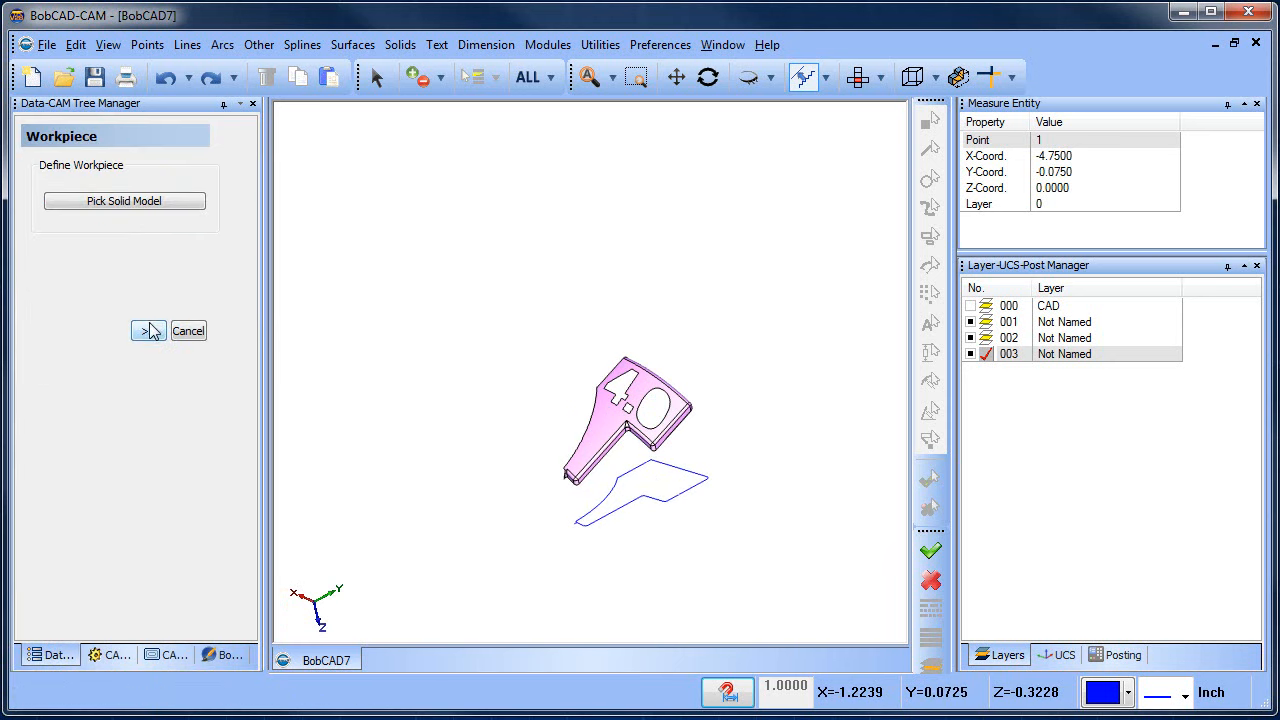
{"action": "left_click", "coordinate": [148, 331]}
{"action": "left_click", "coordinate": [145, 386]}
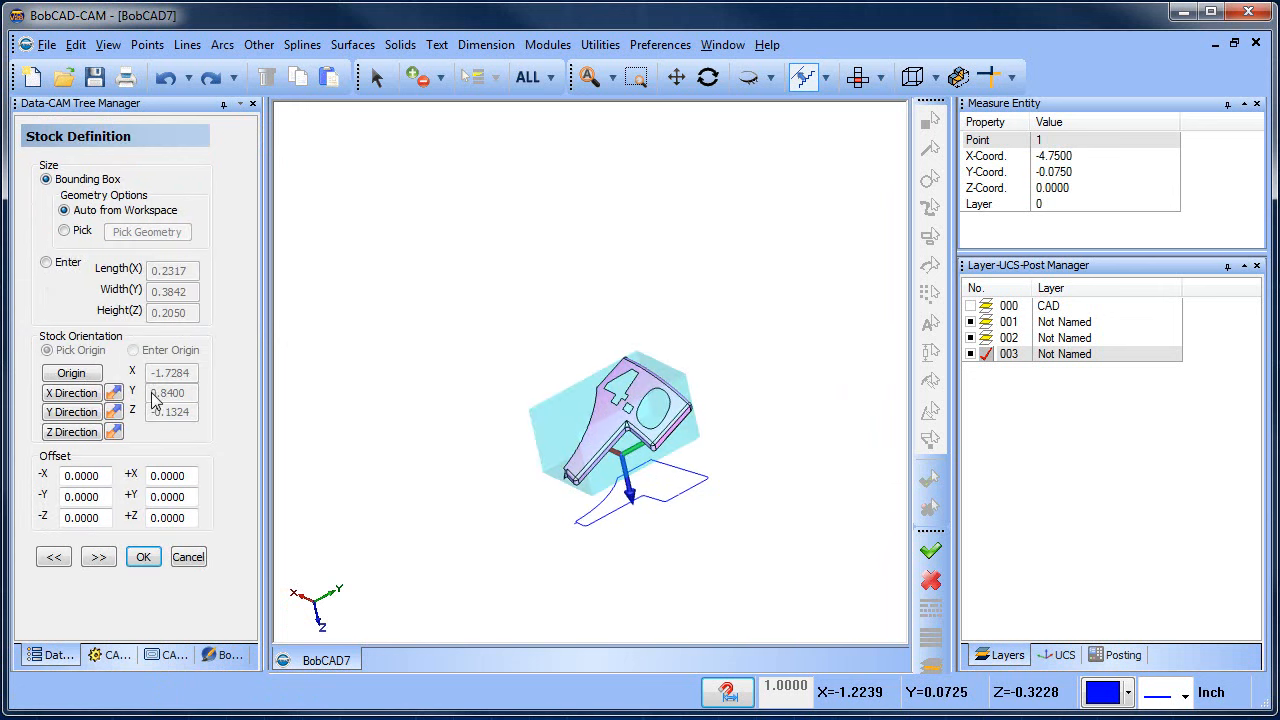
- Try a stock offset of 1.0000 in the -Z direction, and reset that offset to 0
{"action": "middle_click_drag", "start_coordinate": [605, 380], "coordinate": [618, 455]}
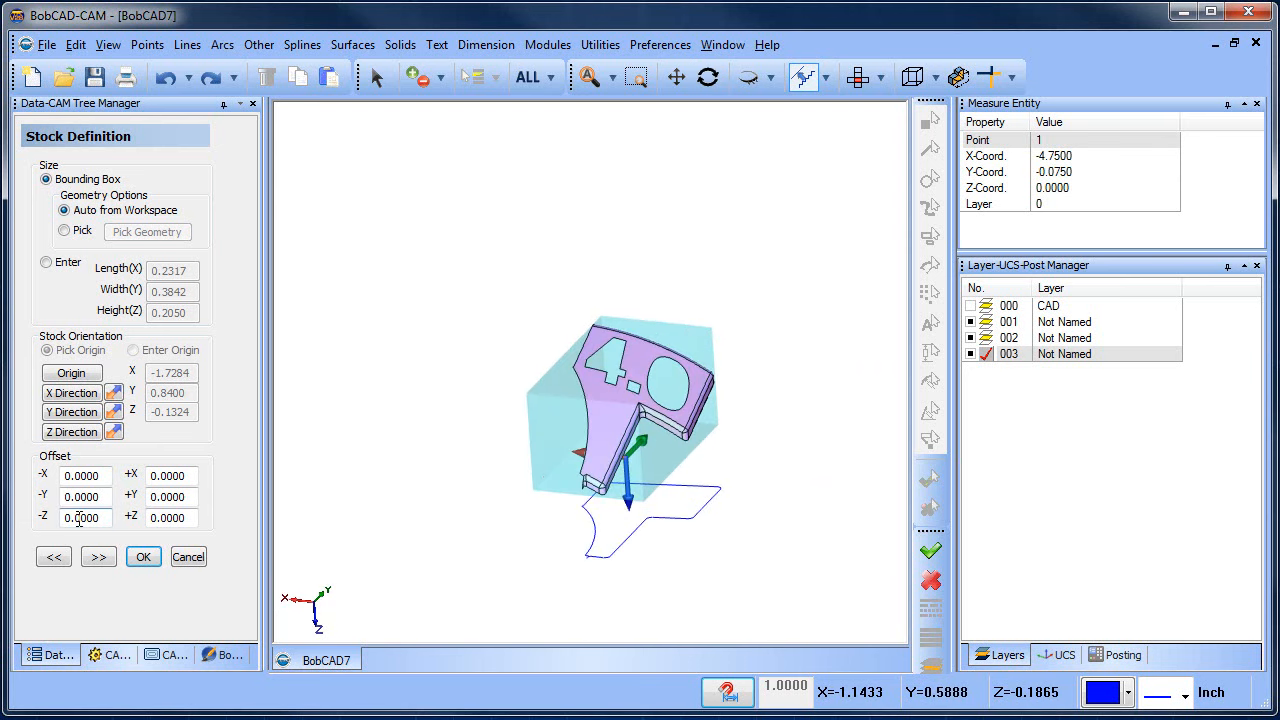
{"action": "mouse_move", "coordinate": [648, 400]}
{"action": "middle_mouse_down"}
{"action": "mouse_move", "coordinate": [658, 347]}
{"action": "mouse_move", "coordinate": [650, 385]}
{"action": "middle_mouse_up"}
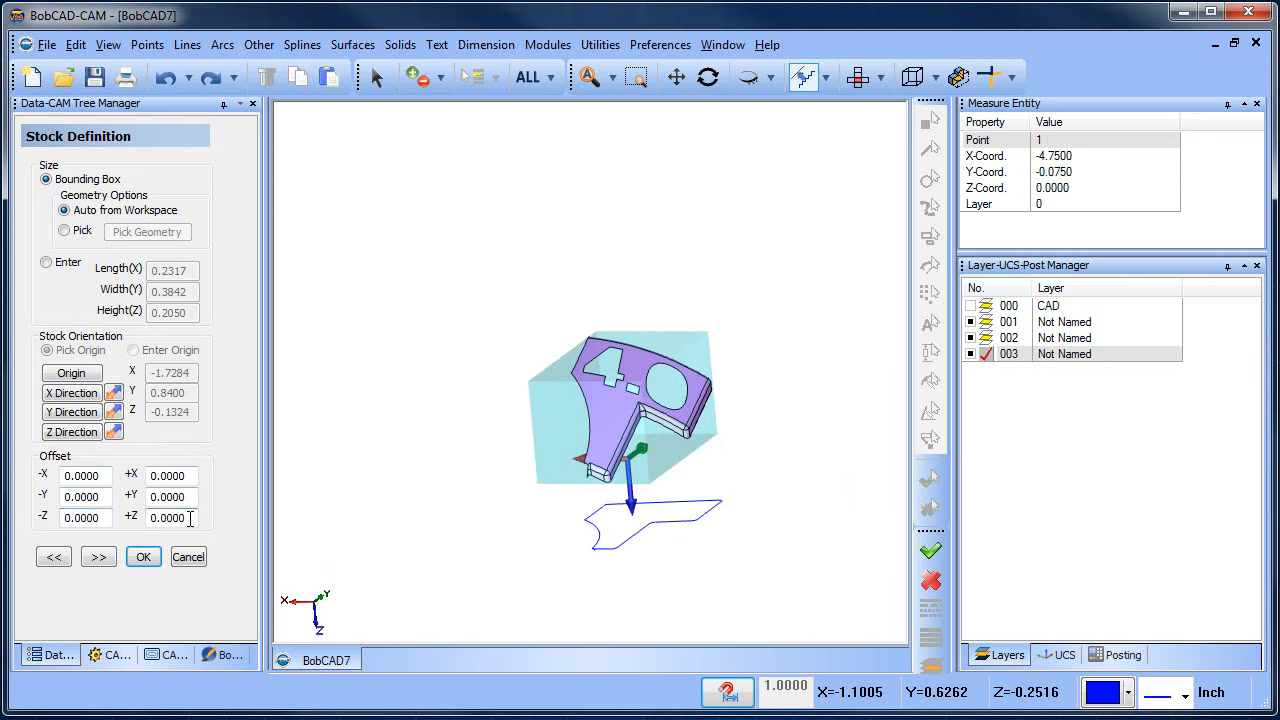
{"action": "double_click", "coordinate": [110, 517]}
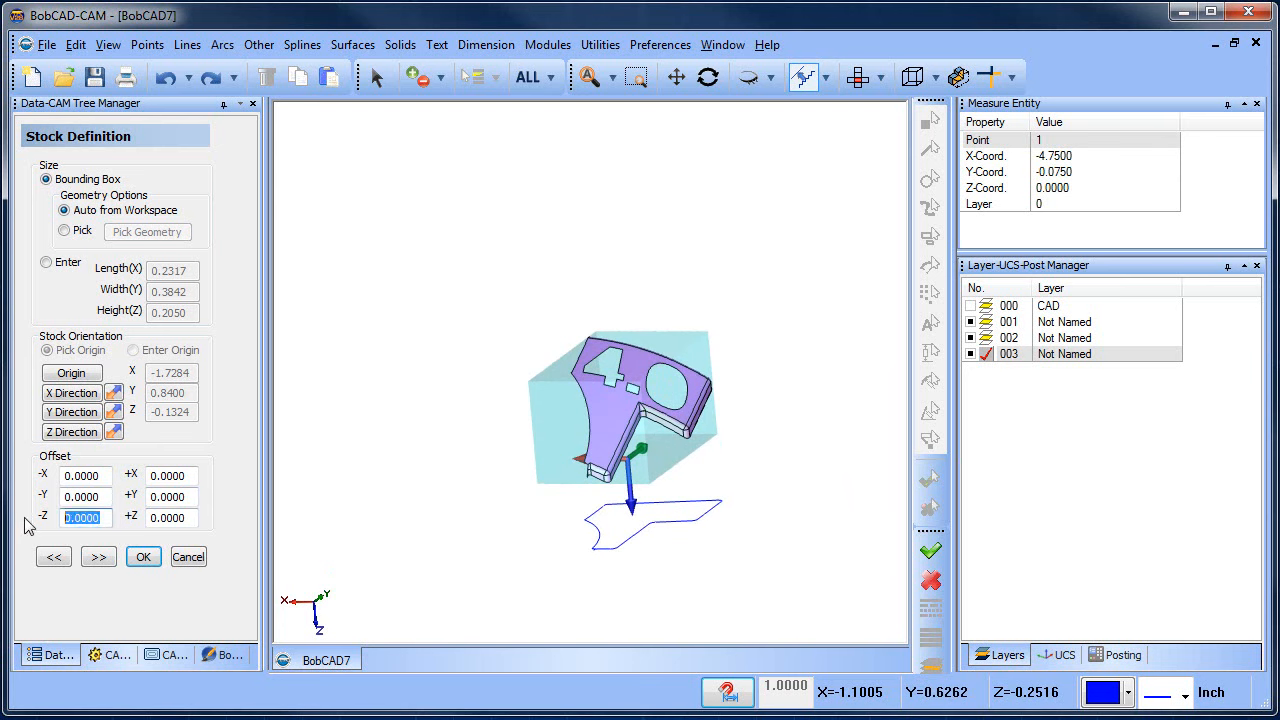
{"action": "type", "text": "1"}
{"action": "left_click", "coordinate": [106, 497]}
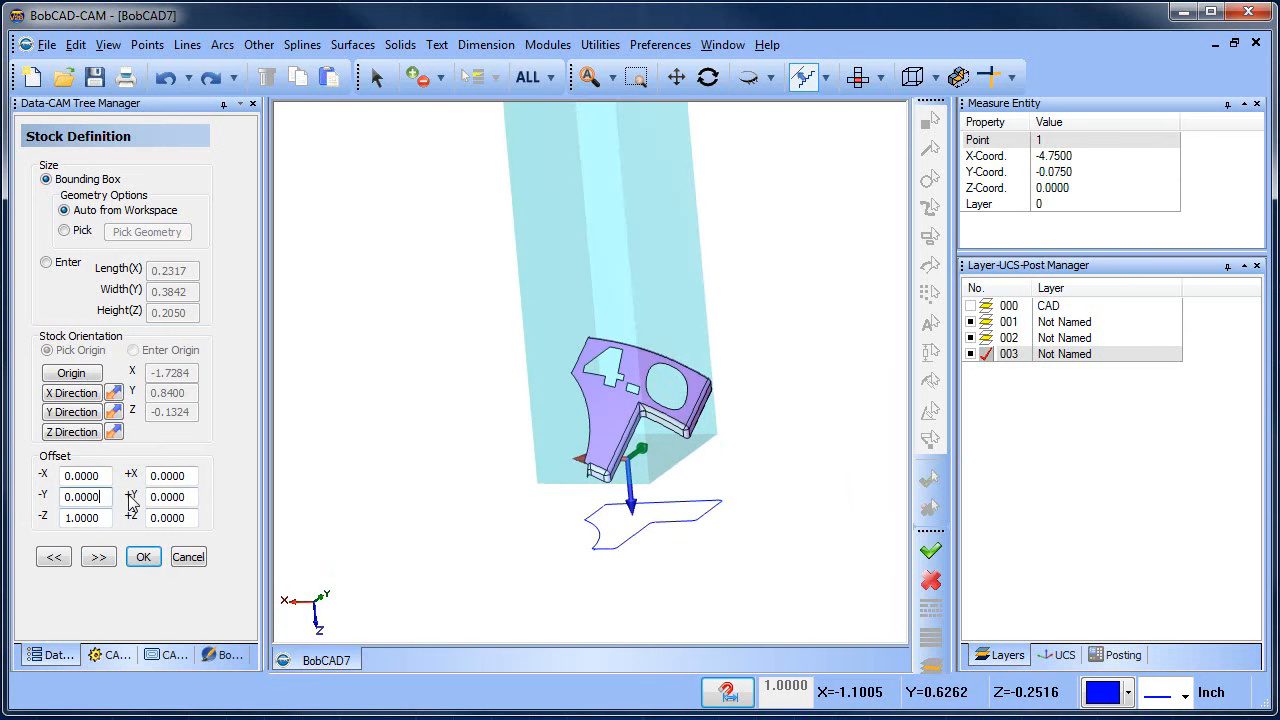
{"action": "double_click", "coordinate": [80, 517]}
{"action": "type", "text": "0"}
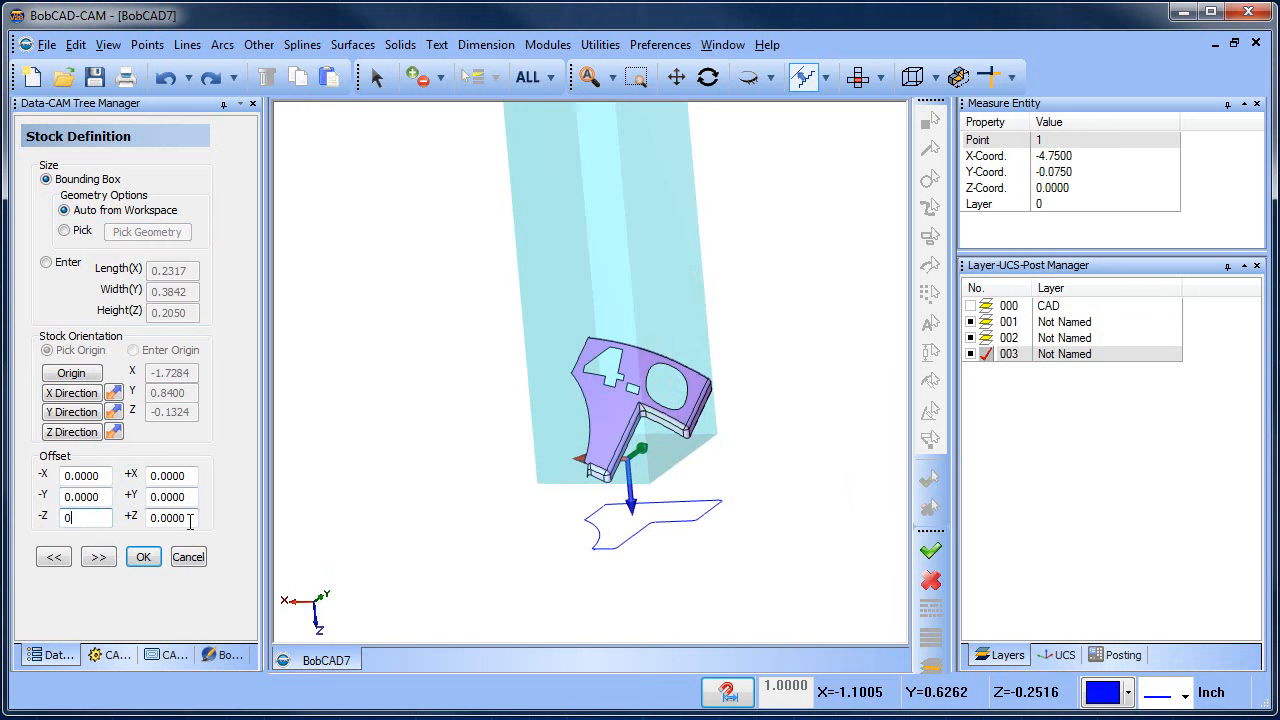
- Set the stock's +Z offset to 0.5000 and check the extended stock block around the pocket and outline
{"action": "key", "text": "Tab"}
{"action": "type", "text": "."}
{"action": "left_click", "coordinate": [178, 497]}
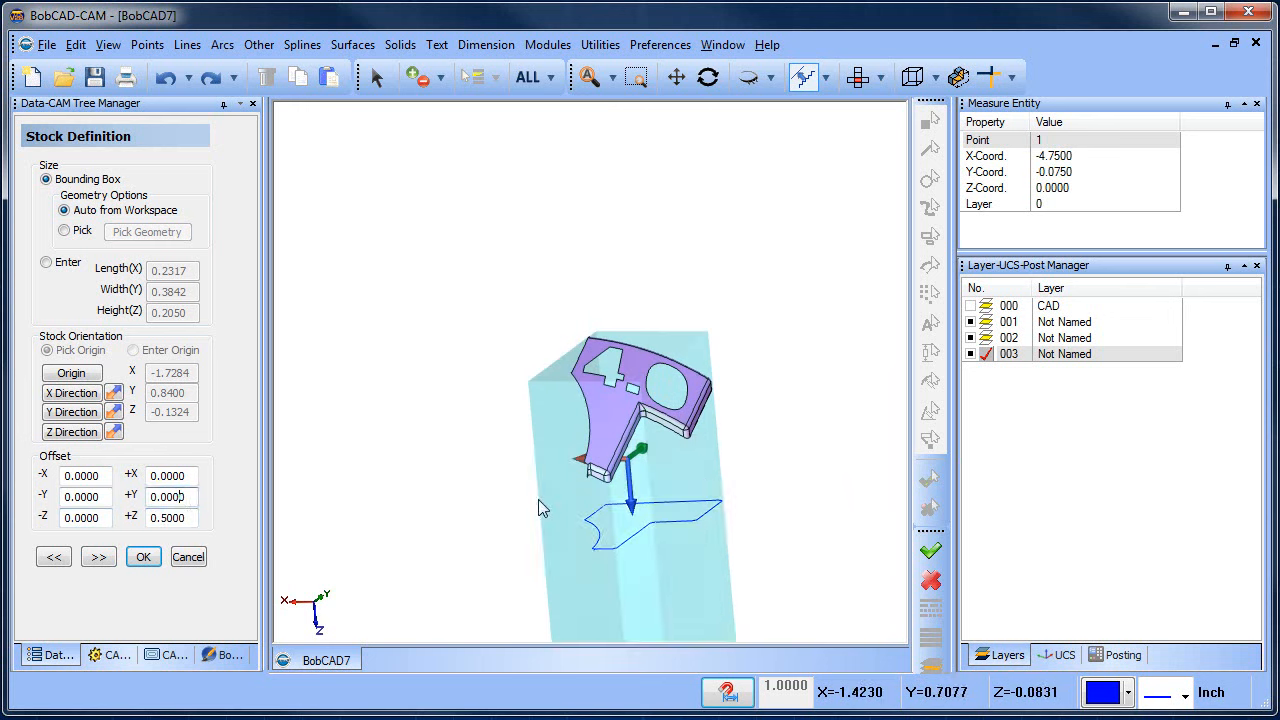
{"action": "scroll", "coordinate": [790, 398], "scroll_direction": "down", "scroll_amount": 4}
{"action": "middle_click_drag", "start_coordinate": [764, 456], "coordinate": [625, 401]}
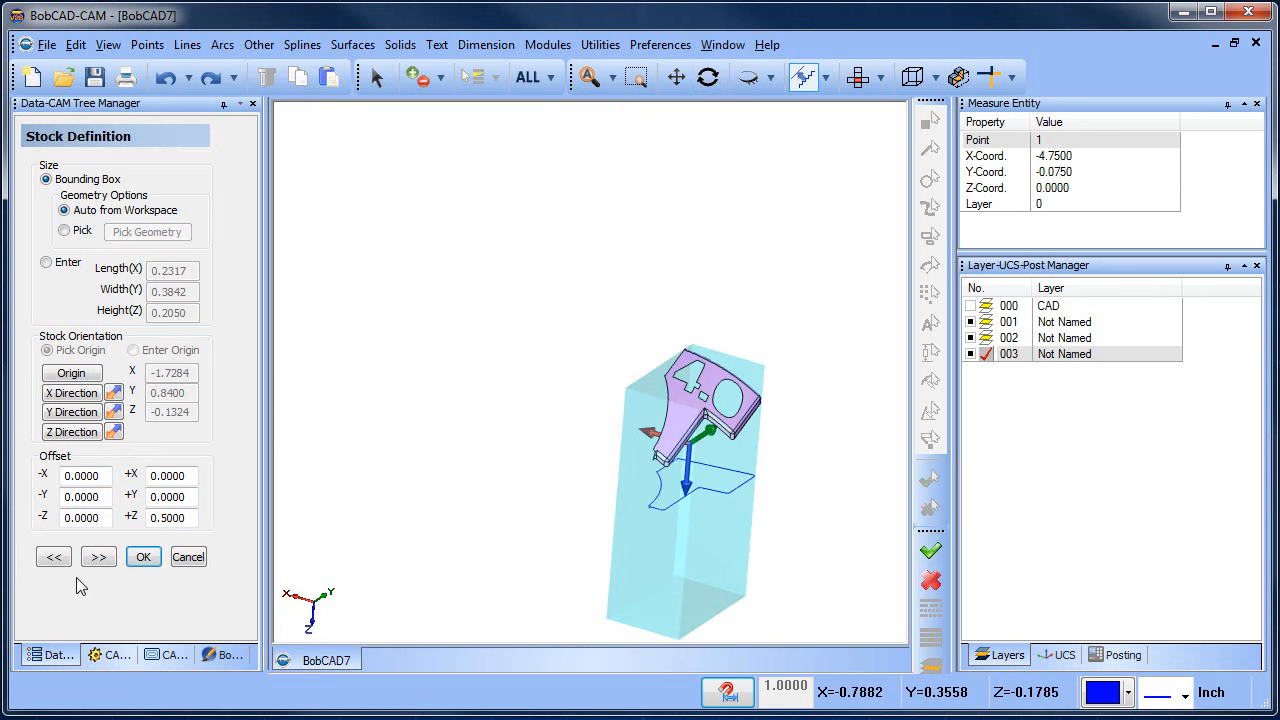
- In the machine setup, place the origin at the center of the stock's label-side end face and align the Z axis with a long stock edge
{"action": "left_click", "coordinate": [104, 557]}
{"action": "left_click", "coordinate": [66, 264]}
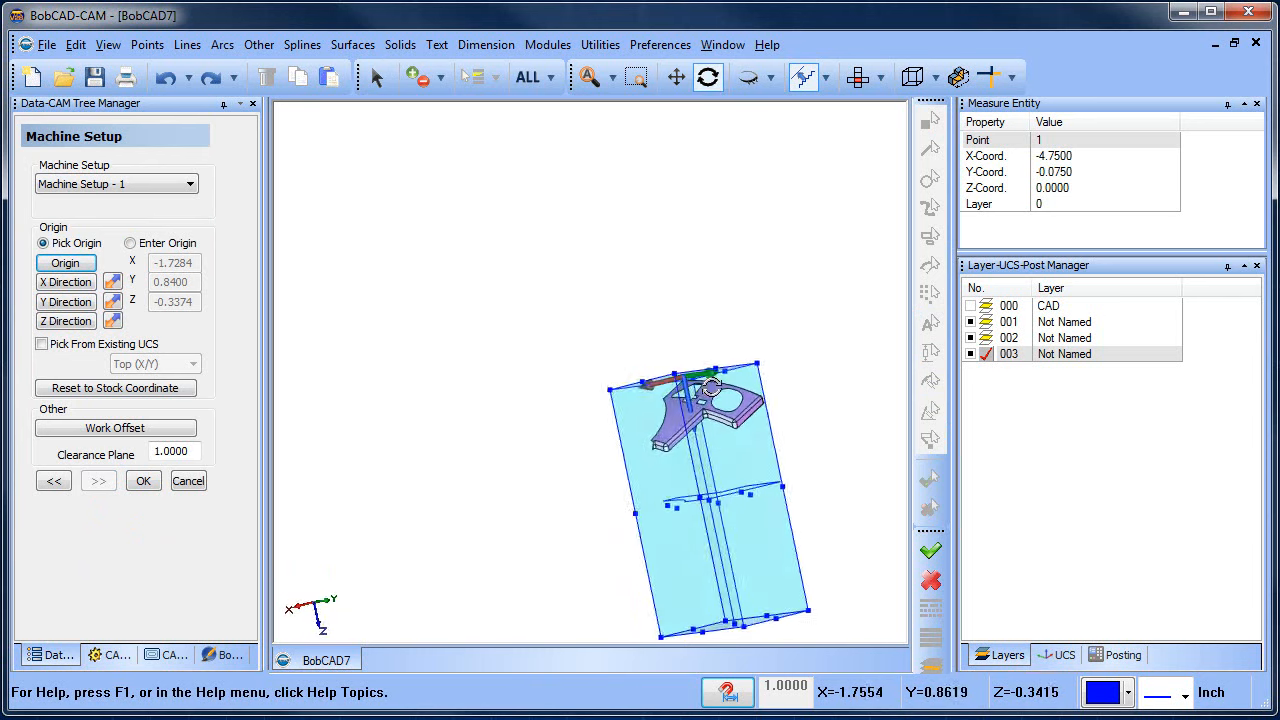
{"action": "left_click", "coordinate": [66, 321]}
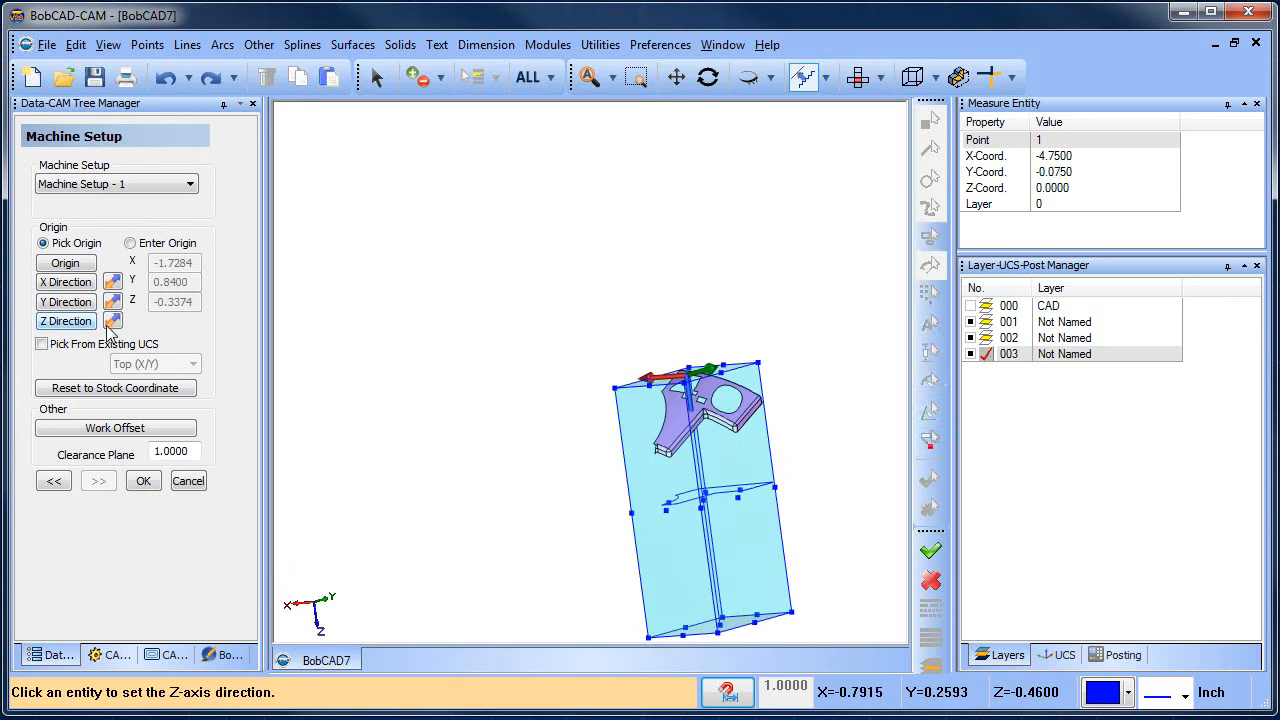
{"action": "left_click", "coordinate": [627, 449]}
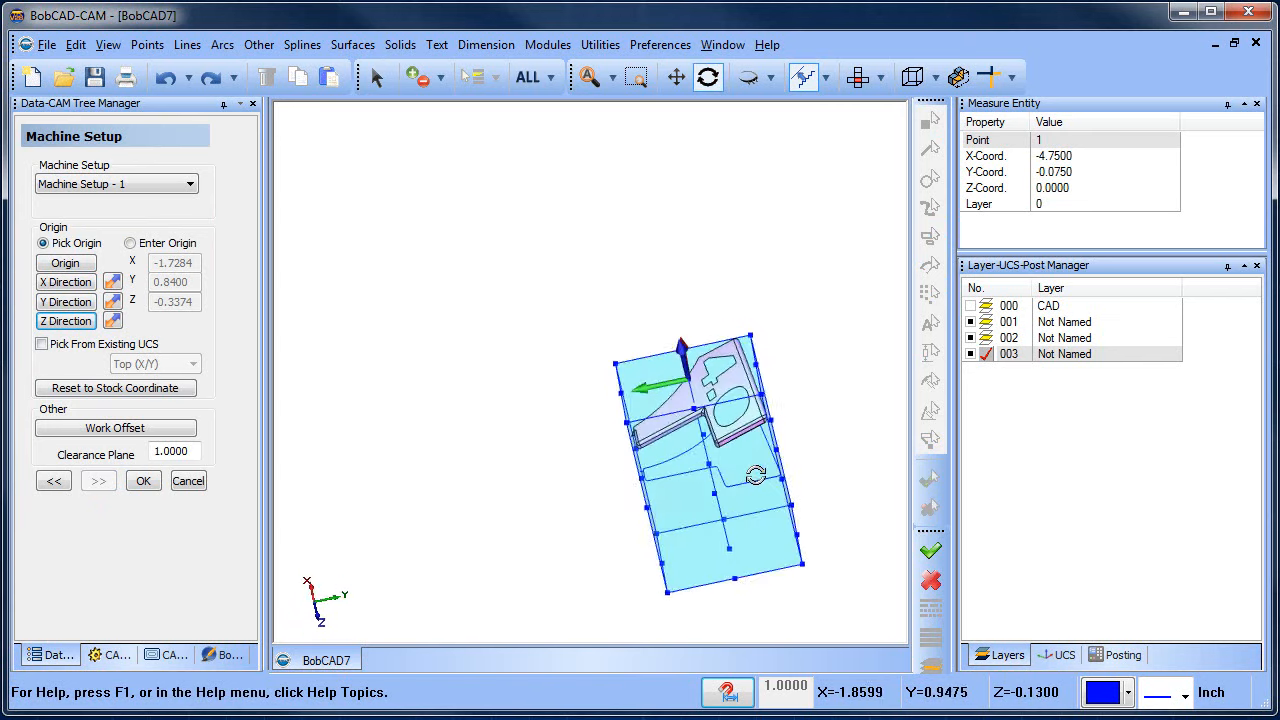
{"action": "mouse_move", "coordinate": [732, 485]}
{"action": "middle_mouse_down"}
{"action": "mouse_move", "coordinate": [731, 453]}
{"action": "mouse_move", "coordinate": [789, 407]}
{"action": "mouse_move", "coordinate": [708, 487]}
{"action": "middle_mouse_up"}
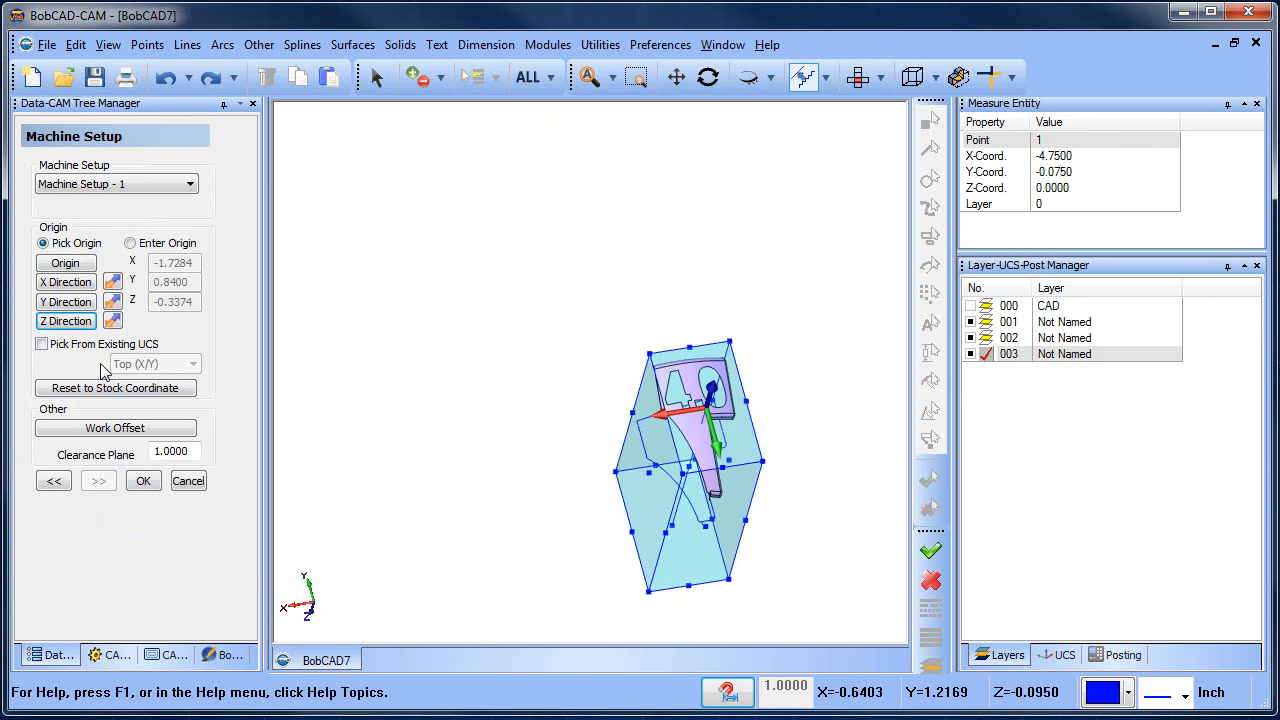
- Align the setup's X axis with an edge of the stock's label-side end face and accept the machine setup
{"action": "left_click", "coordinate": [72, 284]}
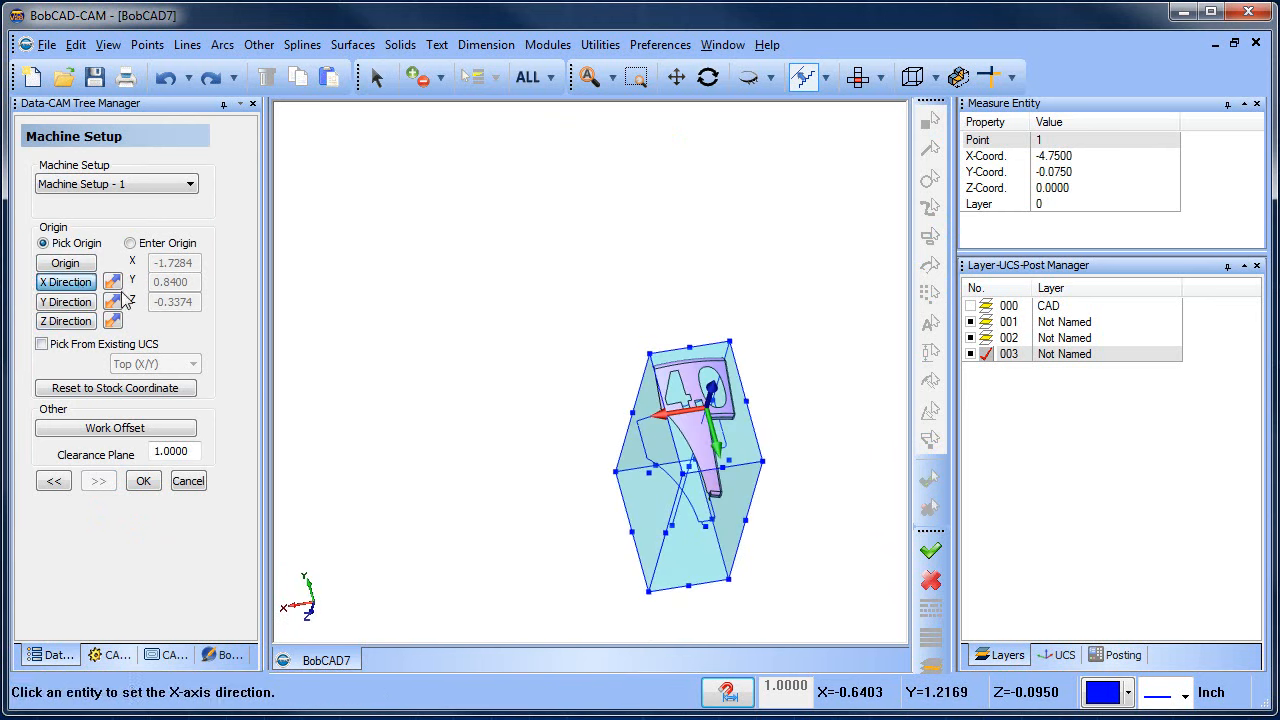
{"action": "left_click", "coordinate": [751, 414]}
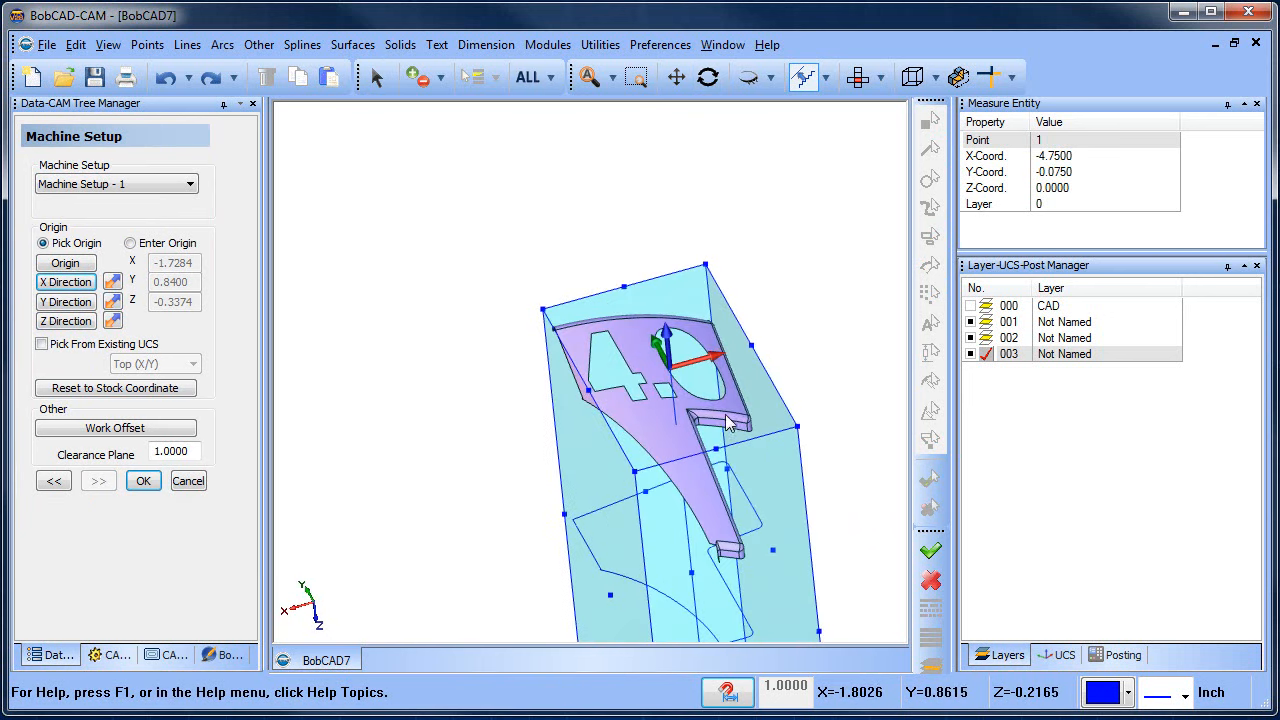
{"action": "left_click", "coordinate": [141, 483]}
{"action": "scroll", "coordinate": [452, 324], "scroll_direction": "down", "scroll_amount": 2}
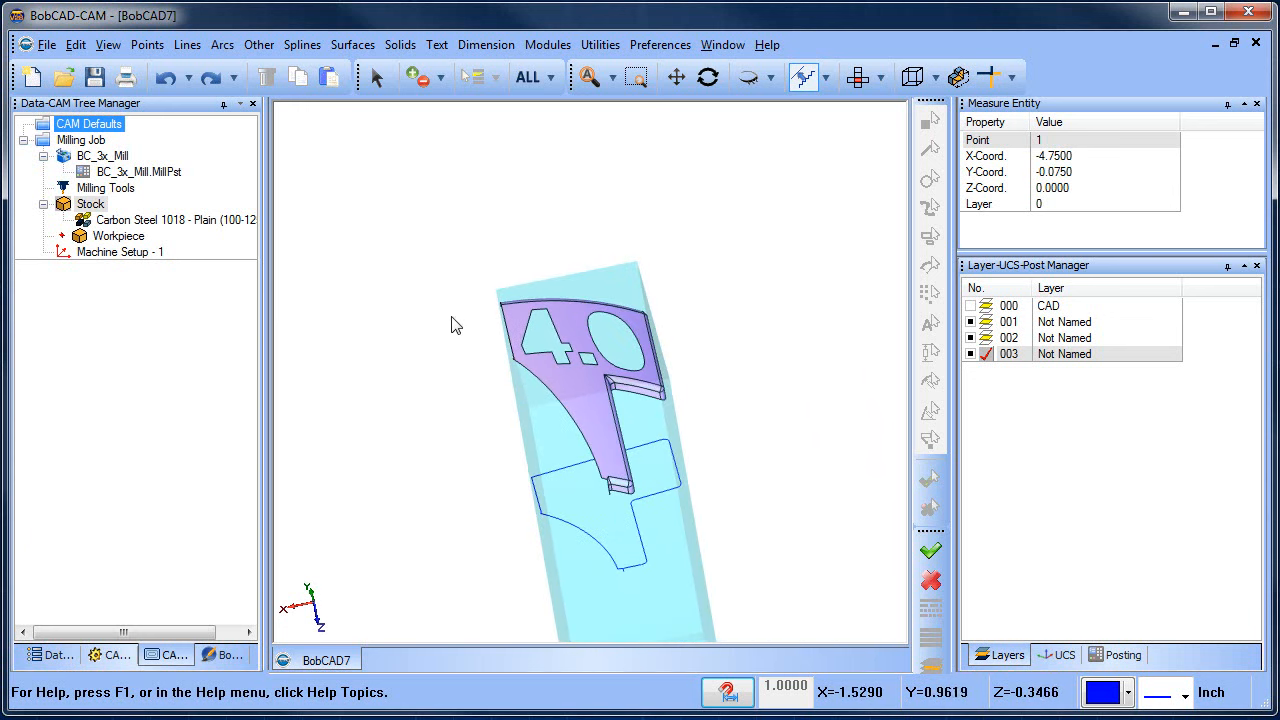
{"action": "middle_click_drag", "start_coordinate": [478, 358], "coordinate": [568, 346]}
- Add a Mill 3 Axis feature to Machine Setup - 1 and select all visible entities as its geometry
{"action": "right_click", "coordinate": [118, 252]}
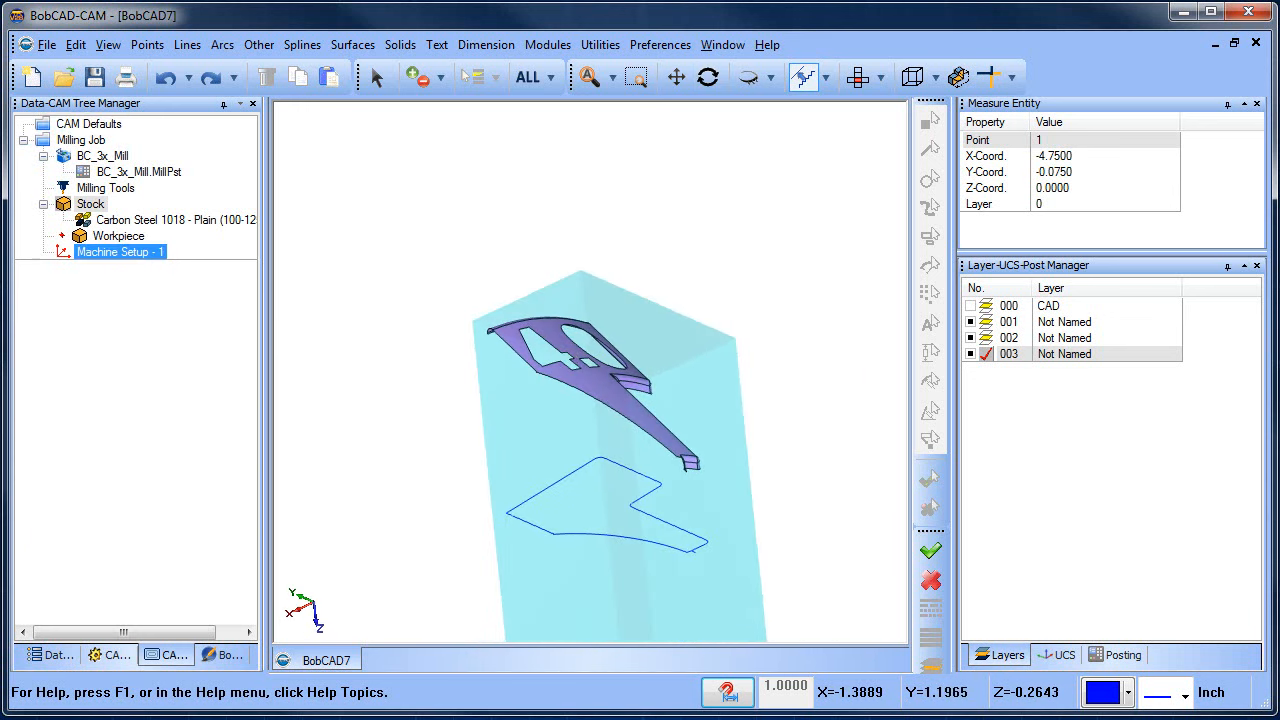
{"action": "right_click", "coordinate": [85, 258]}
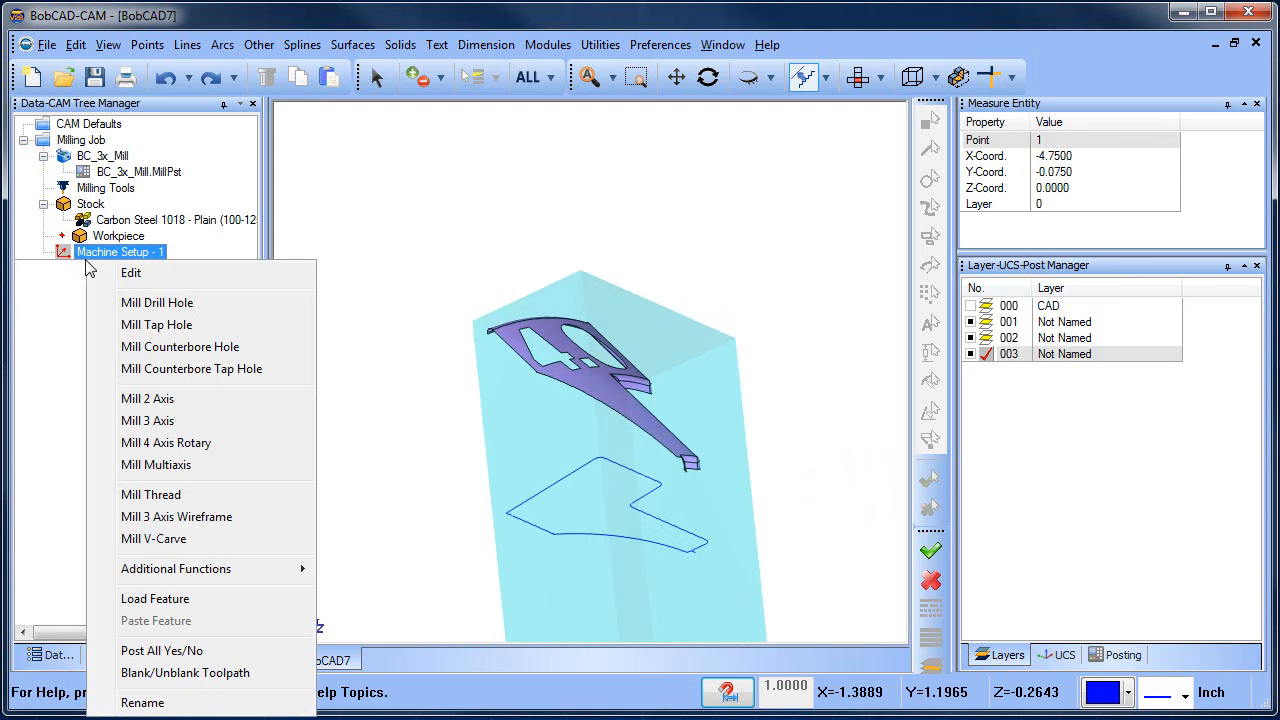
{"action": "left_click", "coordinate": [209, 422]}
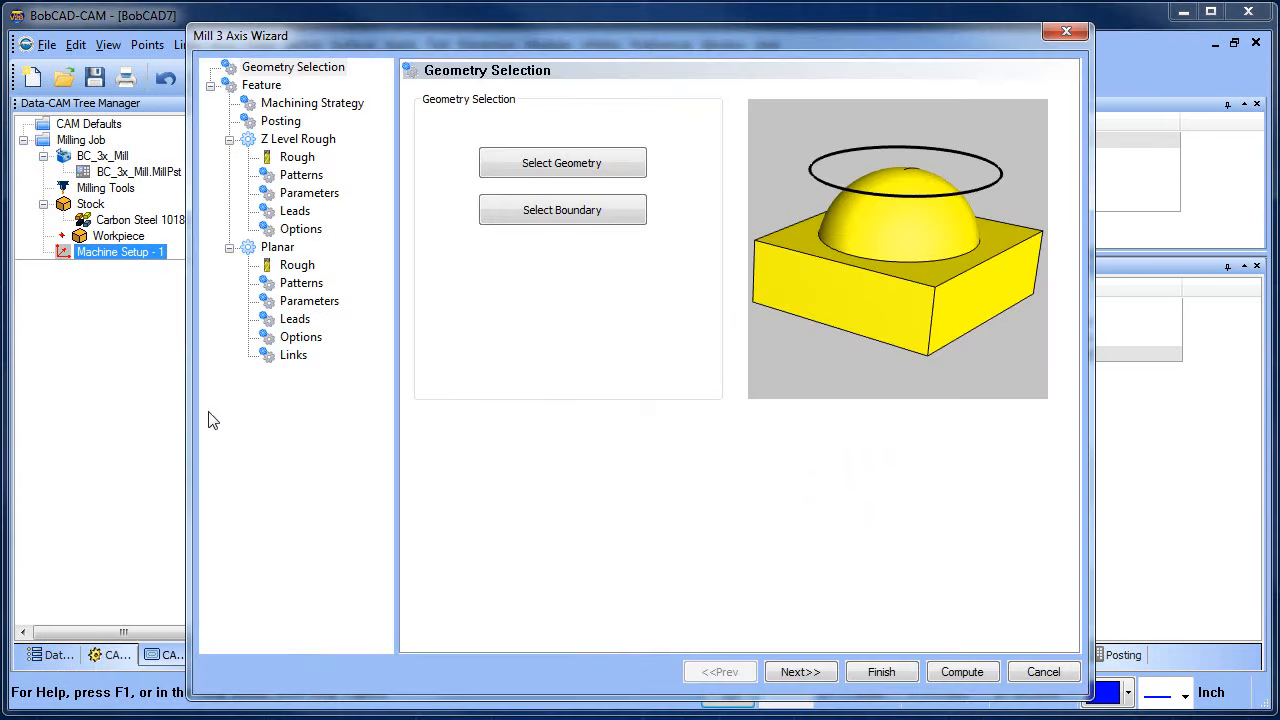
{"action": "left_click", "coordinate": [585, 168]}
{"action": "left_click", "coordinate": [530, 80]}
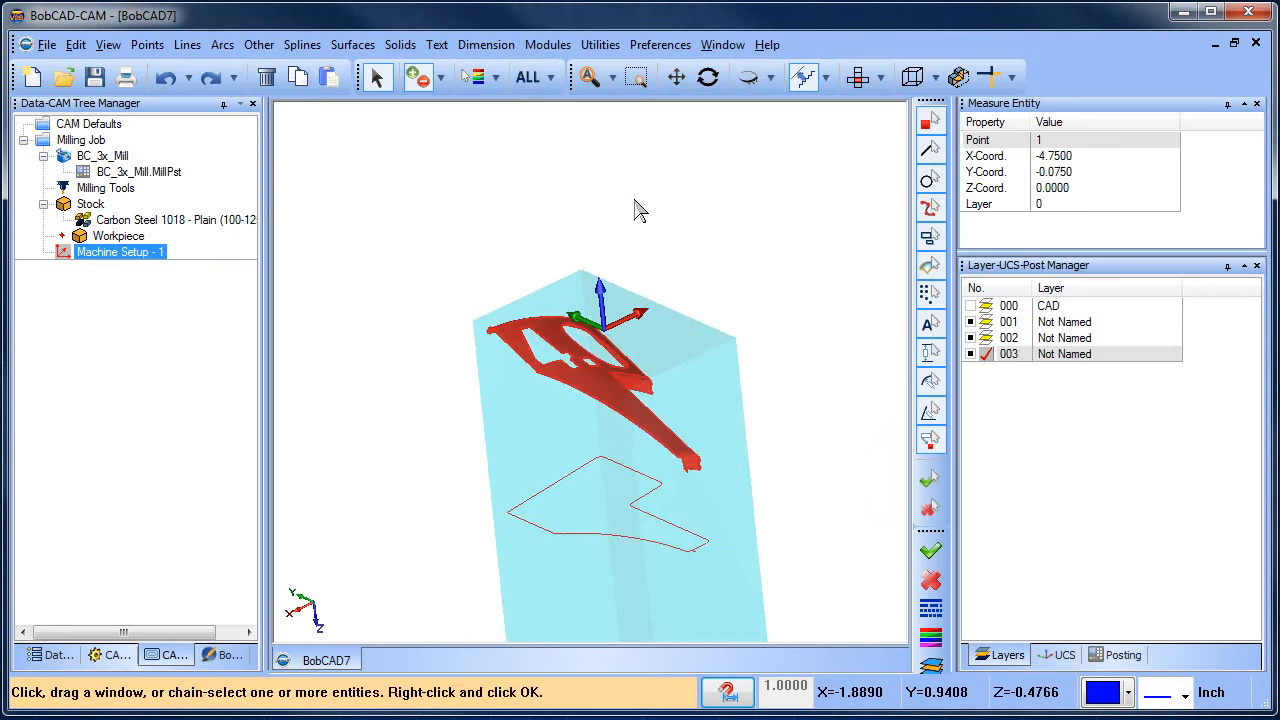
{"action": "right_click", "coordinate": [641, 210]}
- Set the feature's machining strategy to Advanced Rough
{"action": "left_click", "coordinate": [801, 672]}
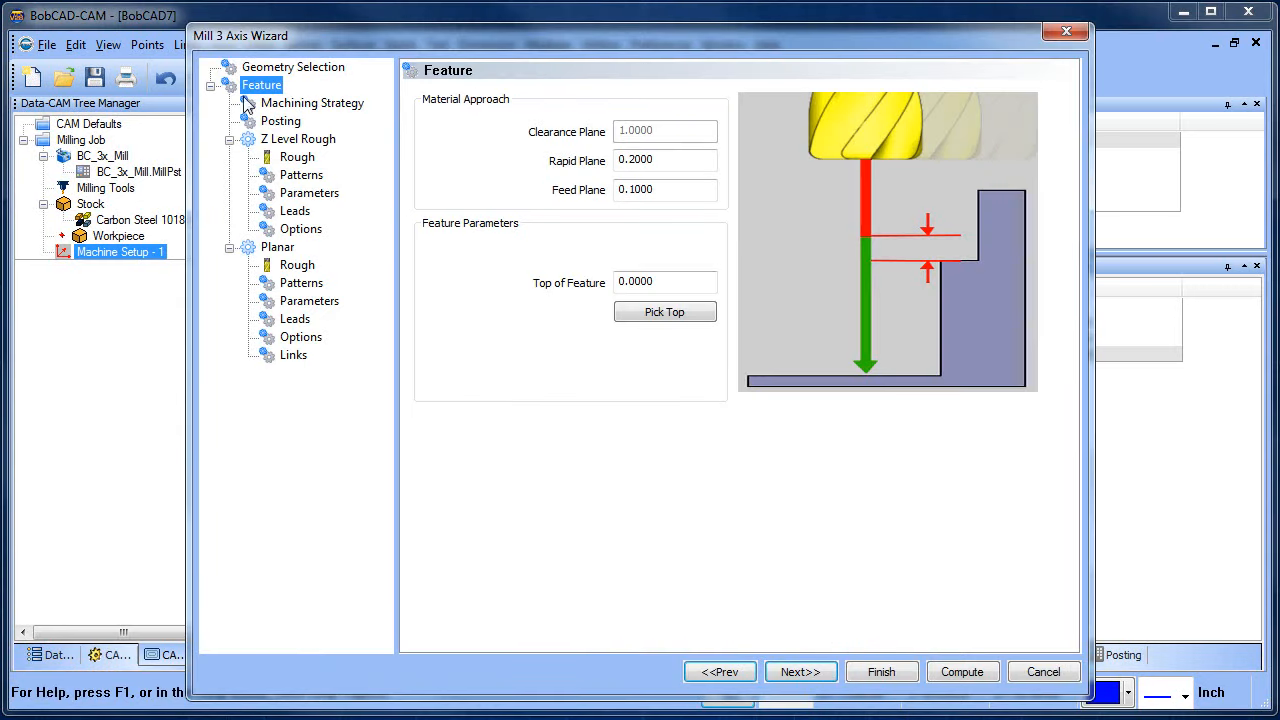
{"action": "left_click", "coordinate": [325, 104]}
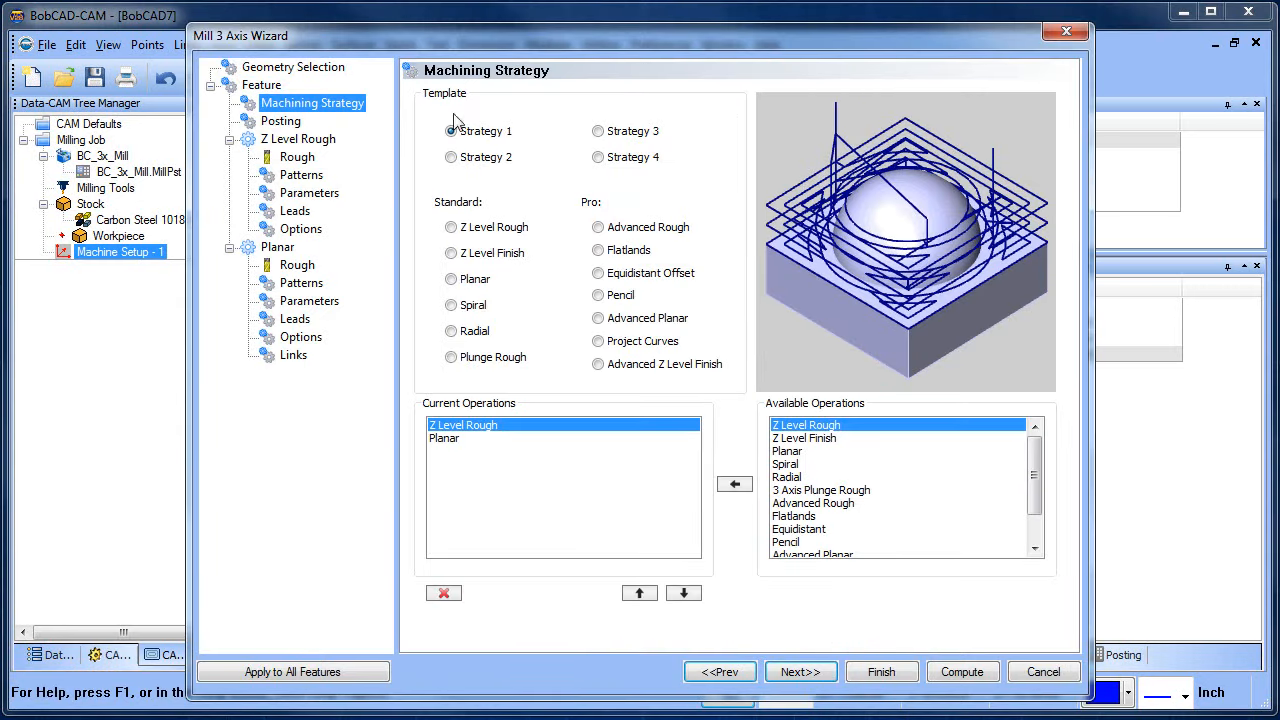
{"action": "left_click", "coordinate": [598, 228]}
{"action": "left_click", "coordinate": [801, 672]}
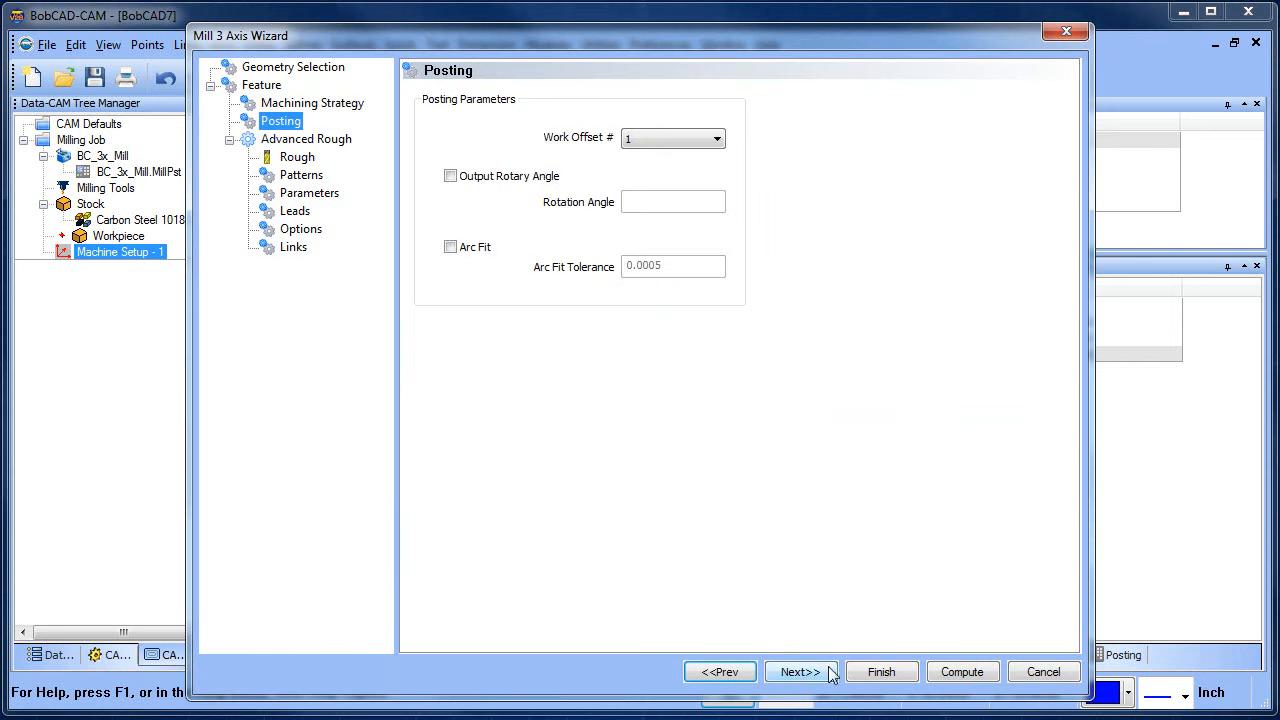
- Define the roughing tool with a 0.0625 diameter and a corner radius of 0
{"action": "left_click", "coordinate": [297, 157]}
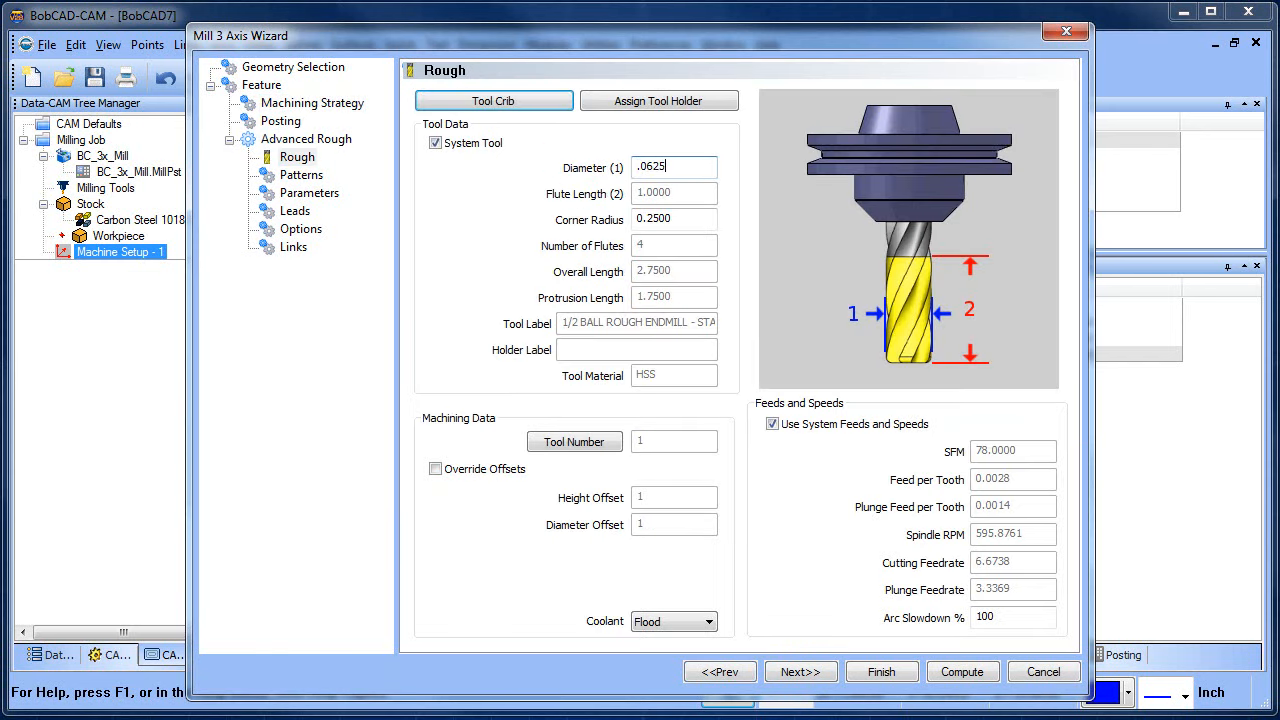
{"action": "left_click", "coordinate": [701, 222]}
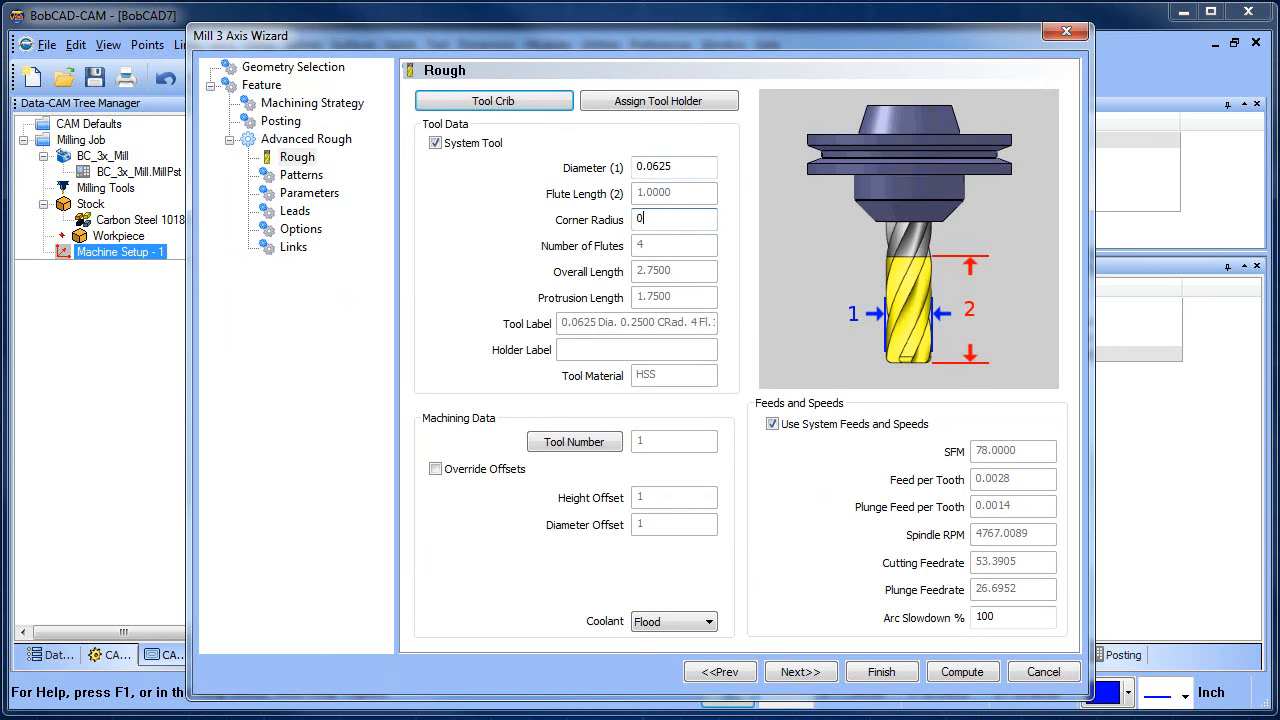
{"action": "left_click", "coordinate": [320, 182]}
- Set the roughing depth of cut to 0.0300, the stepover to 0.0200 and the XYZ allowance to 0.015
{"action": "left_click", "coordinate": [312, 194]}
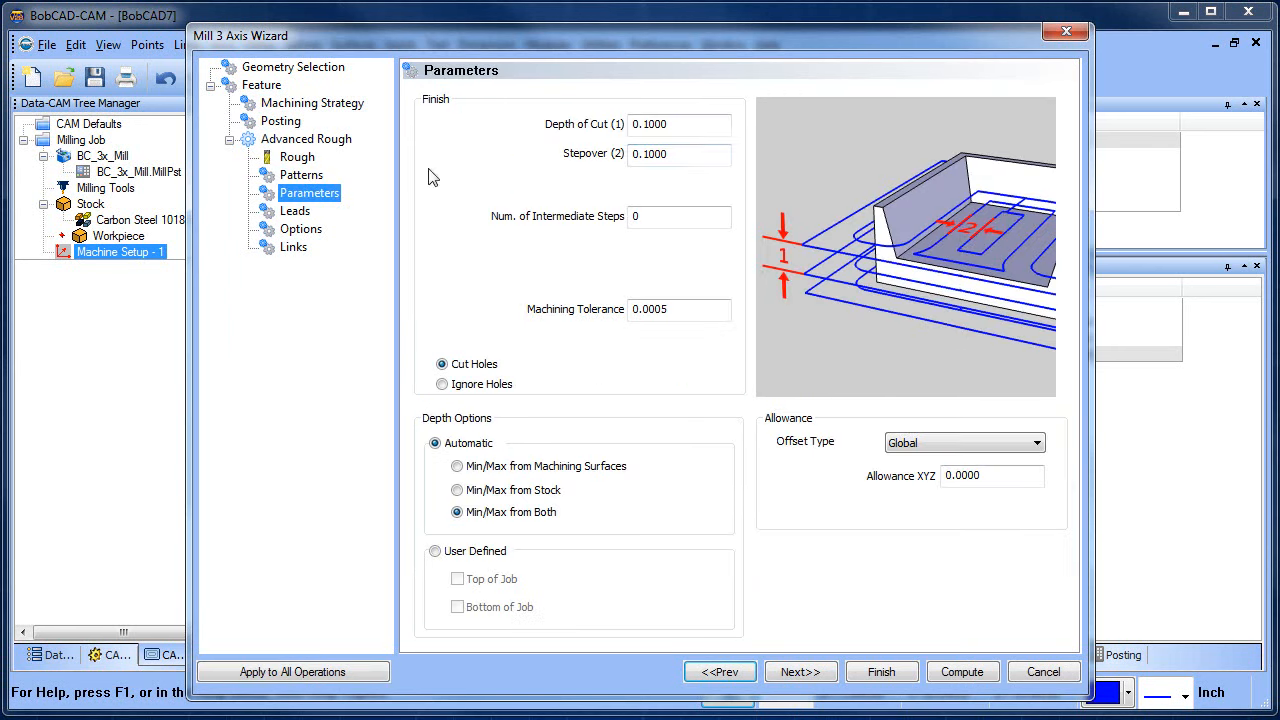
{"action": "double_click", "coordinate": [686, 124]}
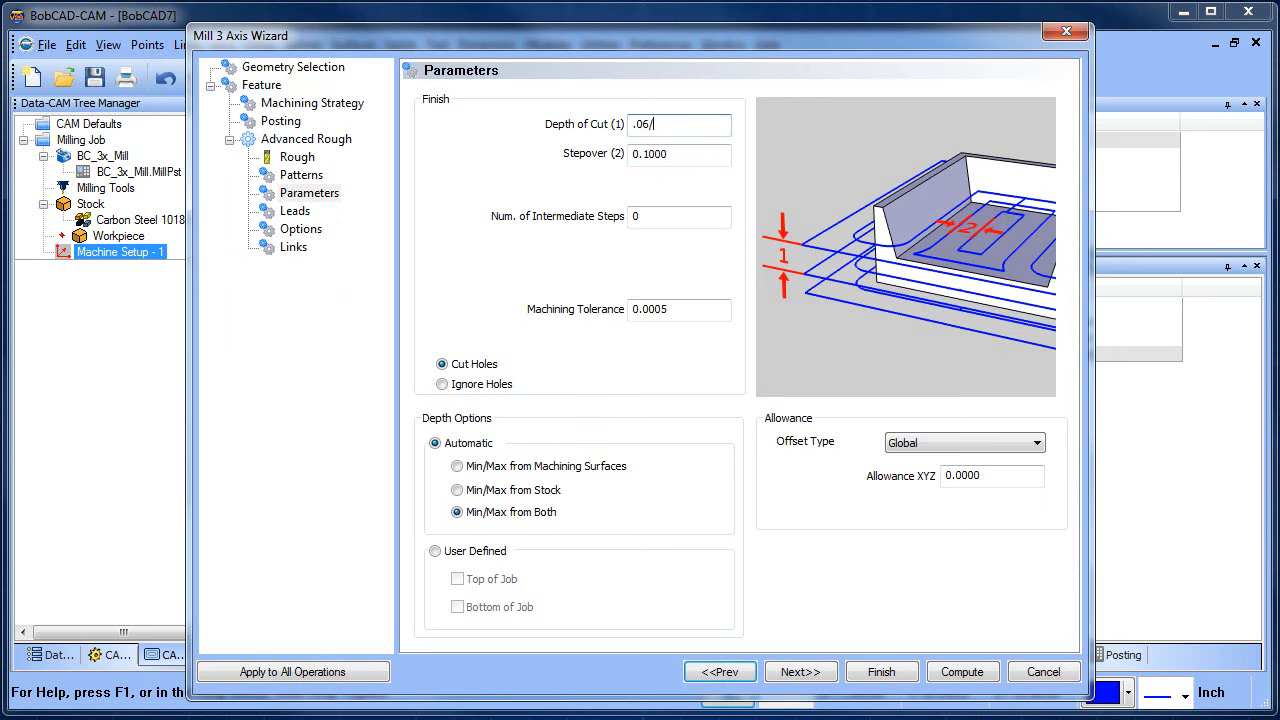
{"action": "left_click", "coordinate": [683, 154]}
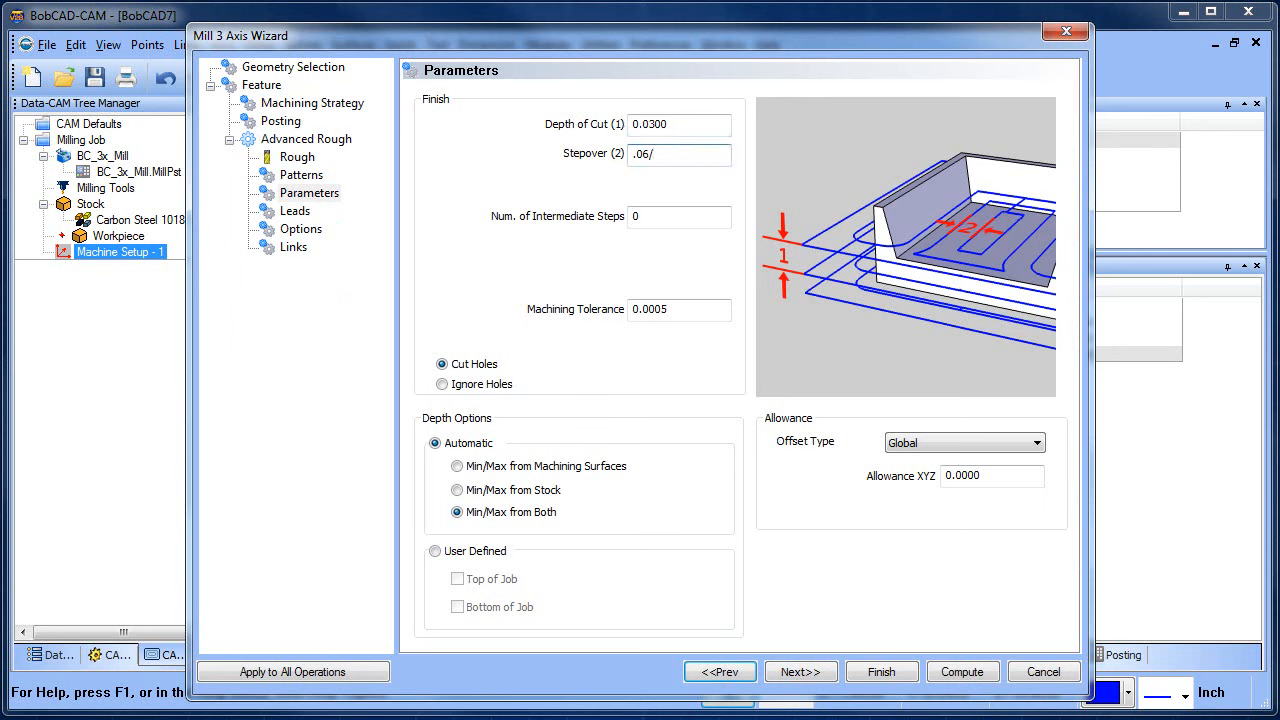
{"action": "type", "text": ".06/3"}
{"action": "left_click", "coordinate": [683, 127]}
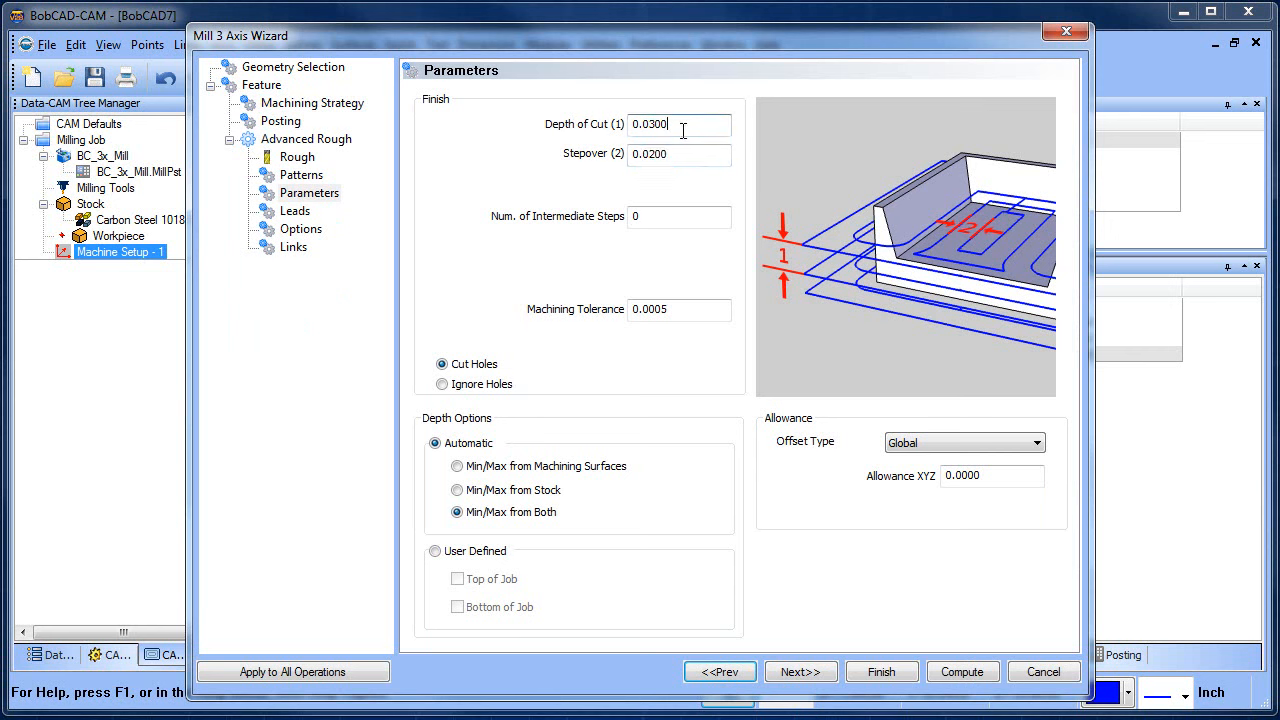
{"action": "double_click", "coordinate": [660, 312]}
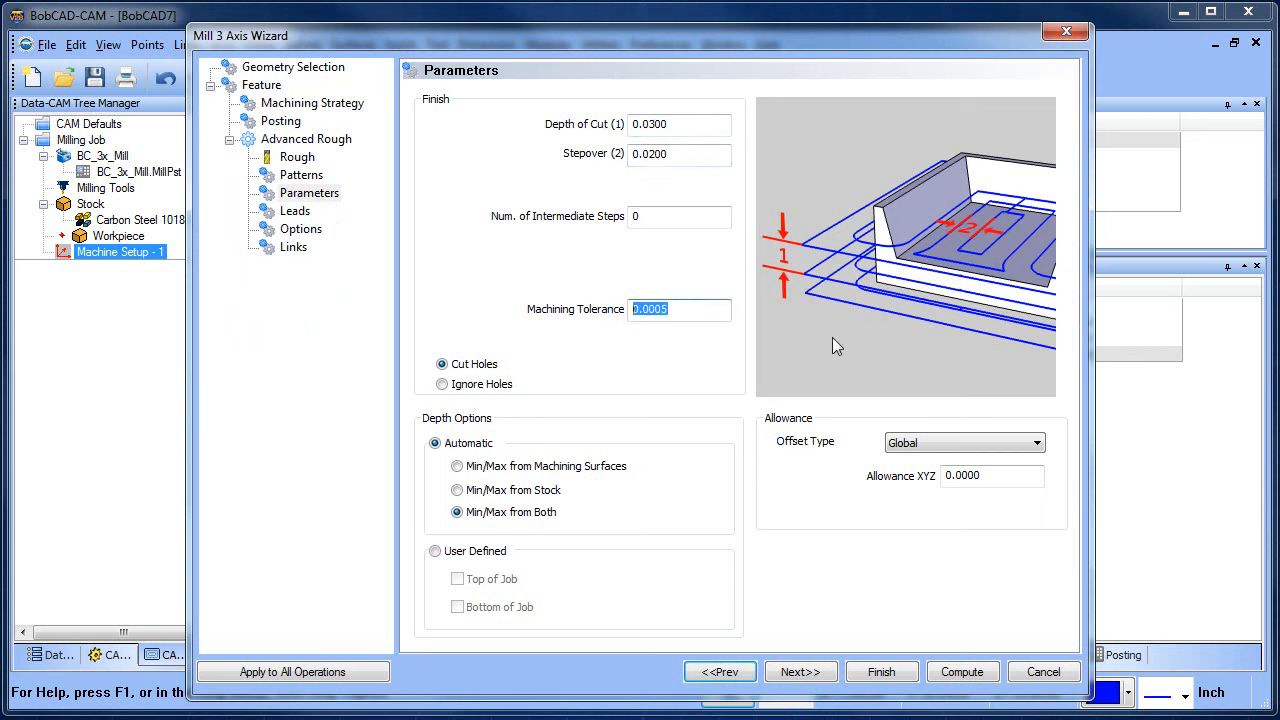
{"action": "double_click", "coordinate": [1003, 475]}
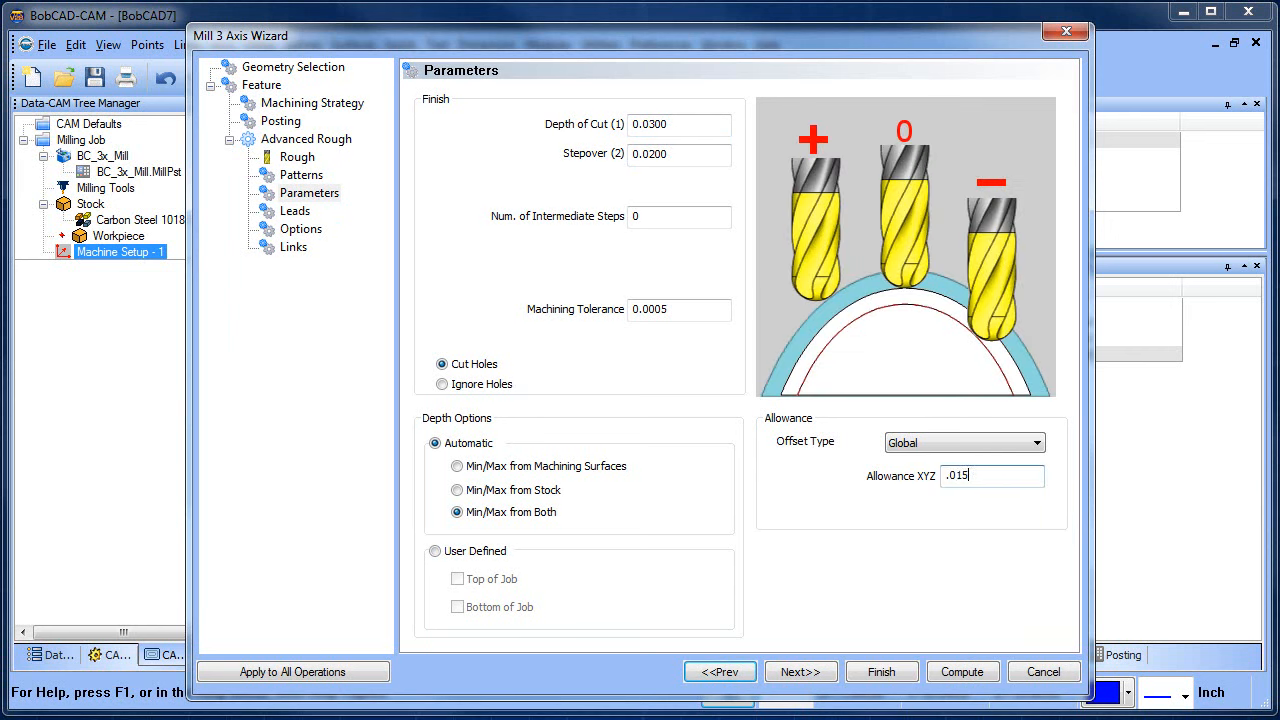
- Compute the Advanced Rough toolpath with the default leads, options and links, and inspect its passes around the stock
{"action": "left_click", "coordinate": [295, 211]}
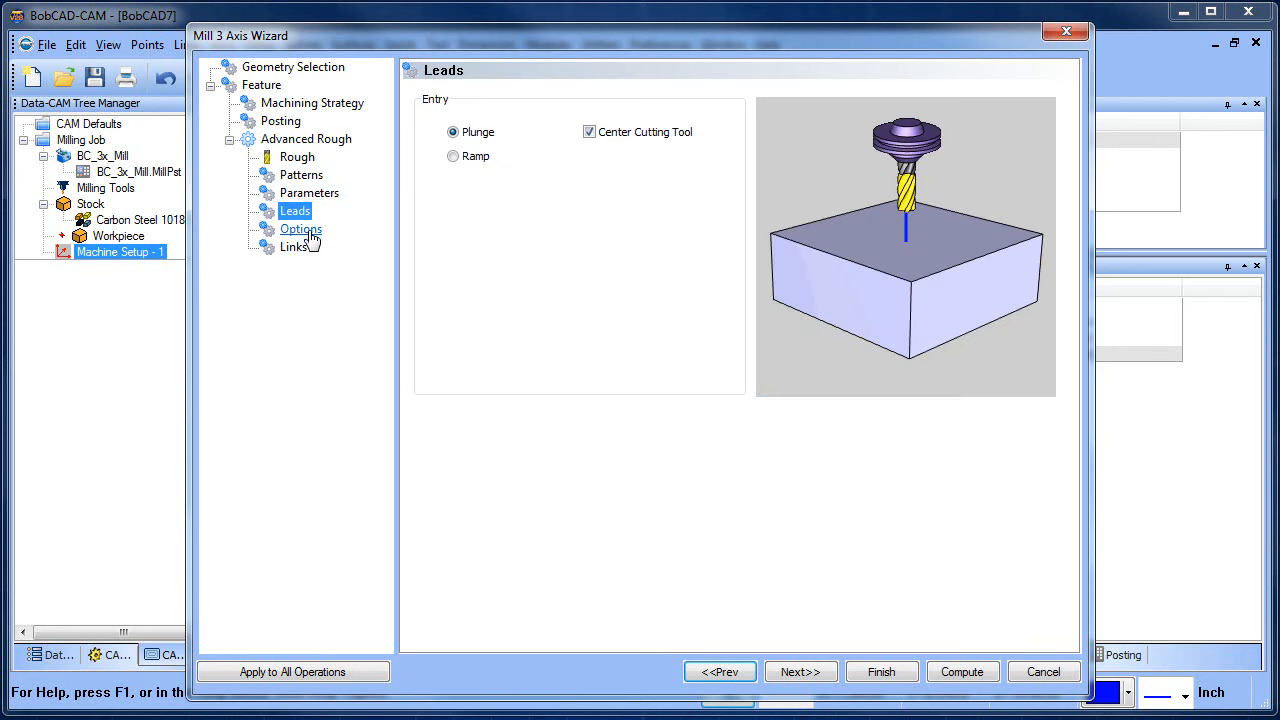
{"action": "left_click", "coordinate": [300, 229]}
{"action": "left_click", "coordinate": [294, 248]}
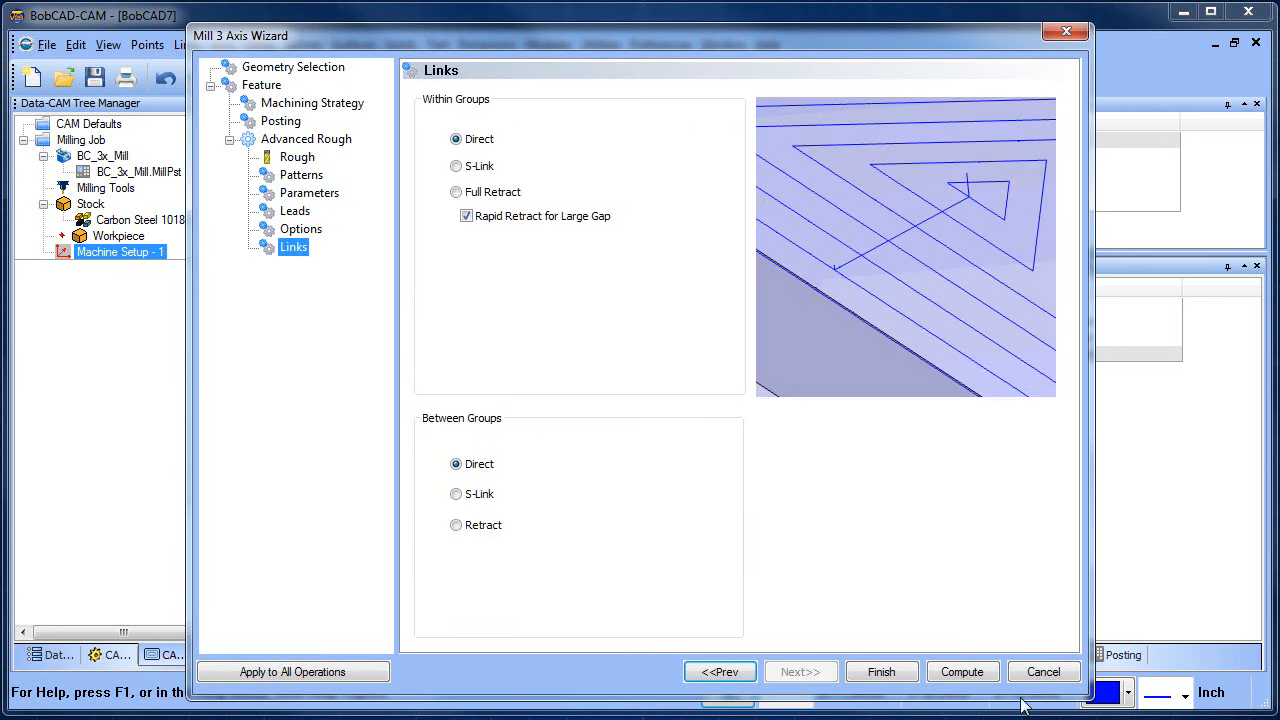
{"action": "left_click", "coordinate": [961, 672]}
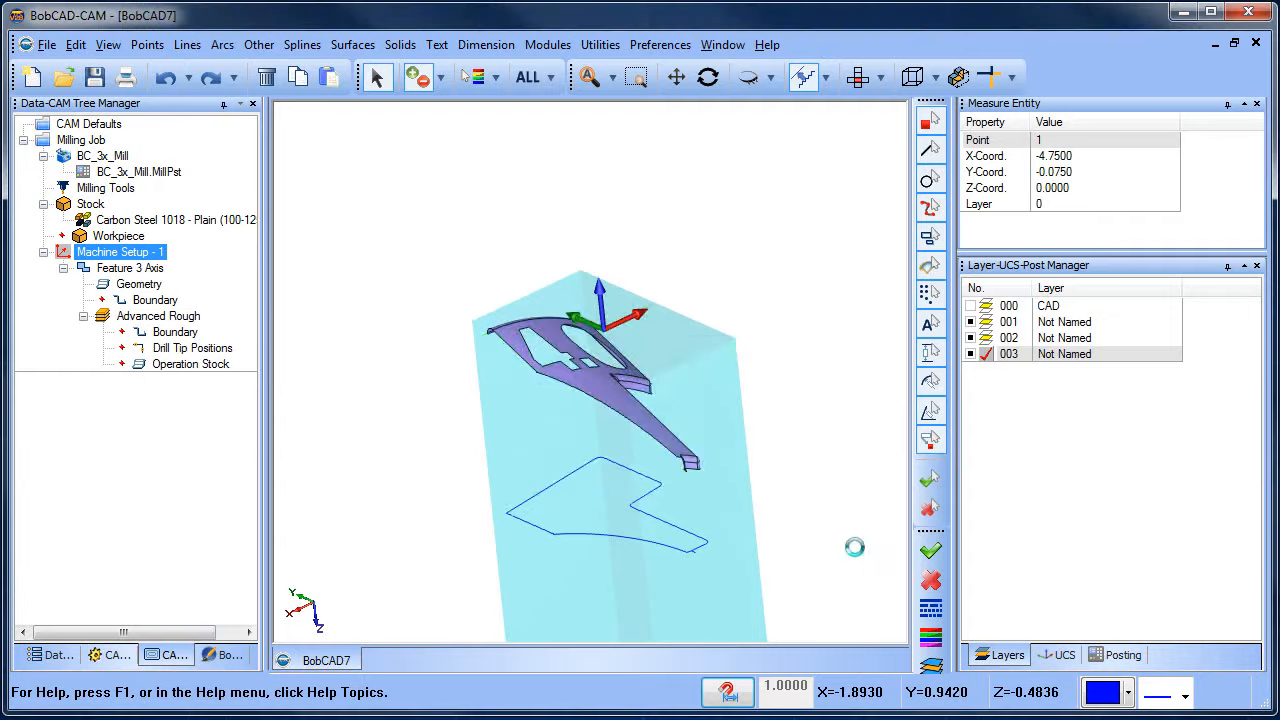
{"action": "middle_click_drag", "start_coordinate": [711, 381], "coordinate": [653, 339]}
{"action": "scroll", "coordinate": [703, 360], "scroll_direction": "down", "scroll_amount": 6}
{"action": "scroll", "coordinate": [685, 392], "scroll_direction": "up", "scroll_amount": 5}
{"action": "scroll", "coordinate": [650, 340], "scroll_direction": "down", "scroll_amount": 3}
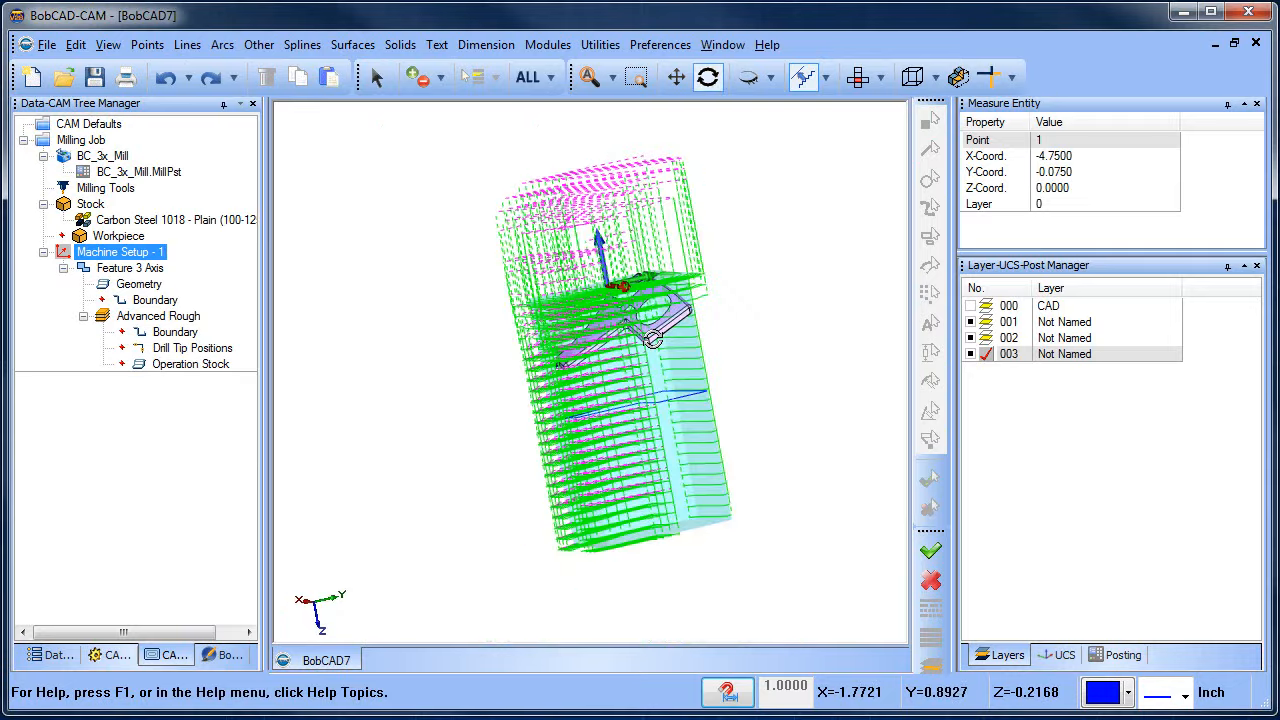
- Edit the 3-axis feature to use a User Defined depth with a Bottom of Job limit, and recompute its toolpath
{"action": "right_click", "coordinate": [134, 269]}
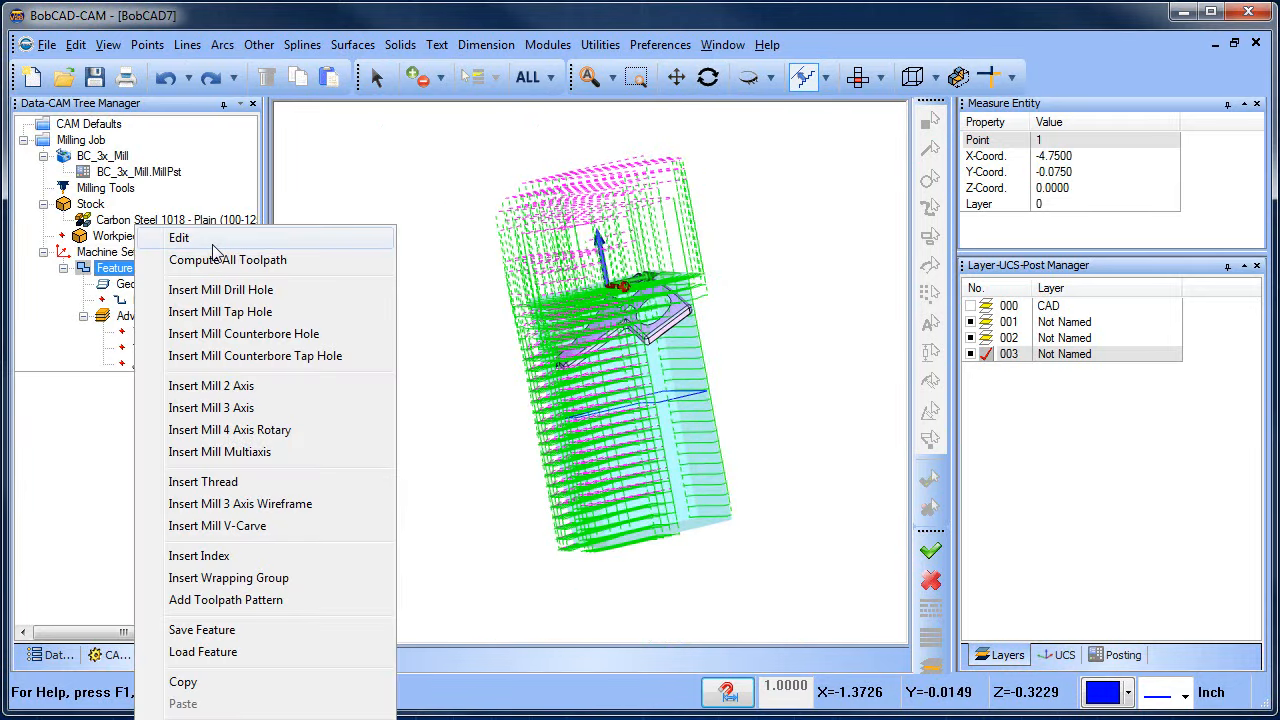
{"action": "left_click", "coordinate": [200, 240]}
{"action": "left_click", "coordinate": [308, 173]}
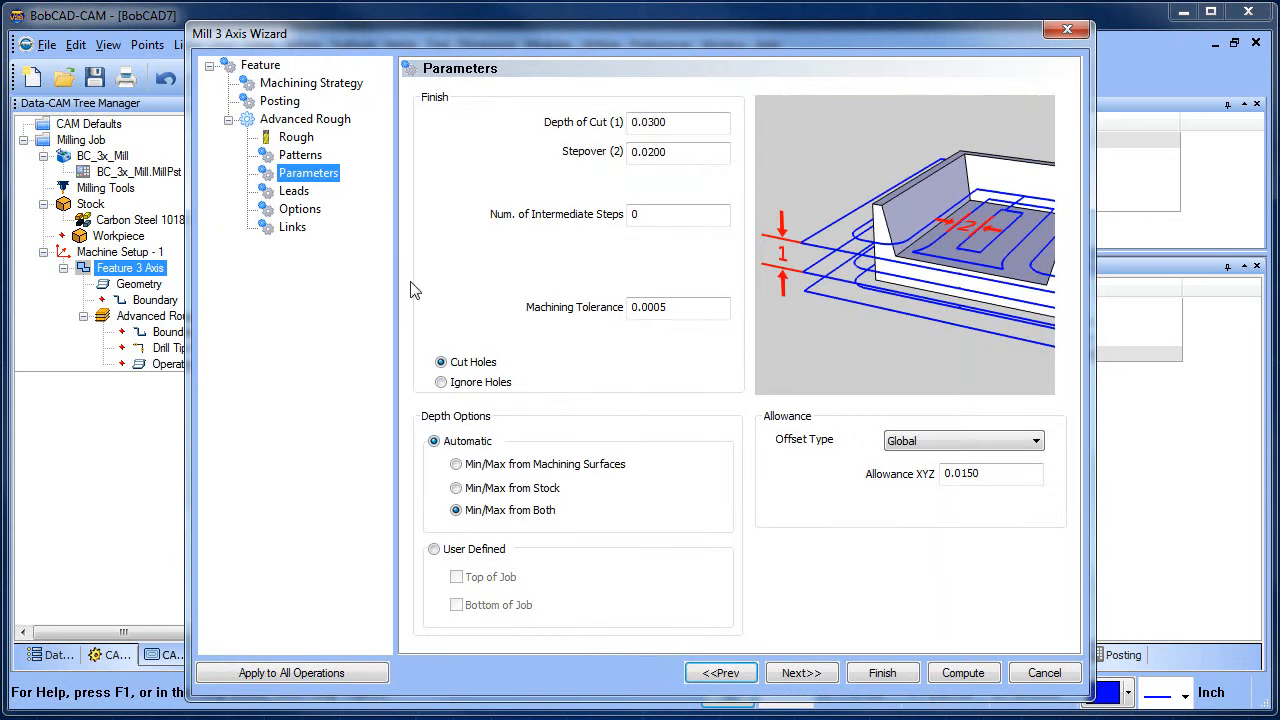
{"action": "left_click", "coordinate": [434, 549]}
{"action": "left_click", "coordinate": [557, 605]}
{"action": "double_click", "coordinate": [694, 603]}
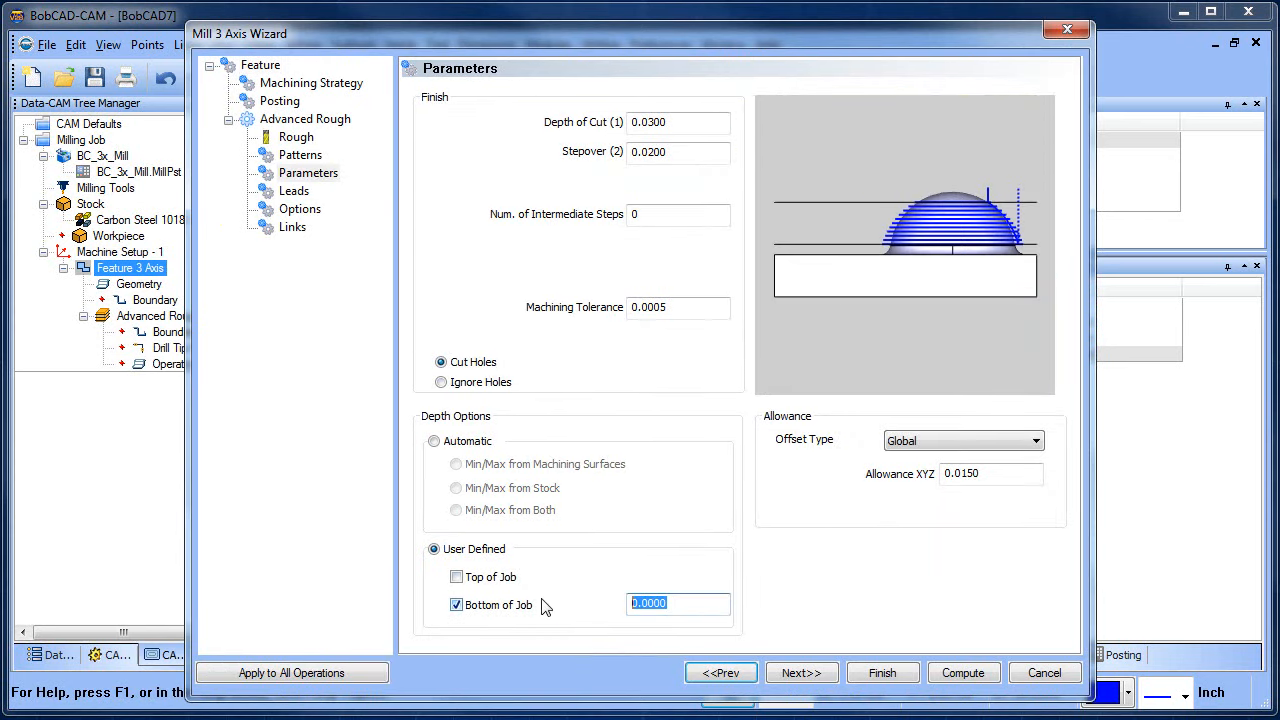
{"action": "left_click", "coordinate": [962, 673]}
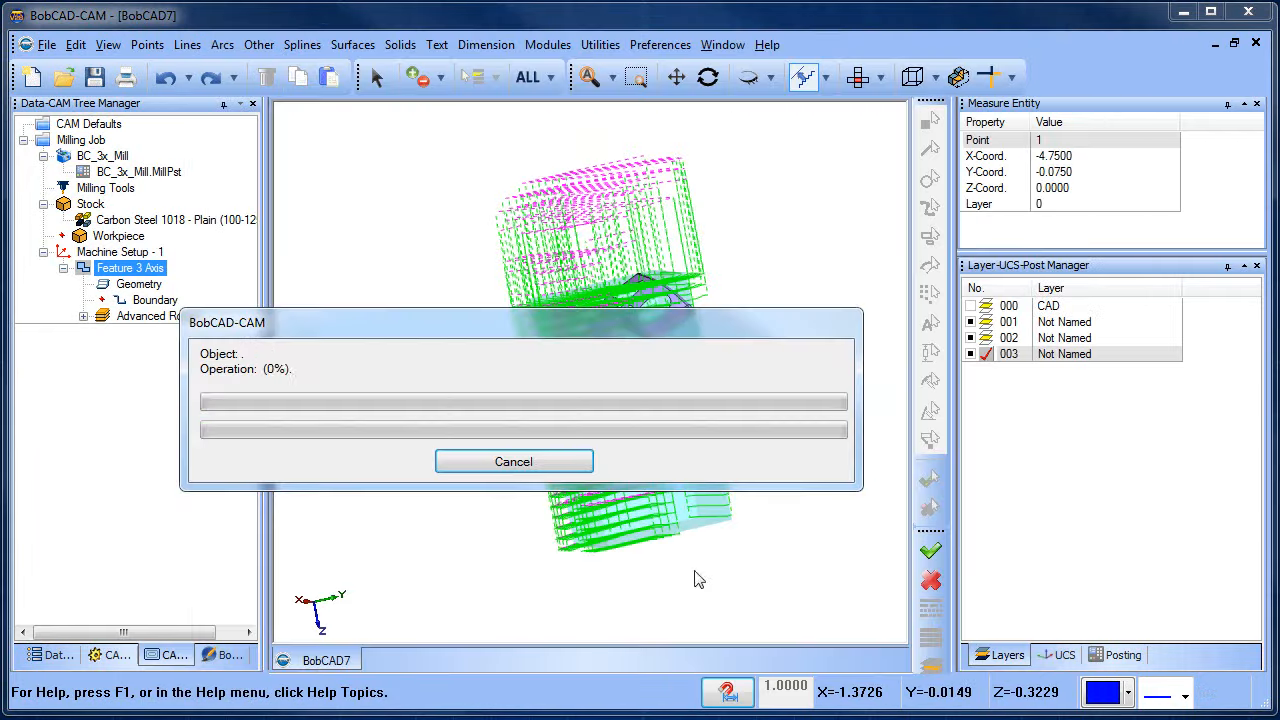
{"action": "left_click_drag", "start_coordinate": [714, 358], "coordinate": [632, 351]}
{"action": "scroll", "coordinate": [654, 350], "scroll_direction": "up", "scroll_amount": 3}
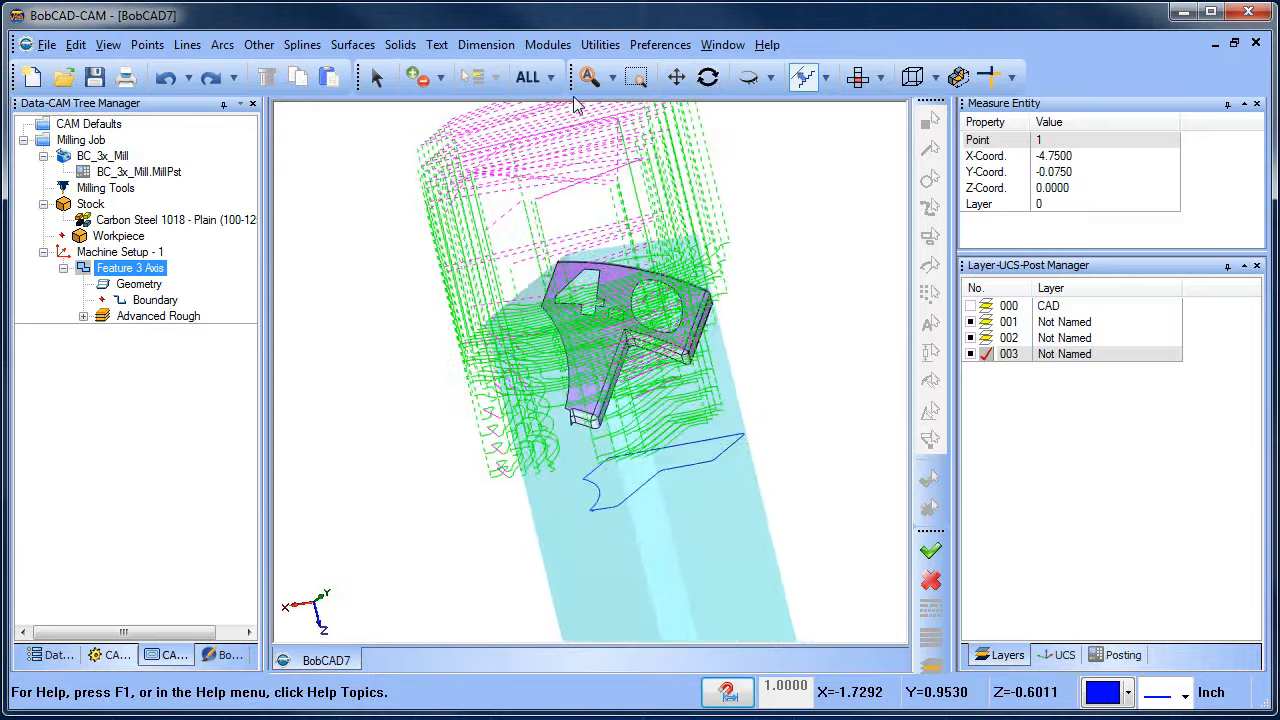
- Launch the machining simulation, widen its viewing area, and orient the view on the stock block
{"action": "left_click", "coordinate": [548, 45]}
{"action": "left_click", "coordinate": [600, 179]}
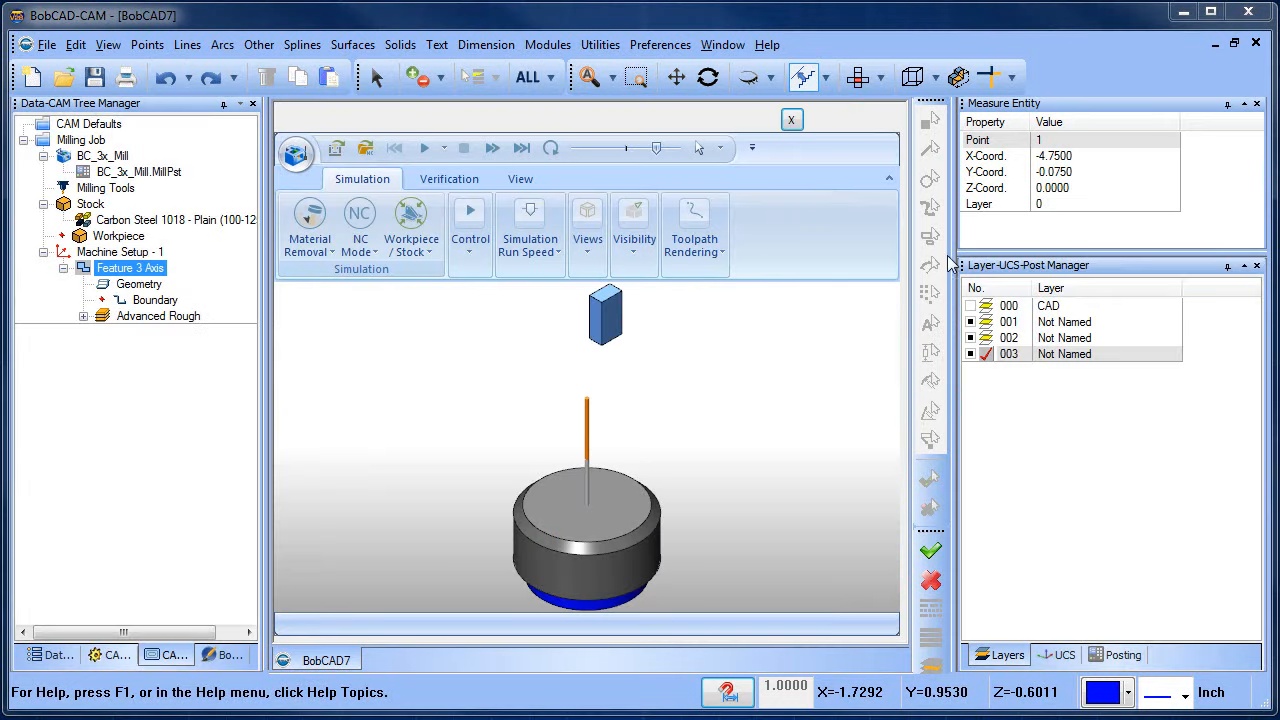
{"action": "left_click_drag", "start_coordinate": [954, 255], "coordinate": [1112, 262]}
{"action": "left_click_drag", "start_coordinate": [617, 462], "coordinate": [672, 388]}
{"action": "middle_click_drag", "start_coordinate": [672, 380], "coordinate": [661, 329]}
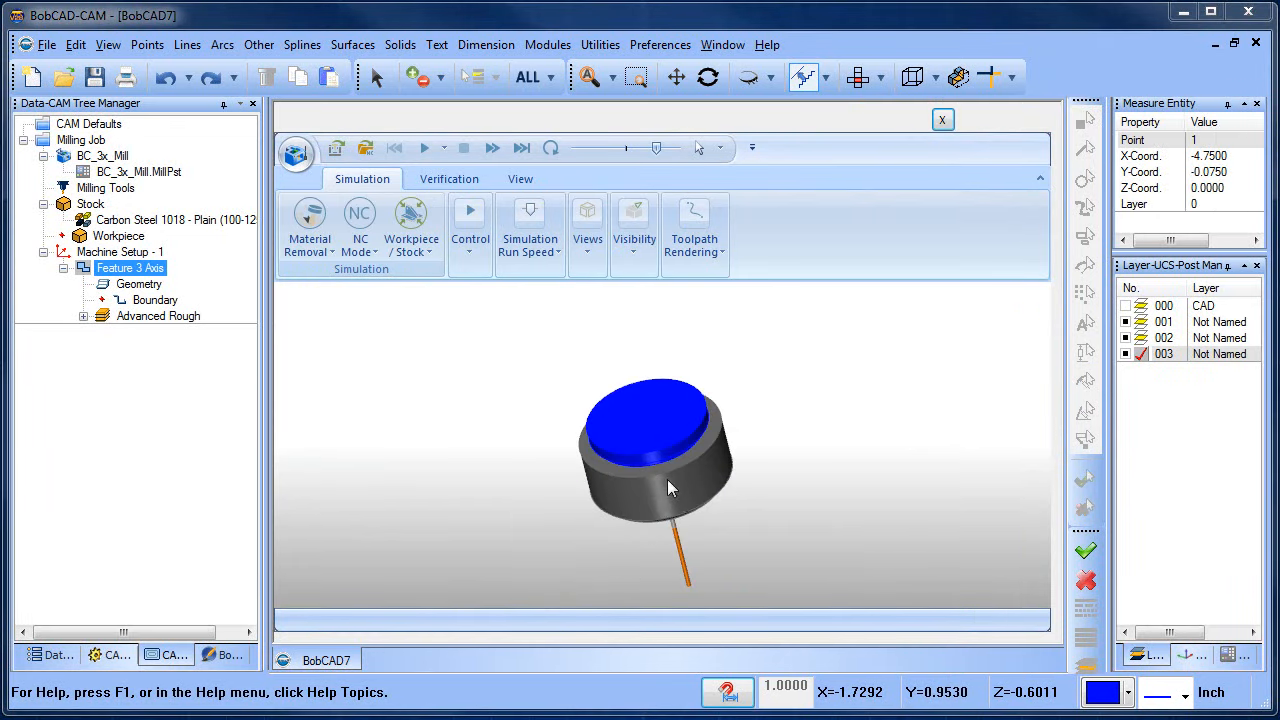
{"action": "scroll", "coordinate": [712, 510], "scroll_direction": "down", "scroll_amount": 5}
{"action": "scroll", "coordinate": [726, 386], "scroll_direction": "up", "scroll_amount": 6}
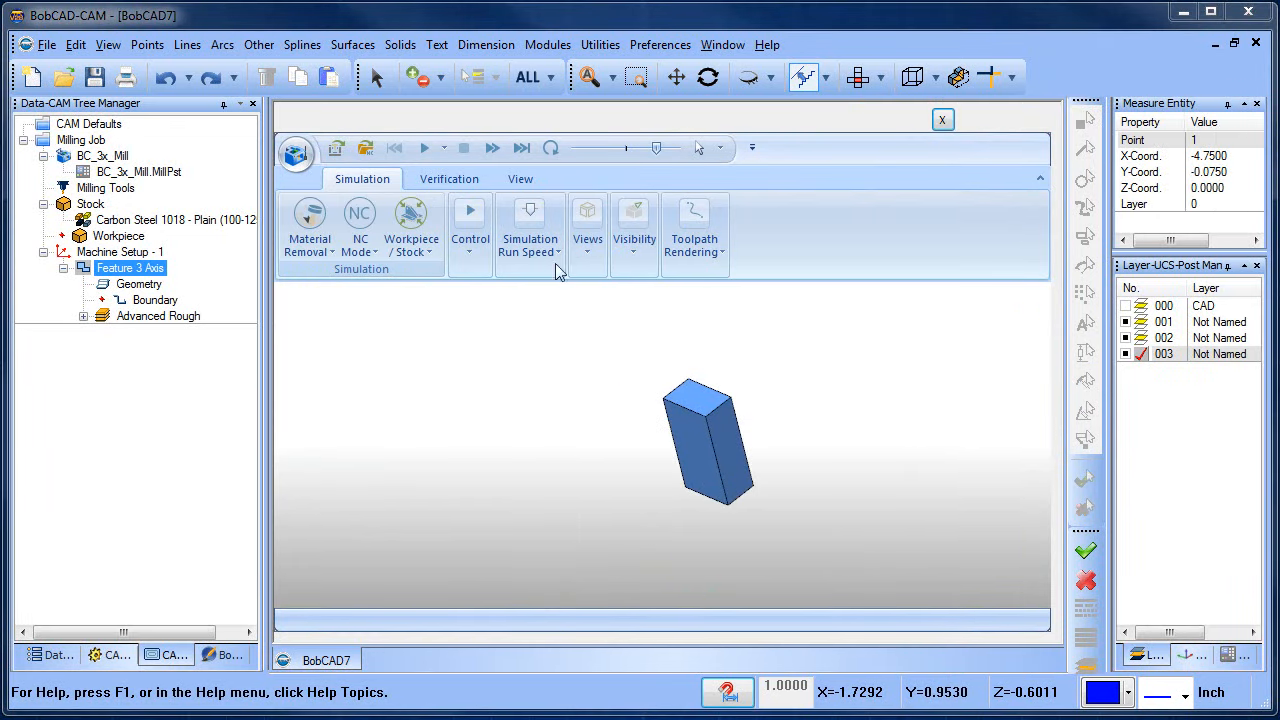
- Run the roughing simulation and hide the toolpath display
{"action": "left_click", "coordinate": [424, 147]}
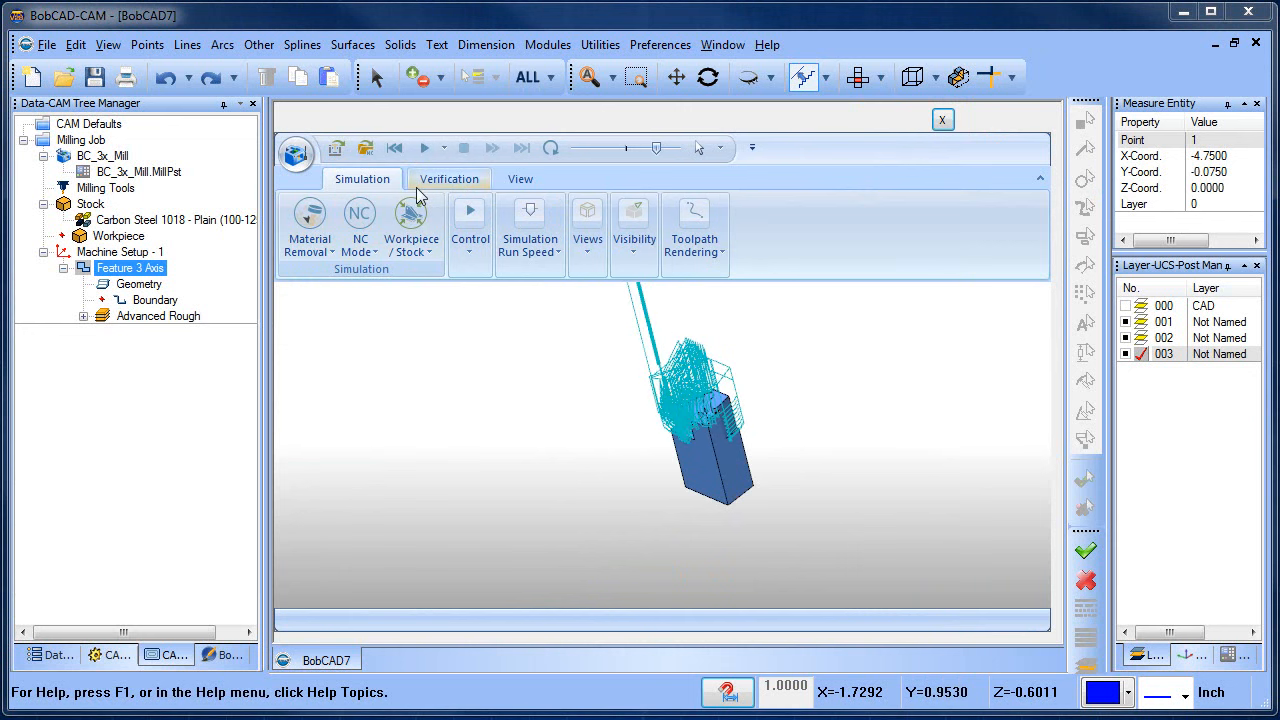
{"action": "left_click", "coordinate": [588, 243]}
{"action": "left_click", "coordinate": [634, 243]}
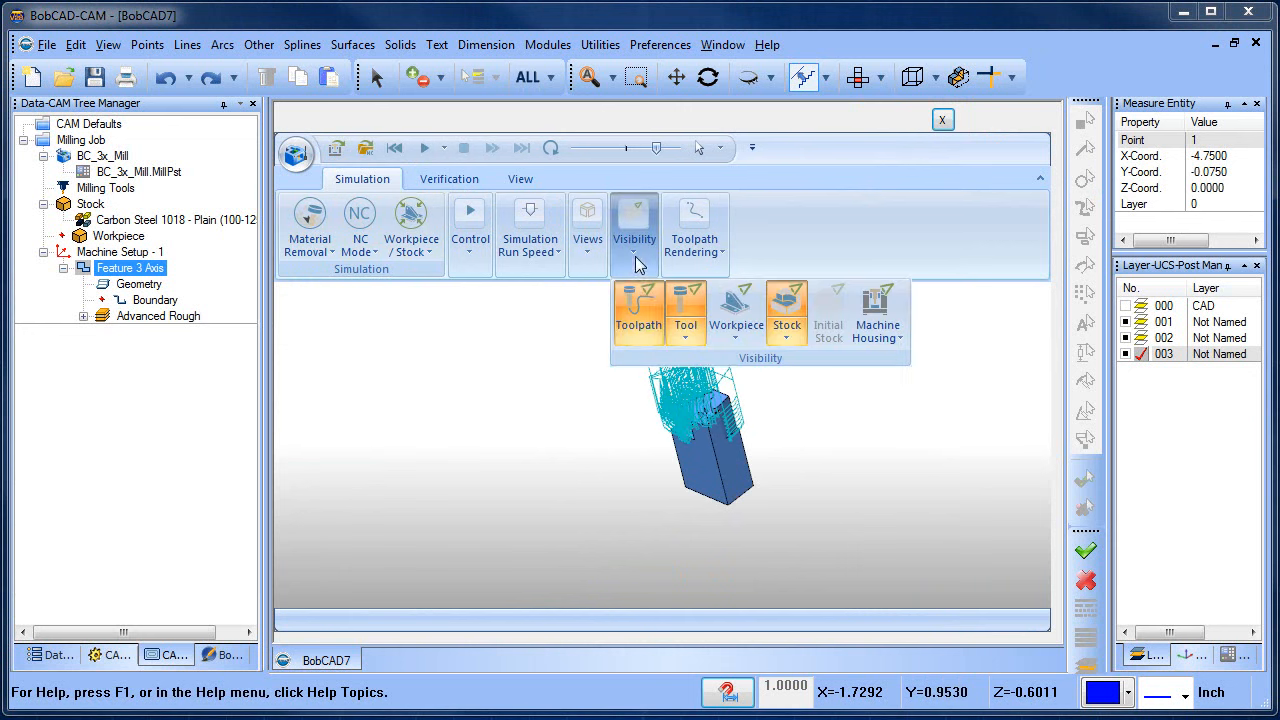
{"action": "left_click", "coordinate": [636, 315]}
- Examine the cut end of the simulated stock, and reset the simulation with a slower run speed
{"action": "middle_click_drag", "start_coordinate": [709, 422], "coordinate": [786, 440]}
{"action": "scroll", "coordinate": [694, 424], "scroll_direction": "up", "scroll_amount": 5}
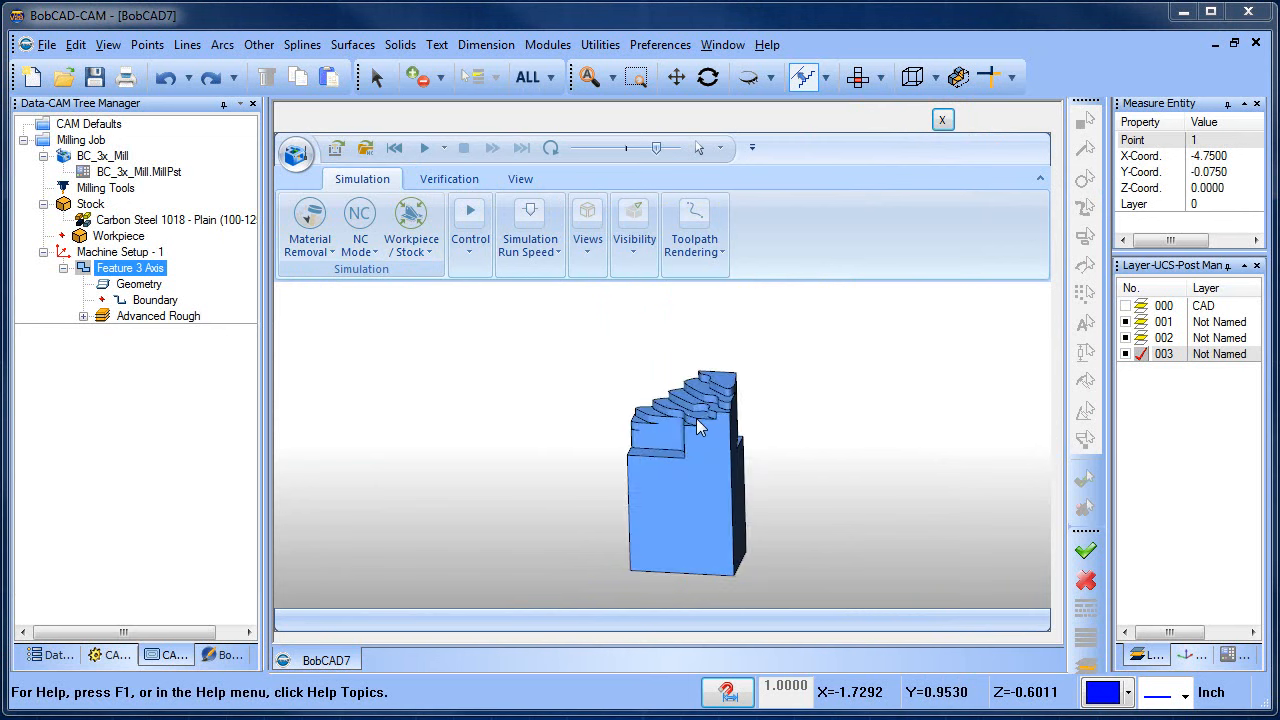
{"action": "middle_click_drag", "start_coordinate": [694, 424], "coordinate": [680, 472]}
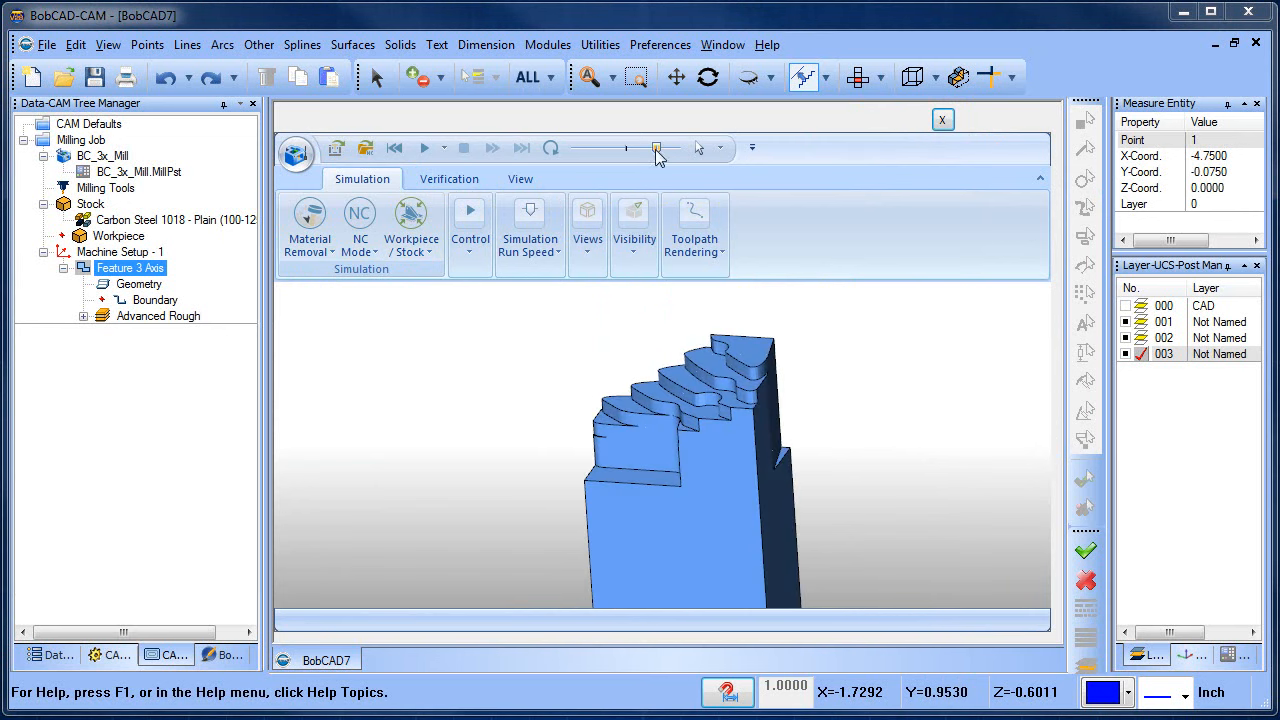
{"action": "left_click", "coordinate": [550, 147]}
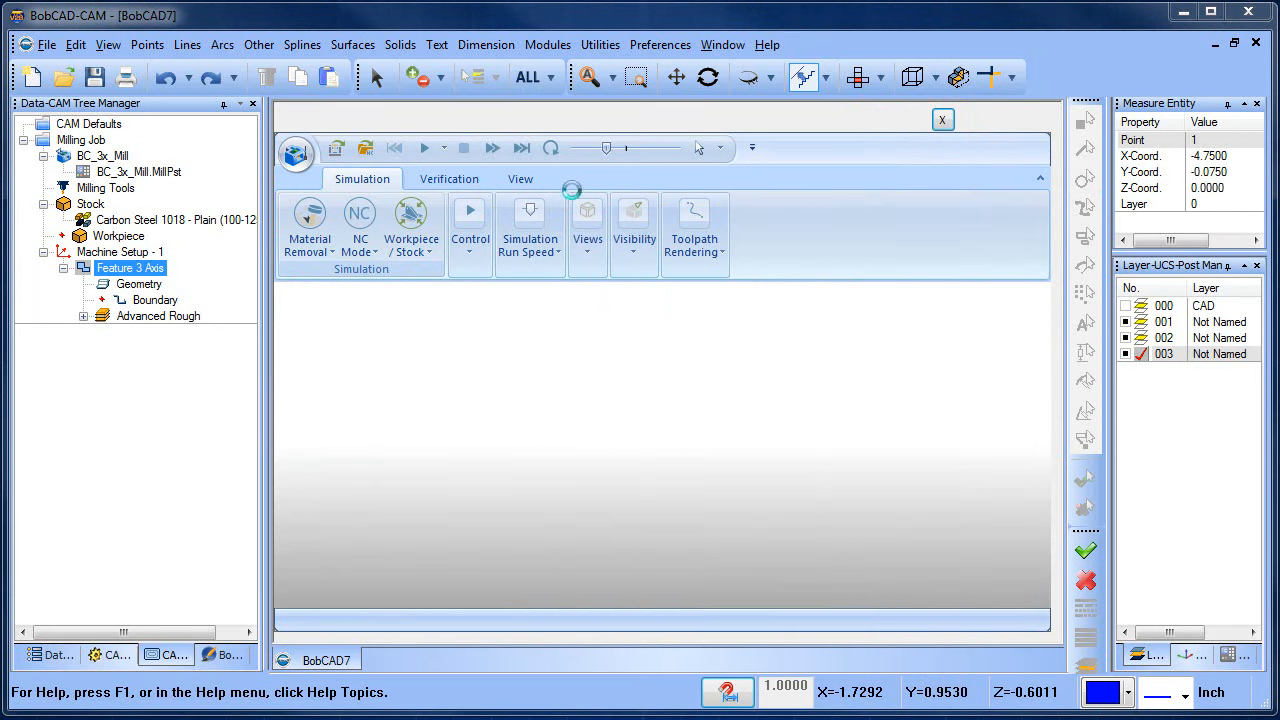
- Run the roughing simulation again at a faster speed and close the simulation
{"action": "left_click", "coordinate": [468, 222]}
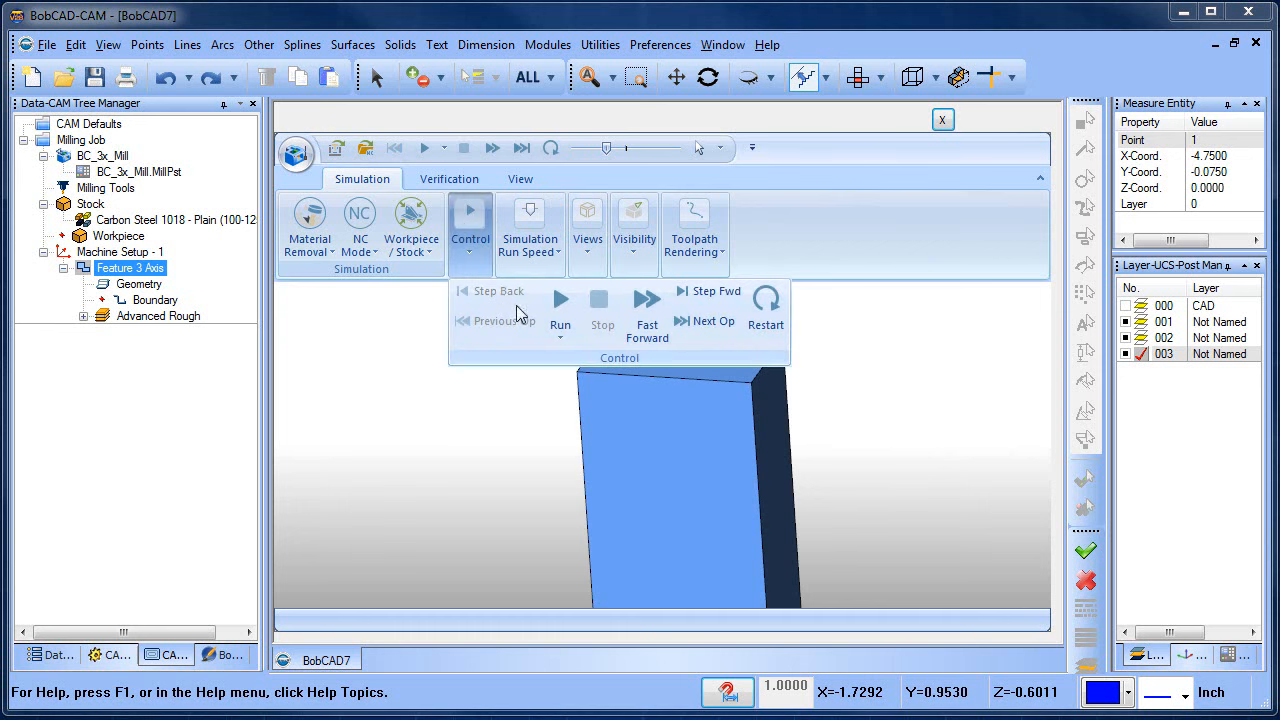
{"action": "left_click", "coordinate": [560, 302]}
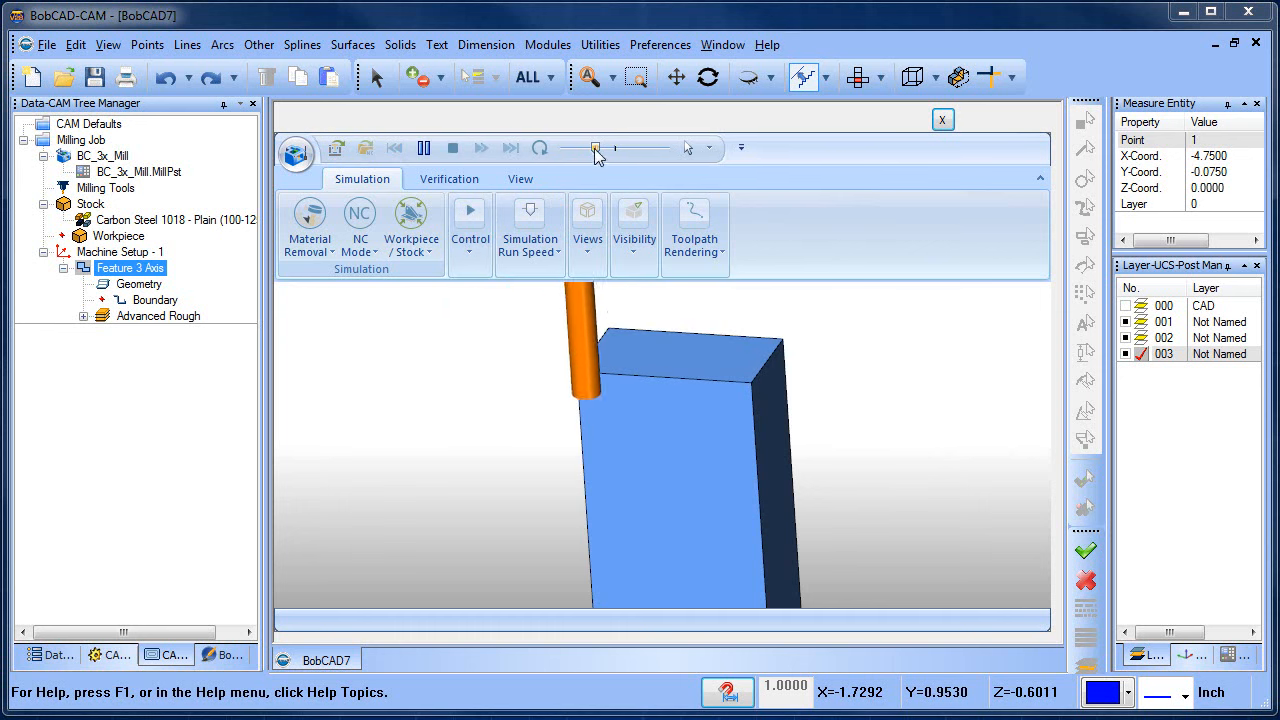
{"action": "left_click_drag", "start_coordinate": [595, 148], "coordinate": [636, 150]}
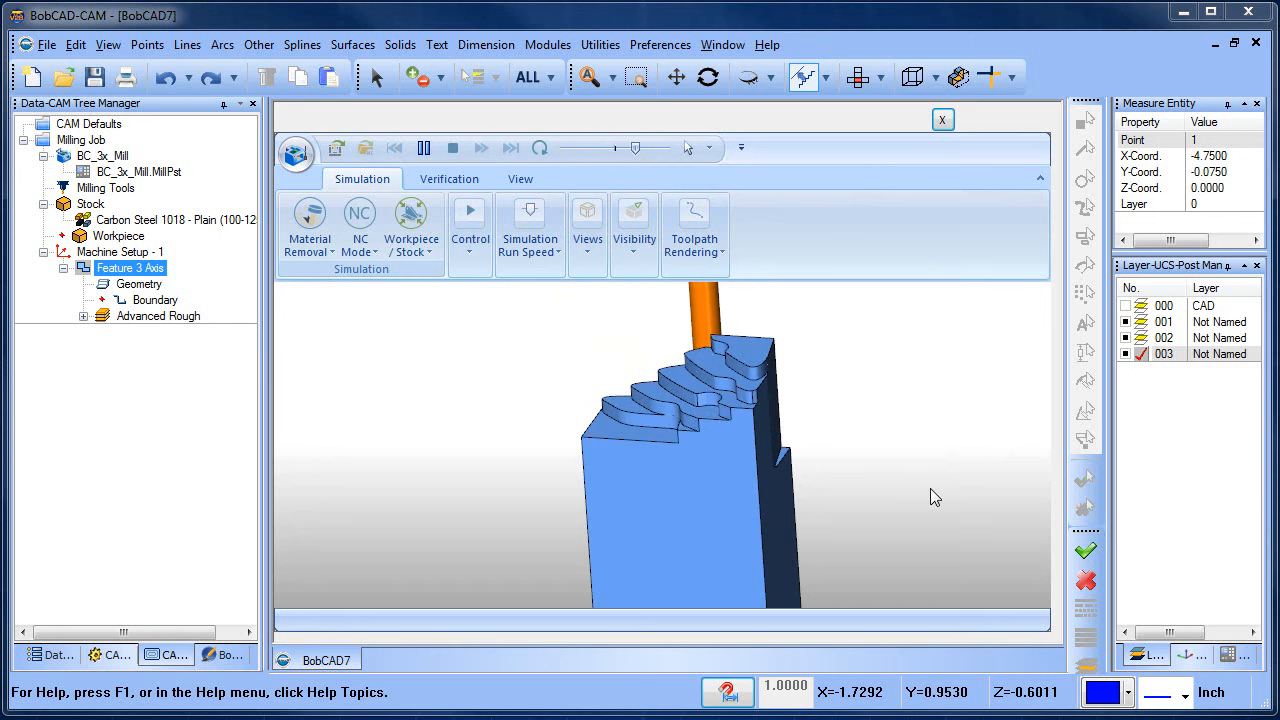
{"action": "middle_click_drag", "start_coordinate": [830, 460], "coordinate": [894, 440]}
{"action": "left_click", "coordinate": [942, 120]}
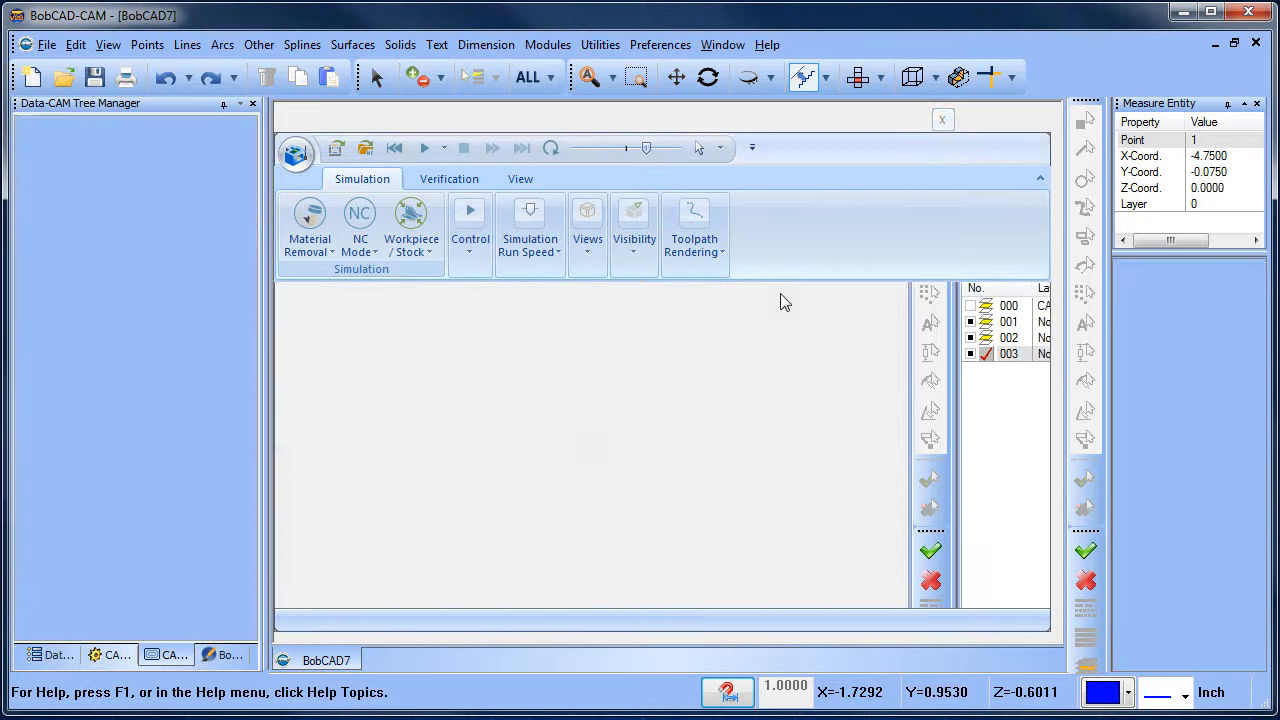
{"action": "middle_click_drag", "start_coordinate": [846, 389], "coordinate": [822, 400]}
- Edit the 3-axis feature and add an Advanced Planar operation to its machining strategy after Advanced Rough
{"action": "left_click", "coordinate": [107, 287]}
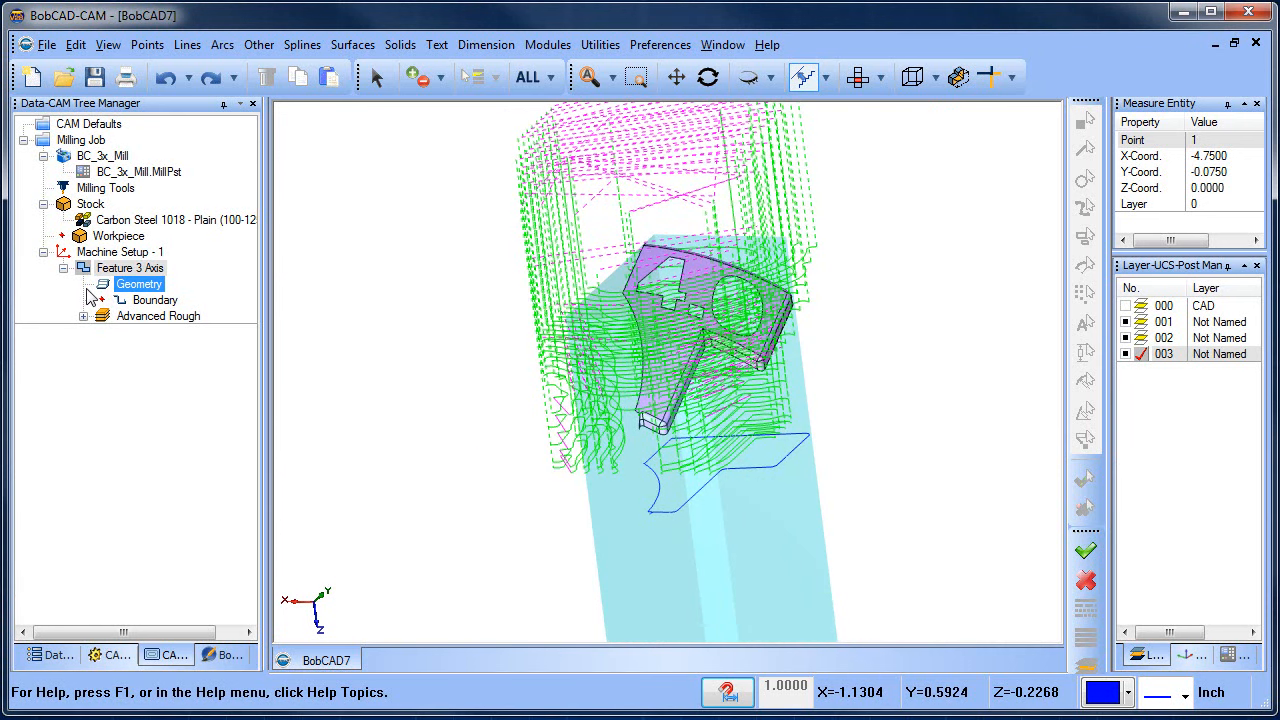
{"action": "left_click", "coordinate": [122, 268]}
{"action": "right_click", "coordinate": [120, 268]}
{"action": "left_click", "coordinate": [255, 237]}
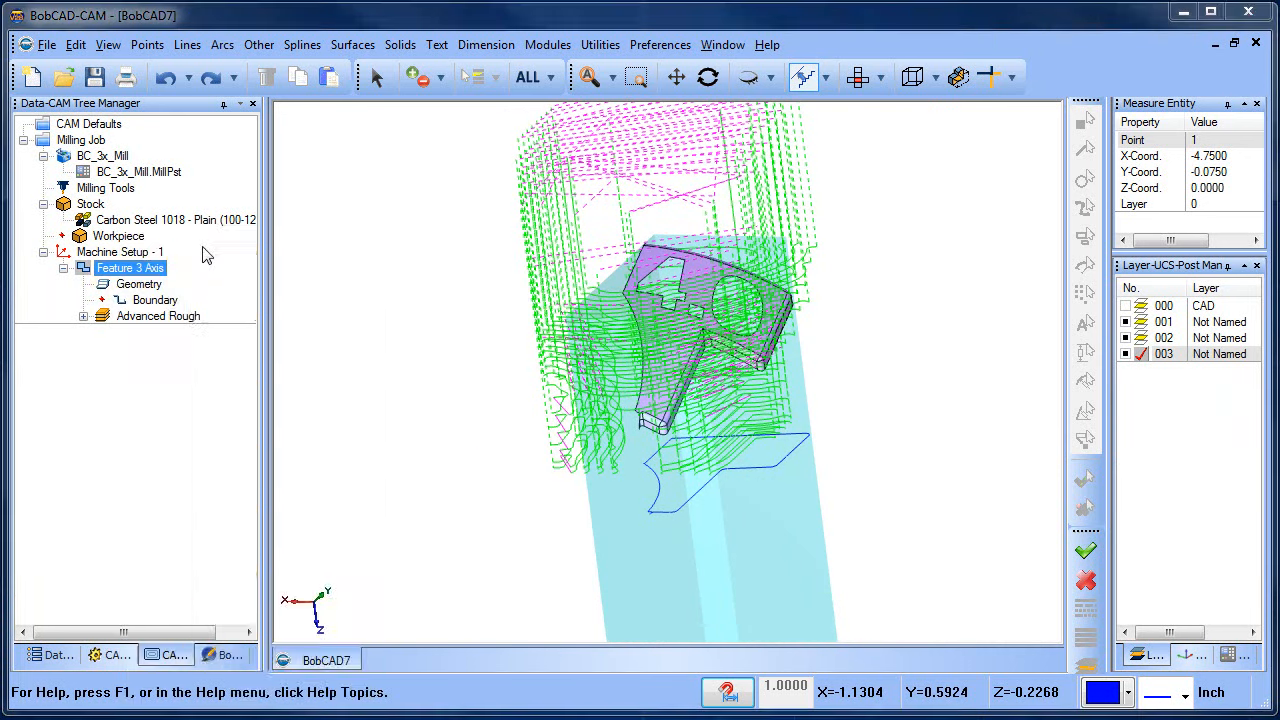
{"action": "left_click", "coordinate": [316, 86]}
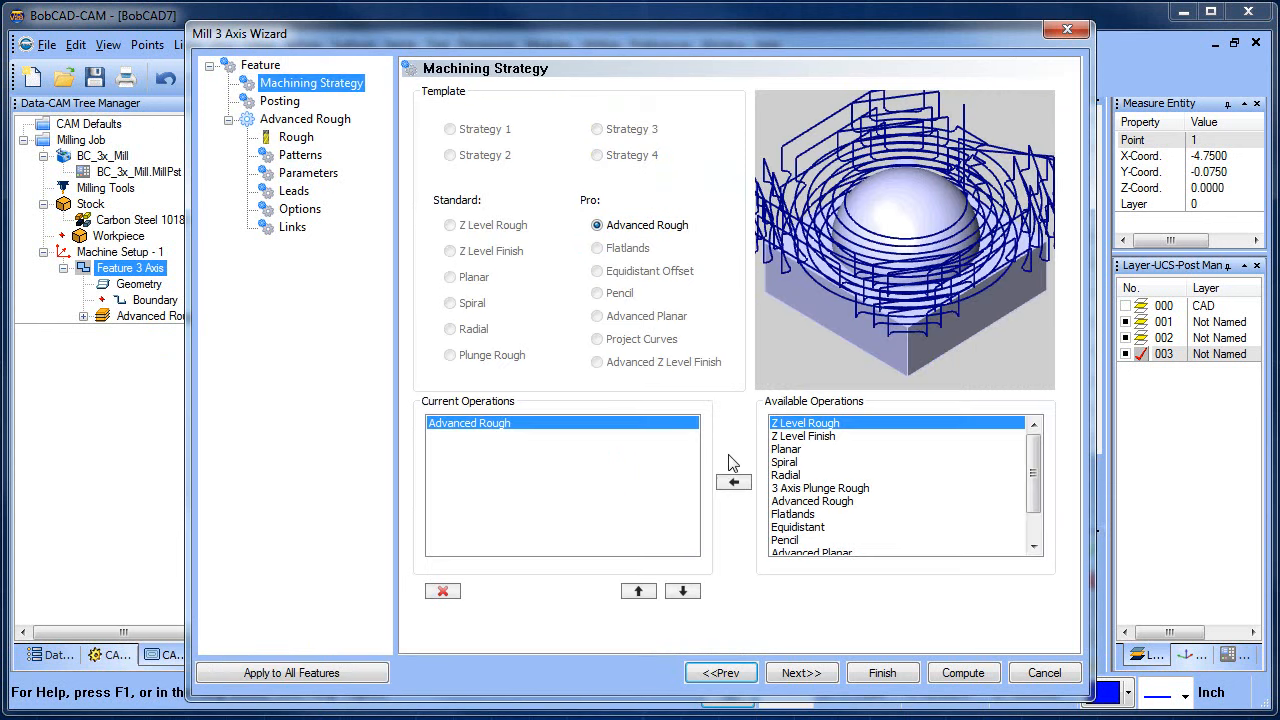
{"action": "left_click_drag", "start_coordinate": [1039, 466], "coordinate": [1037, 481]}
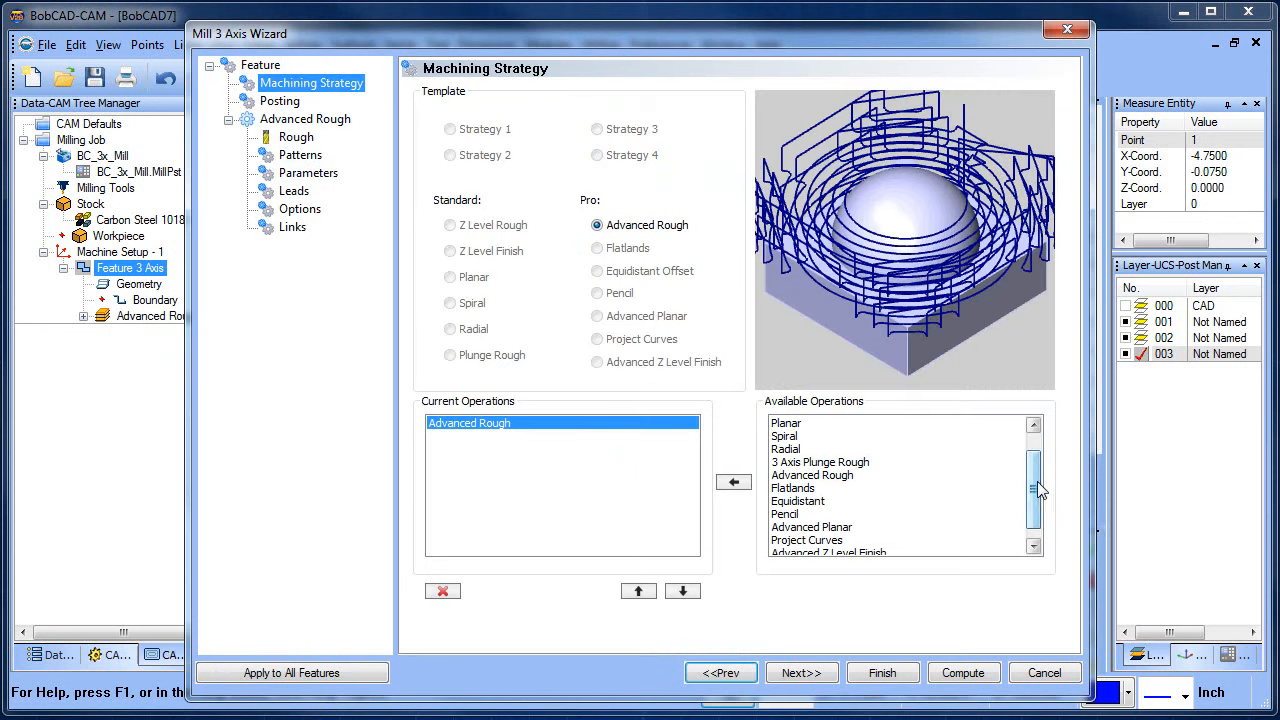
{"action": "left_click", "coordinate": [796, 424]}
{"action": "scroll", "coordinate": [1039, 505], "scroll_direction": "down", "scroll_amount": 1}
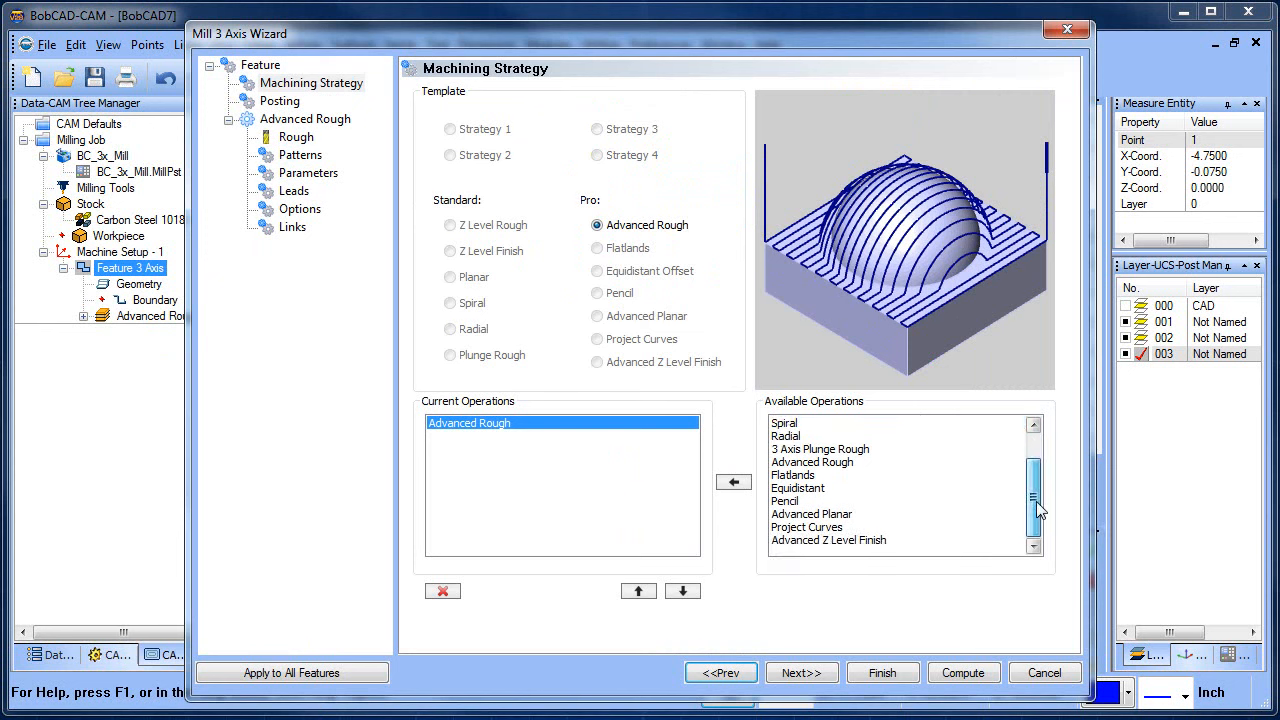
{"action": "left_click", "coordinate": [826, 464]}
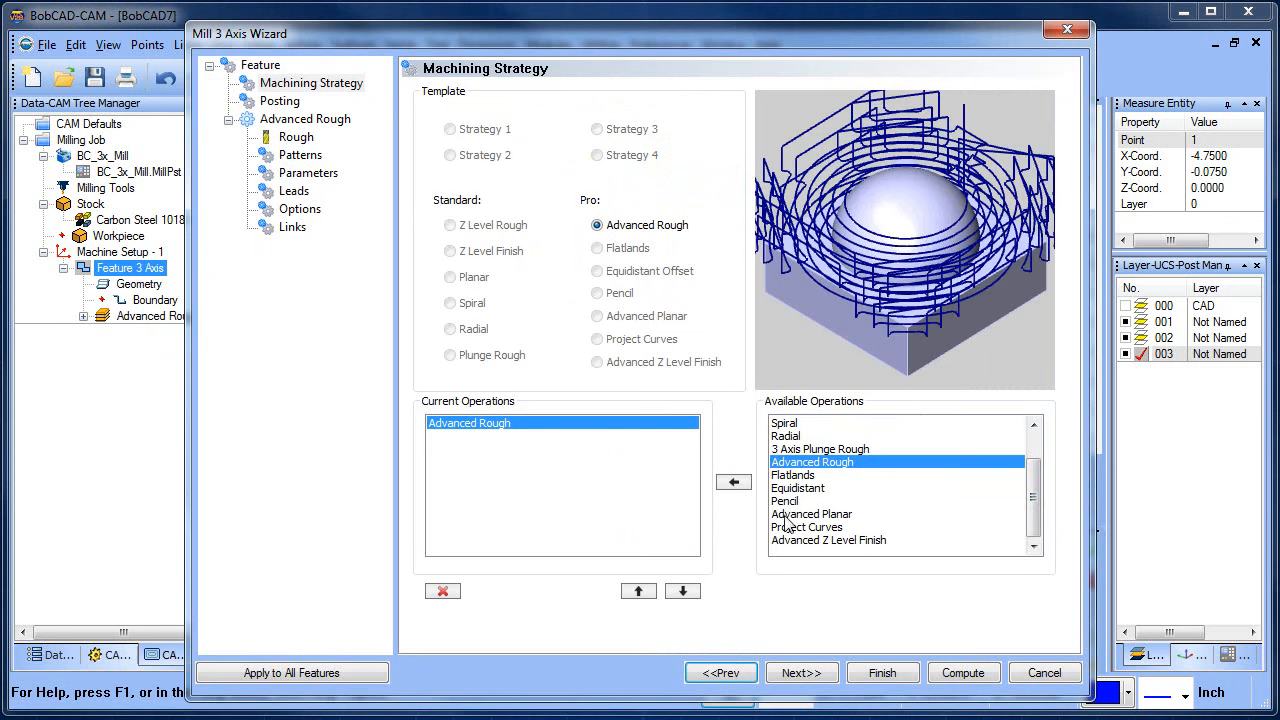
{"action": "left_click", "coordinate": [803, 514]}
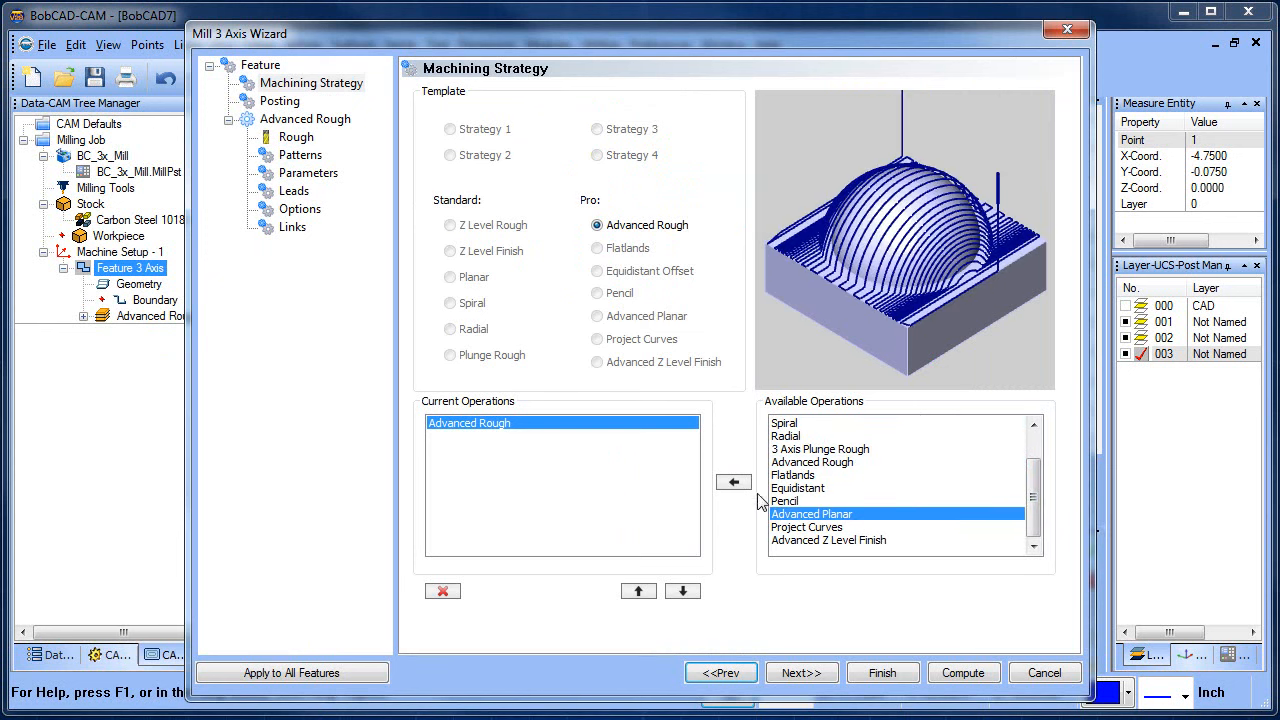
{"action": "left_click", "coordinate": [736, 483]}
{"action": "left_click", "coordinate": [797, 673]}
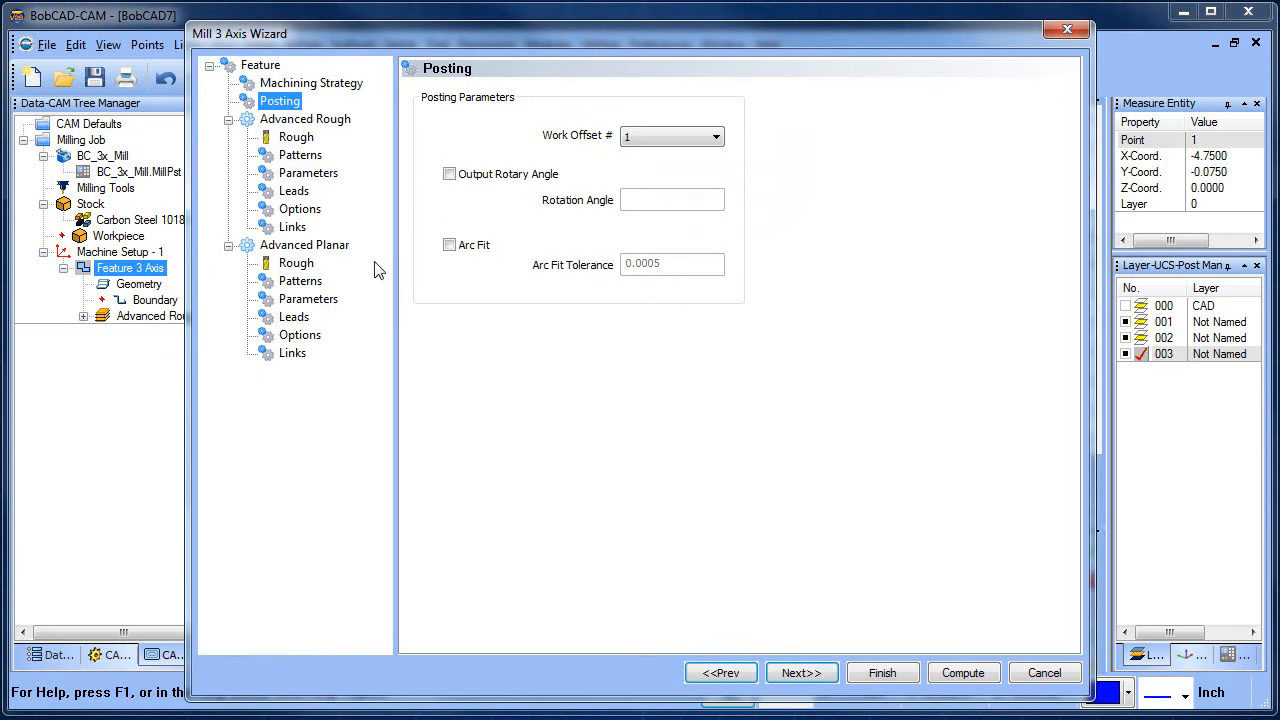
- Set the Advanced Planar tool's corner radius to .0625/2 and the operation's stepover to 0.03
{"action": "left_click", "coordinate": [296, 263]}
{"action": "double_click", "coordinate": [681, 218]}
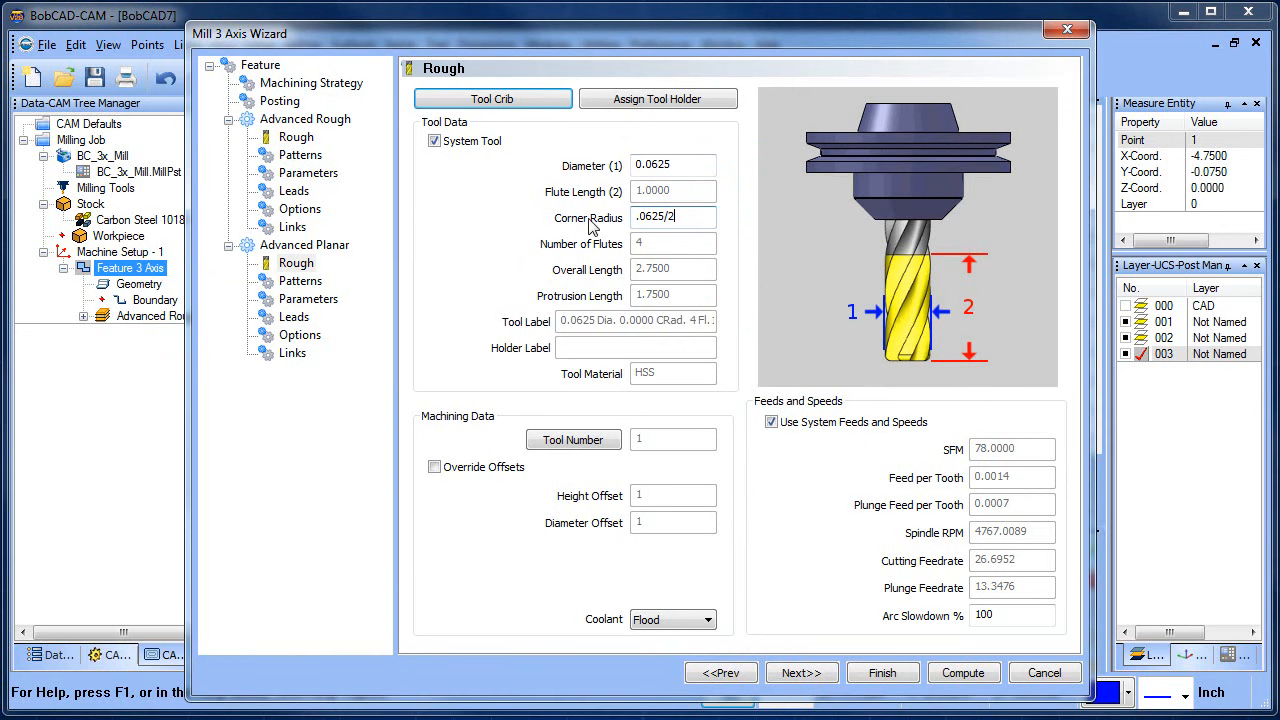
{"action": "left_click", "coordinate": [301, 281]}
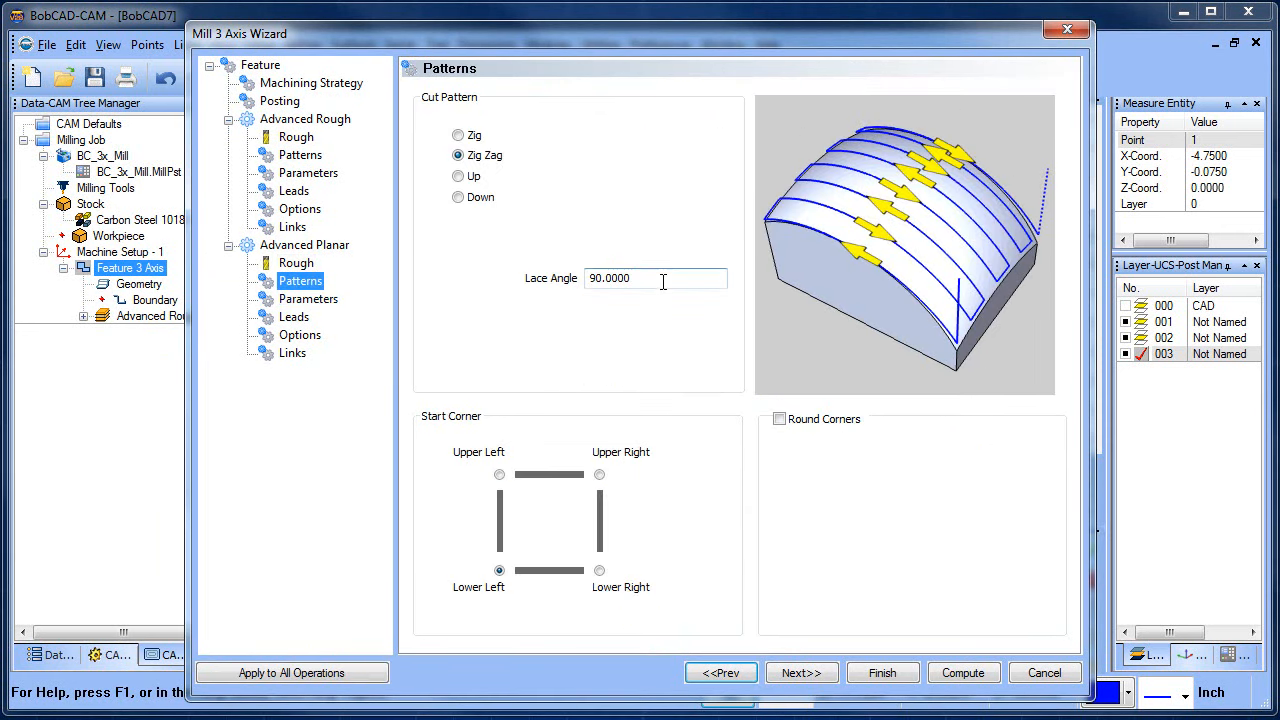
{"action": "left_click", "coordinate": [308, 299]}
{"action": "double_click", "coordinate": [665, 201]}
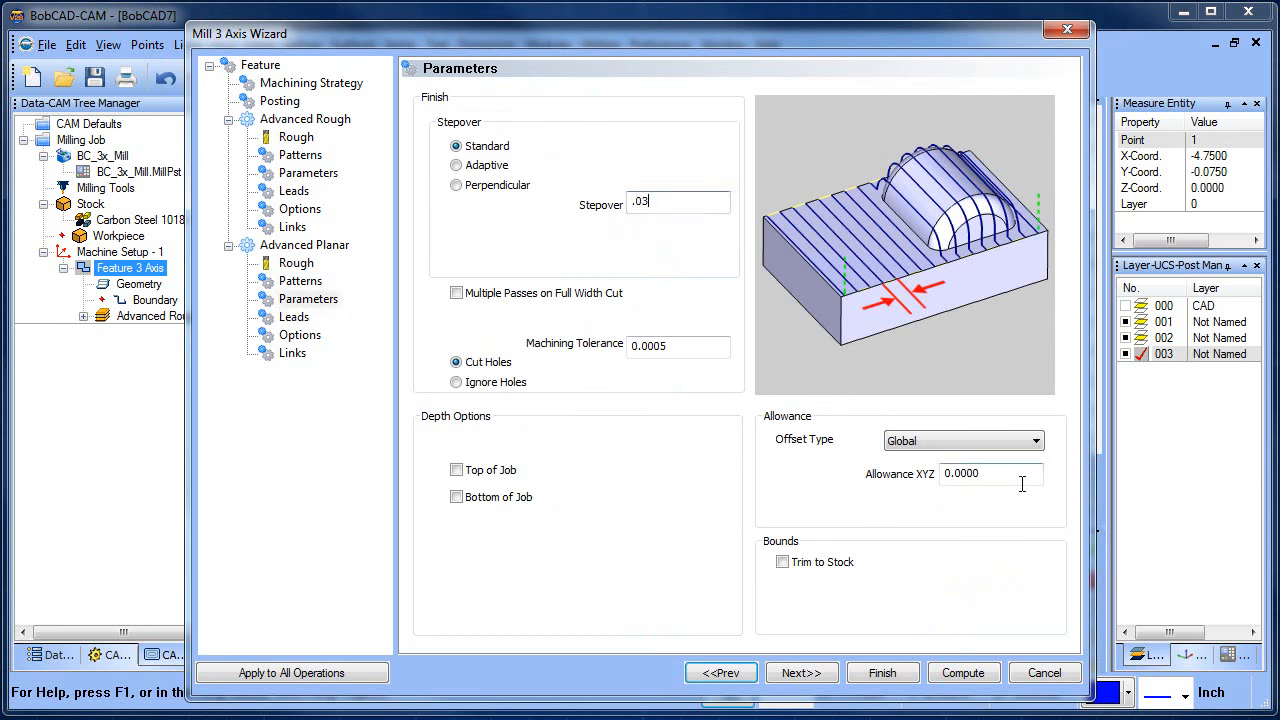
{"action": "key", "text": "Tab"}
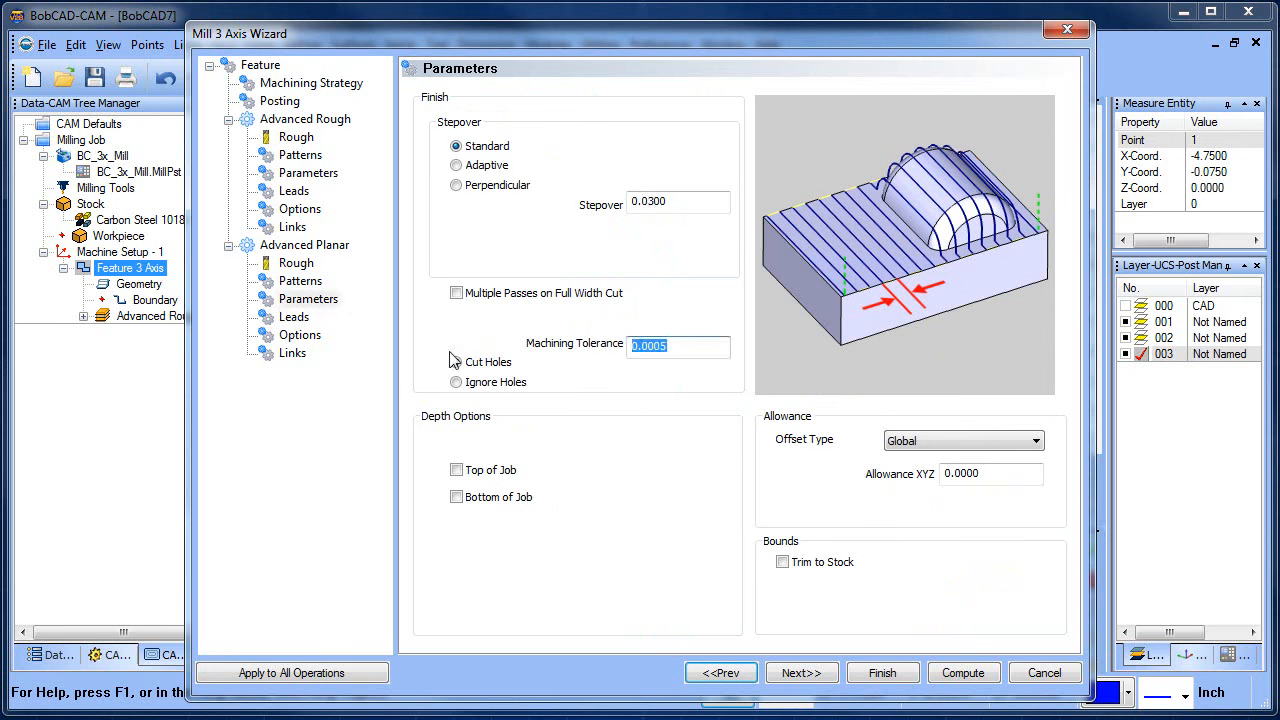
{"action": "left_click", "coordinate": [308, 299]}
- Set the Advanced Planar cutting extents to 3D Extents, leaving its leads and links as they are, and finish the feature edit
{"action": "left_click", "coordinate": [294, 317]}
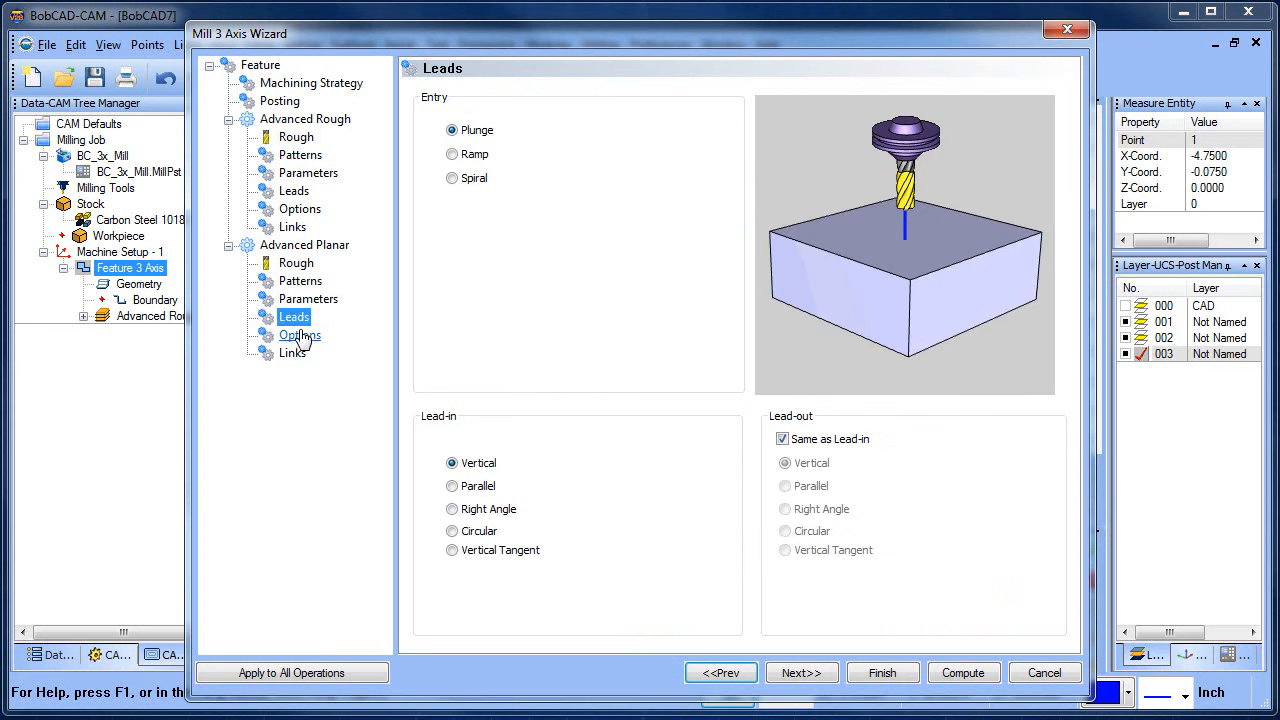
{"action": "left_click", "coordinate": [299, 335]}
{"action": "left_click", "coordinate": [292, 353]}
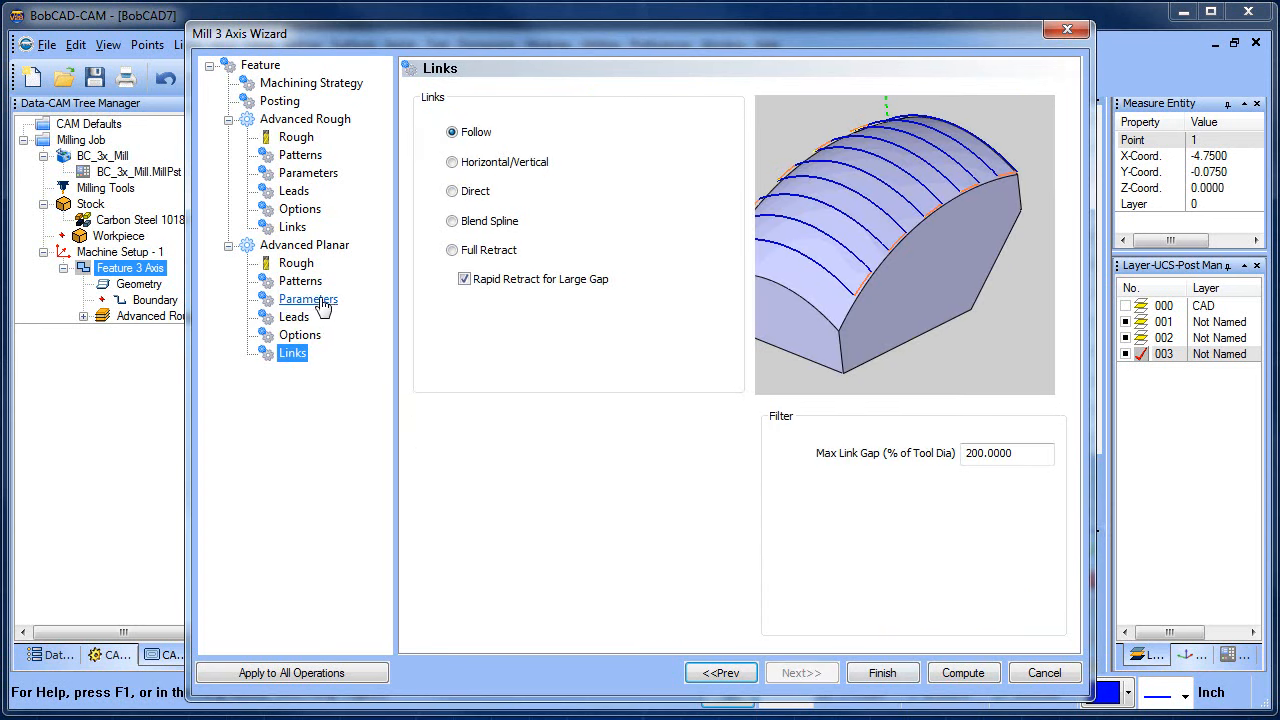
{"action": "left_click", "coordinate": [299, 335]}
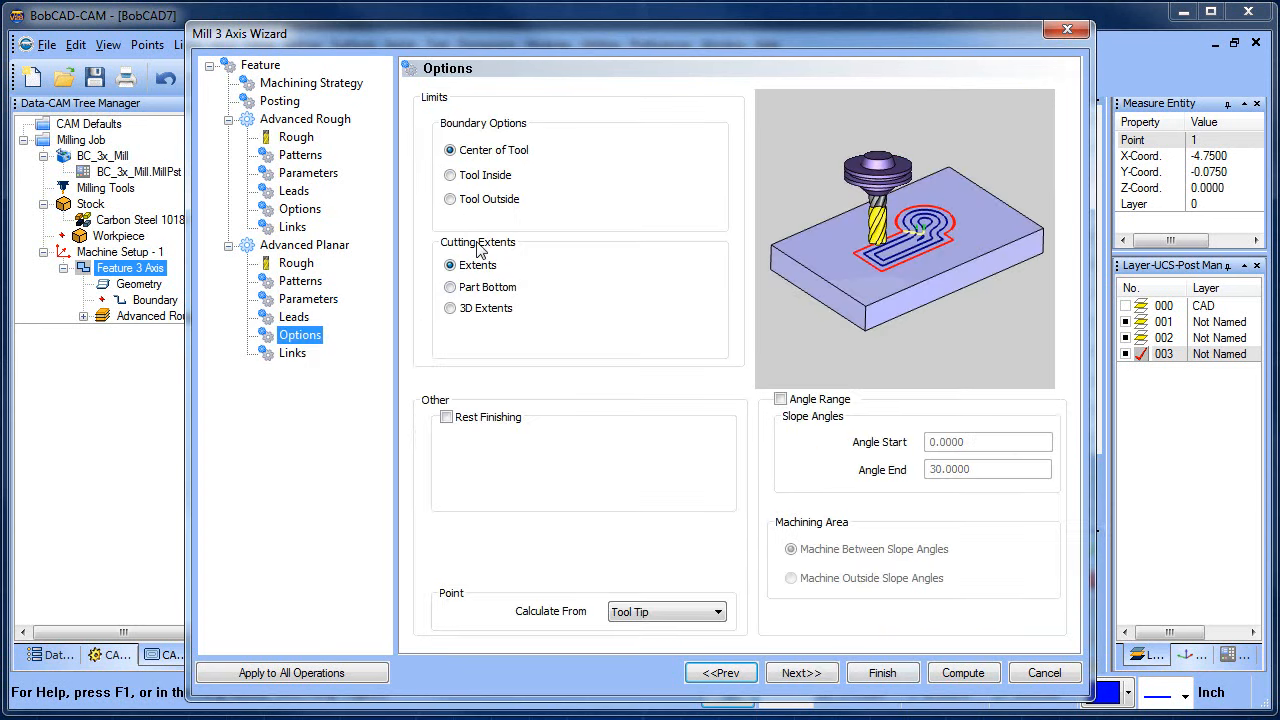
{"action": "left_click", "coordinate": [465, 312]}
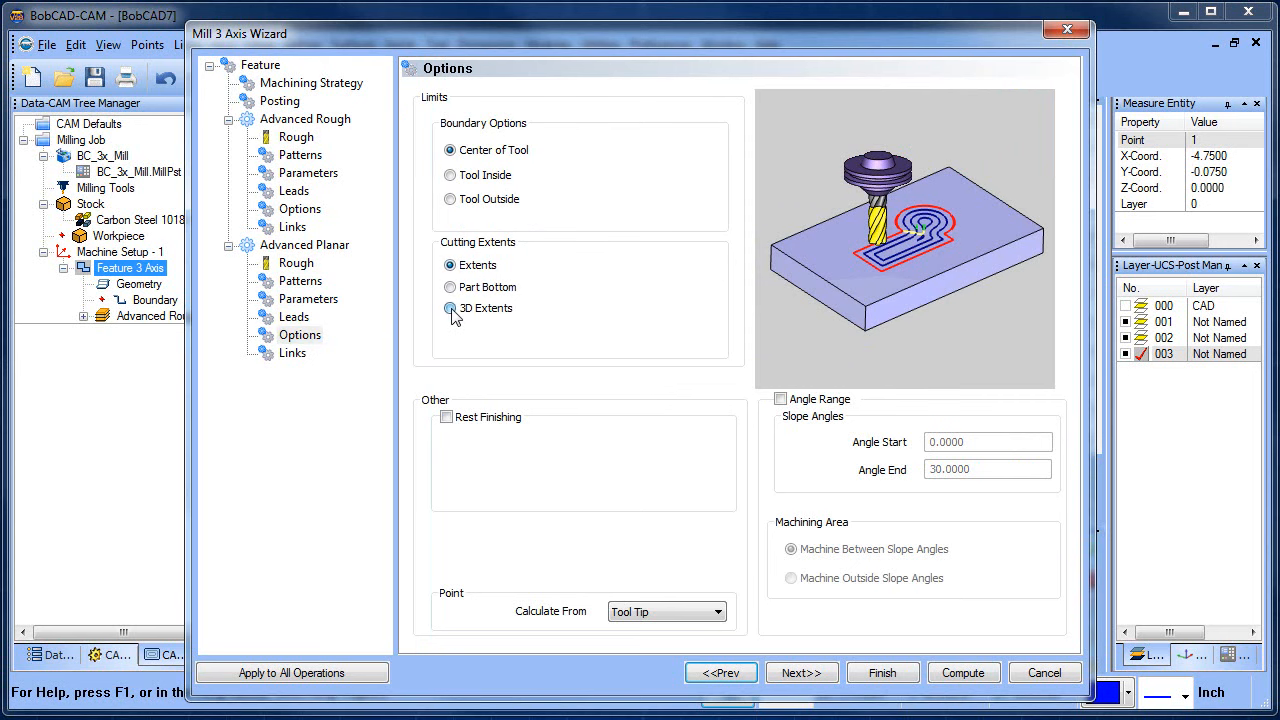
{"action": "left_click", "coordinate": [880, 672]}
- Compute the toolpath of the Advanced Planar operation
{"action": "left_click", "coordinate": [160, 332]}
{"action": "right_click", "coordinate": [169, 338]}
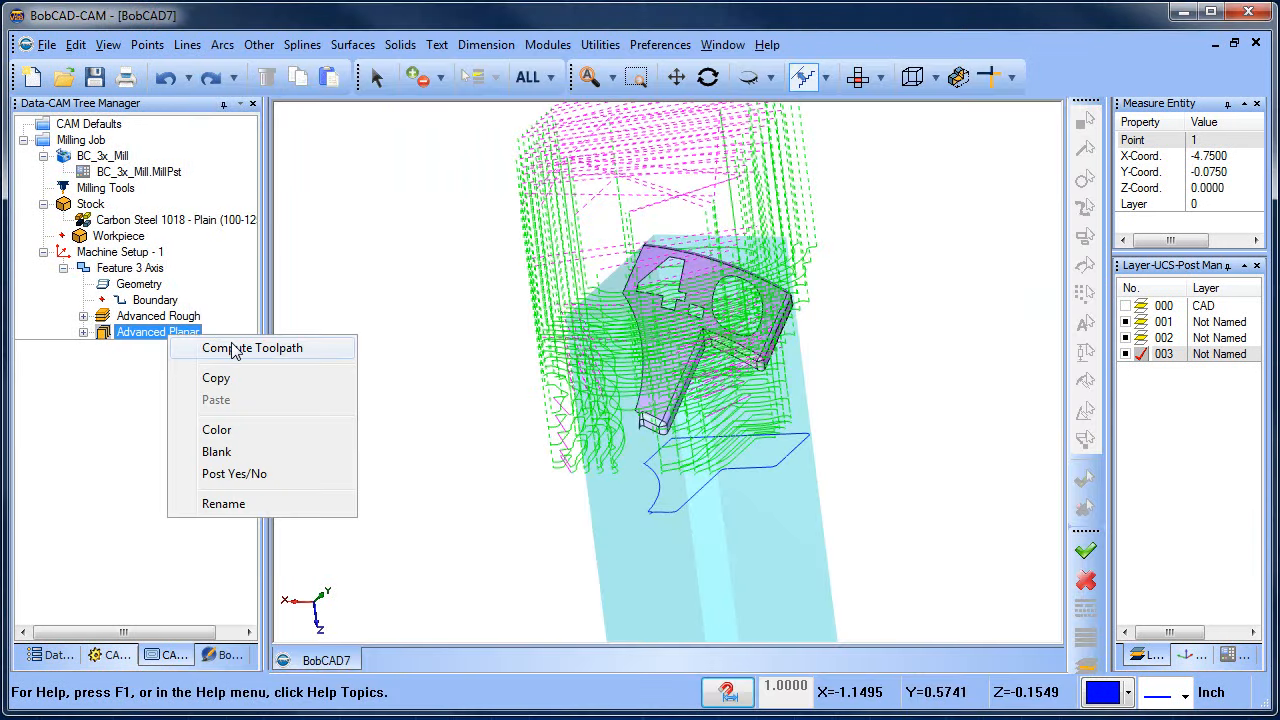
{"action": "left_click", "coordinate": [235, 350]}
{"action": "middle_click_drag", "start_coordinate": [735, 372], "coordinate": [447, 356]}
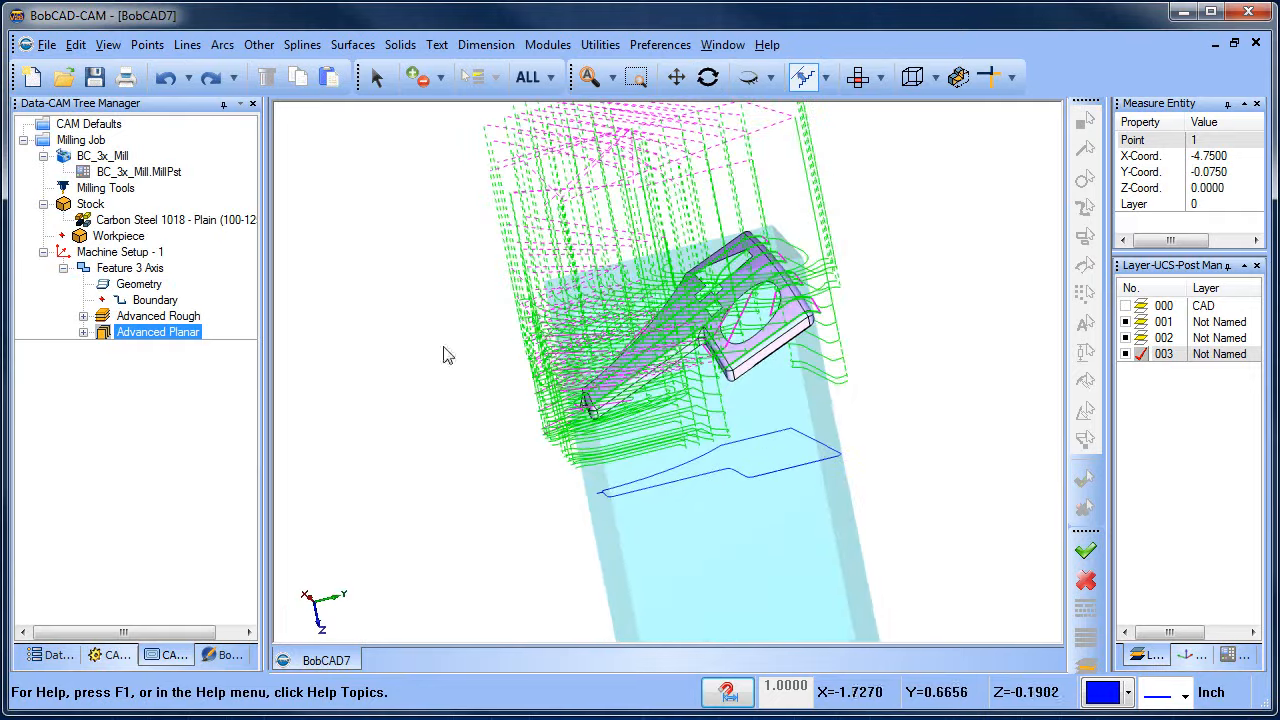
- Blank the Advanced Rough toolpath so that the planar passes over the label part can be inspected
{"action": "left_click", "coordinate": [165, 316]}
{"action": "right_click", "coordinate": [238, 322]}
{"action": "left_click", "coordinate": [300, 432]}
{"action": "middle_click_drag", "start_coordinate": [700, 430], "coordinate": [703, 347]}
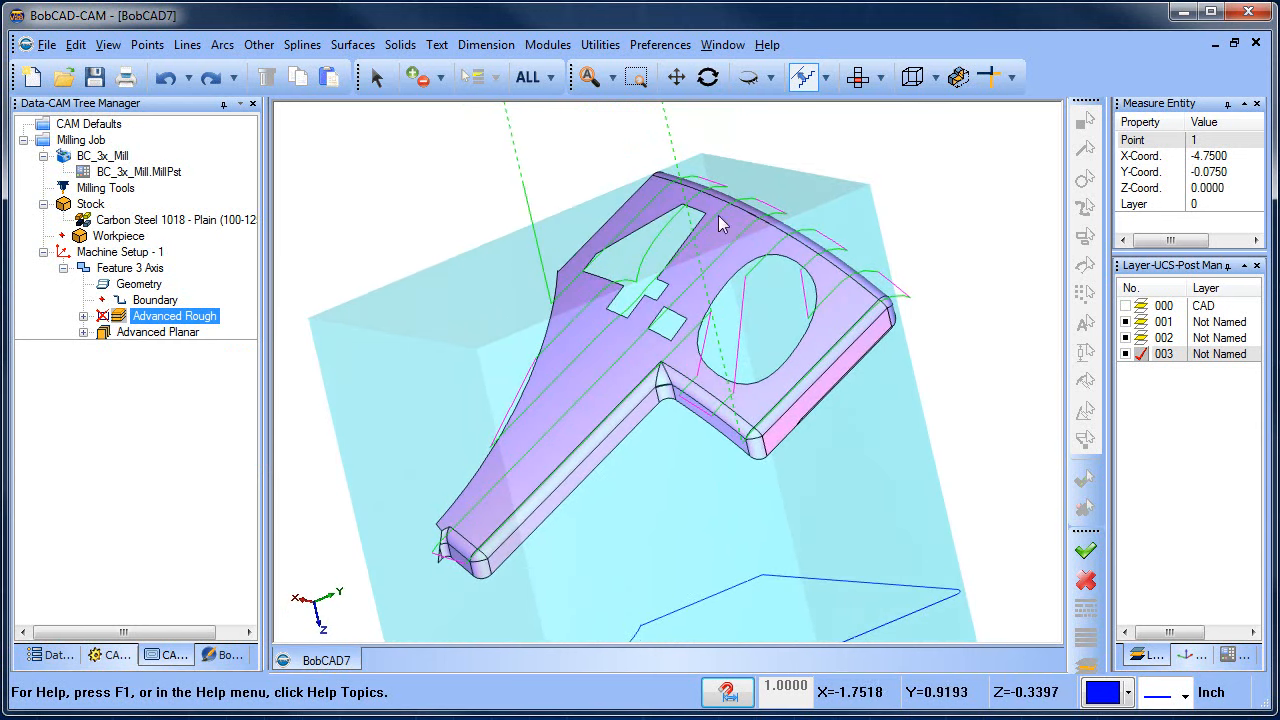
{"action": "middle_click_drag", "start_coordinate": [721, 224], "coordinate": [828, 347]}
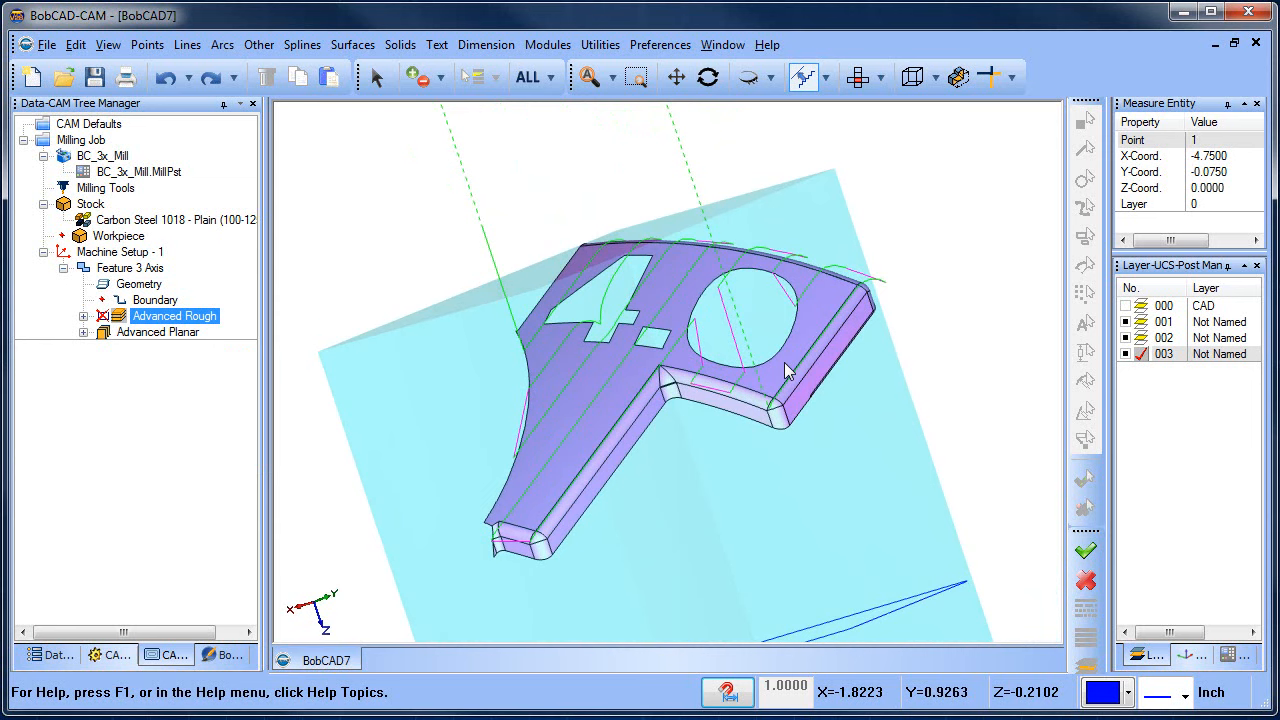
{"action": "middle_click_drag", "start_coordinate": [740, 386], "coordinate": [736, 416]}
- Edit the 3-axis feature again and set the Advanced Planar stepover to 0.001
{"action": "right_click", "coordinate": [140, 302]}
{"action": "left_click", "coordinate": [153, 334]}
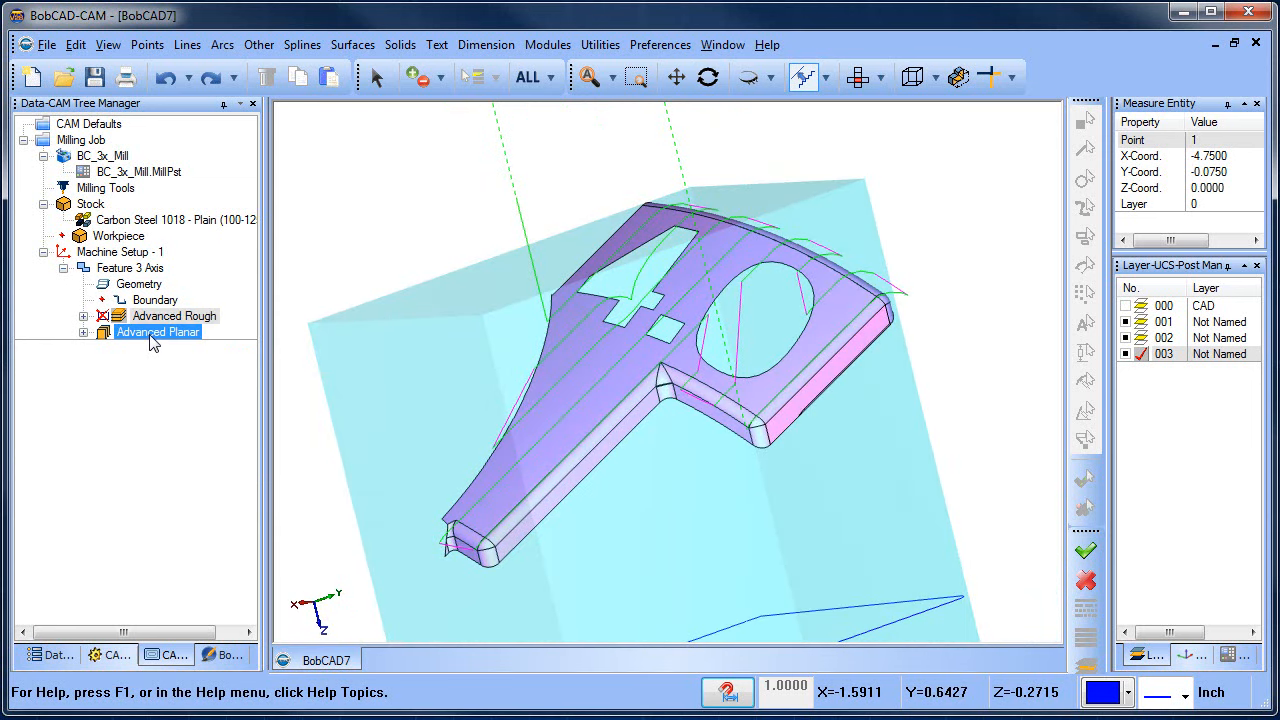
{"action": "right_click", "coordinate": [122, 251]}
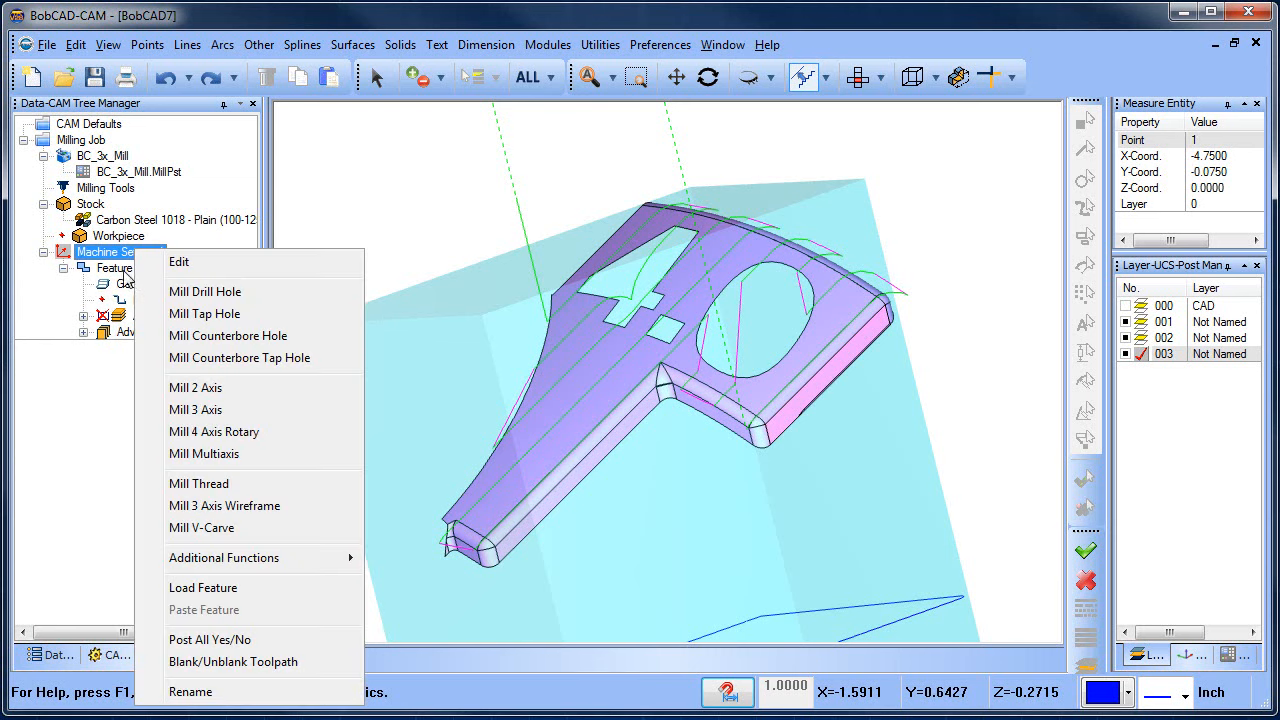
{"action": "right_click", "coordinate": [118, 267]}
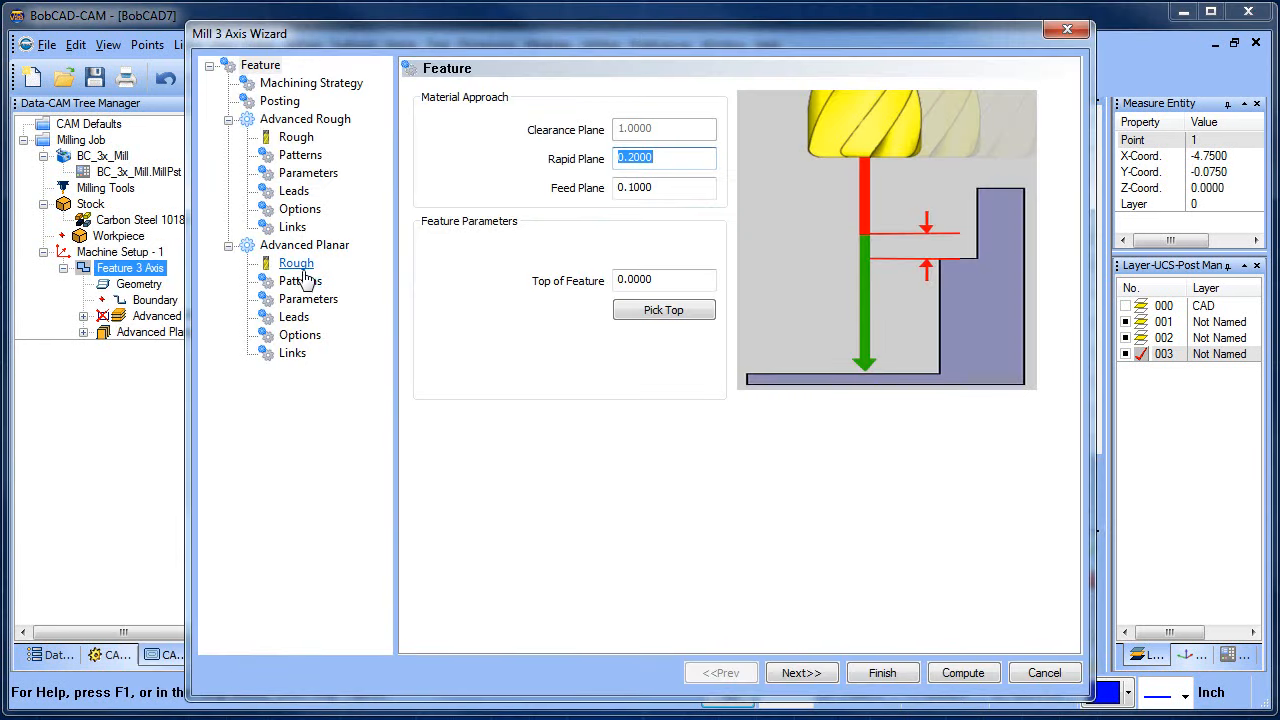
{"action": "left_click", "coordinate": [303, 281]}
{"action": "left_click", "coordinate": [307, 299]}
{"action": "left_click", "coordinate": [294, 317]}
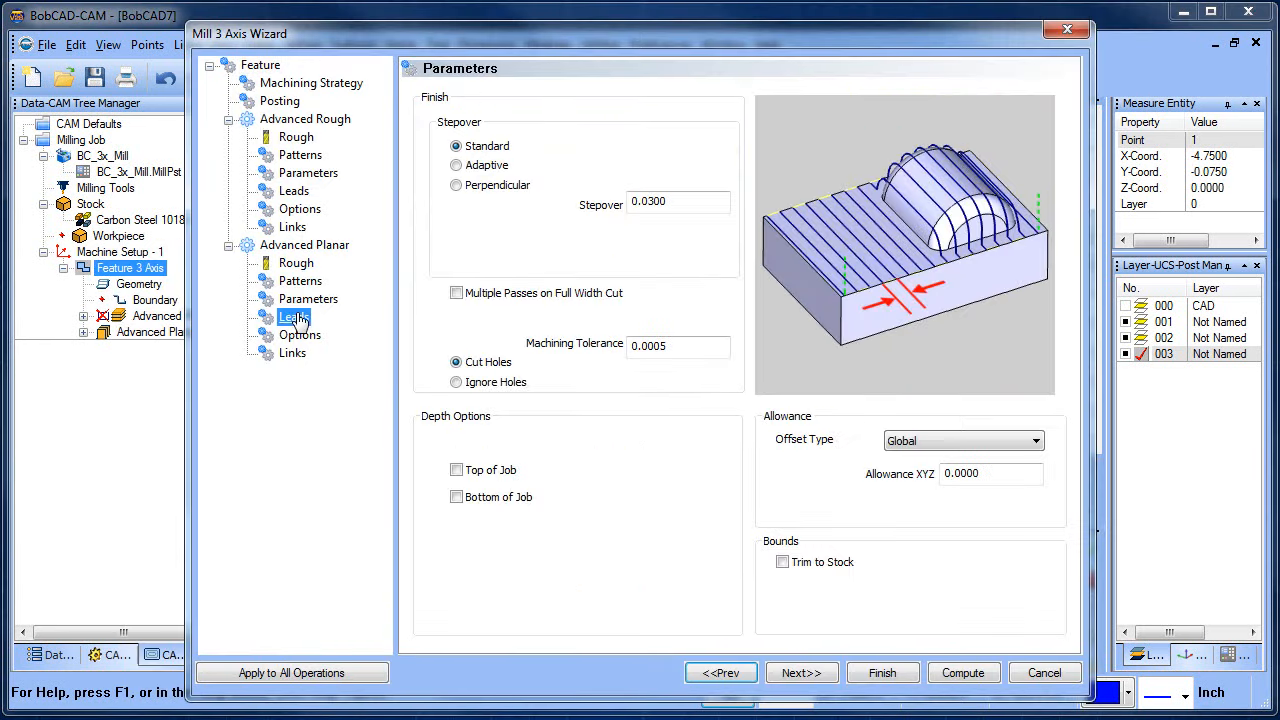
{"action": "left_click", "coordinate": [307, 299]}
{"action": "double_click", "coordinate": [691, 199]}
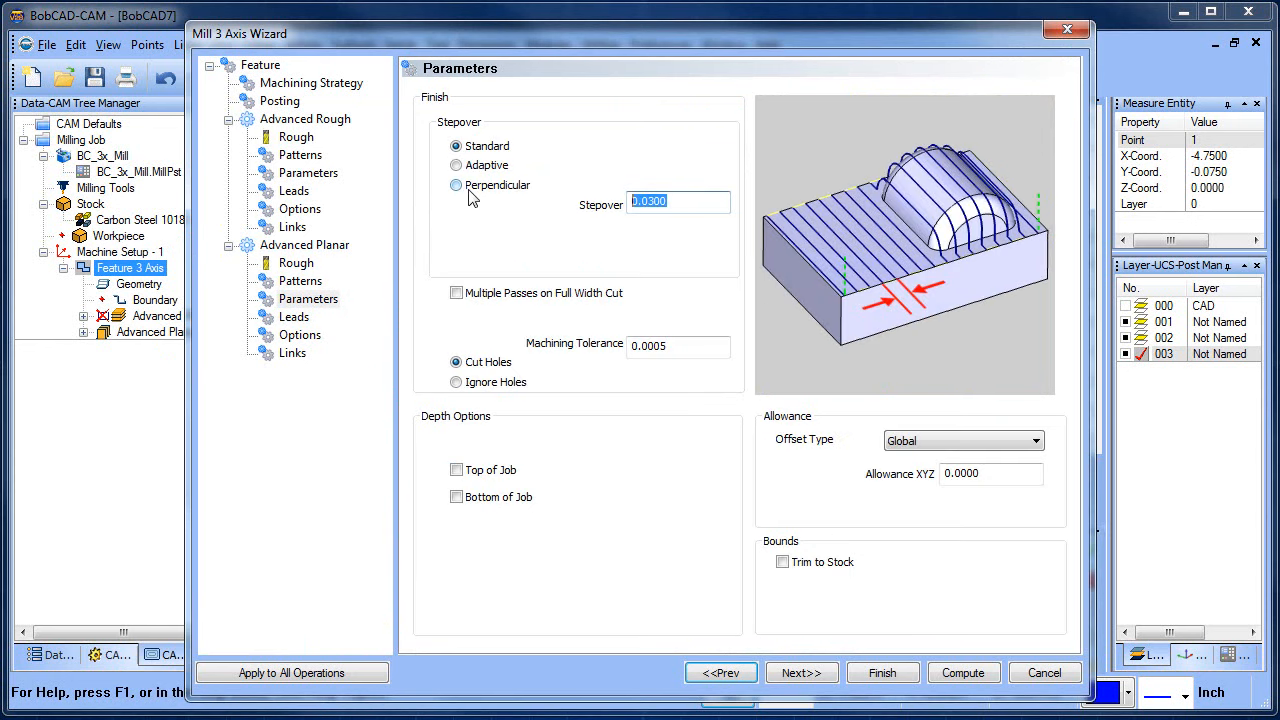
{"action": "left_click", "coordinate": [905, 680]}
- Recompute the Advanced Planar toolpath with the finer stepover
{"action": "left_click", "coordinate": [240, 332]}
{"action": "right_click", "coordinate": [240, 332]}
{"action": "left_click", "coordinate": [257, 350]}
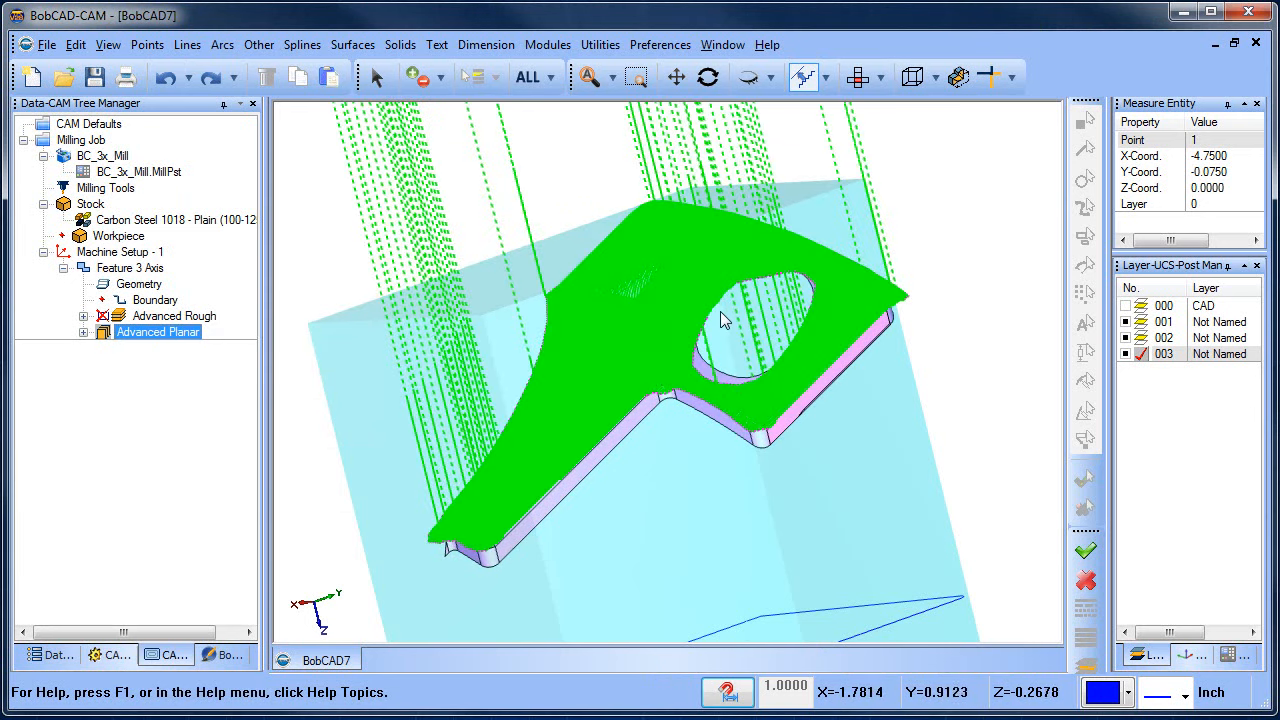
- Examine the dense planar toolpath around the 4.0 cutouts and along the outer edges from several angles
{"action": "middle_click_drag", "start_coordinate": [725, 320], "coordinate": [634, 337]}
{"action": "scroll", "coordinate": [820, 289], "scroll_direction": "up", "scroll_amount": 5}
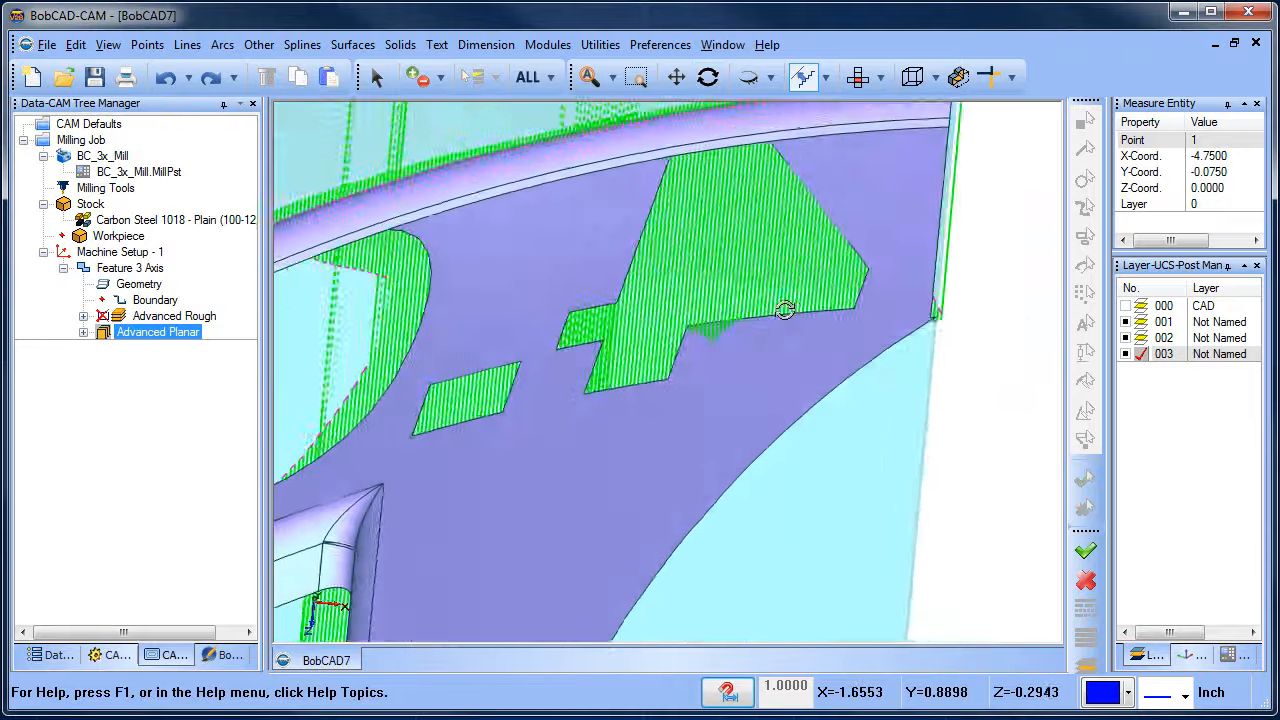
{"action": "scroll", "coordinate": [785, 310], "scroll_direction": "down", "scroll_amount": 4}
{"action": "middle_click_drag", "start_coordinate": [785, 310], "coordinate": [622, 381]}
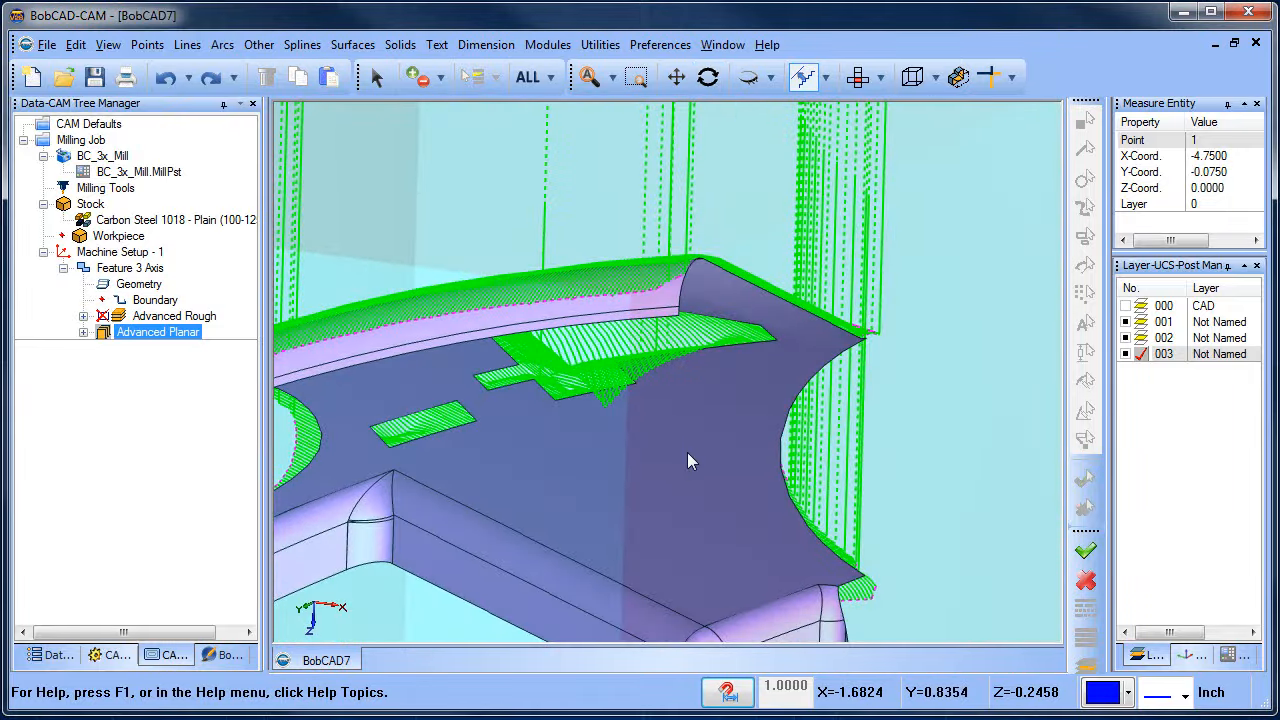
{"action": "scroll", "coordinate": [688, 451], "scroll_direction": "down", "scroll_amount": 4}
{"action": "middle_click_drag", "start_coordinate": [688, 451], "coordinate": [680, 497]}
{"action": "scroll", "coordinate": [723, 491], "scroll_direction": "up", "scroll_amount": 3}
{"action": "scroll", "coordinate": [520, 484], "scroll_direction": "down", "scroll_amount": 4}
{"action": "middle_click_drag", "start_coordinate": [538, 480], "coordinate": [665, 382]}
- Edit the 3-axis feature and enable the Bottom of Job depth limit in the Advanced Planar parameters
{"action": "left_click", "coordinate": [140, 268]}
{"action": "right_click", "coordinate": [141, 268]}
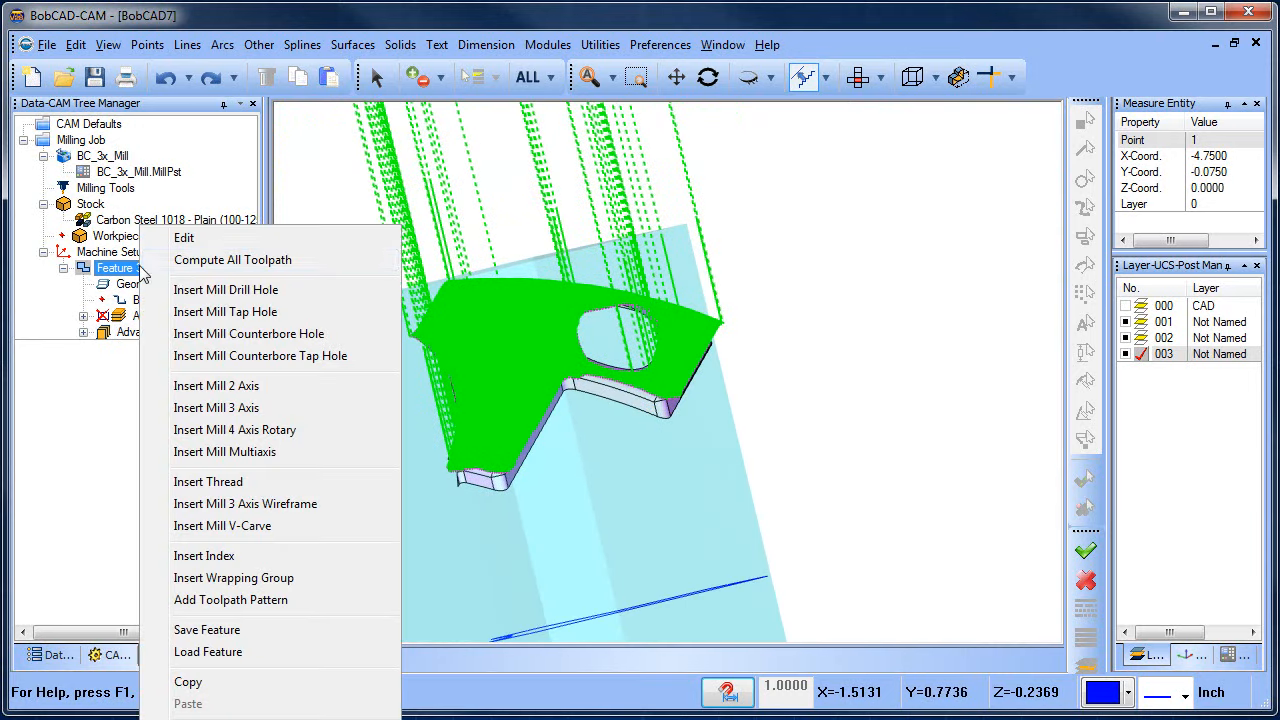
{"action": "left_click", "coordinate": [213, 246]}
{"action": "left_click", "coordinate": [300, 281]}
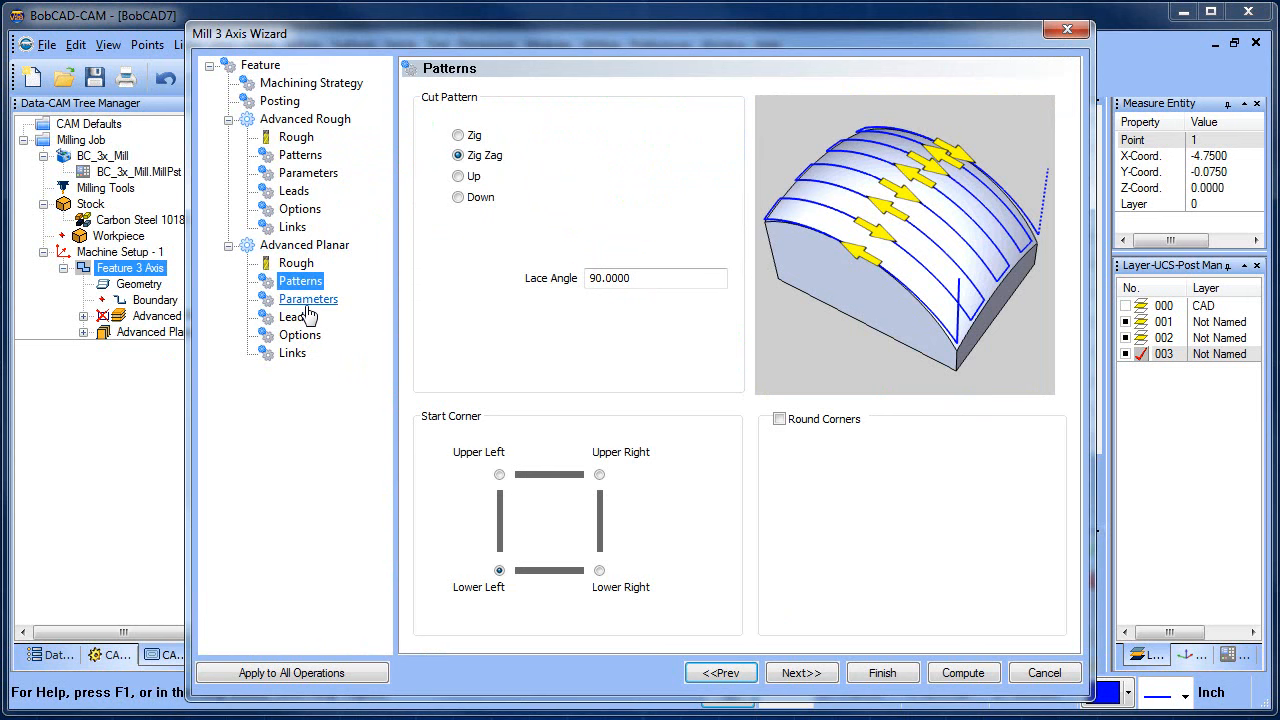
{"action": "left_click", "coordinate": [308, 300]}
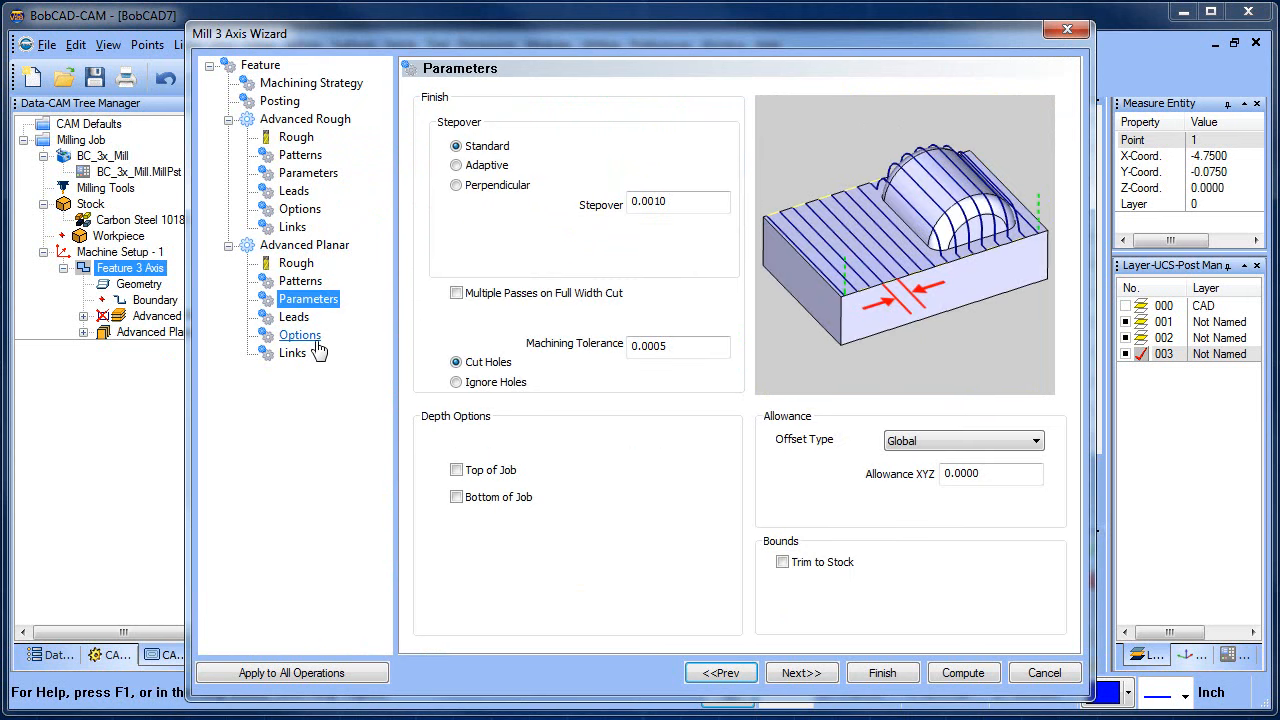
{"action": "left_click", "coordinate": [300, 336]}
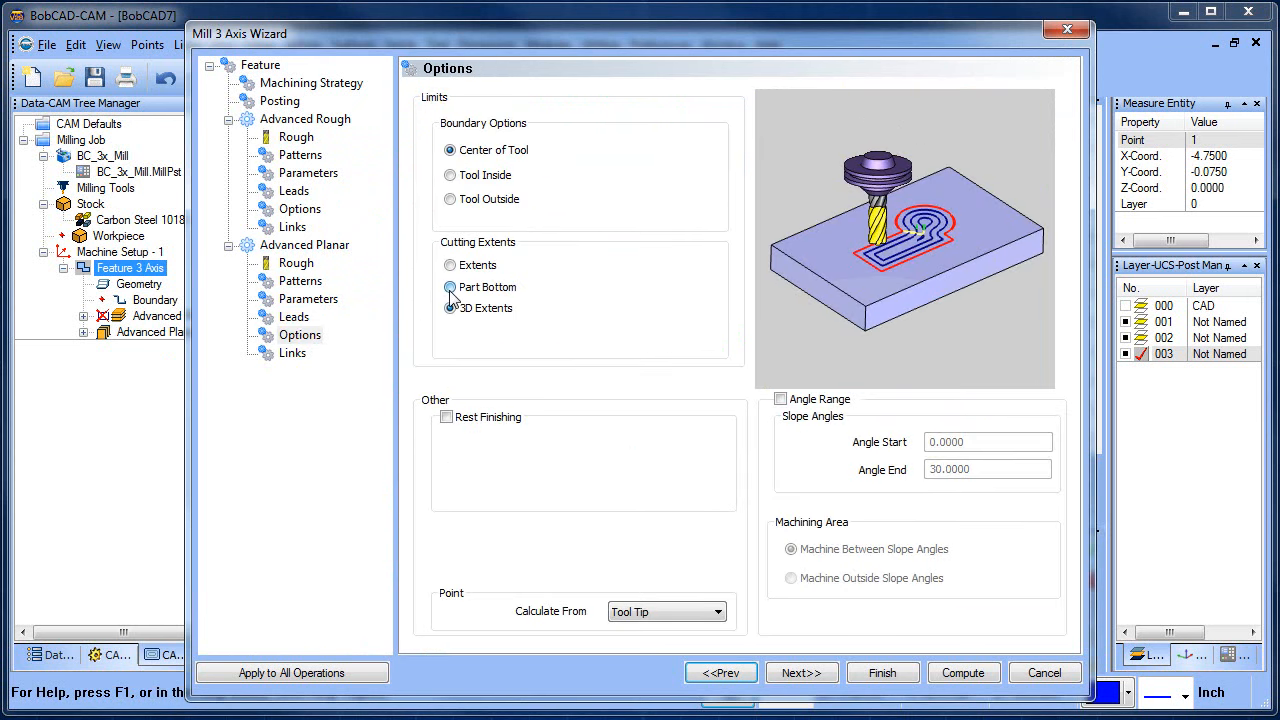
{"action": "left_click", "coordinate": [290, 283]}
{"action": "left_click", "coordinate": [305, 300]}
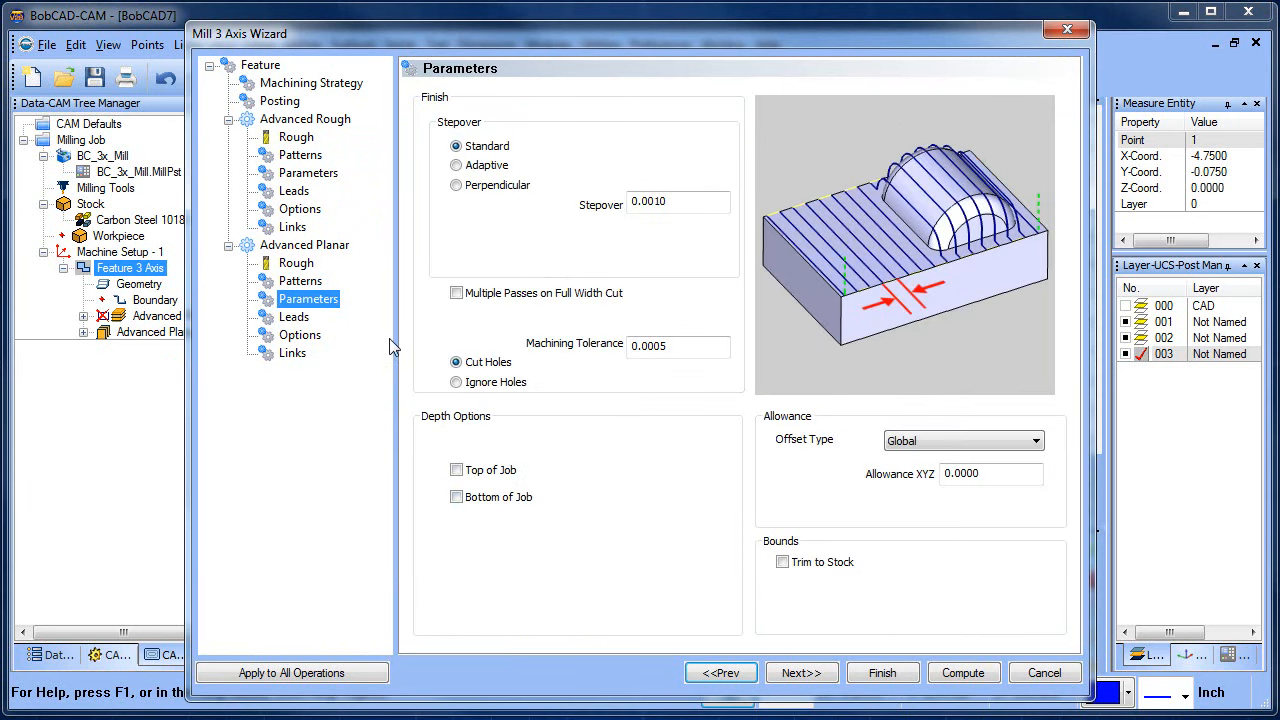
{"action": "left_click", "coordinate": [456, 497]}
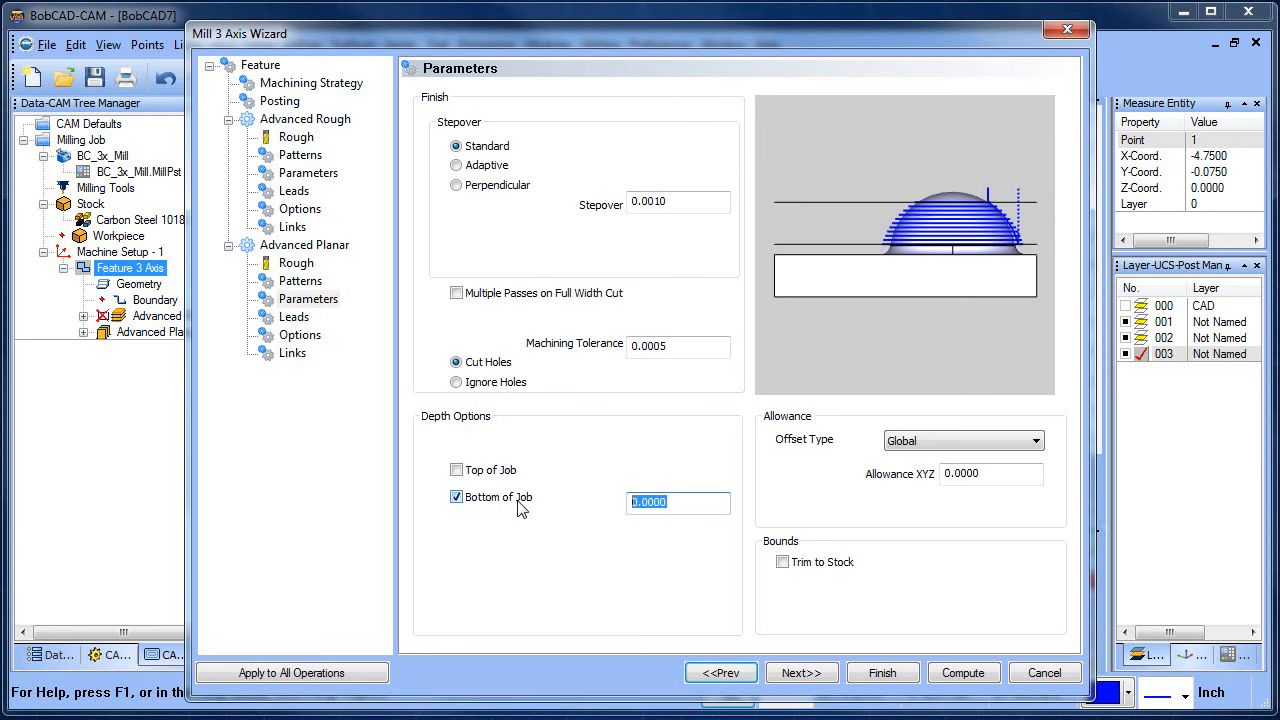
{"action": "left_click", "coordinate": [903, 677]}
- Recompute the Advanced Planar toolpath with the depth limit and inspect its coverage over the label
{"action": "right_click", "coordinate": [175, 333]}
{"action": "left_click", "coordinate": [215, 346]}
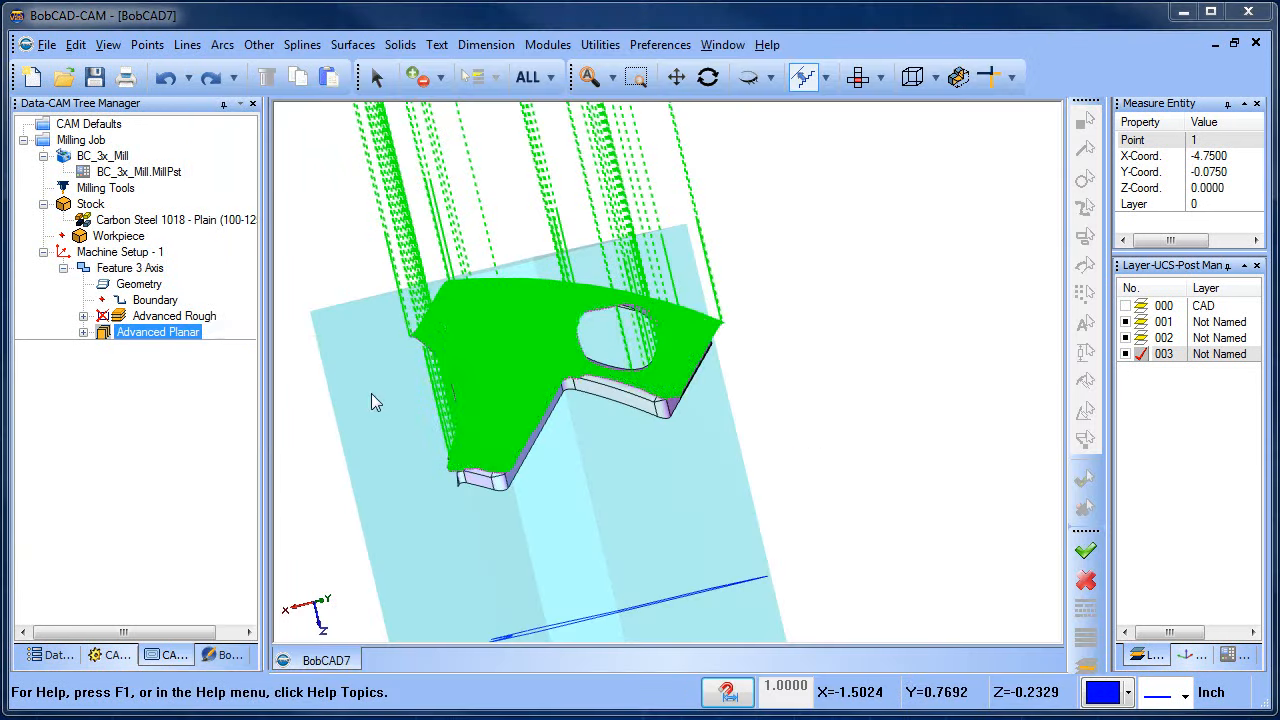
{"action": "left_click_drag", "start_coordinate": [695, 401], "coordinate": [822, 423]}
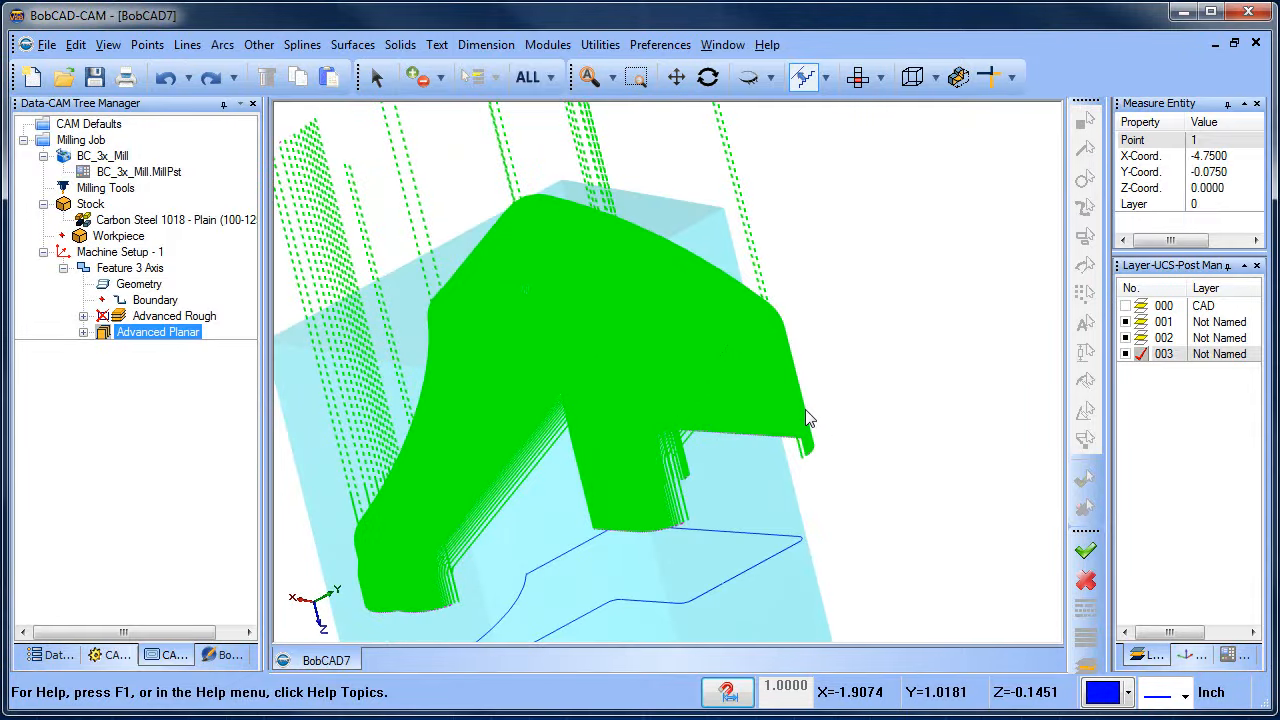
{"action": "scroll", "coordinate": [760, 425], "scroll_direction": "up", "scroll_amount": 5}
{"action": "middle_click_drag", "start_coordinate": [650, 326], "coordinate": [579, 342]}
{"action": "scroll", "coordinate": [579, 342], "scroll_direction": "down", "scroll_amount": 5}
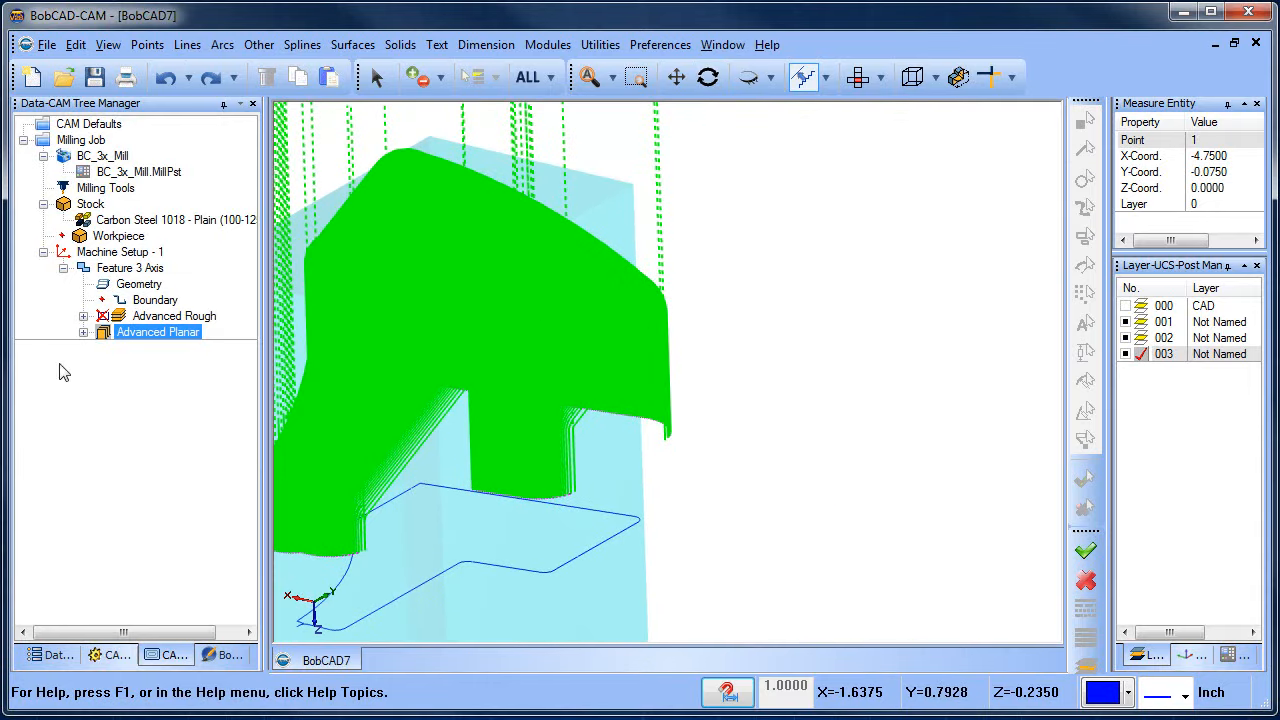
- Blank the Advanced Planar toolpath and bring the bare label part with its 4.0 cutouts into view
{"action": "right_click", "coordinate": [161, 337]}
{"action": "left_click", "coordinate": [195, 445]}
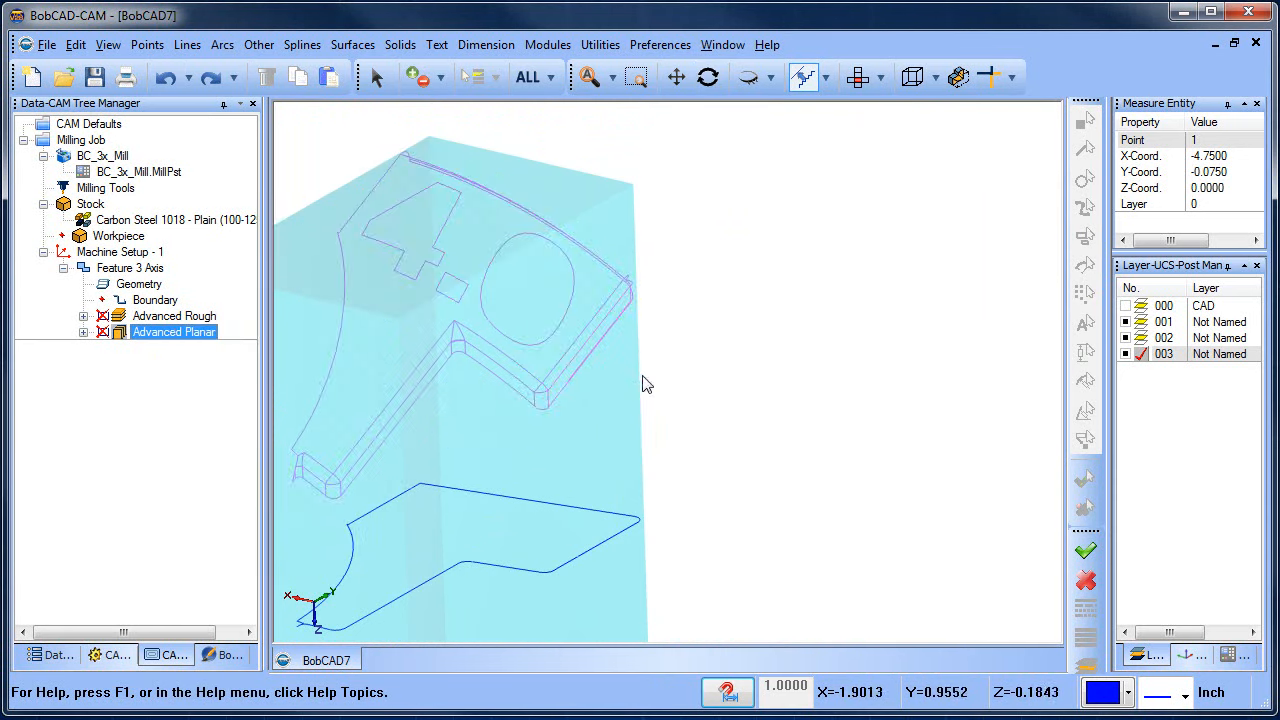
{"action": "scroll", "coordinate": [536, 301], "scroll_direction": "up", "scroll_amount": 3}
{"action": "scroll", "coordinate": [523, 317], "scroll_direction": "down", "scroll_amount": 2}
{"action": "middle_click_drag", "start_coordinate": [548, 328], "coordinate": [667, 351]}
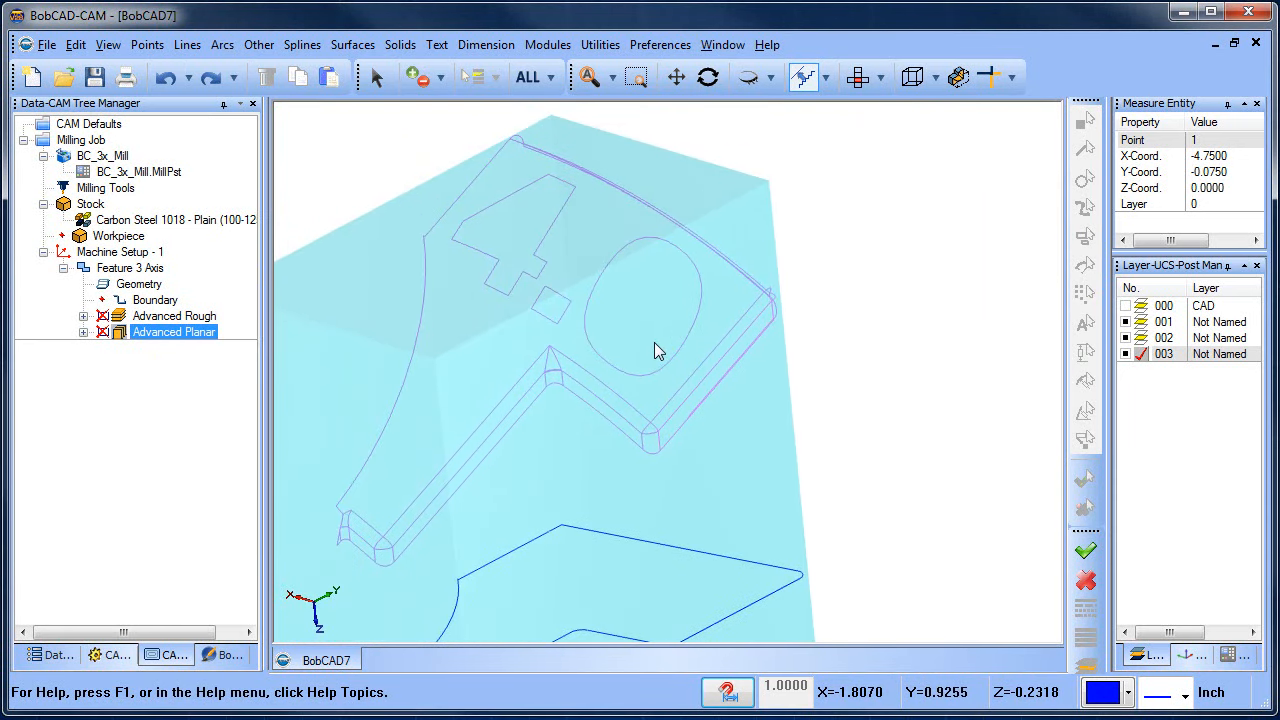
{"action": "middle_click_drag", "start_coordinate": [694, 323], "coordinate": [593, 272]}
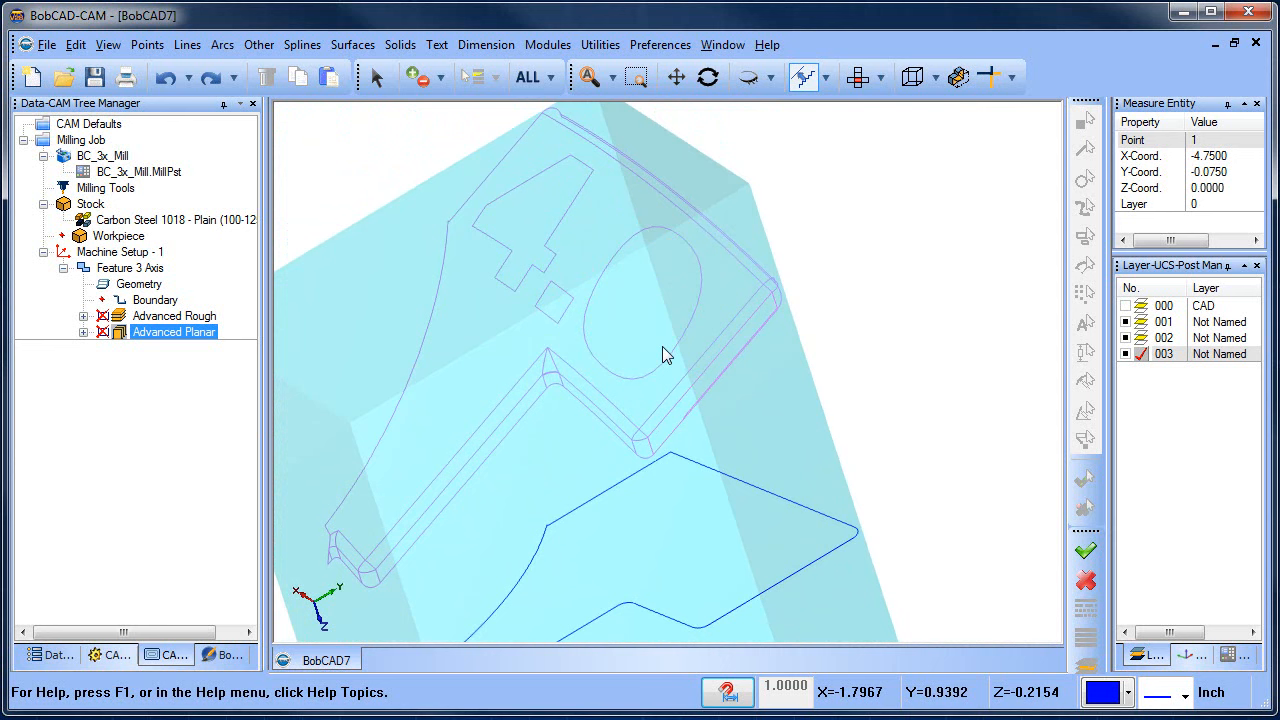
- Add layer 004 as the active layer and extract the edges of the label's main face onto it without Z-plane projection
{"action": "right_click", "coordinate": [1192, 372]}
{"action": "left_click", "coordinate": [1235, 364]}
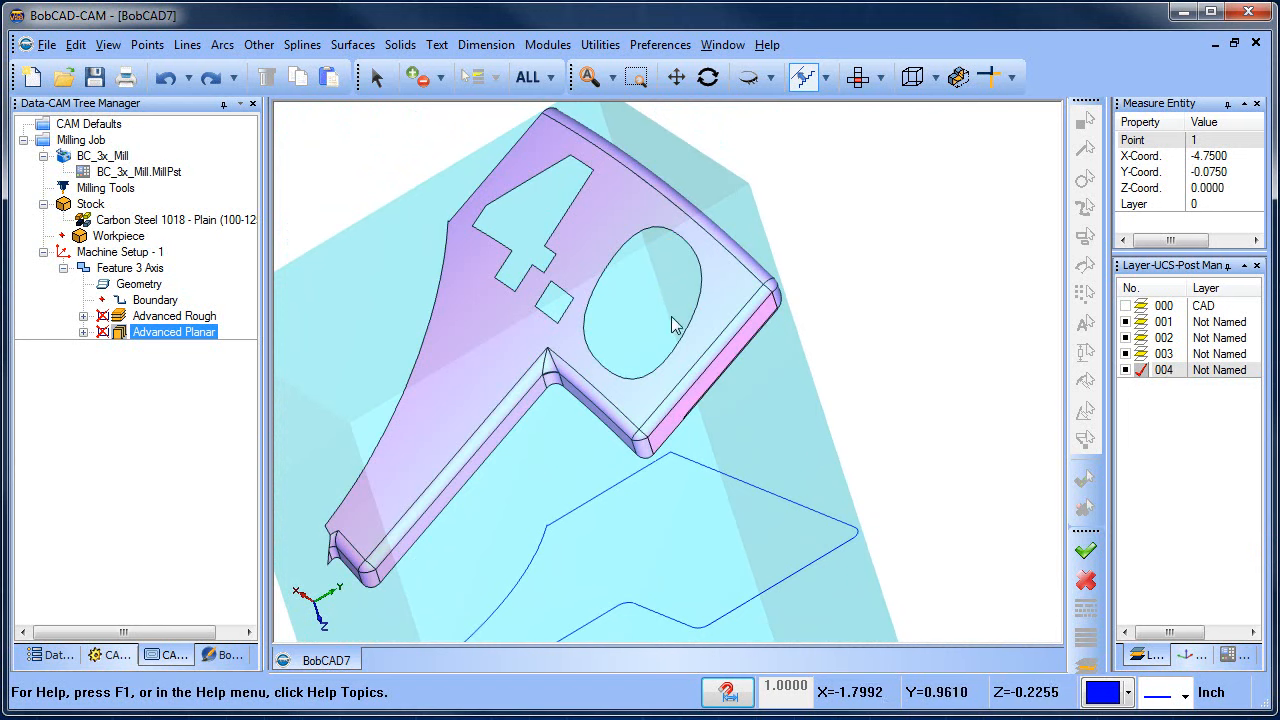
{"action": "left_click", "coordinate": [600, 44]}
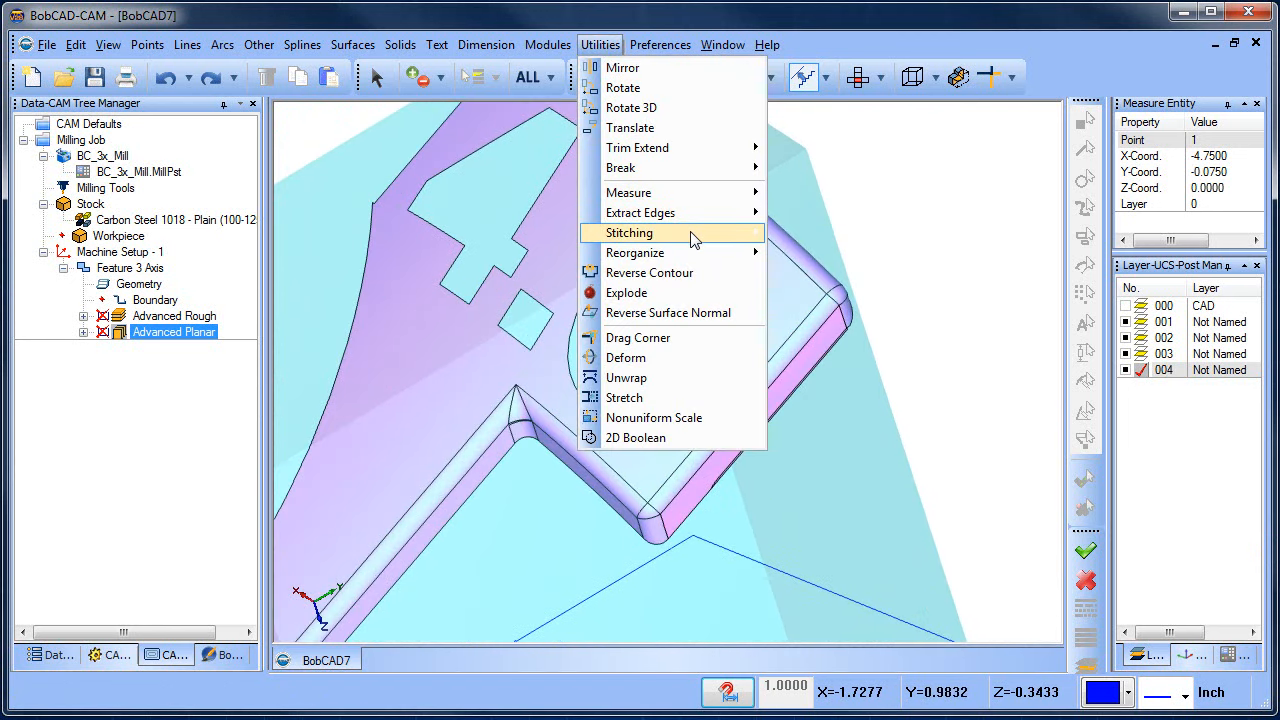
{"action": "mouse_move", "coordinate": [640, 212]}
{"action": "left_click", "coordinate": [808, 211]}
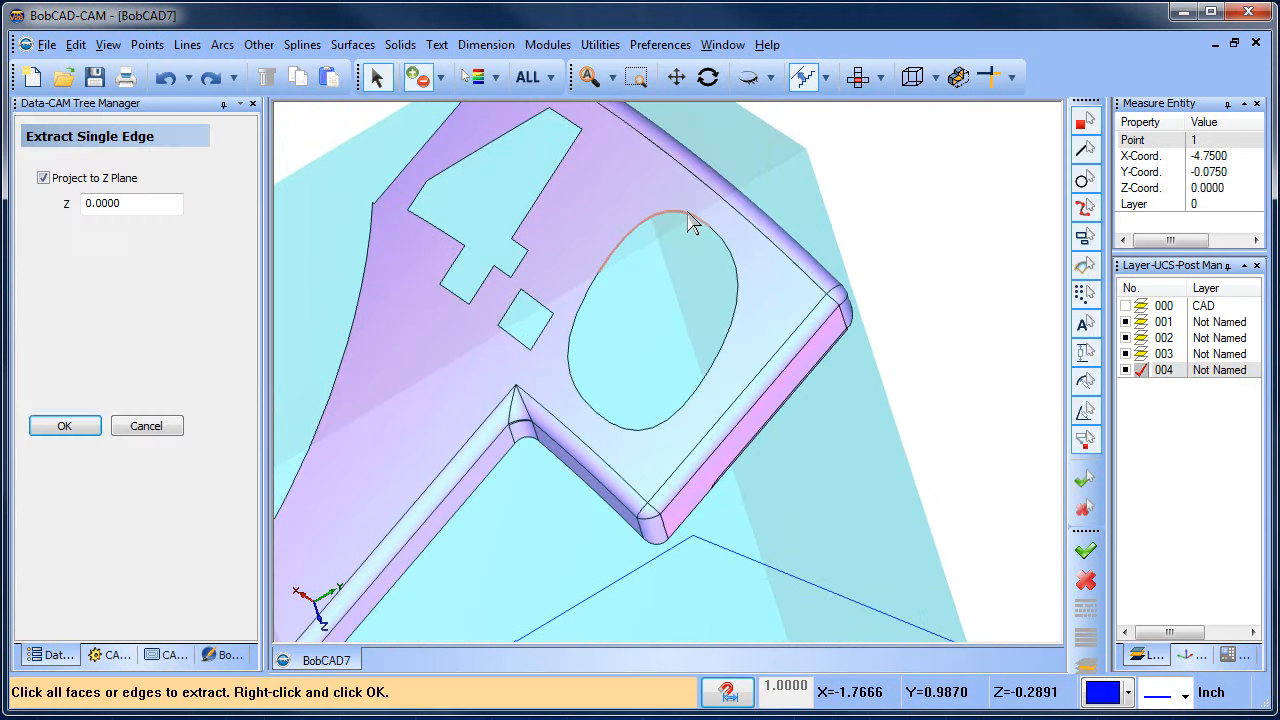
{"action": "left_click", "coordinate": [634, 194]}
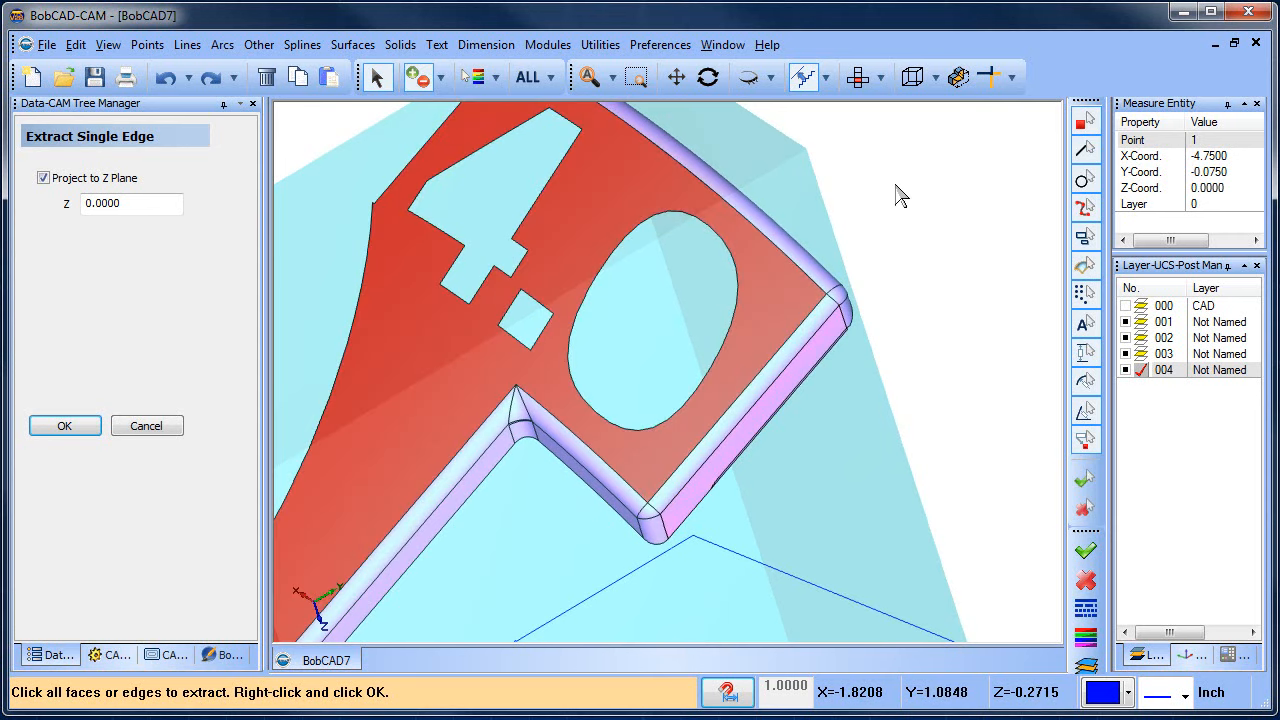
{"action": "left_click", "coordinate": [43, 178]}
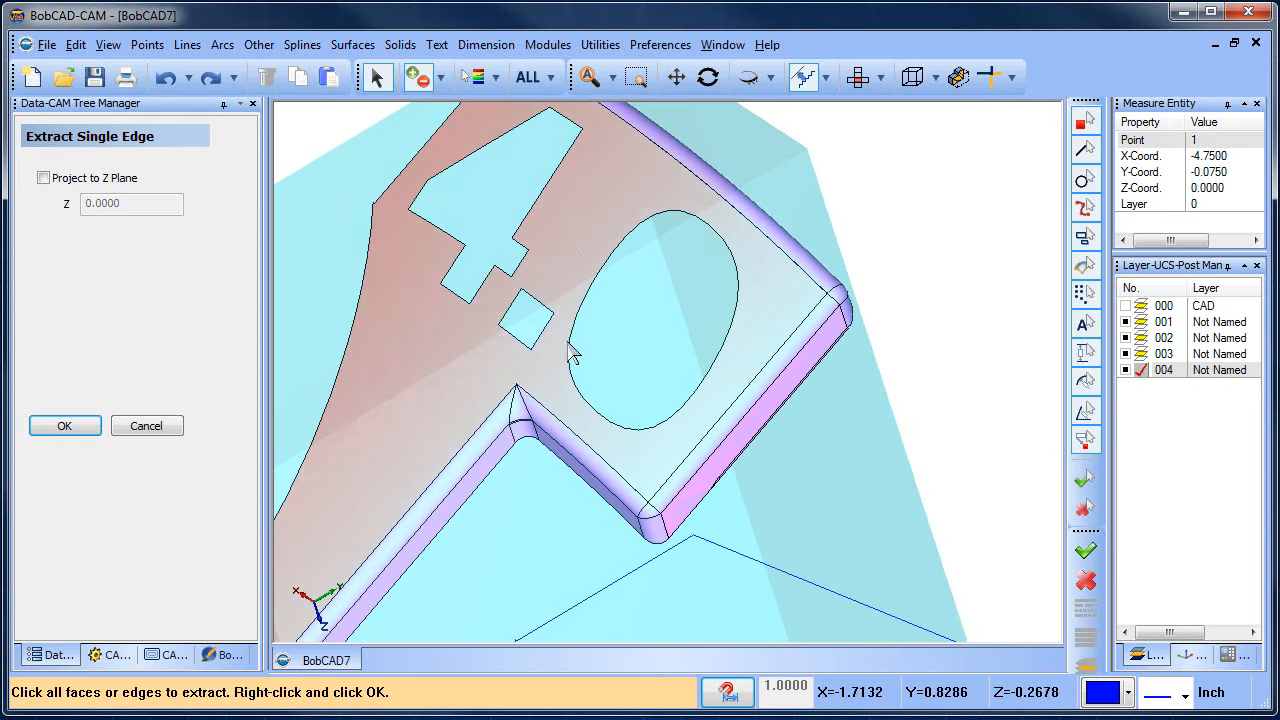
{"action": "left_click", "coordinate": [608, 237]}
{"action": "left_click", "coordinate": [65, 427]}
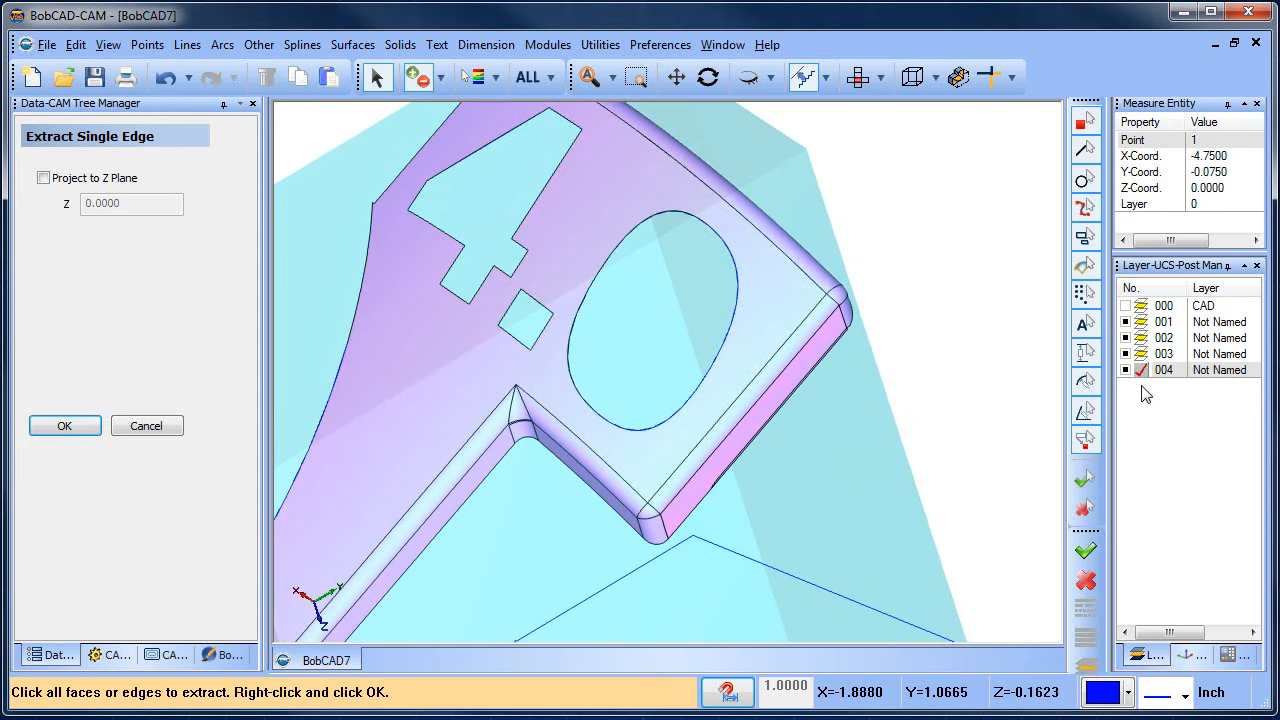
- Hide layers 001 to 003 and join two opposite curve endpoints of the zero's outline with a straight line
{"action": "left_click", "coordinate": [1125, 322]}
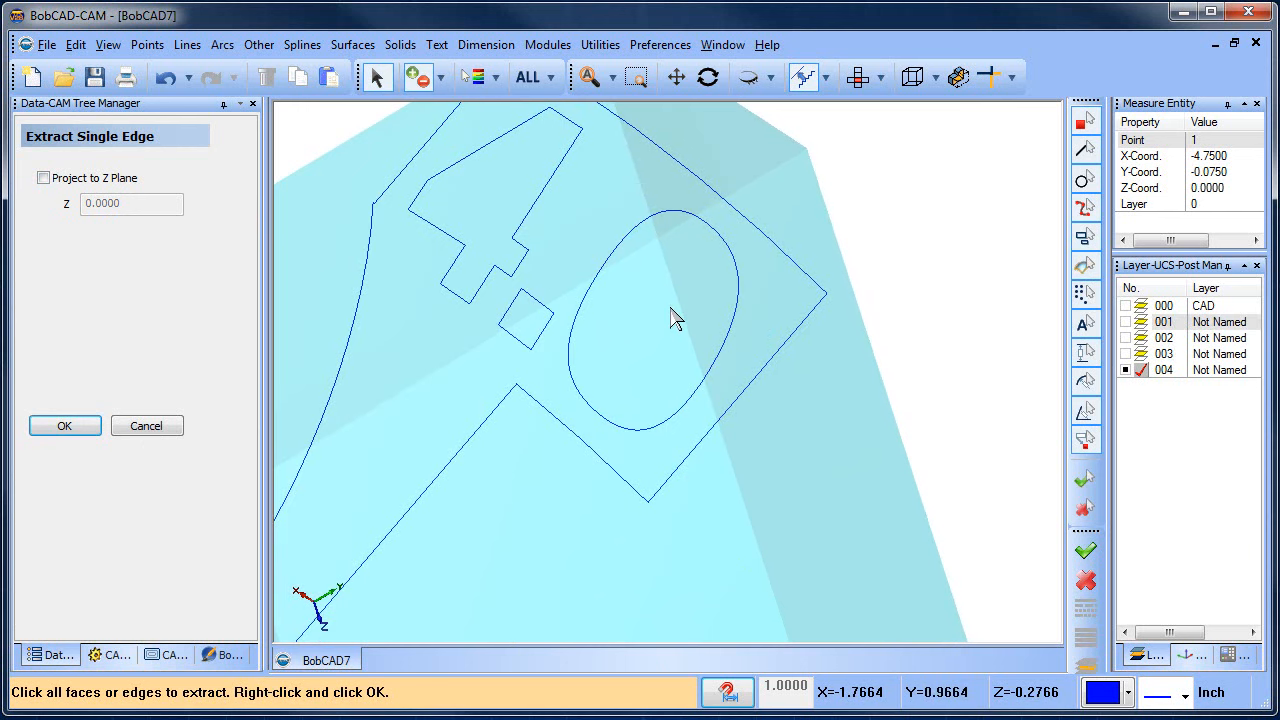
{"action": "scroll", "coordinate": [654, 323], "scroll_direction": "up", "scroll_amount": 2}
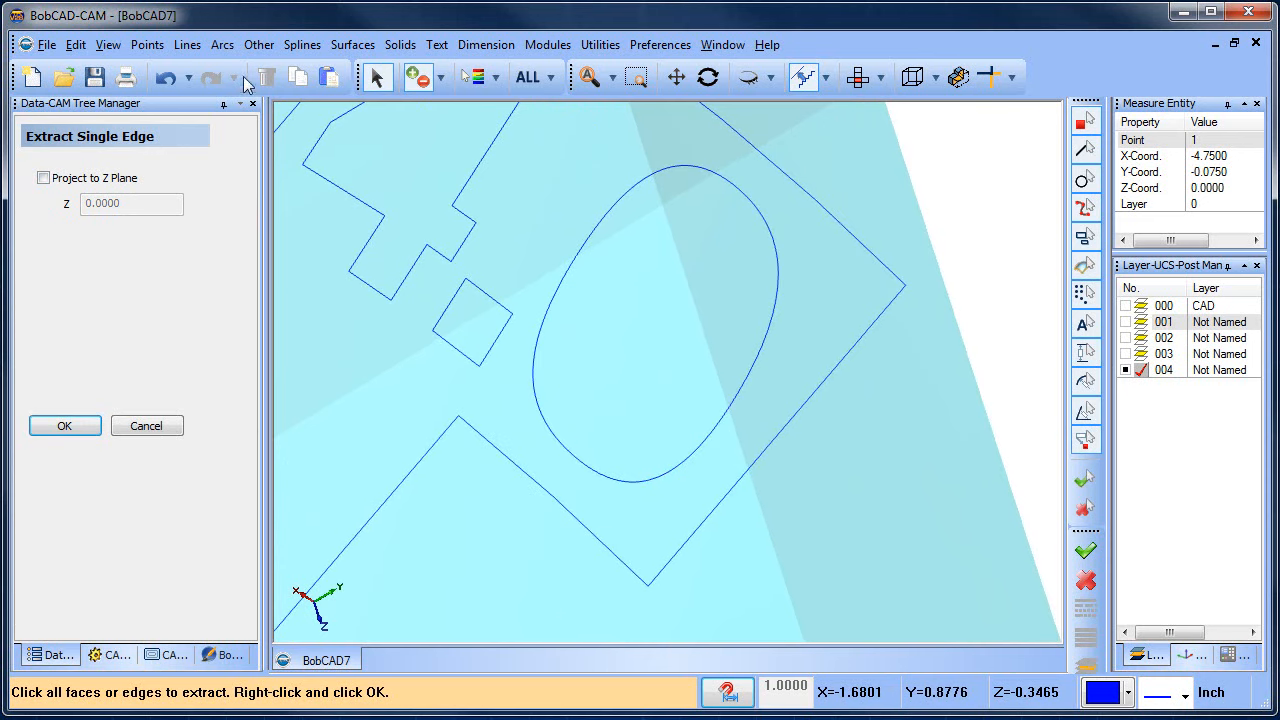
{"action": "left_click", "coordinate": [187, 44]}
{"action": "left_click", "coordinate": [222, 114]}
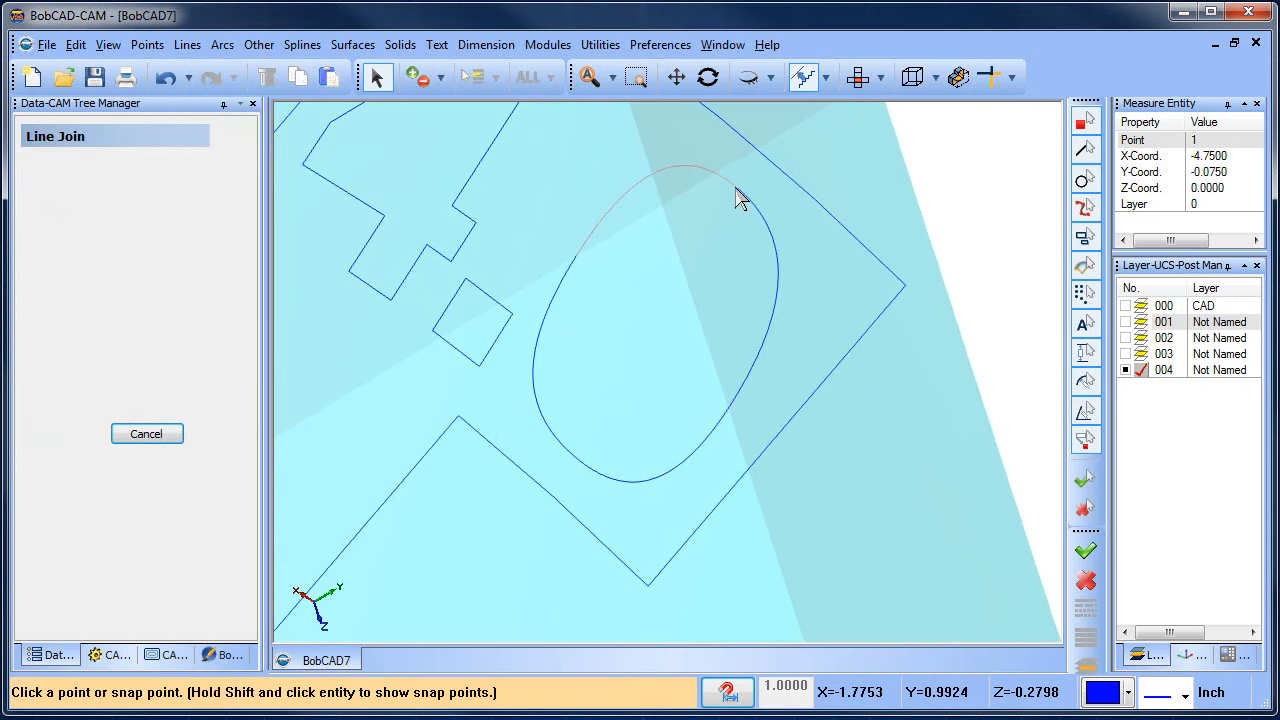
{"action": "left_click", "coordinate": [737, 188]}
{"action": "left_click", "coordinate": [573, 457]}
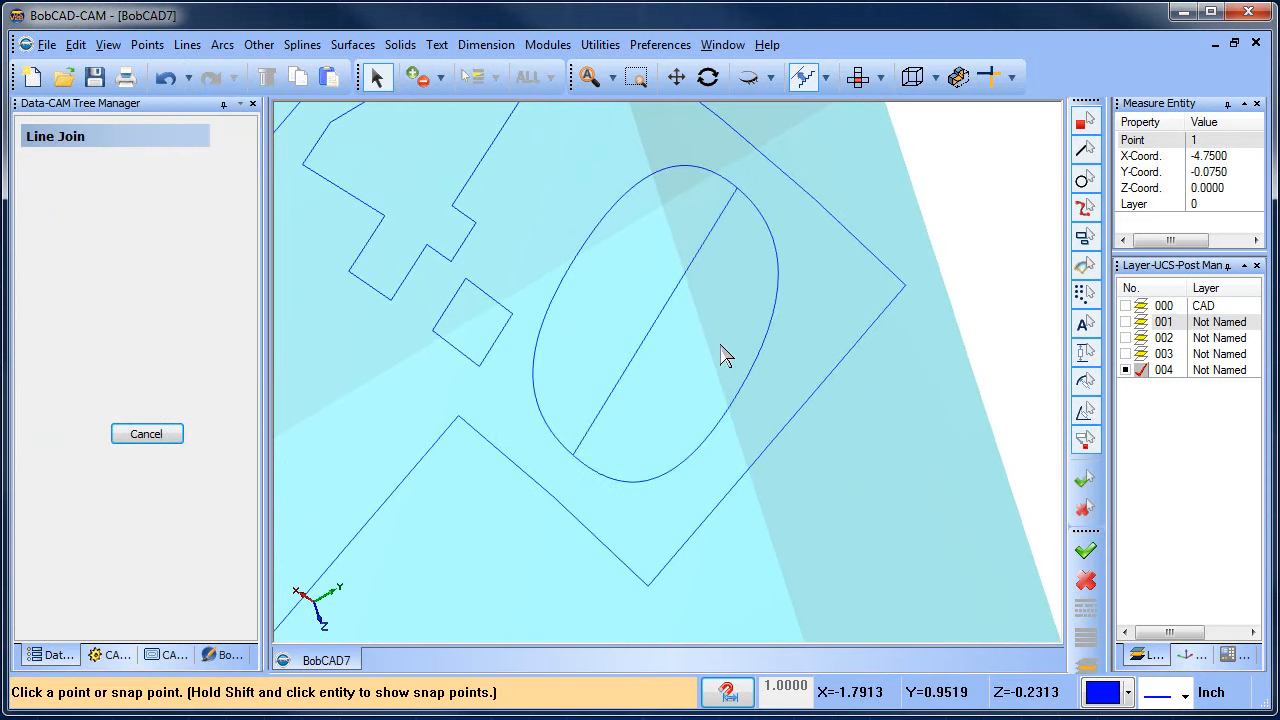
{"action": "right_click", "coordinate": [737, 326]}
{"action": "left_click", "coordinate": [783, 357]}
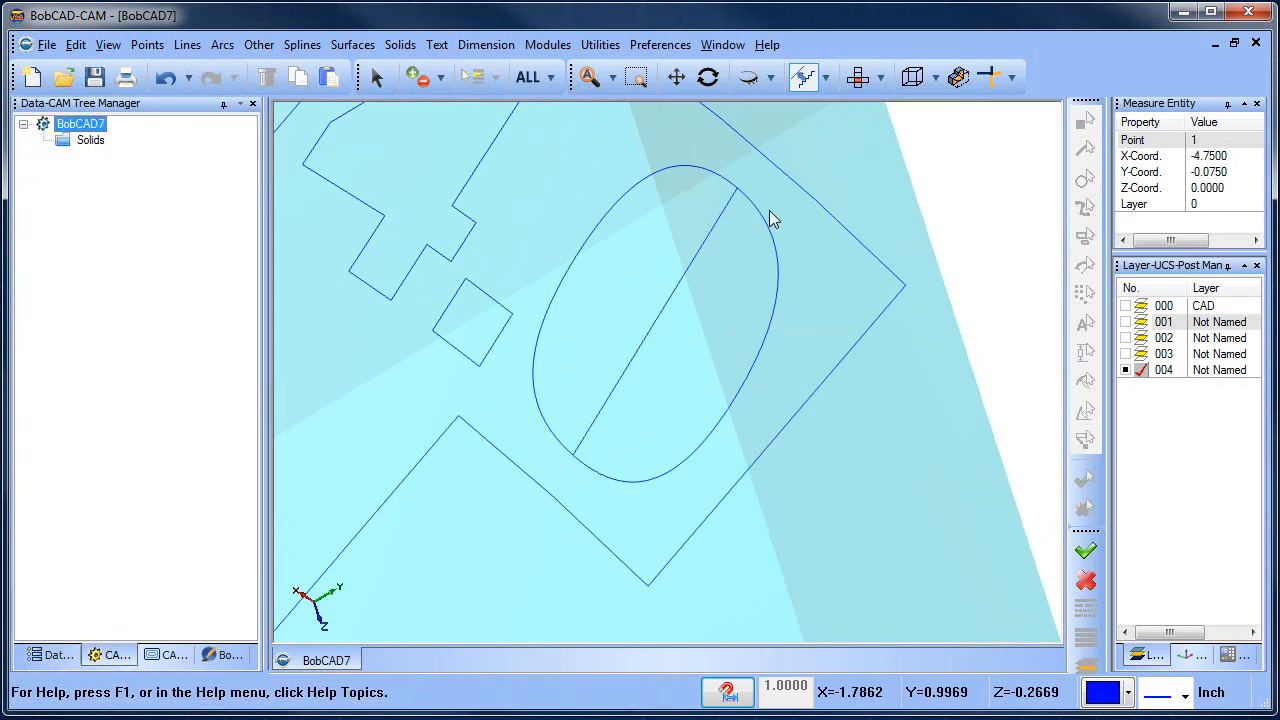
- Create a Cross Section Surface filling the zero cutout, using the outline's two halves as chains
{"action": "left_click", "coordinate": [374, 47]}
{"action": "left_click", "coordinate": [405, 214]}
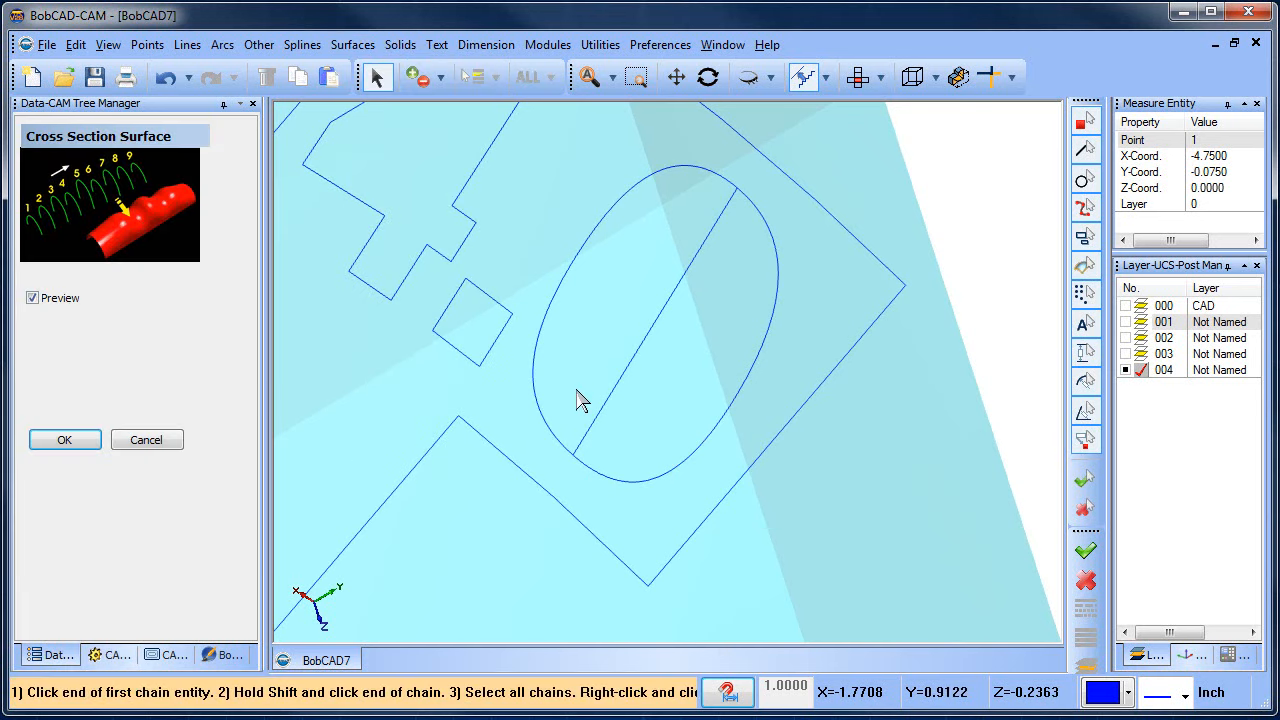
{"action": "left_click", "coordinate": [554, 299]}
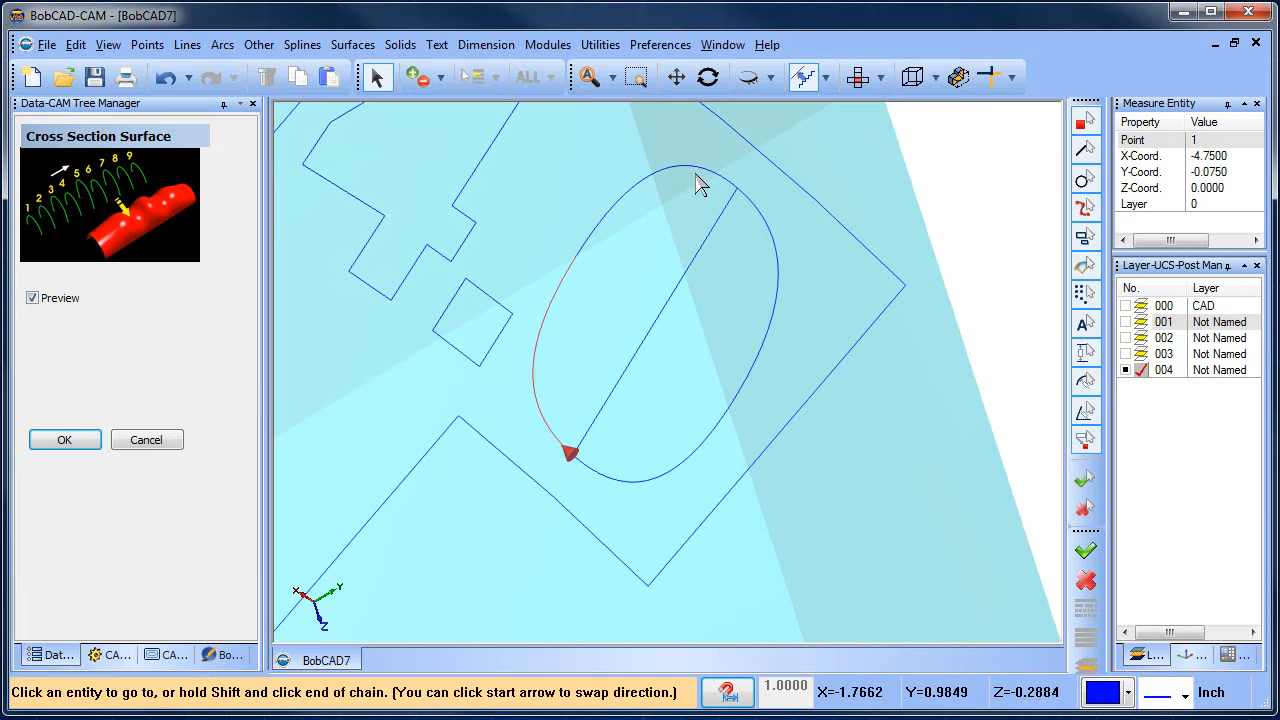
{"action": "left_click", "coordinate": [725, 191]}
{"action": "left_click", "coordinate": [686, 213], "text": "shift"}
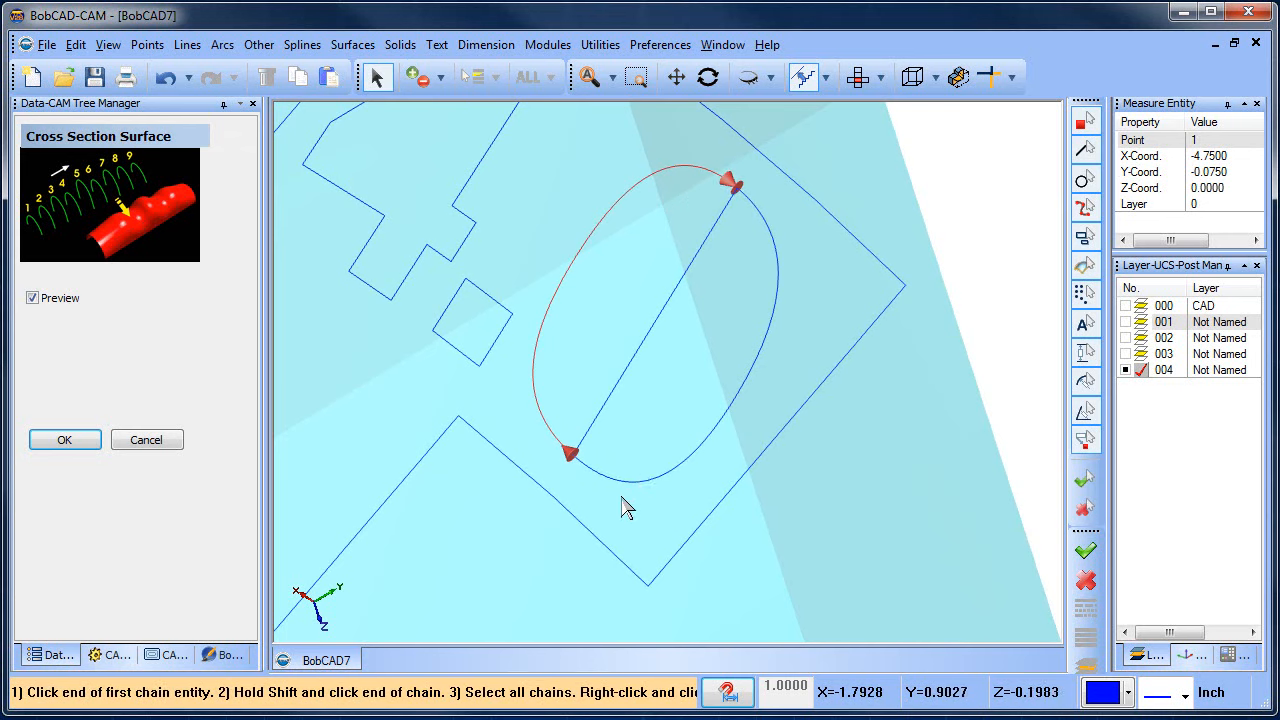
{"action": "left_click", "coordinate": [727, 425]}
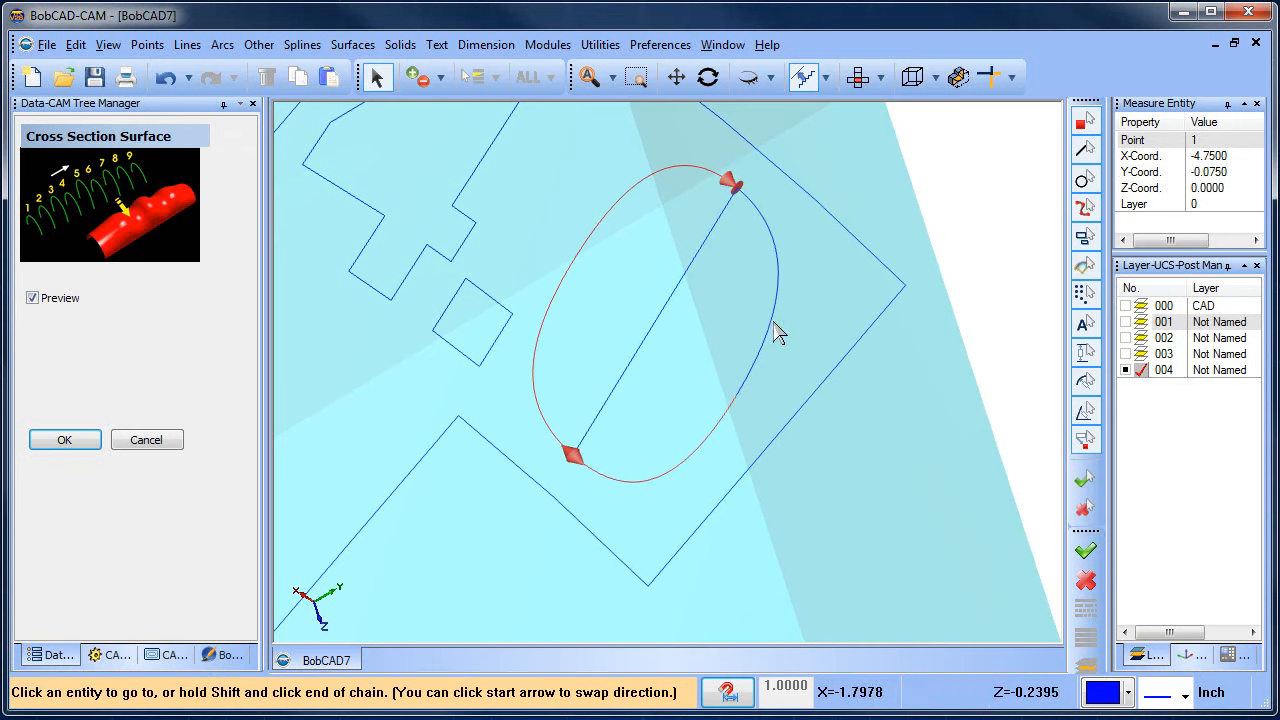
{"action": "left_click", "coordinate": [755, 205]}
{"action": "left_click", "coordinate": [803, 247], "text": "shift"}
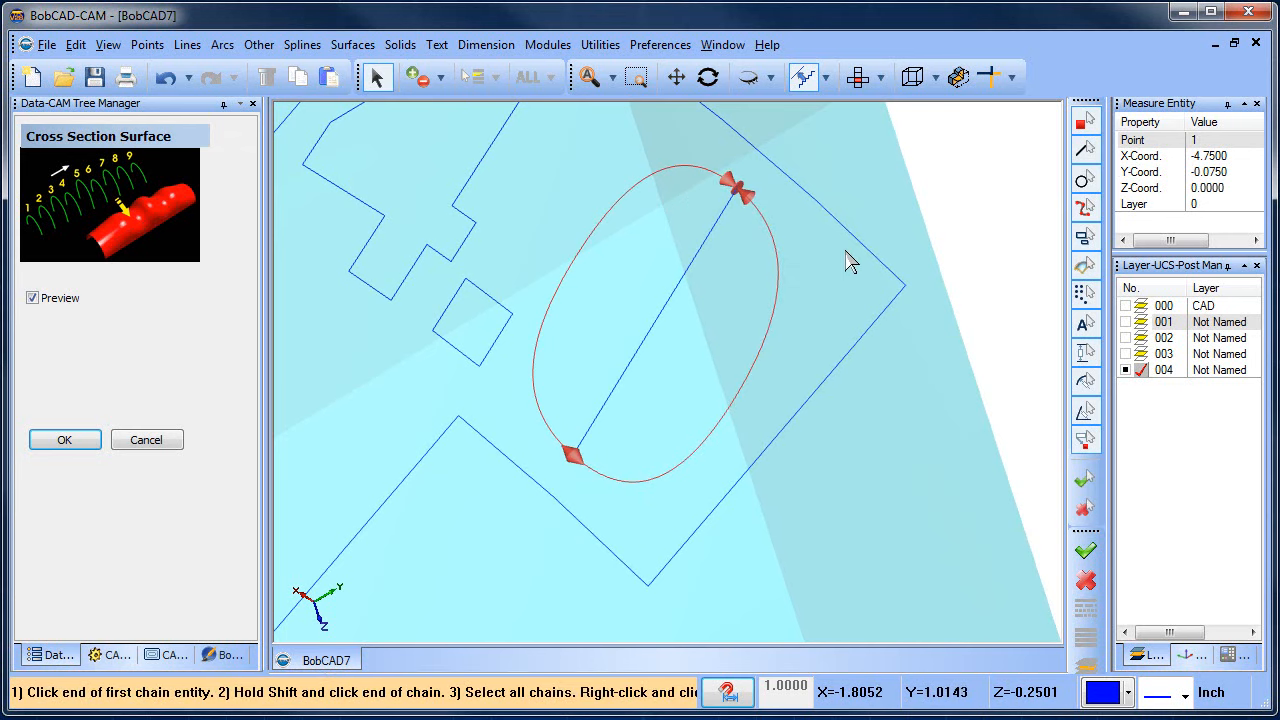
{"action": "key", "text": "space"}
- Create a Cross Section Surface filling the square decimal-point cutout from its two opposite edges
{"action": "middle_click_drag", "start_coordinate": [700, 343], "coordinate": [617, 441]}
{"action": "scroll", "coordinate": [617, 441], "scroll_direction": "up", "scroll_amount": 3}
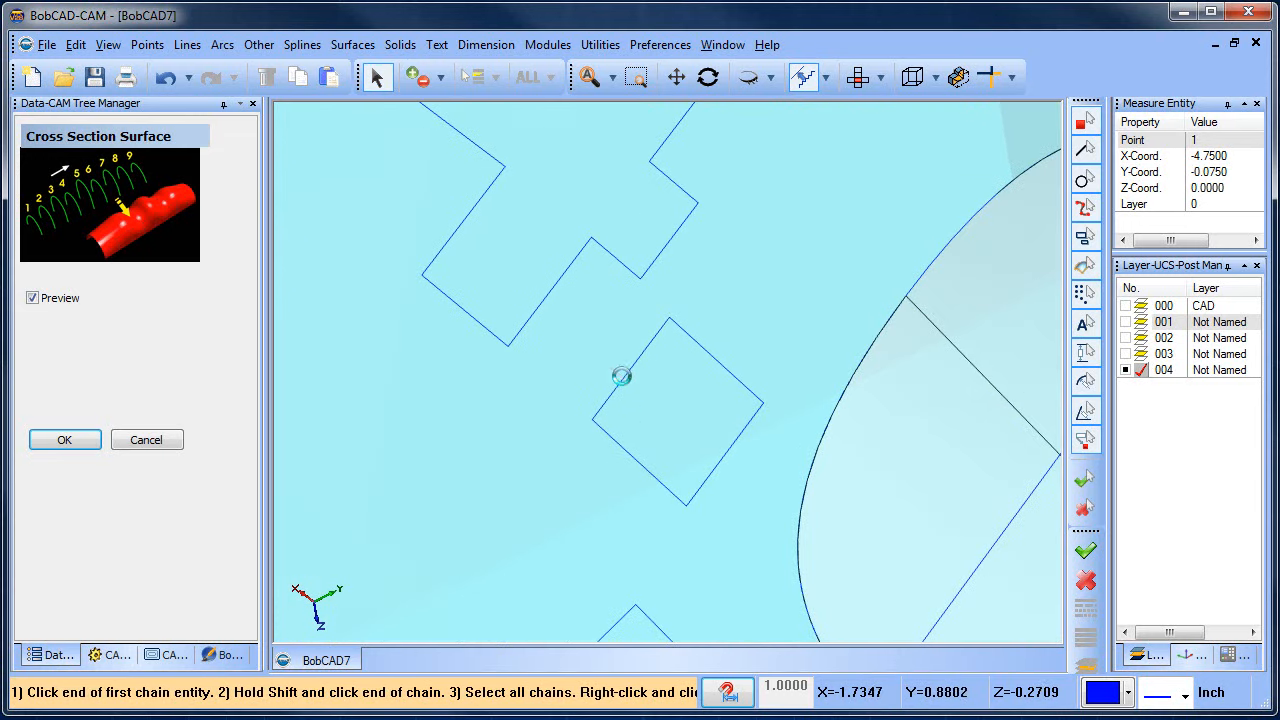
{"action": "left_click", "coordinate": [661, 333]}
{"action": "left_click", "coordinate": [752, 412]}
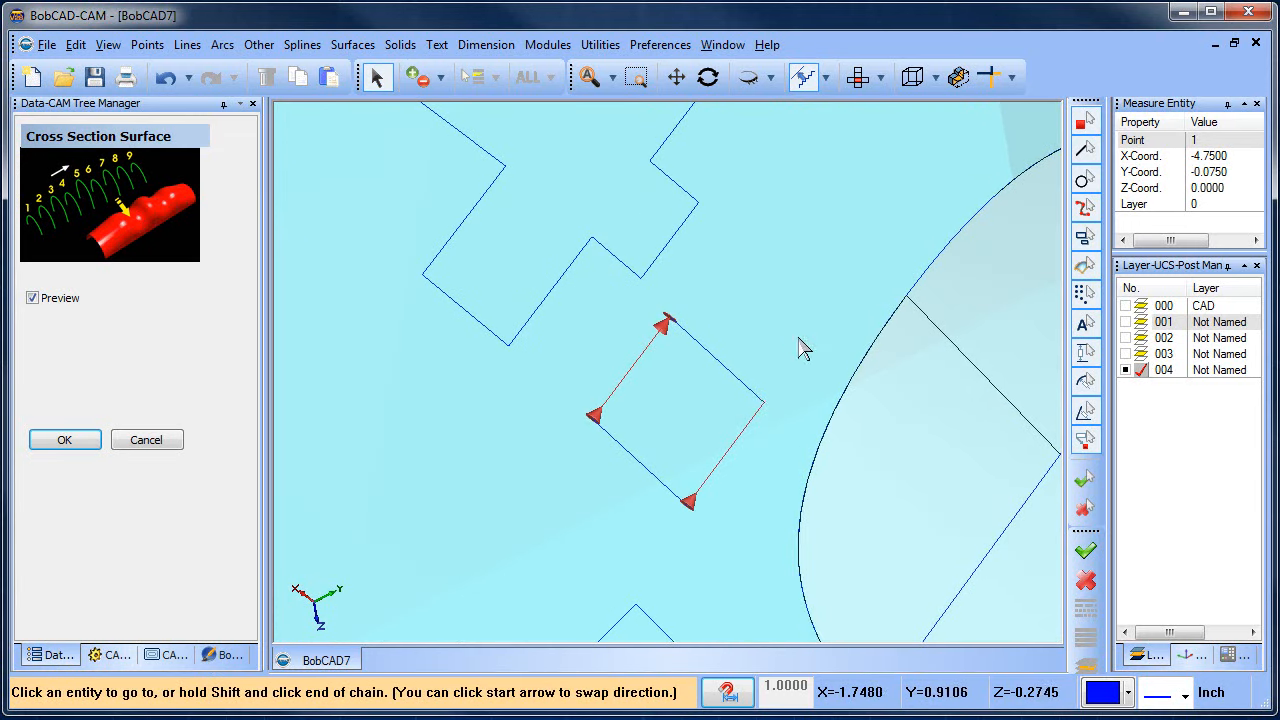
{"action": "right_click", "coordinate": [779, 336]}
{"action": "scroll", "coordinate": [750, 310], "scroll_direction": "down", "scroll_amount": 4}
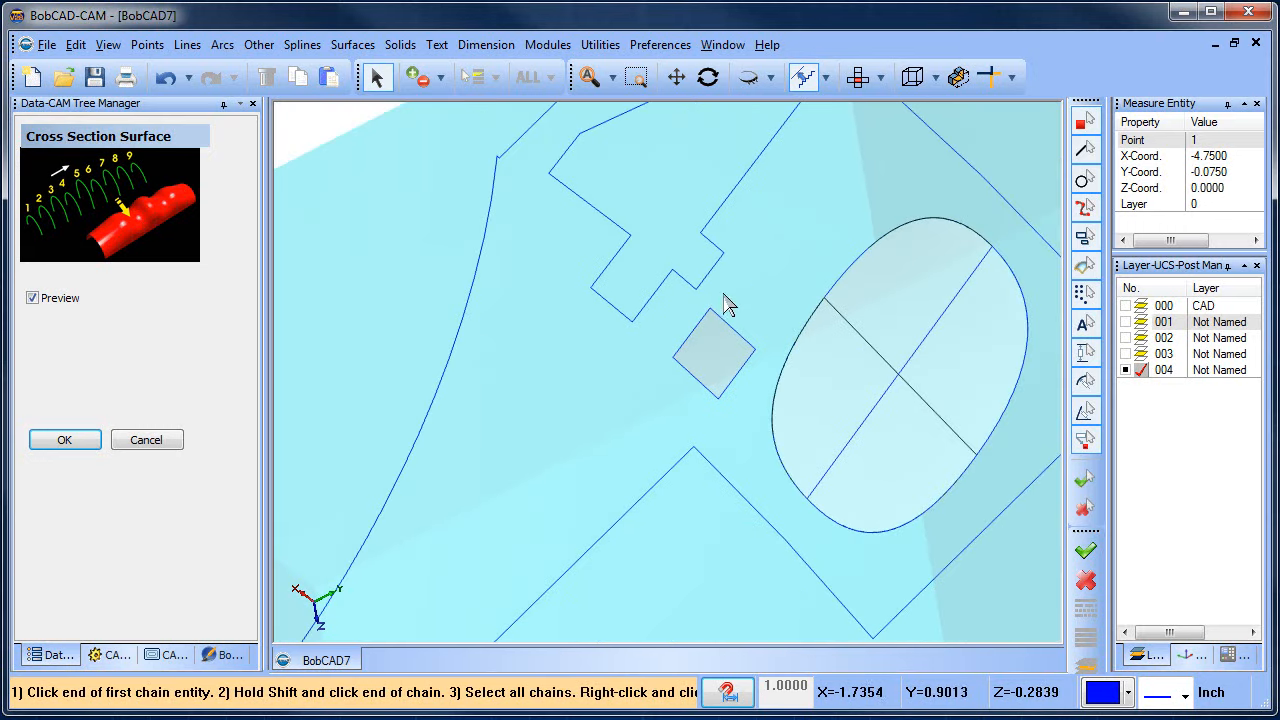
{"action": "scroll", "coordinate": [643, 368], "scroll_direction": "up", "scroll_amount": 3}
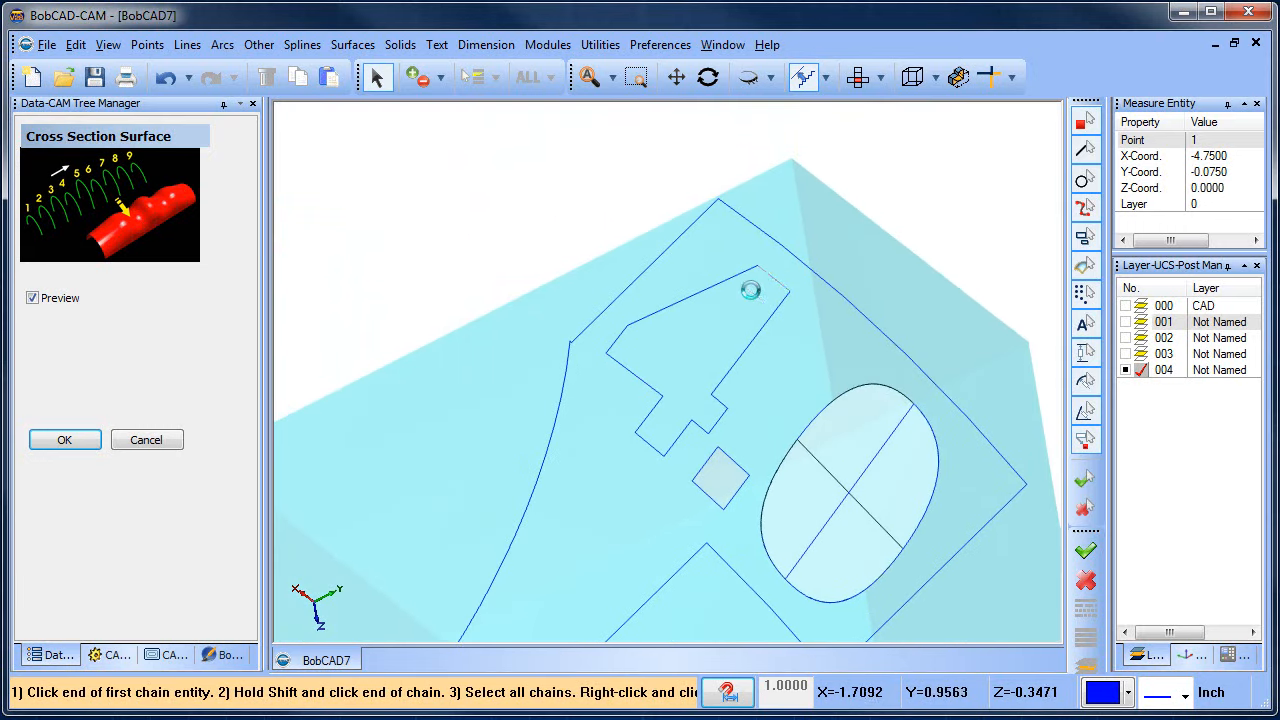
{"action": "left_click", "coordinate": [618, 362]}
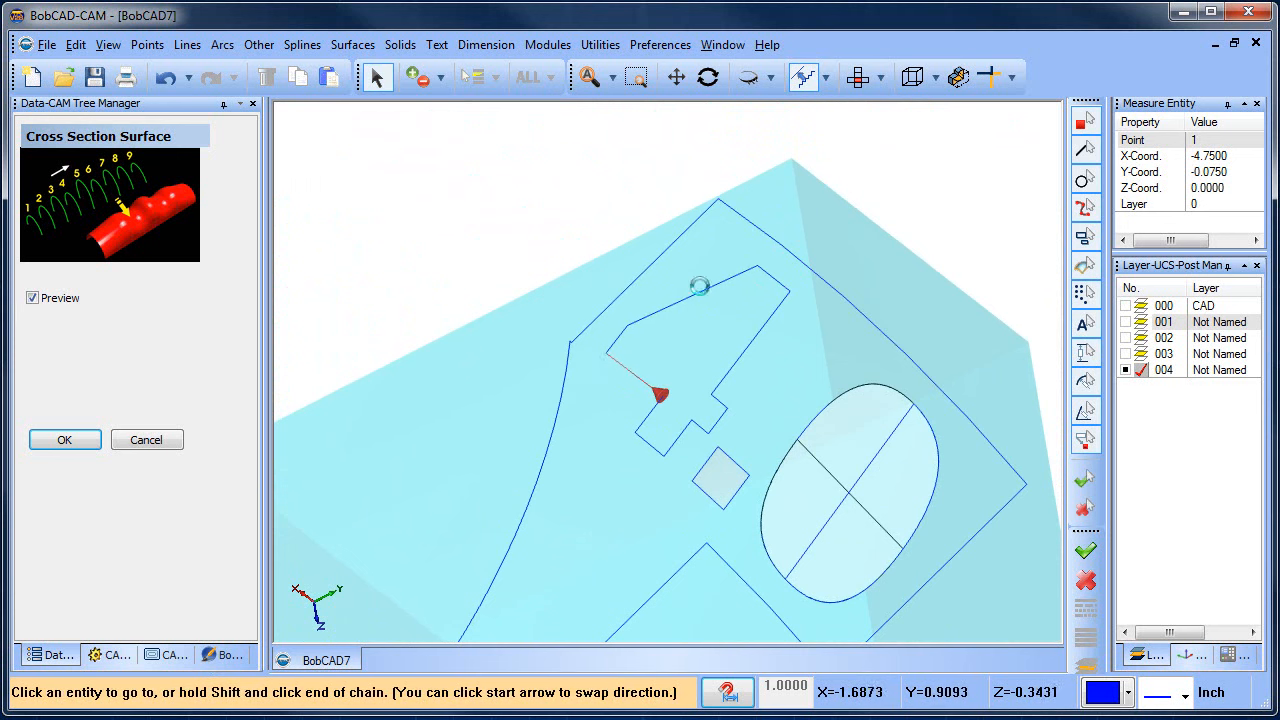
{"action": "left_click", "coordinate": [769, 275]}
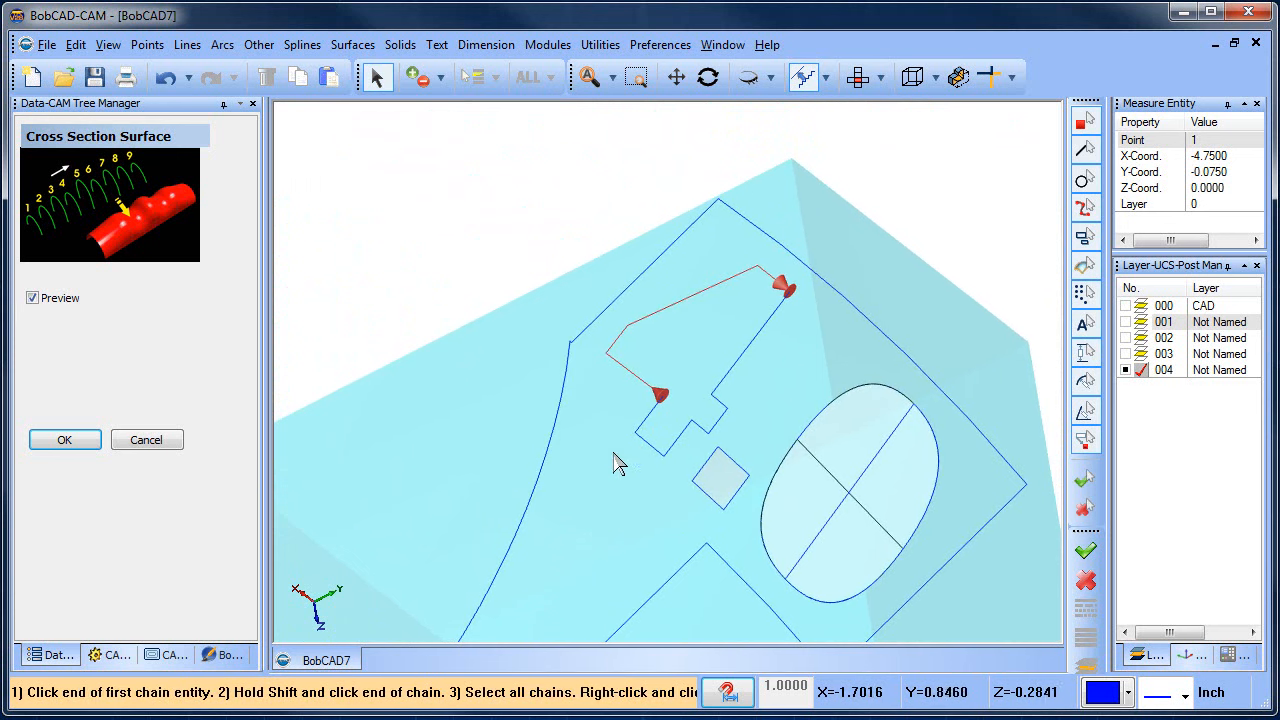
{"action": "left_click", "coordinate": [640, 430]}
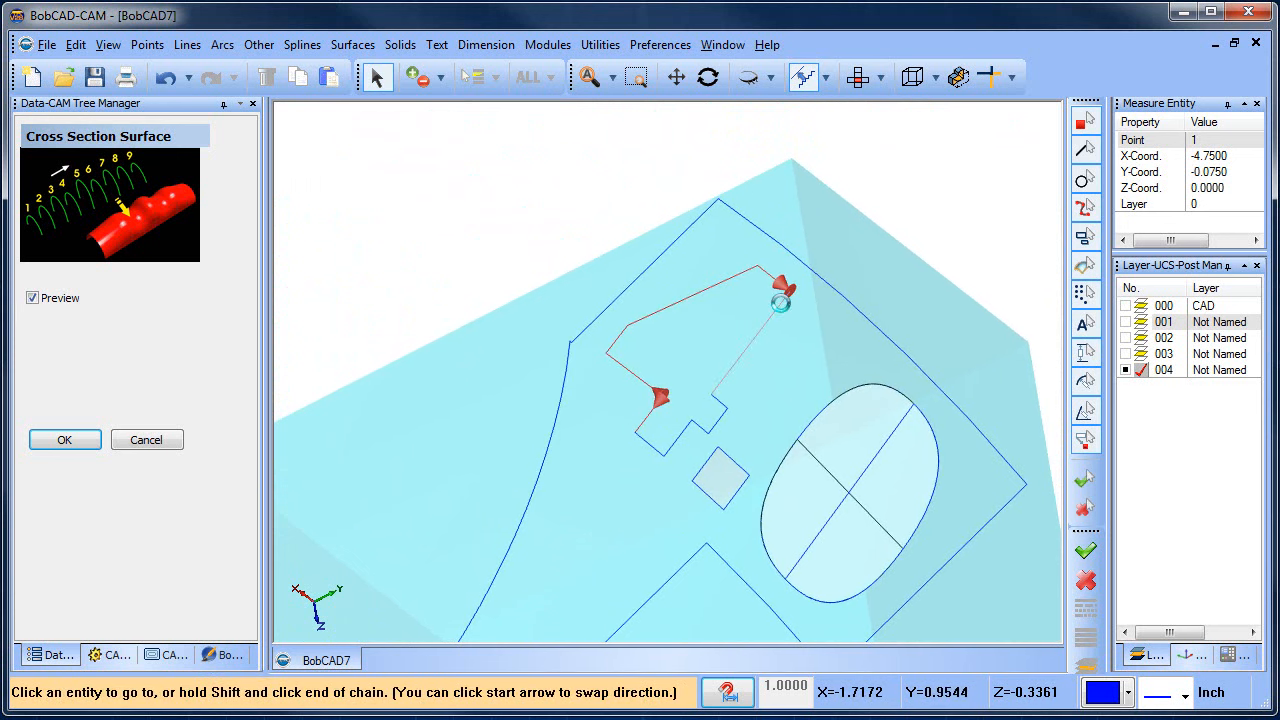
{"action": "left_click", "coordinate": [792, 320]}
{"action": "left_click", "coordinate": [711, 465]}
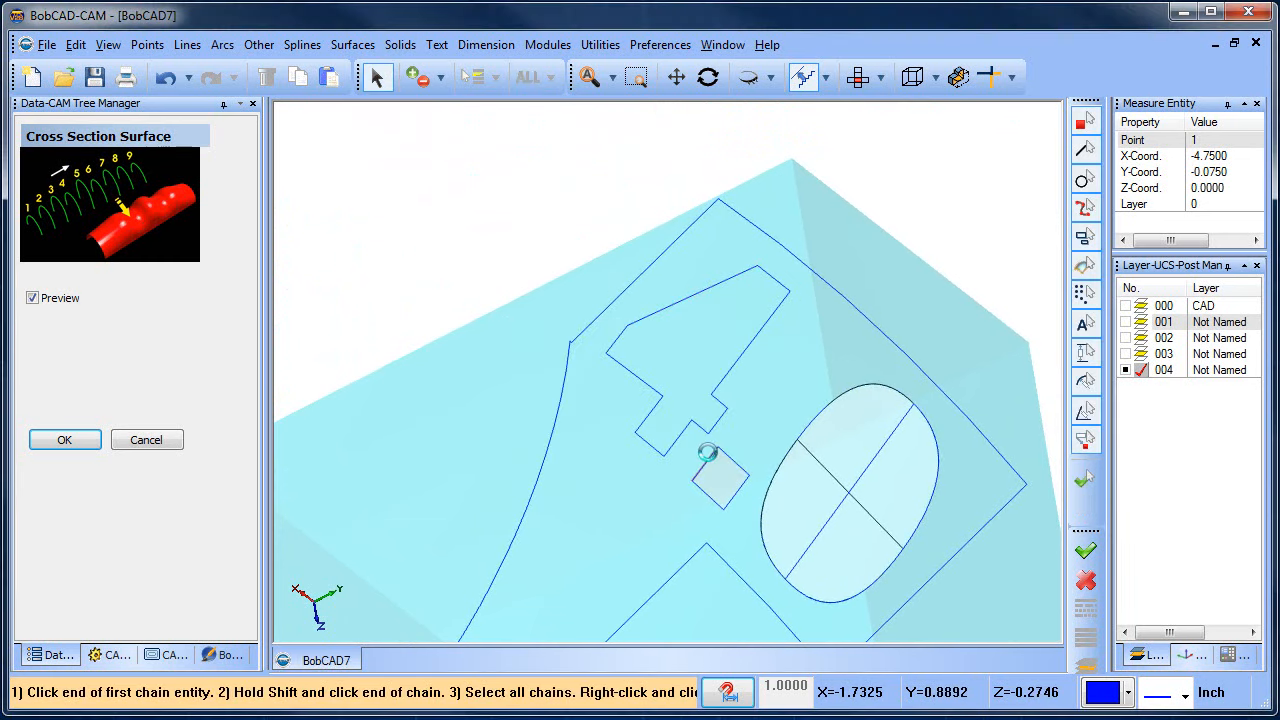
- Create a Cross Section Surface filling the smaller rectangular arm of the four's cutout from its two opposite short edges
{"action": "scroll", "coordinate": [712, 440], "scroll_direction": "up", "scroll_amount": 5}
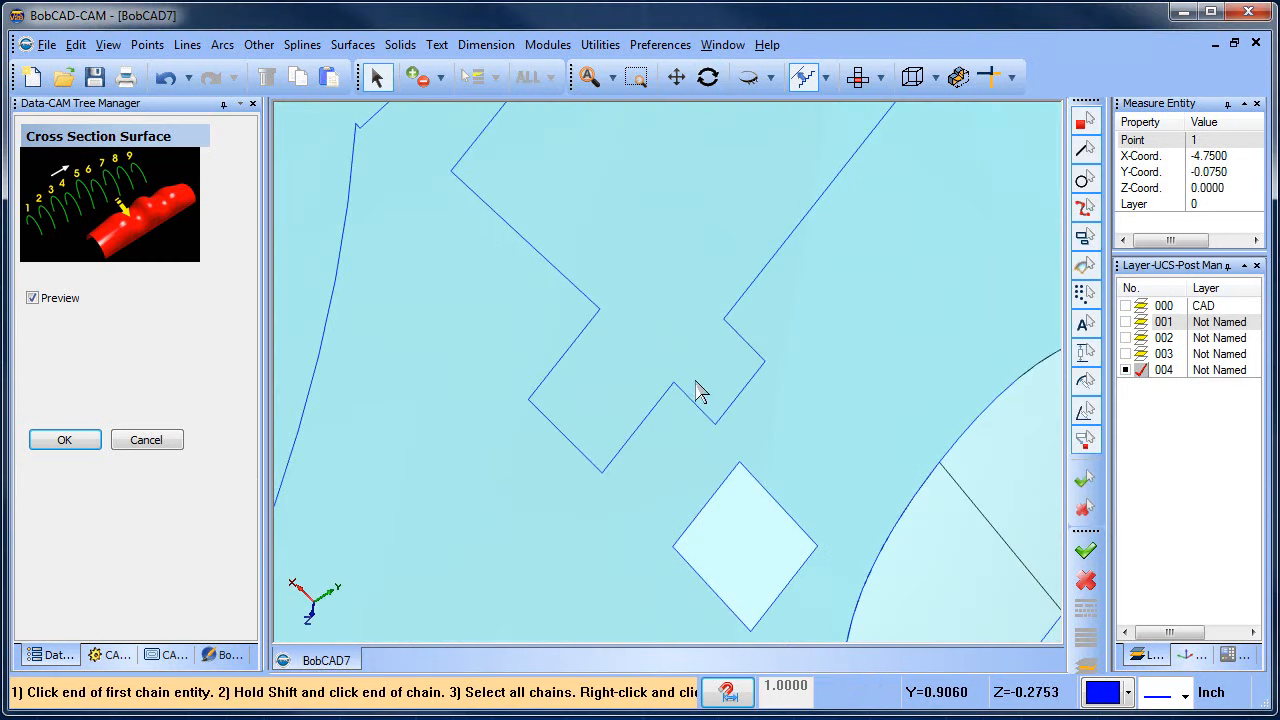
{"action": "left_click", "coordinate": [688, 396]}
{"action": "left_click", "coordinate": [806, 322]}
{"action": "left_click", "coordinate": [731, 325]}
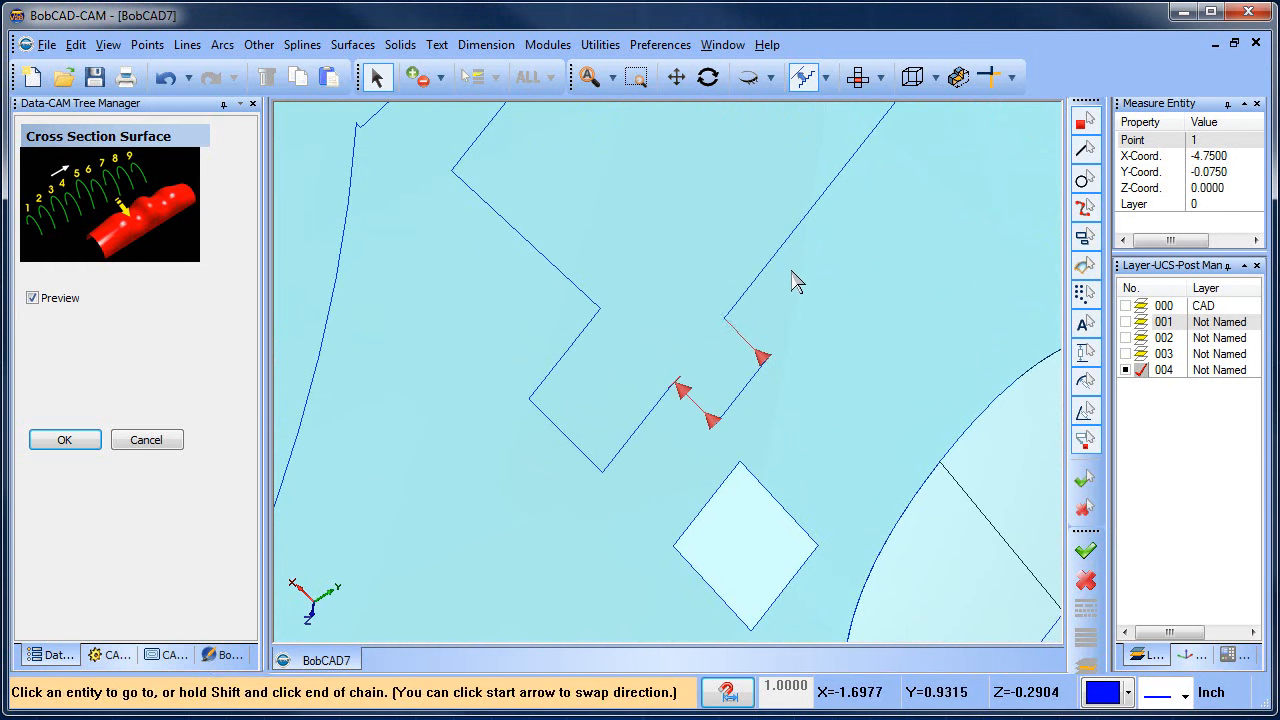
{"action": "left_click", "coordinate": [800, 283]}
{"action": "key", "text": "space"}
{"action": "key", "text": "space"}
- Create a Cross Section Surface filling the larger rectangular arm of the four's cutout from its two opposite edges
{"action": "left_click", "coordinate": [656, 410]}
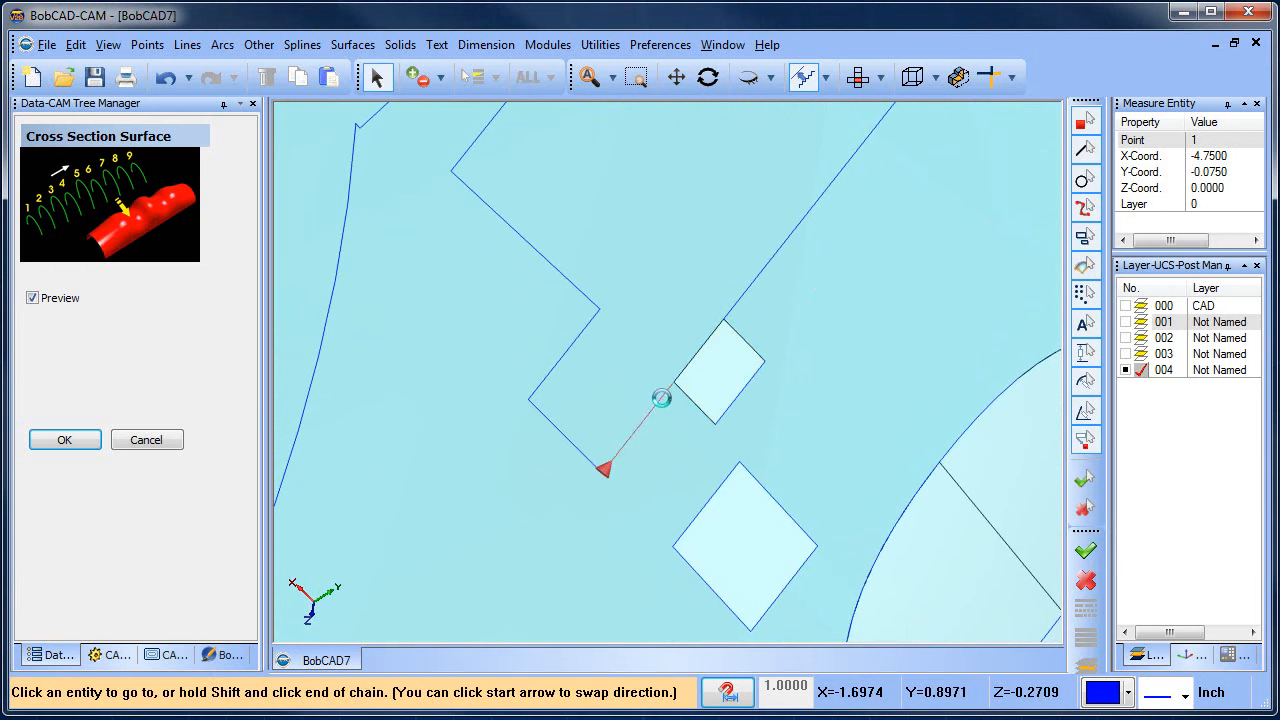
{"action": "left_click", "coordinate": [666, 390]}
{"action": "left_click", "coordinate": [586, 326]}
{"action": "left_click", "coordinate": [600, 311]}
{"action": "key", "text": "space"}
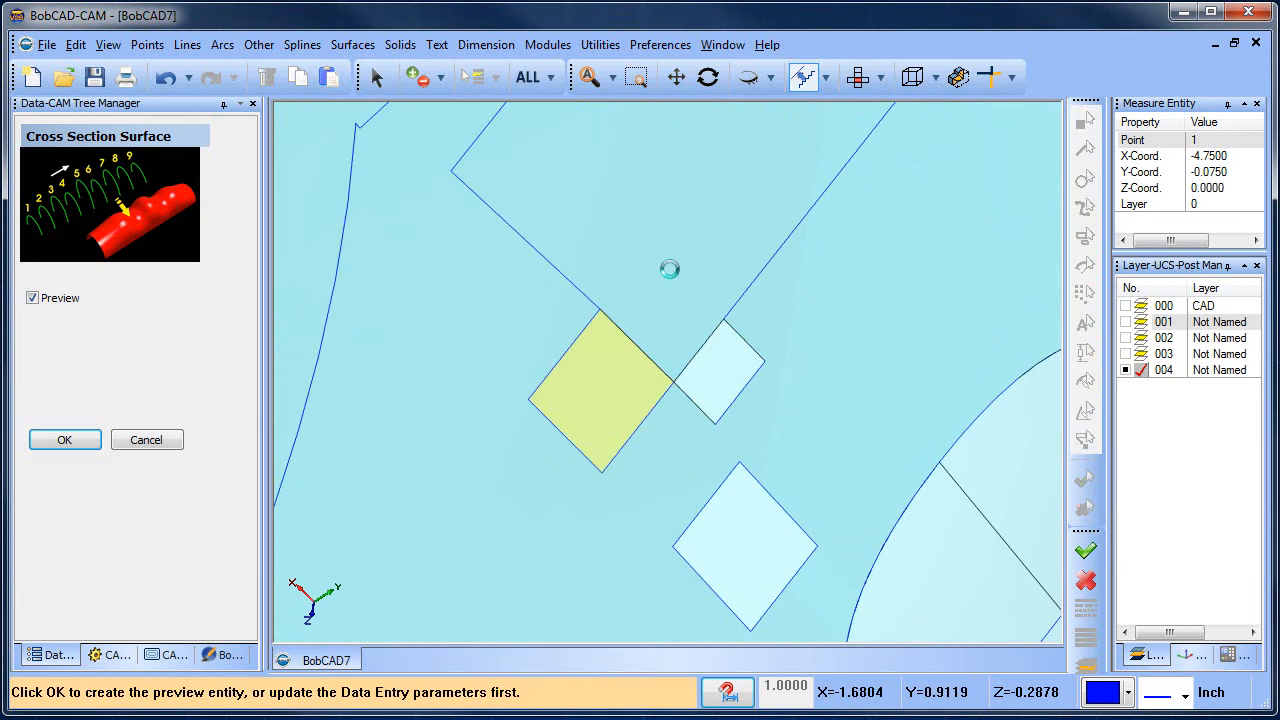
{"action": "key", "text": "space"}
- Extract the single edge of the small rectangular surface that borders the four's remaining opening, without Z-plane projection
{"action": "scroll", "coordinate": [674, 264], "scroll_direction": "down", "scroll_amount": 3}
{"action": "middle_click_drag", "start_coordinate": [675, 246], "coordinate": [668, 382]}
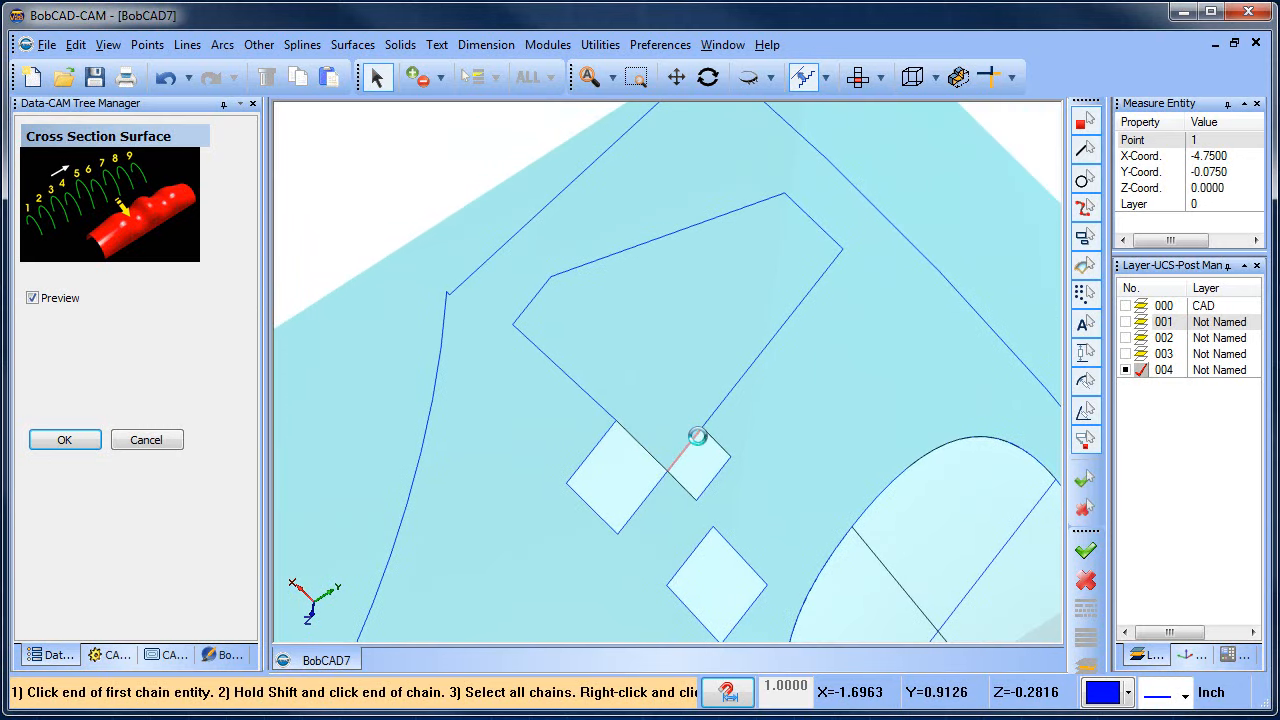
{"action": "left_click", "coordinate": [600, 45]}
{"action": "mouse_move", "coordinate": [666, 214]}
{"action": "left_click", "coordinate": [816, 218]}
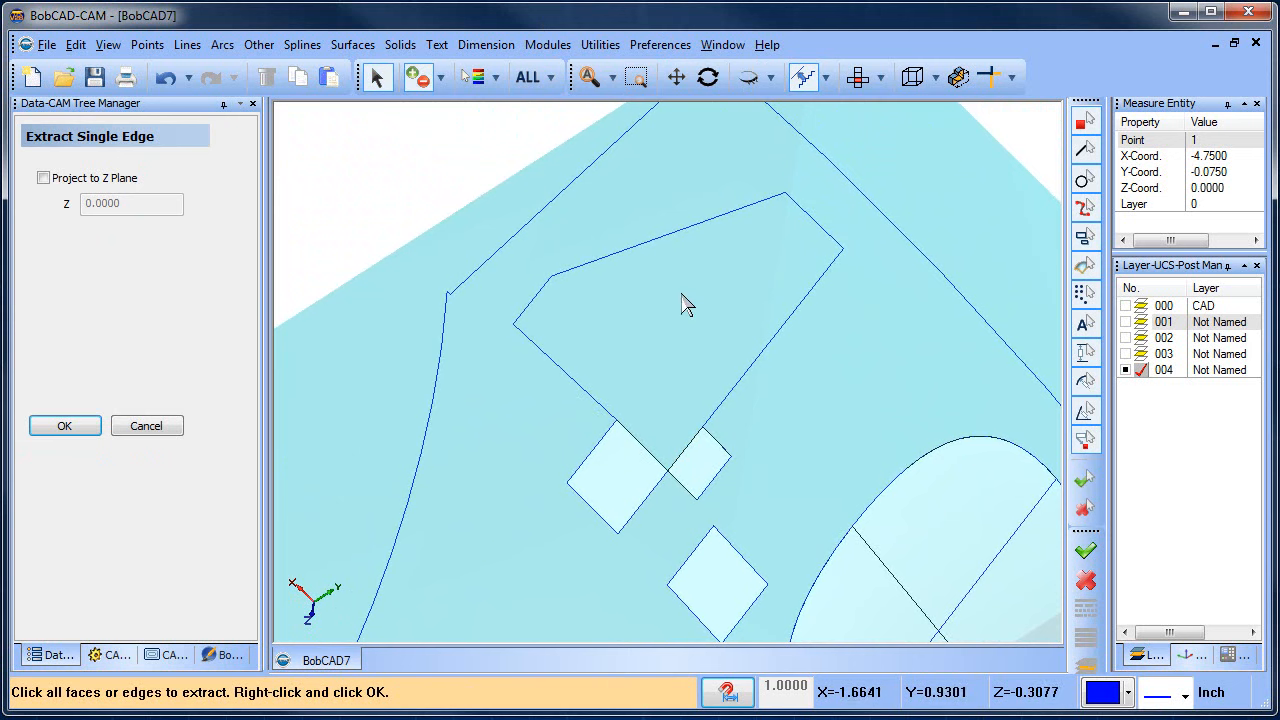
{"action": "right_click", "coordinate": [428, 152]}
{"action": "left_click", "coordinate": [490, 190]}
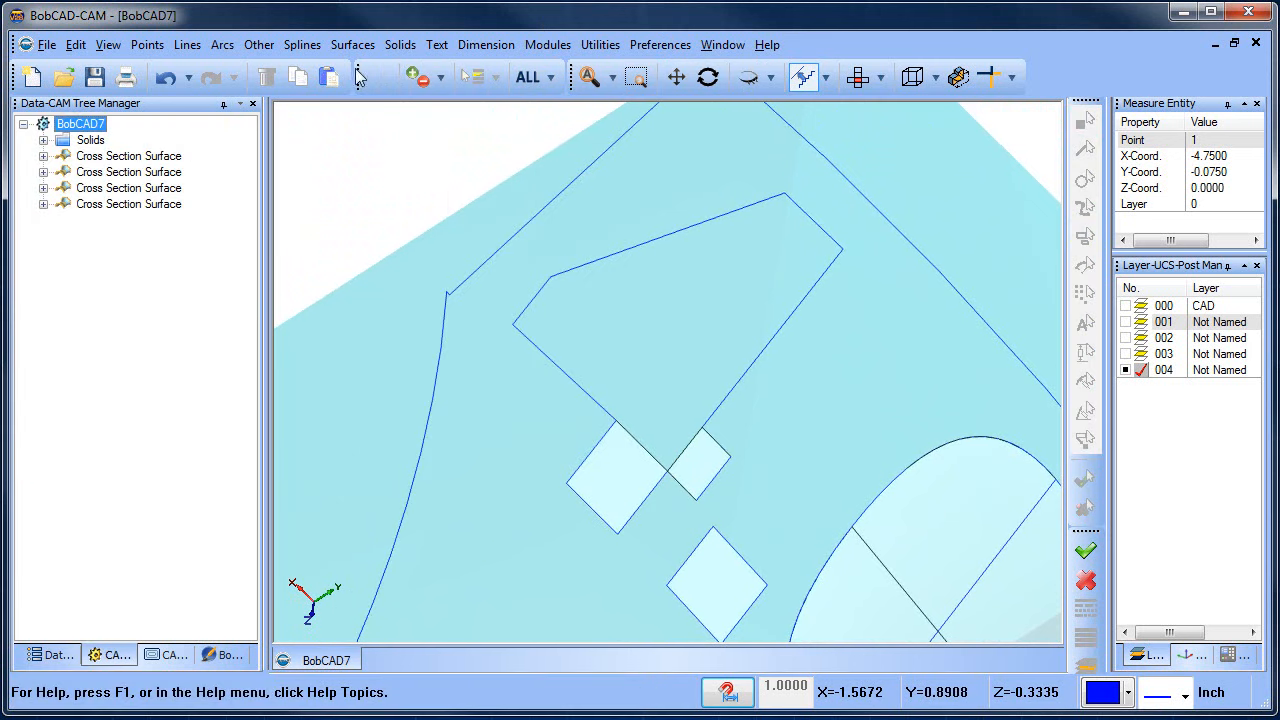
{"action": "left_click", "coordinate": [303, 45]}
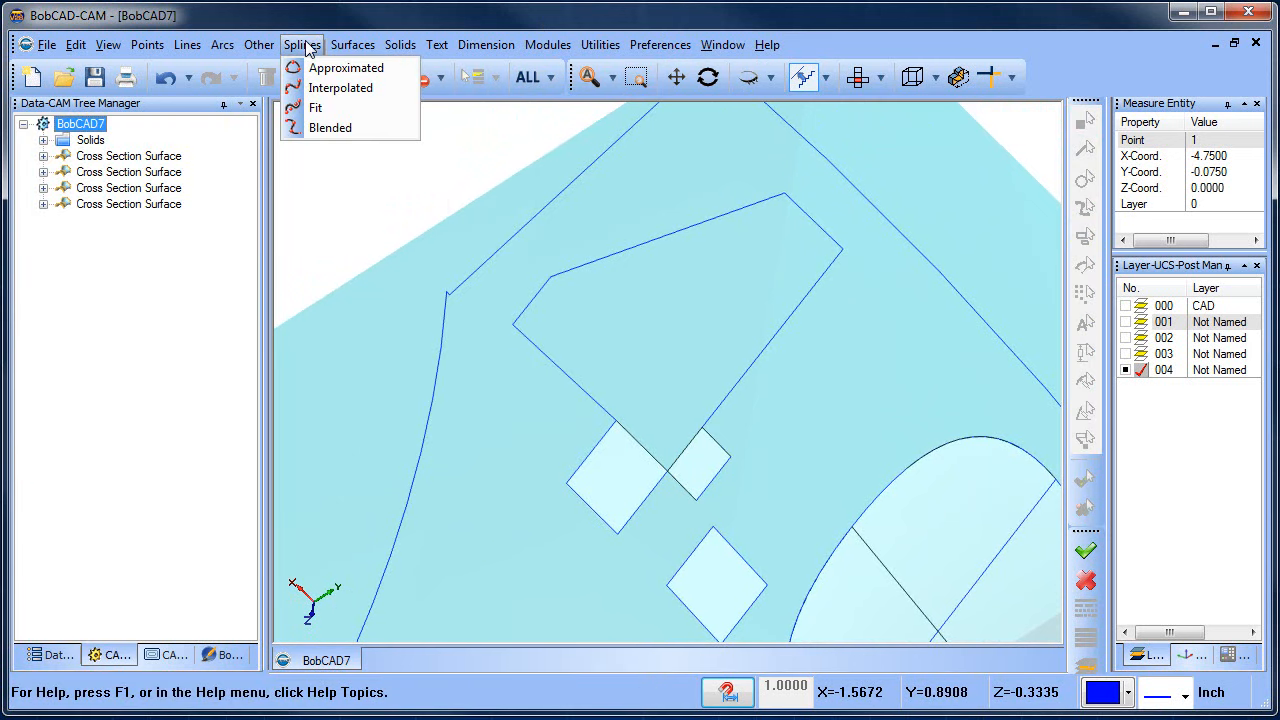
{"action": "mouse_move", "coordinate": [352, 45]}
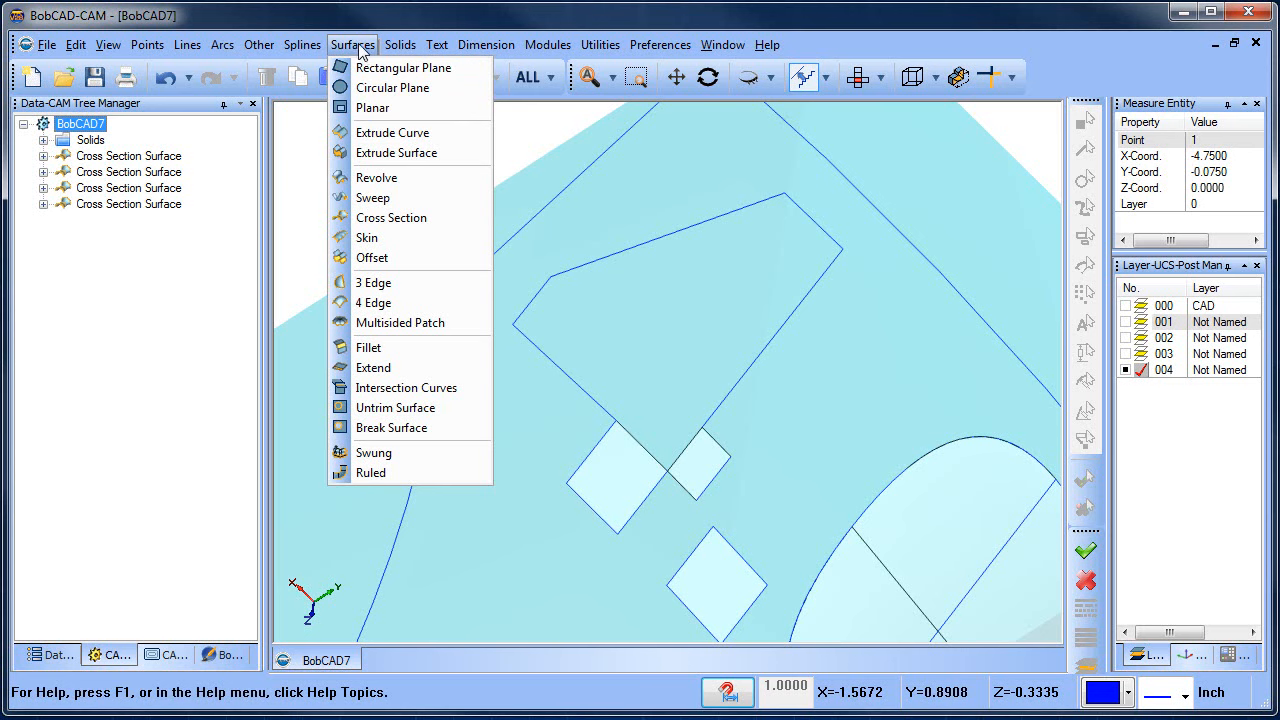
{"action": "left_click", "coordinate": [420, 218]}
{"action": "left_click", "coordinate": [547, 282]}
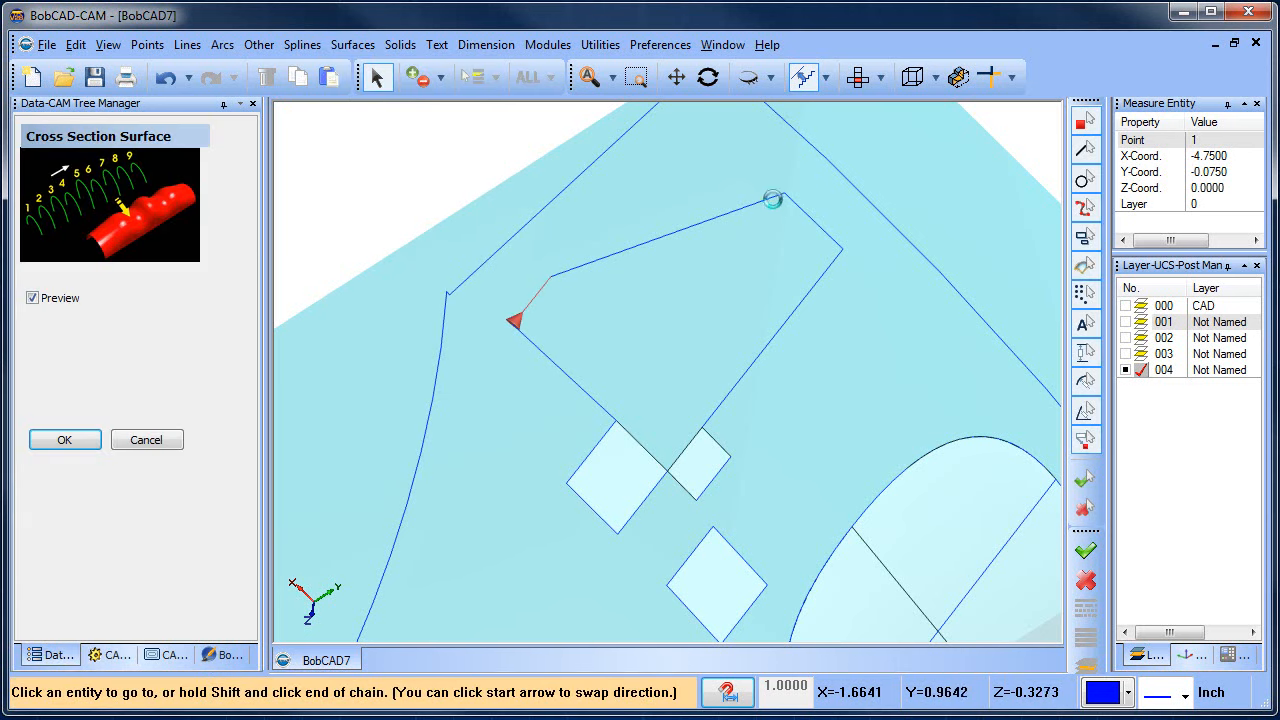
{"action": "left_click", "coordinate": [772, 195], "text": "shift"}
{"action": "scroll", "coordinate": [718, 392], "scroll_direction": "up", "scroll_amount": 1}
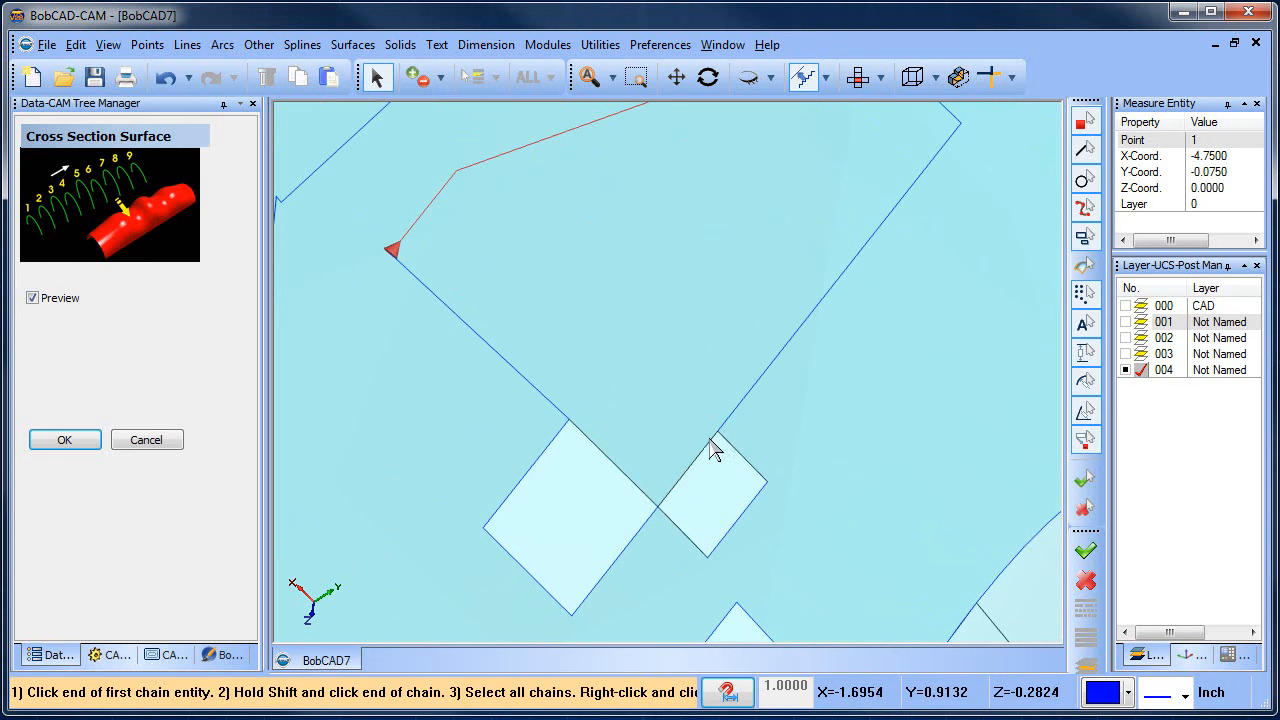
{"action": "mouse_move", "coordinate": [715, 450]}
{"action": "middle_mouse_down"}
{"action": "mouse_move", "coordinate": [829, 437]}
{"action": "mouse_move", "coordinate": [869, 457]}
{"action": "mouse_move", "coordinate": [760, 476]}
{"action": "middle_mouse_up"}
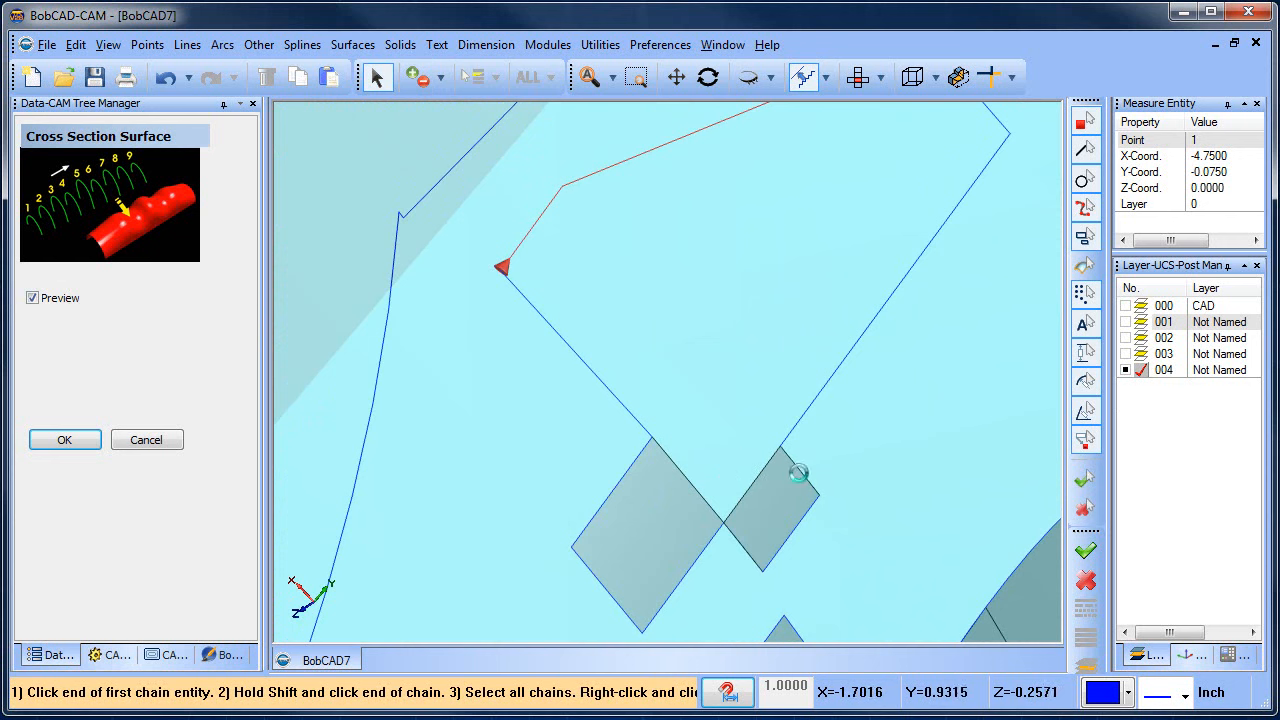
{"action": "right_click", "coordinate": [714, 244]}
{"action": "left_click", "coordinate": [751, 272]}
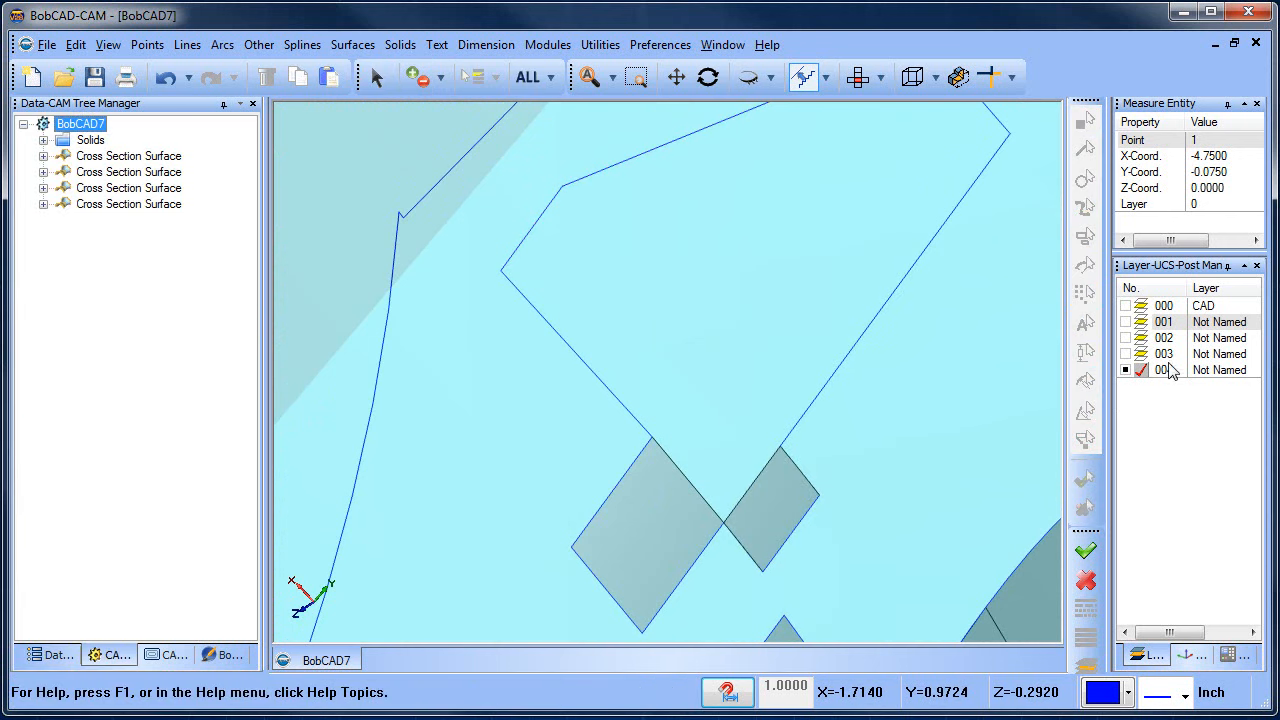
- Add layer 005 and make it the active layer
{"action": "left_click", "coordinate": [1222, 372]}
{"action": "right_click", "coordinate": [1222, 371]}
{"action": "left_click", "coordinate": [1216, 382]}
{"action": "left_click", "coordinate": [1142, 385]}
- Move the four's short and long slanted edges and the long edge opposite them to layer 005, and hide layer 004
{"action": "scroll", "coordinate": [645, 286], "scroll_direction": "down", "scroll_amount": 3}
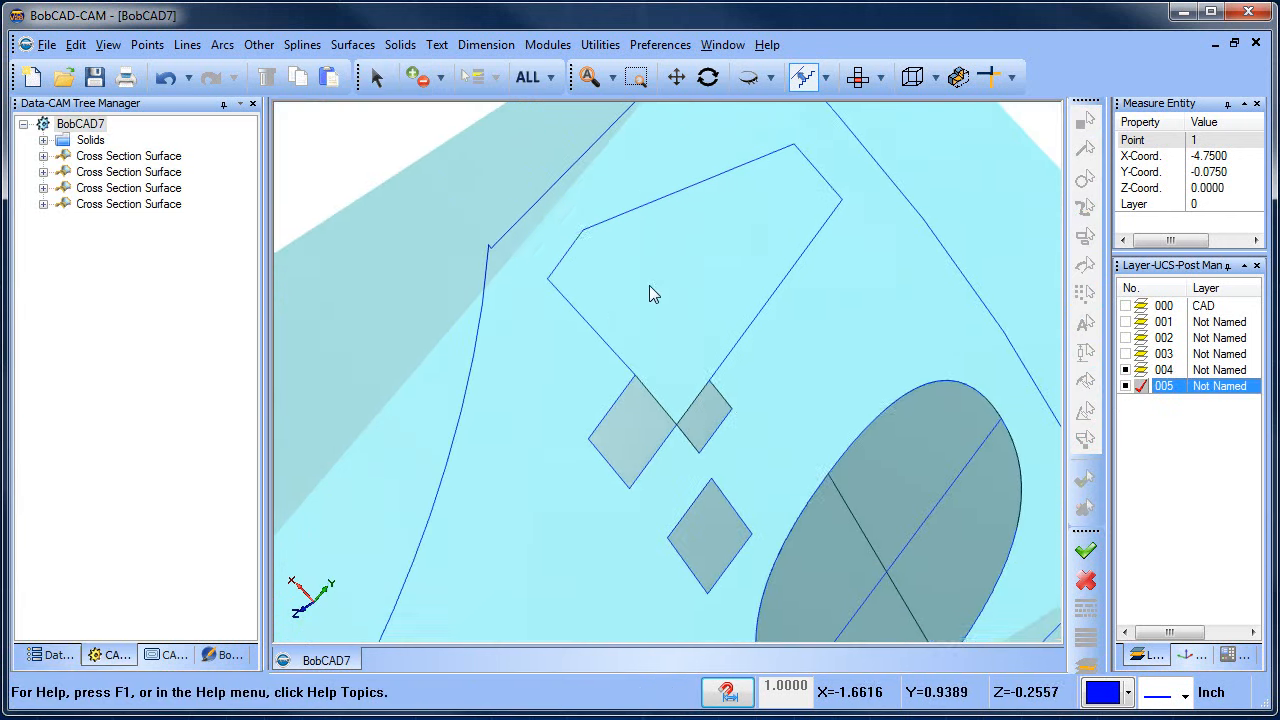
{"action": "middle_click_drag", "start_coordinate": [449, 113], "coordinate": [389, 189]}
{"action": "left_click", "coordinate": [376, 77]}
{"action": "left_click", "coordinate": [521, 314]}
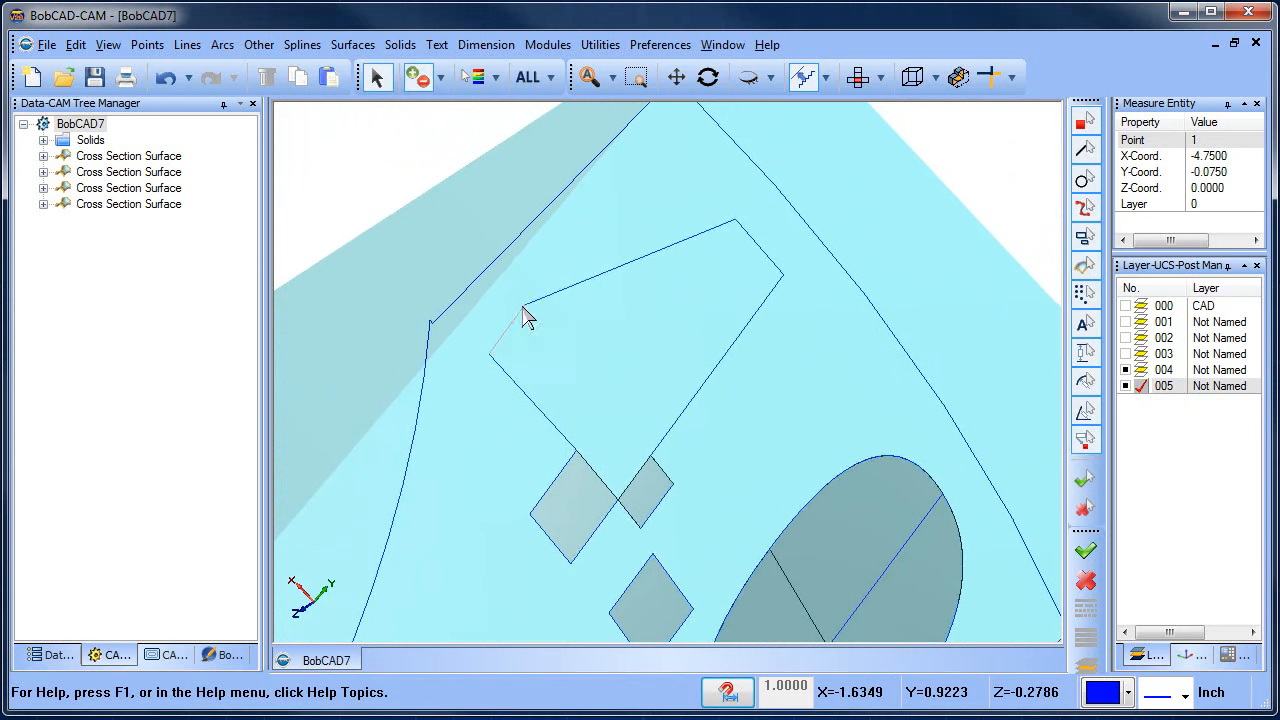
{"action": "left_click", "coordinate": [582, 279]}
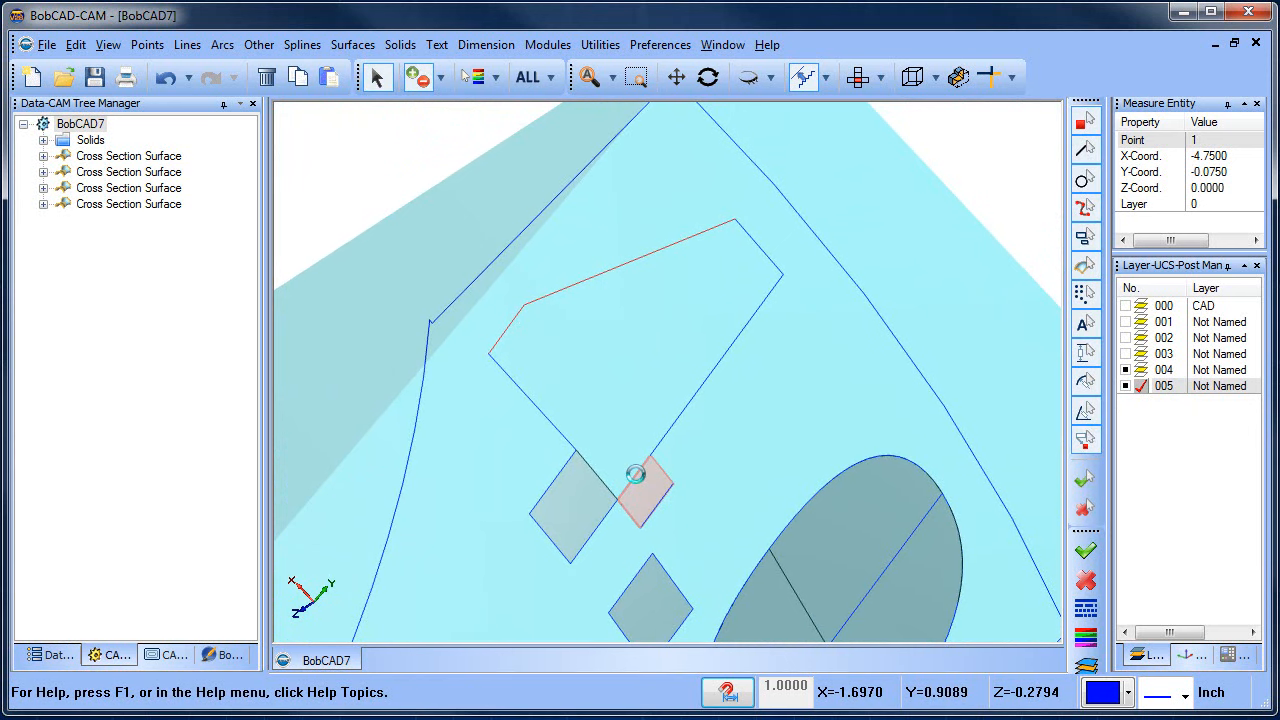
{"action": "left_click", "coordinate": [686, 409]}
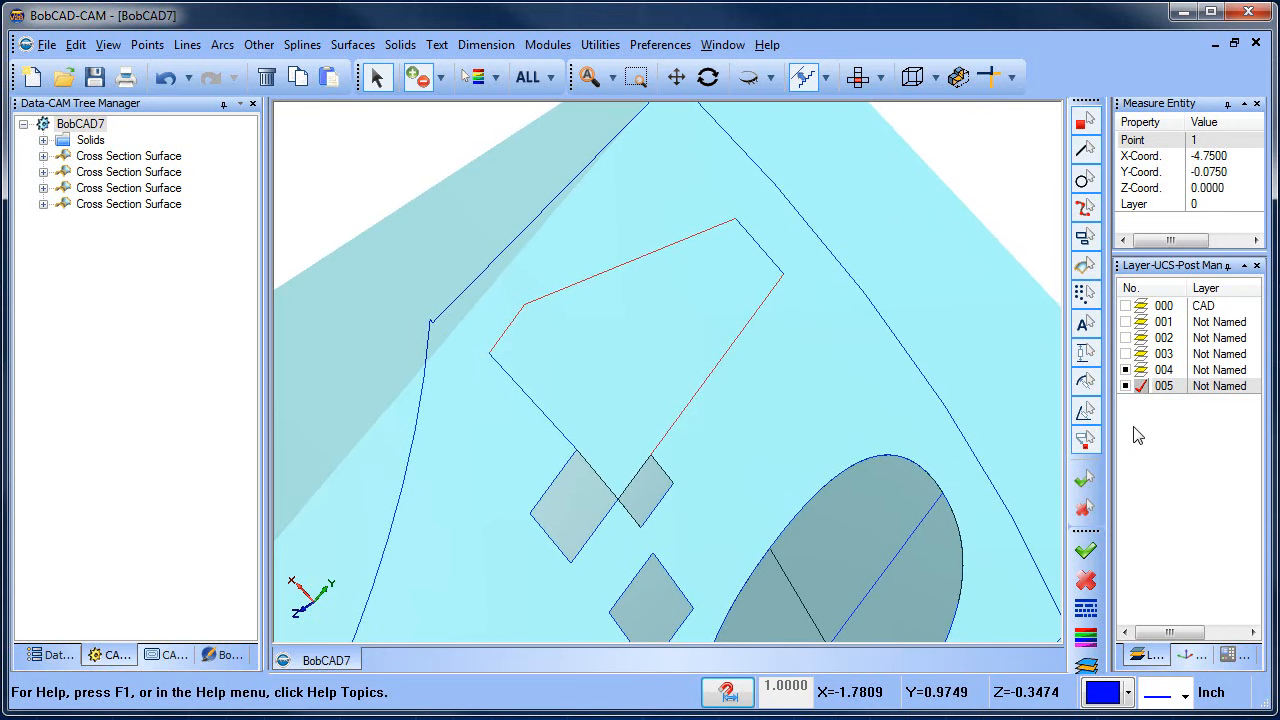
{"action": "left_click", "coordinate": [1086, 665]}
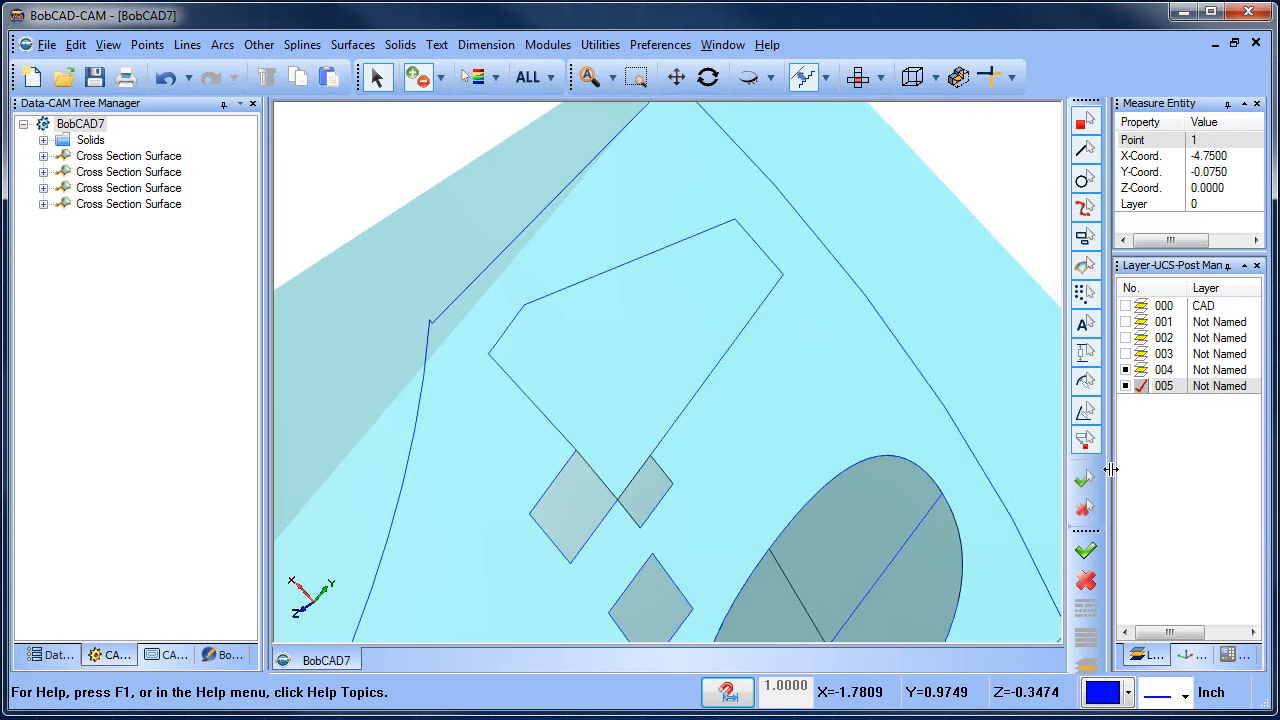
{"action": "left_click", "coordinate": [1125, 370]}
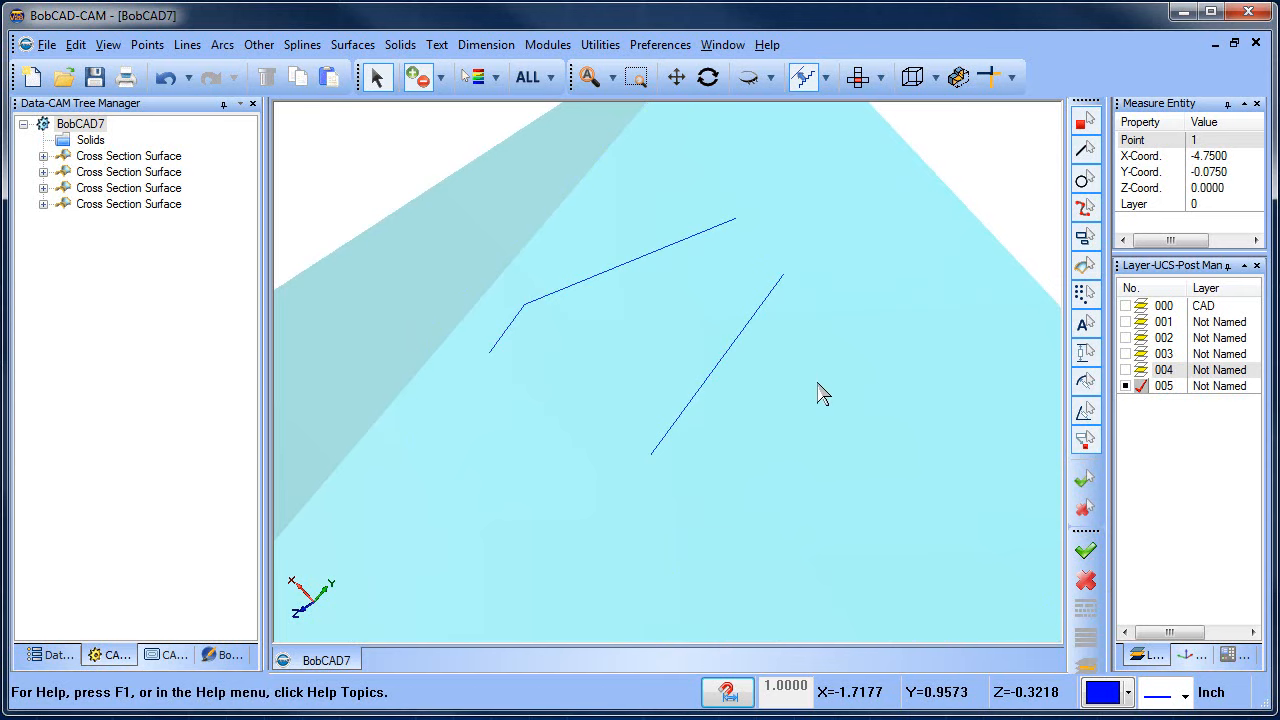
- Extract the small rectangular surface's edge in line with the four's long edge onto layer 005, leaving layer 004 hidden
{"action": "mouse_move", "coordinate": [790, 372]}
{"action": "middle_mouse_down"}
{"action": "mouse_move", "coordinate": [715, 360]}
{"action": "mouse_move", "coordinate": [788, 364]}
{"action": "middle_mouse_up"}
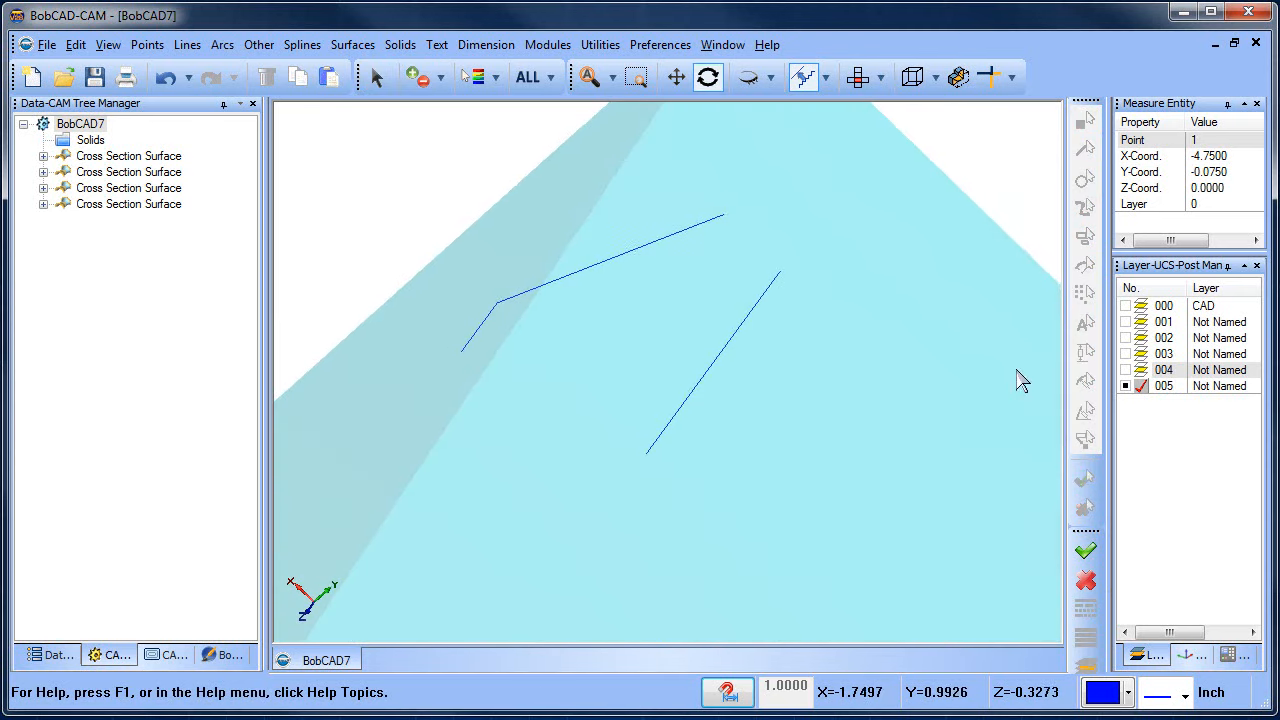
{"action": "left_click", "coordinate": [1125, 370]}
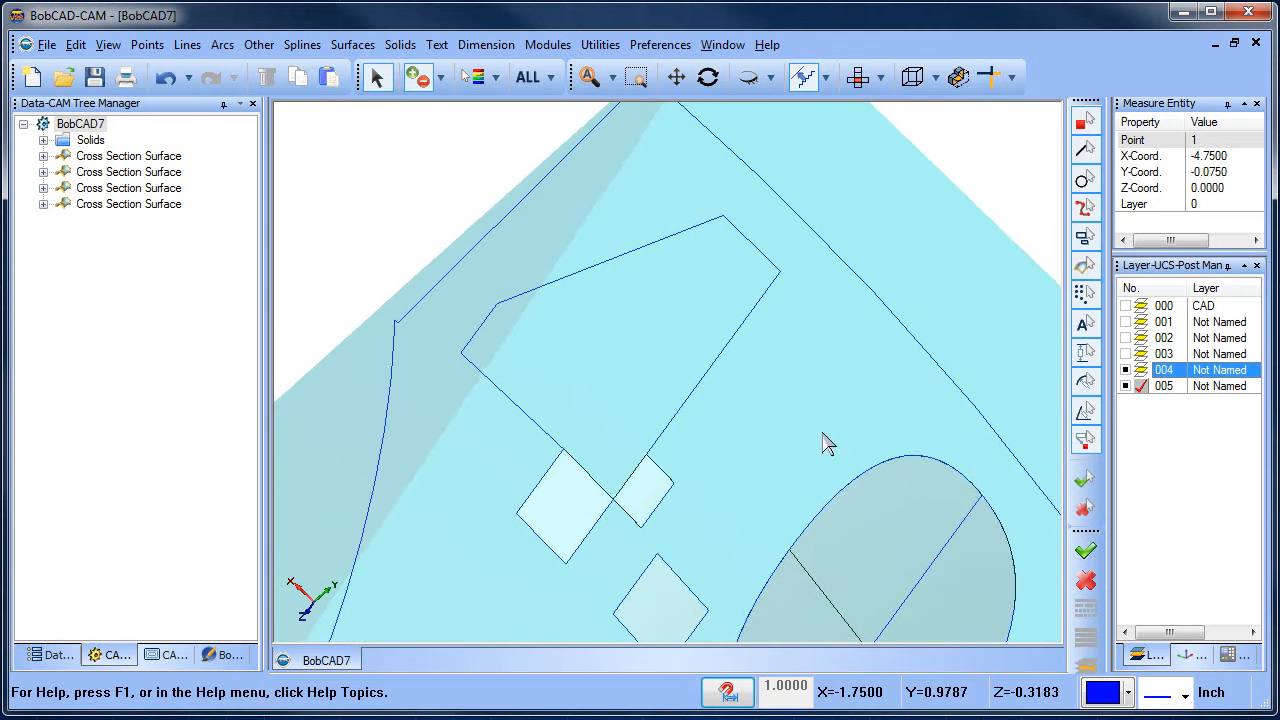
{"action": "left_click", "coordinate": [600, 45]}
{"action": "mouse_move", "coordinate": [700, 211]}
{"action": "left_click", "coordinate": [810, 211]}
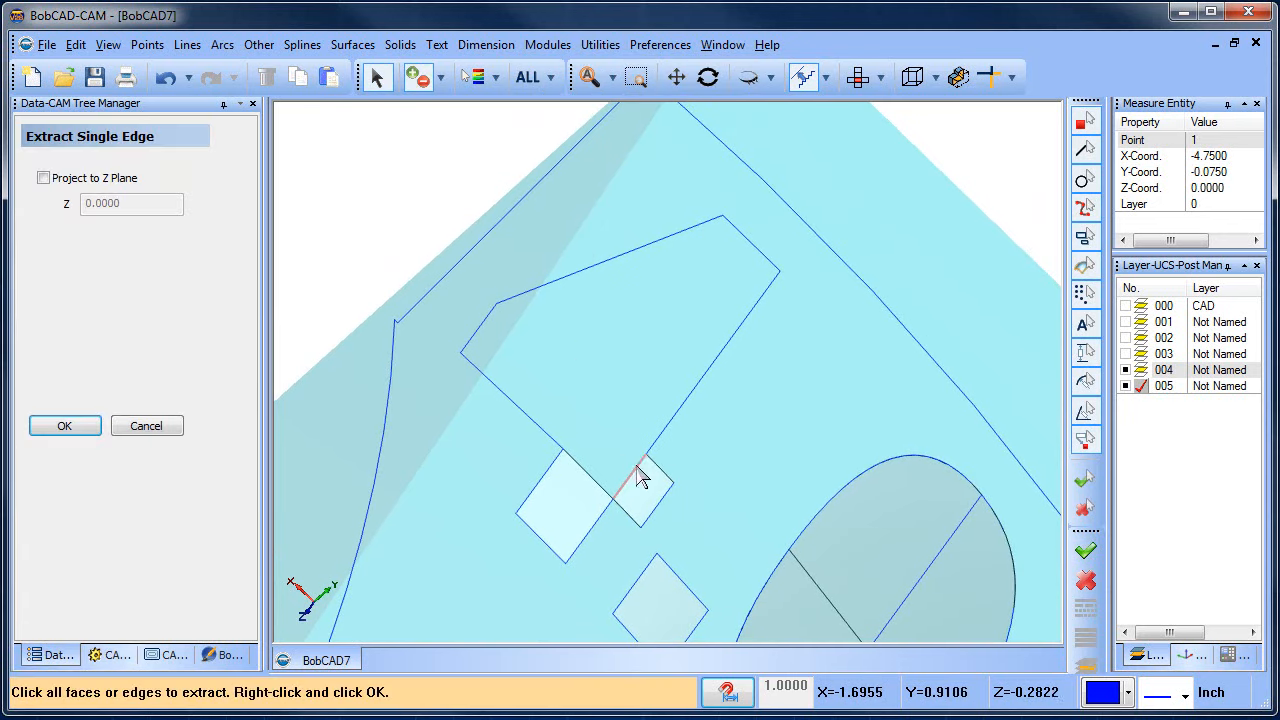
{"action": "left_click", "coordinate": [1125, 370]}
{"action": "right_click", "coordinate": [778, 392]}
{"action": "left_click", "coordinate": [849, 418]}
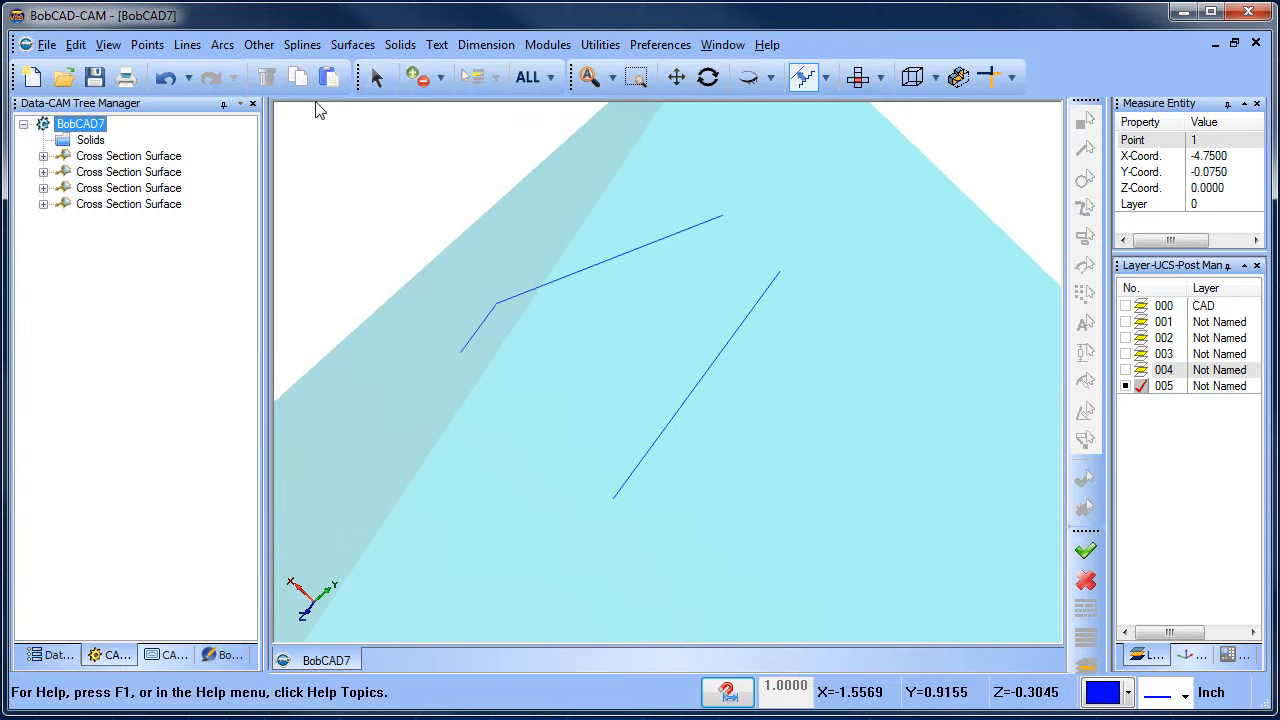
{"action": "left_click", "coordinate": [352, 45]}
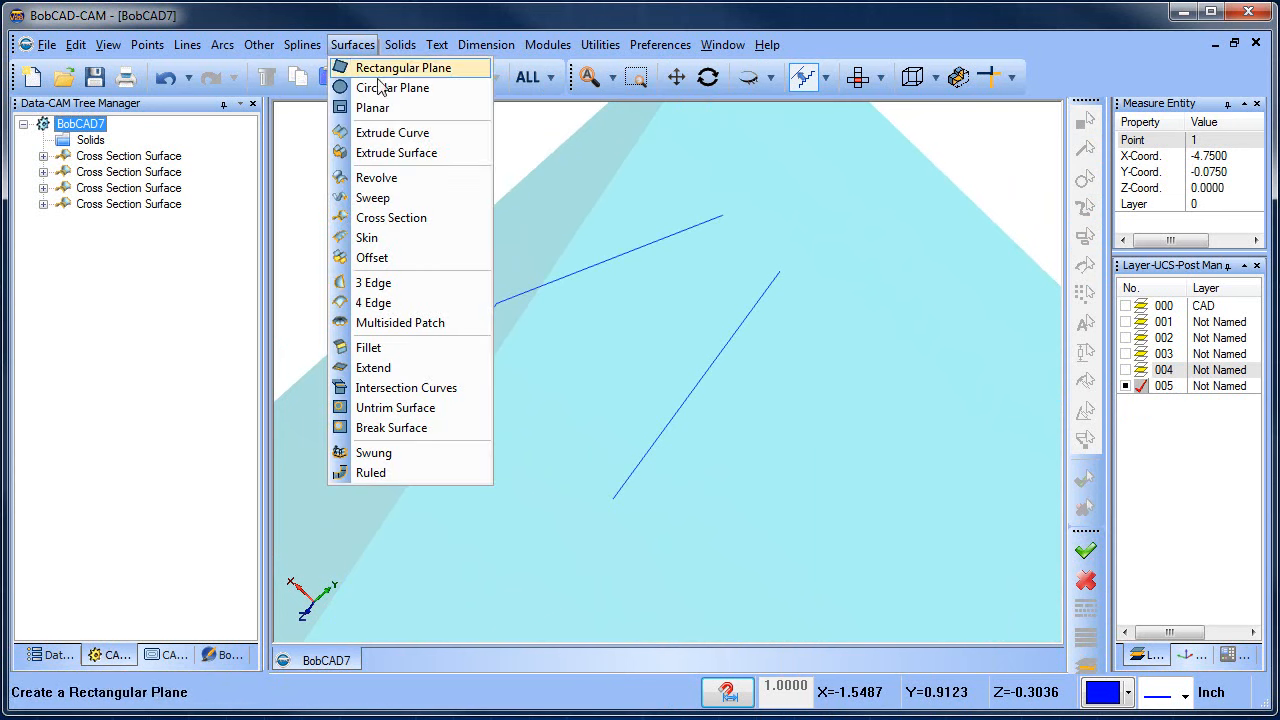
{"action": "left_click", "coordinate": [446, 217]}
{"action": "left_click", "coordinate": [352, 45]}
{"action": "left_click", "coordinate": [423, 218]}
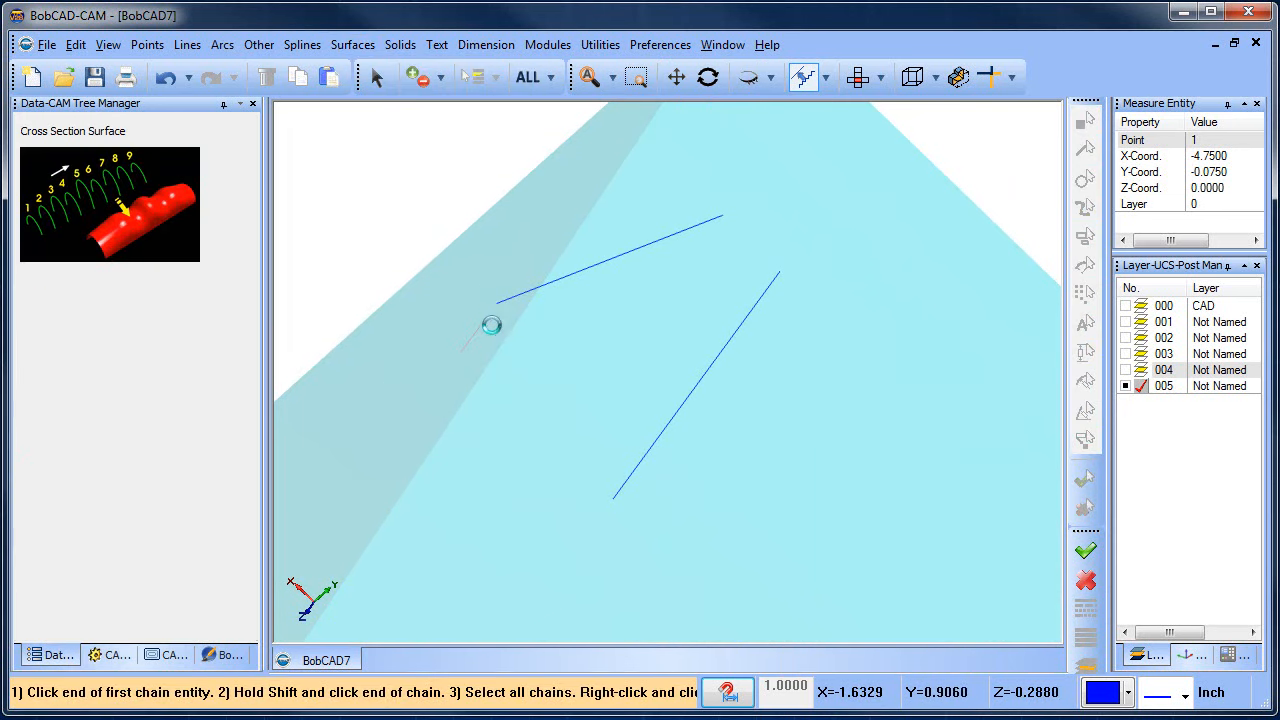
{"action": "left_click", "coordinate": [491, 325]}
{"action": "left_click", "coordinate": [778, 277]}
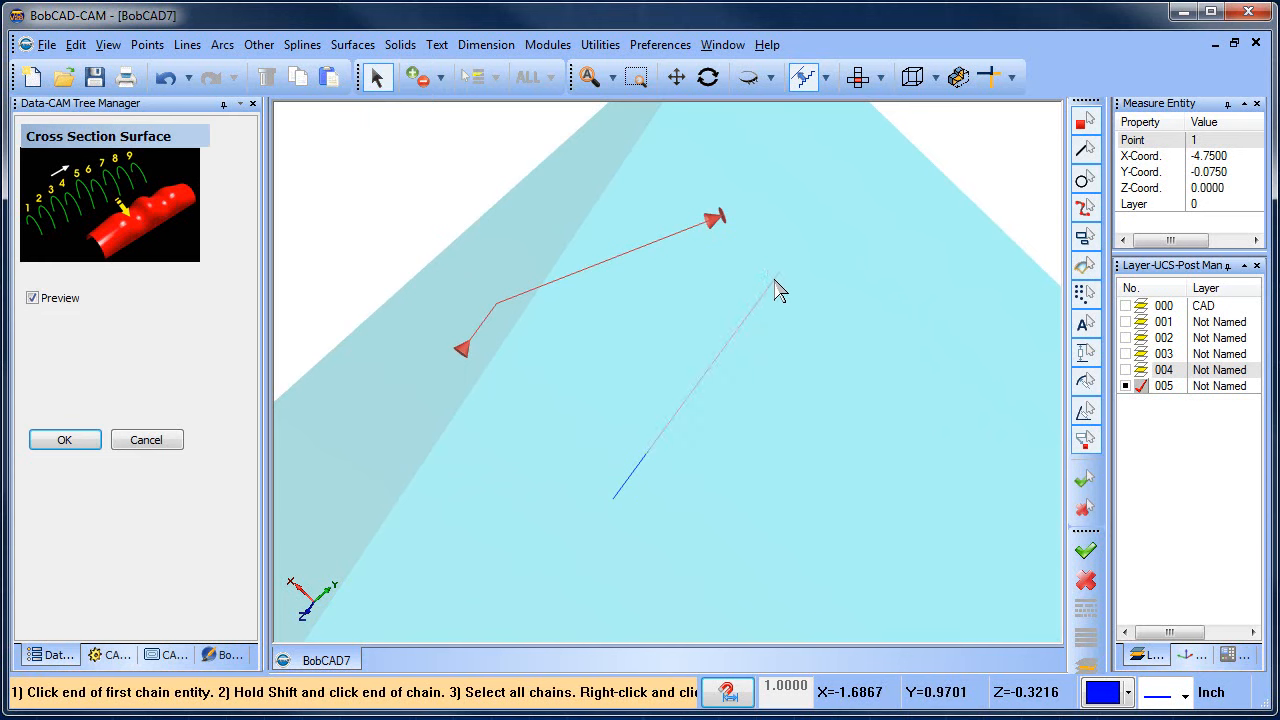
{"action": "right_click", "coordinate": [807, 275]}
{"action": "left_click", "coordinate": [728, 460]}
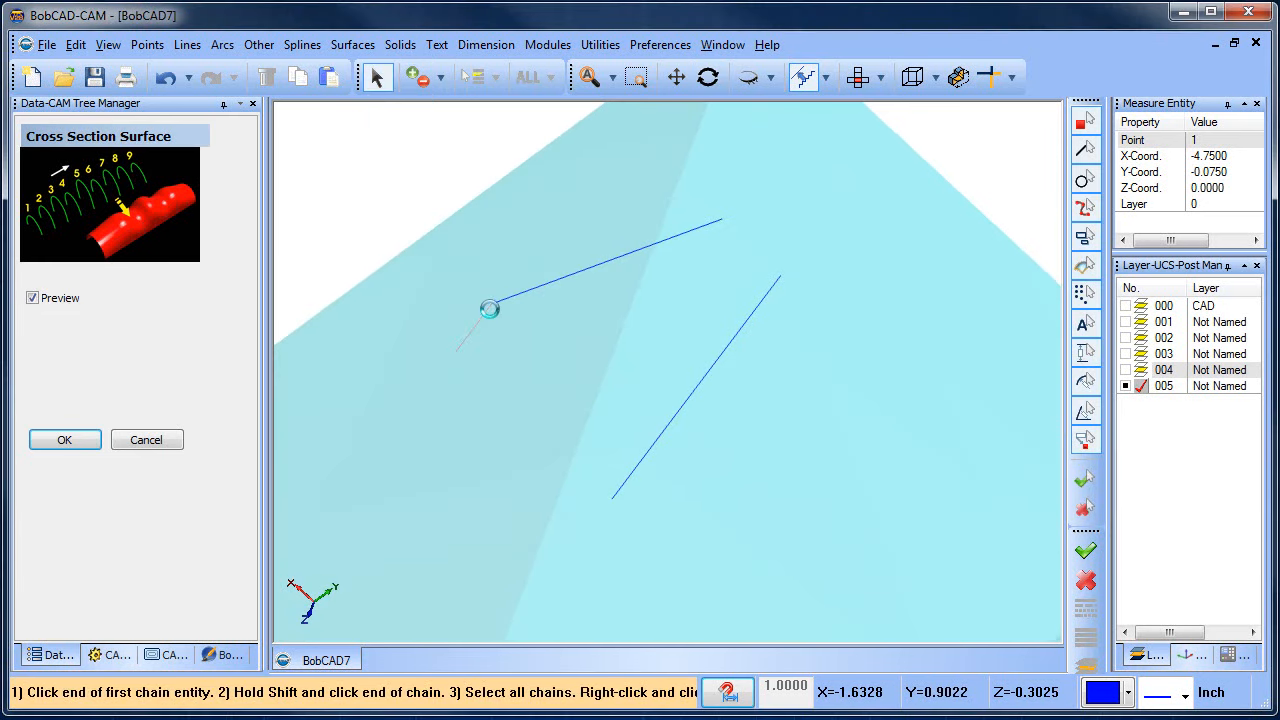
- Try to cap the four's remaining opening with cross-section surfaces, one between the short edges and one between the long edges
{"action": "left_click", "coordinate": [481, 325]}
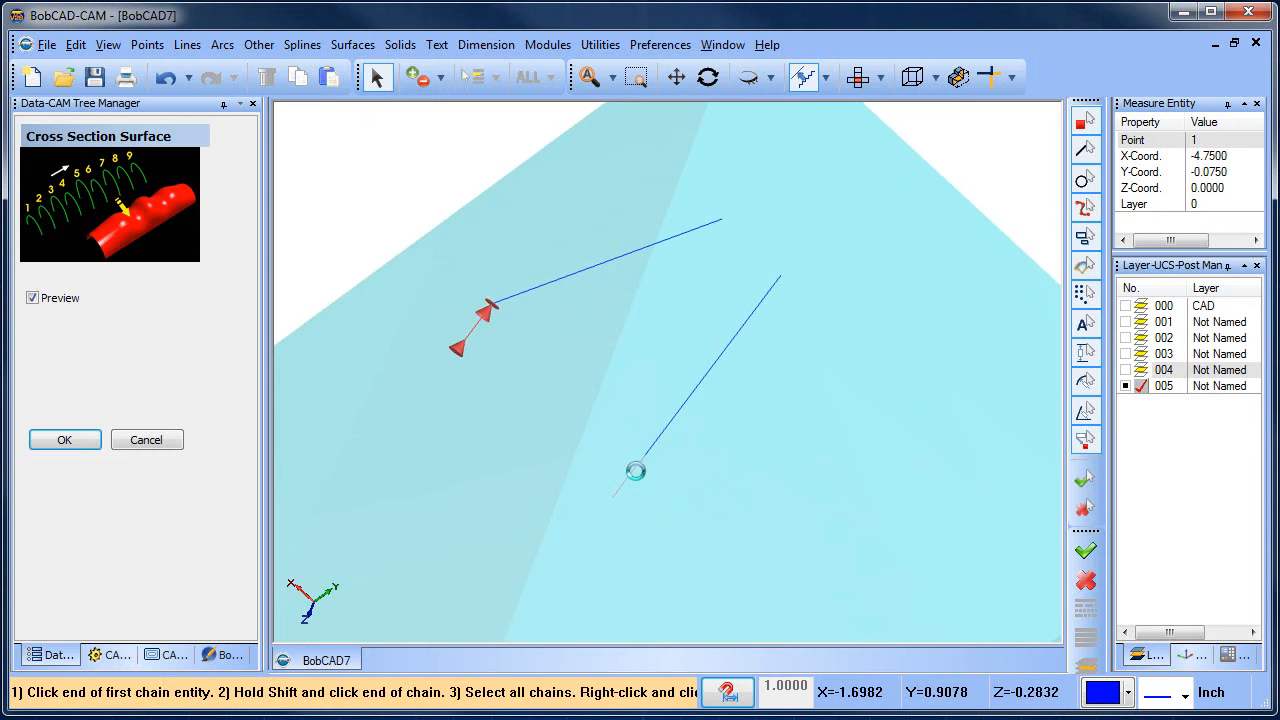
{"action": "left_click", "coordinate": [637, 459]}
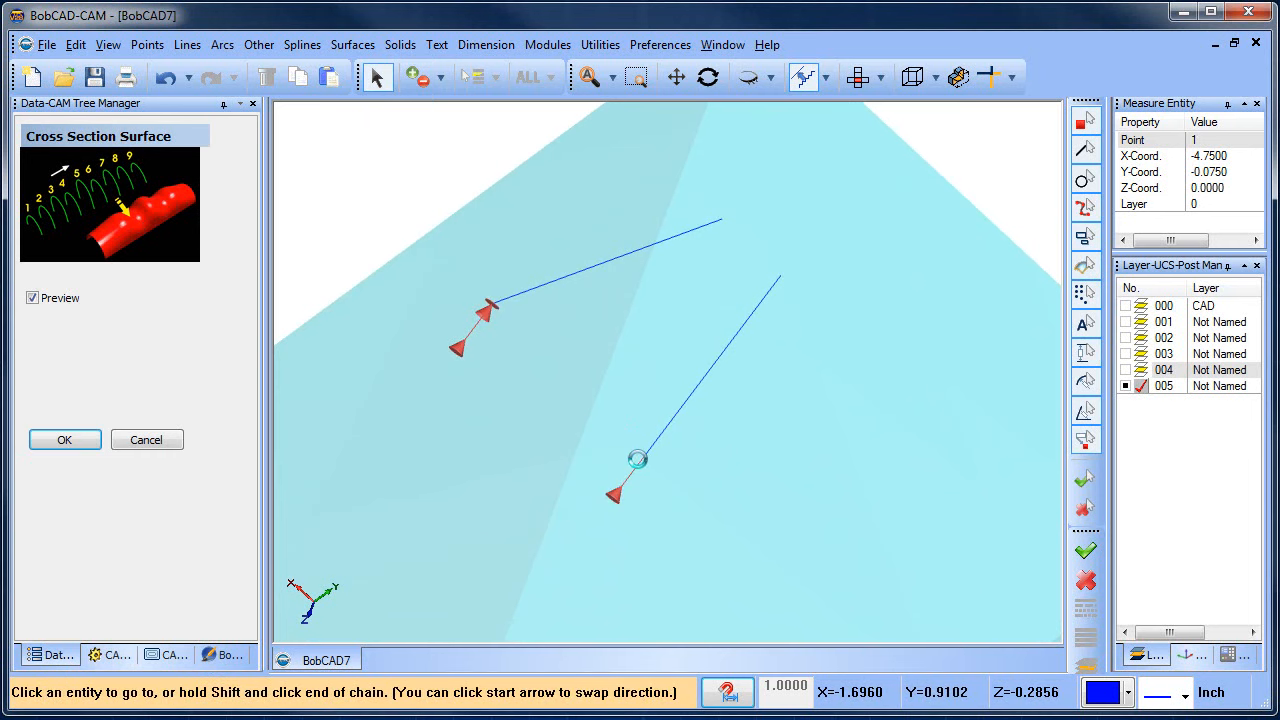
{"action": "right_click", "coordinate": [722, 450]}
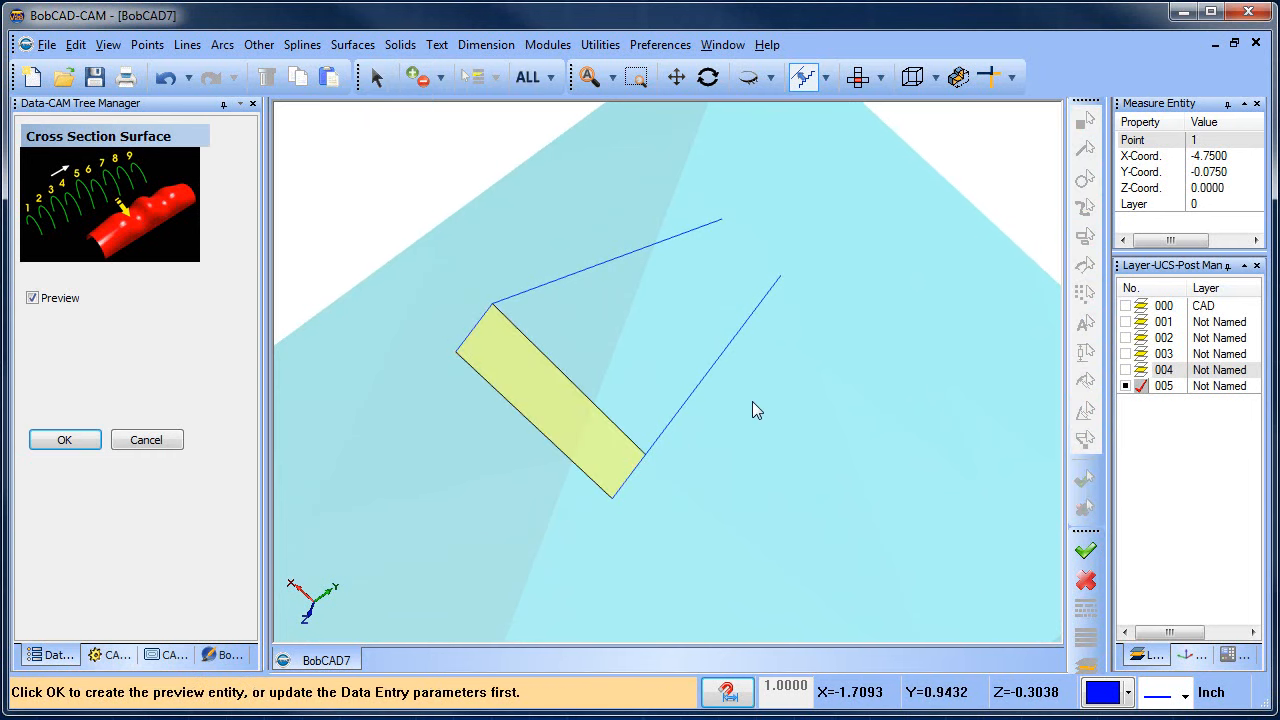
{"action": "left_click", "coordinate": [720, 218]}
{"action": "left_click", "coordinate": [781, 284]}
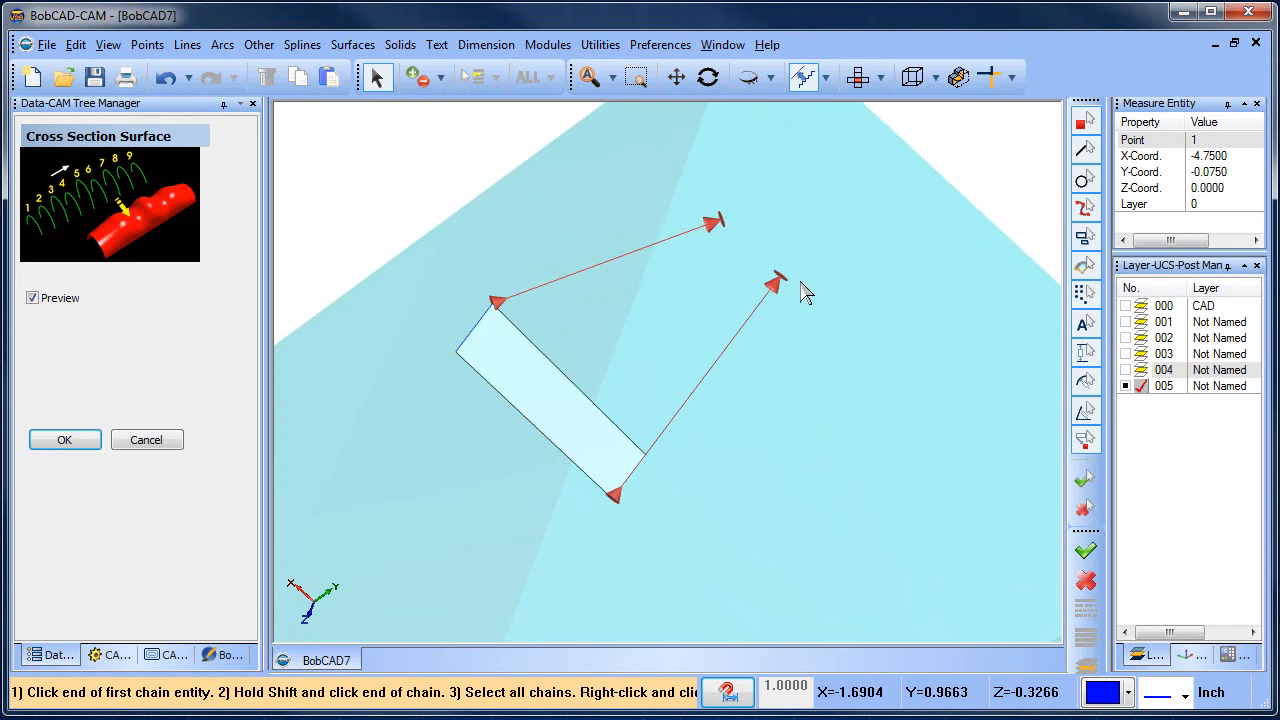
{"action": "right_click", "coordinate": [807, 283]}
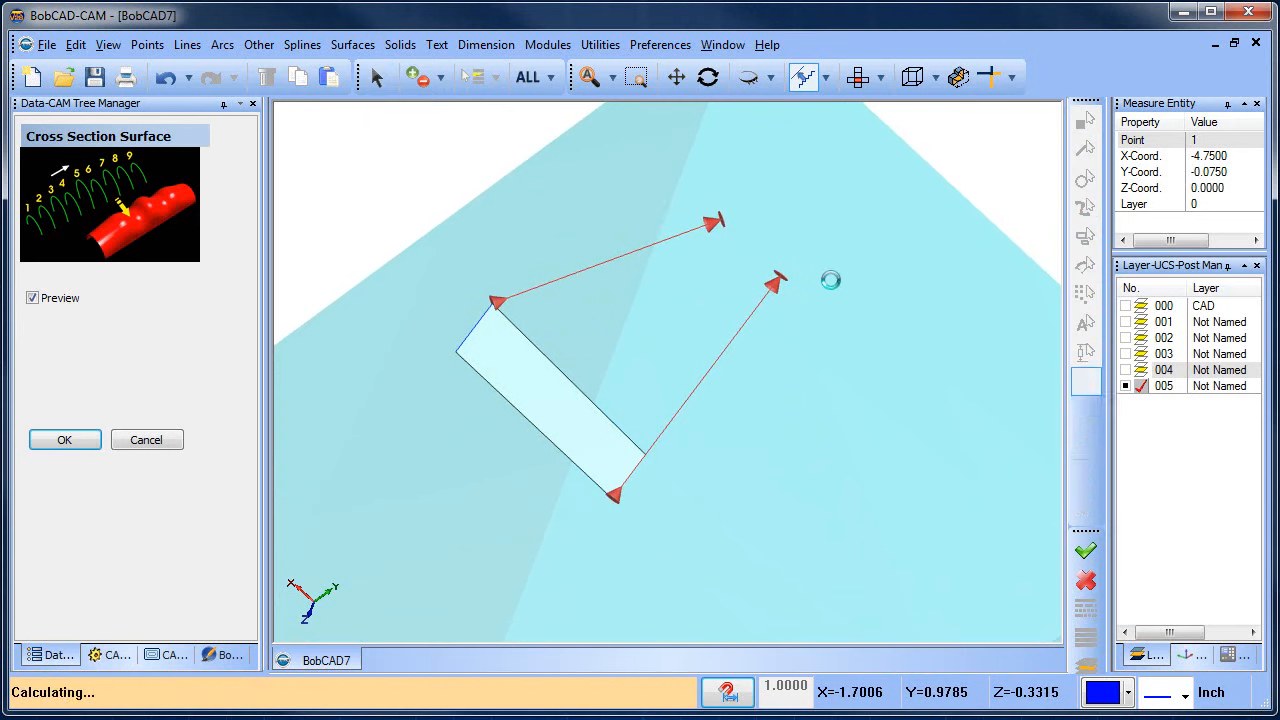
- Undo the new cross-section surfaces on the four and leave the command
{"action": "left_click", "coordinate": [166, 77]}
{"action": "right_click", "coordinate": [433, 165]}
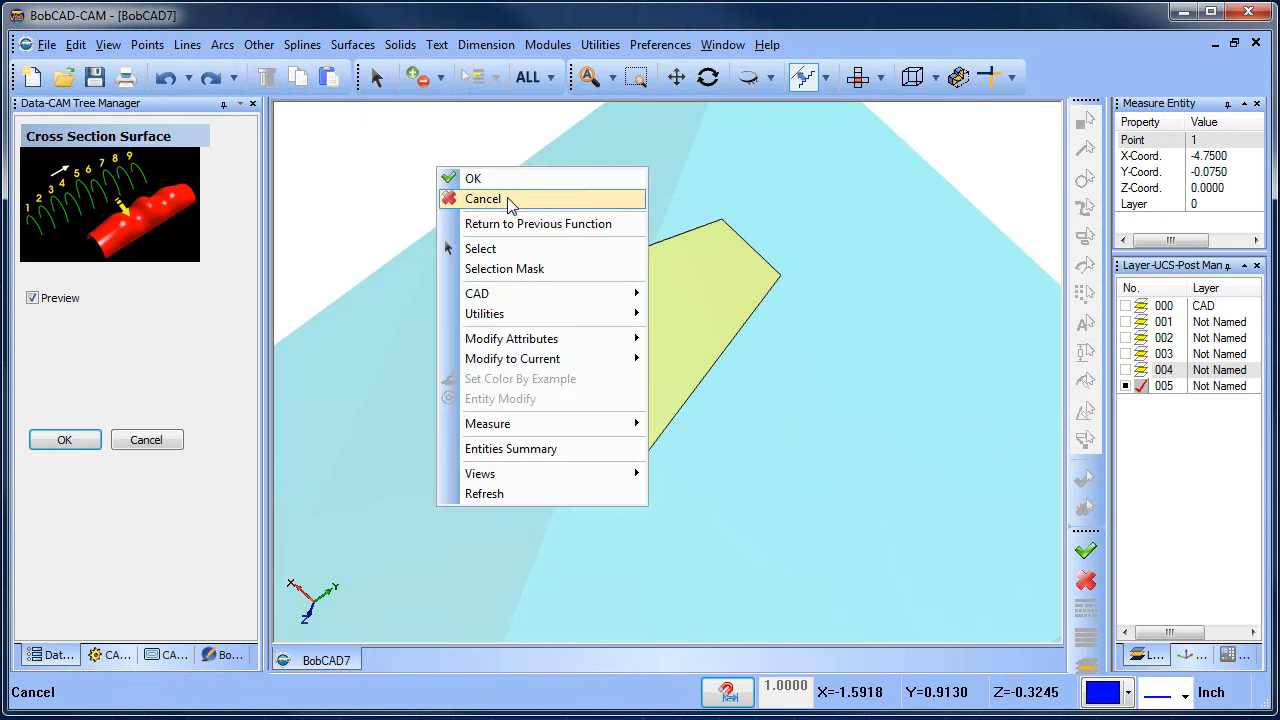
{"action": "left_click", "coordinate": [498, 198]}
{"action": "left_click", "coordinate": [376, 77]}
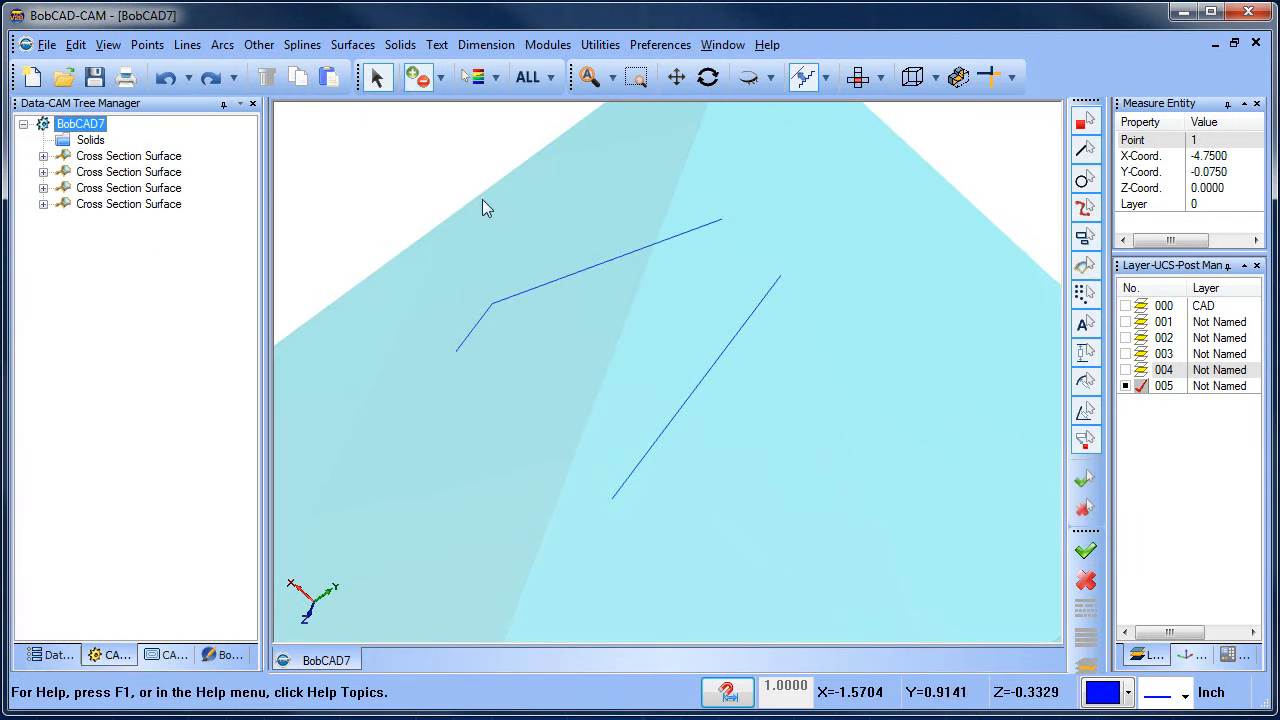
- Create a cross-section surface between the four's short slanted edge and the short extracted edge opposite it
{"action": "left_click", "coordinate": [301, 44]}
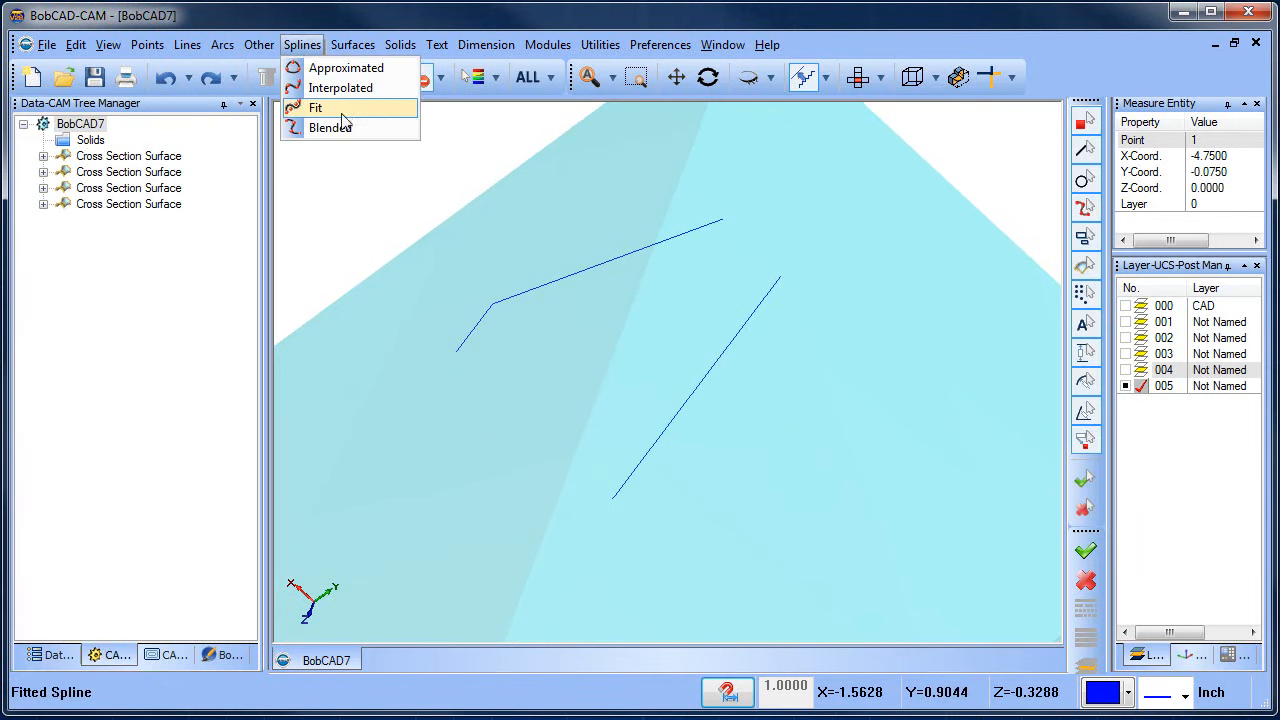
{"action": "mouse_move", "coordinate": [362, 47]}
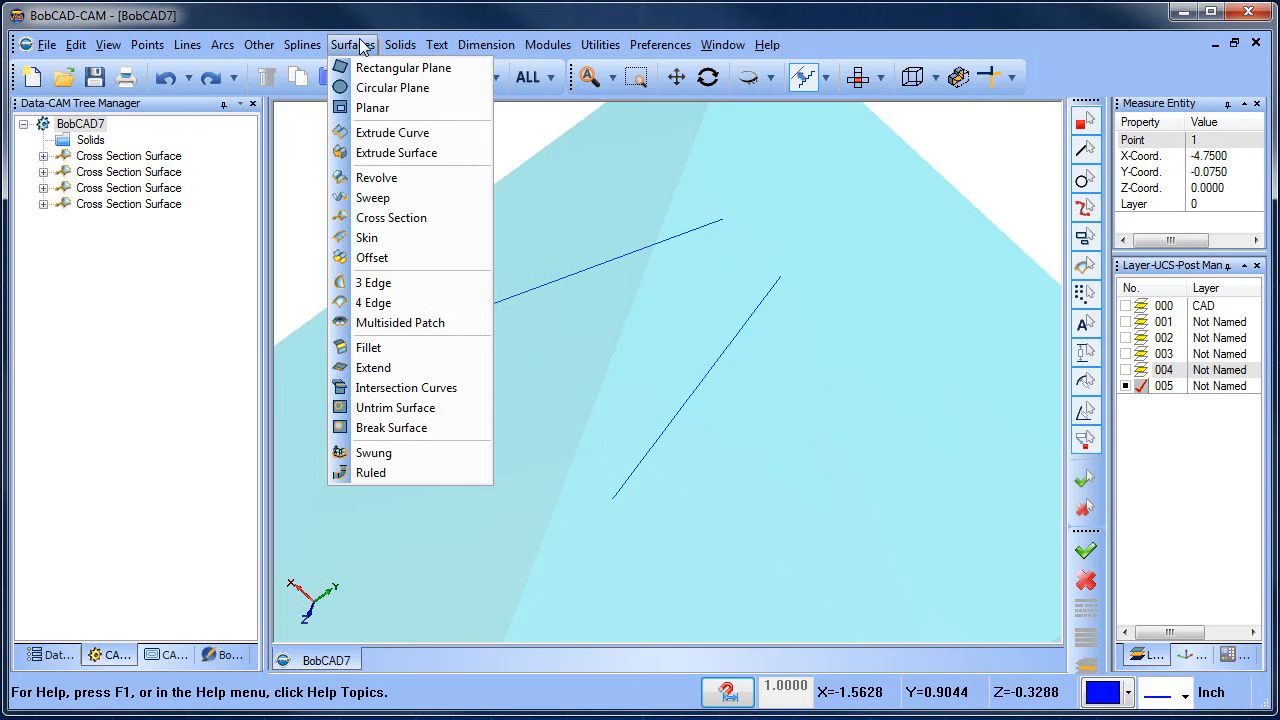
{"action": "left_click", "coordinate": [430, 218]}
{"action": "left_click", "coordinate": [486, 307]}
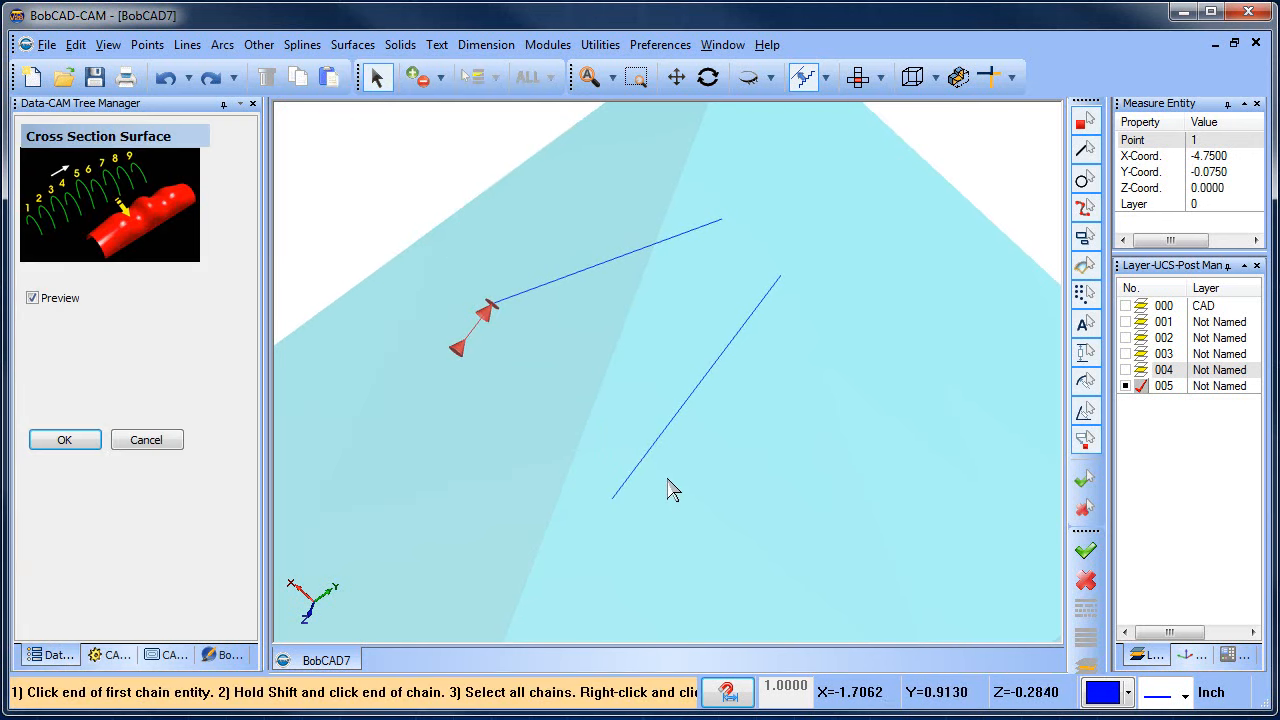
{"action": "left_click", "coordinate": [648, 456]}
{"action": "right_click", "coordinate": [786, 423]}
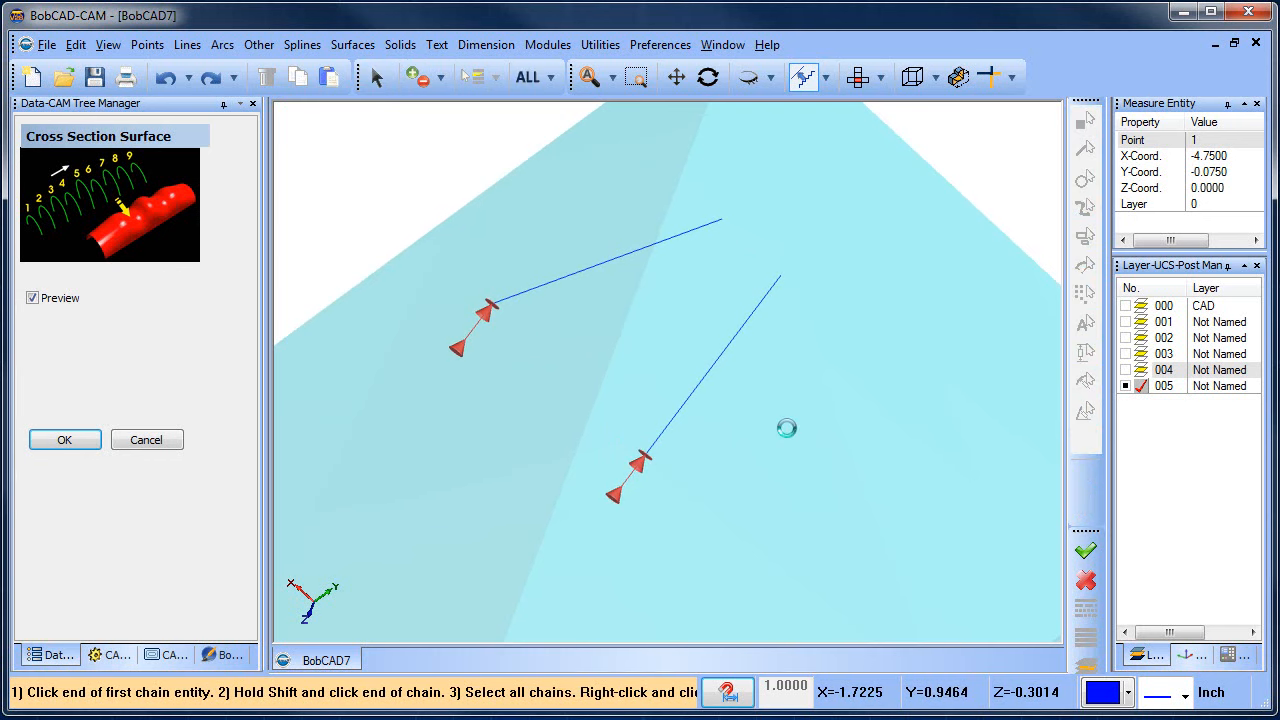
{"action": "right_click", "coordinate": [757, 398]}
- Create a cross-section surface between the four's long slanted edge and the long edge opposite it
{"action": "left_click", "coordinate": [711, 225]}
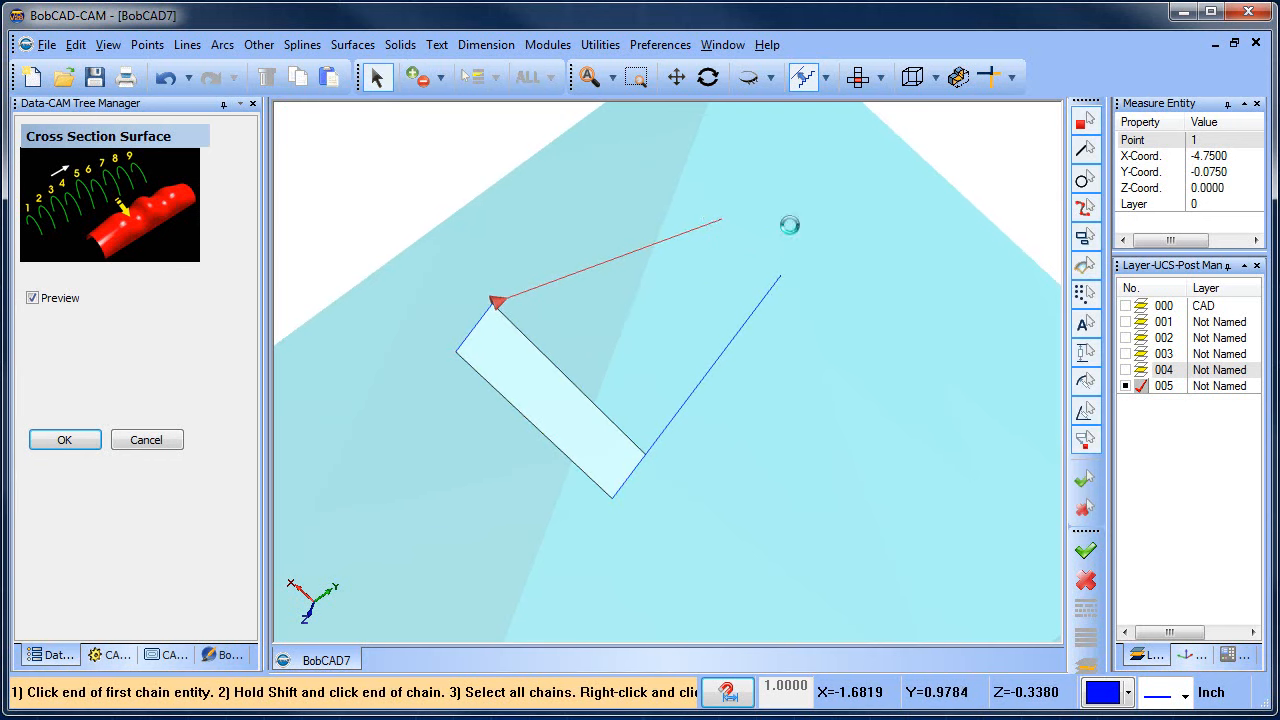
{"action": "left_click", "coordinate": [780, 285]}
{"action": "right_click", "coordinate": [848, 305]}
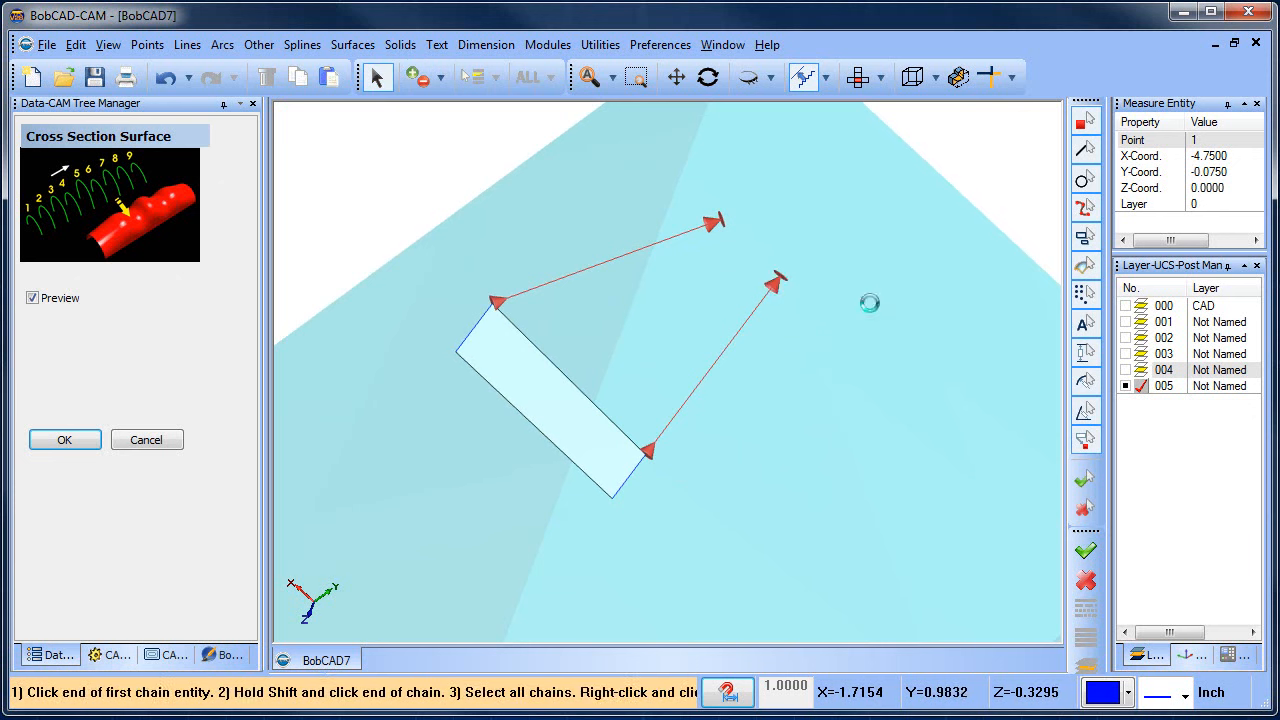
{"action": "right_click", "coordinate": [868, 304]}
- Show layers 004, 003, 002 and 001 again, leaving the CAD layer 000 hidden
{"action": "left_click", "coordinate": [1126, 370]}
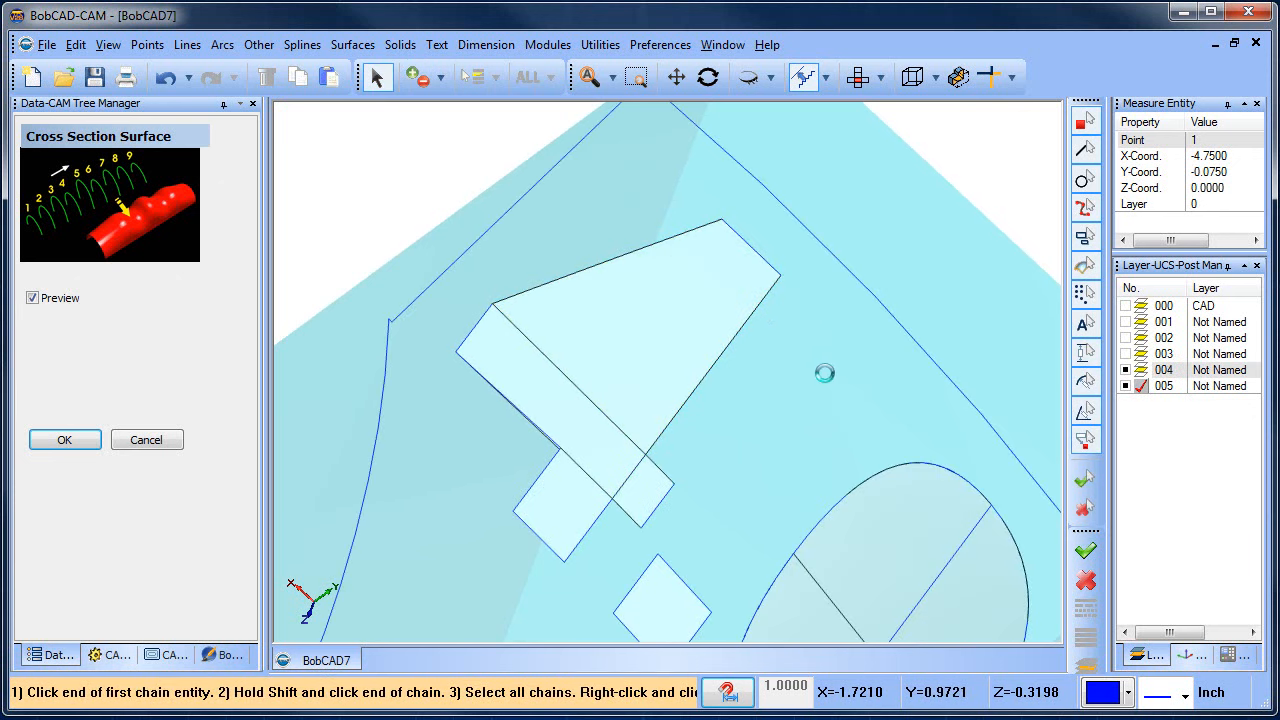
{"action": "middle_click_drag", "start_coordinate": [823, 369], "coordinate": [760, 380]}
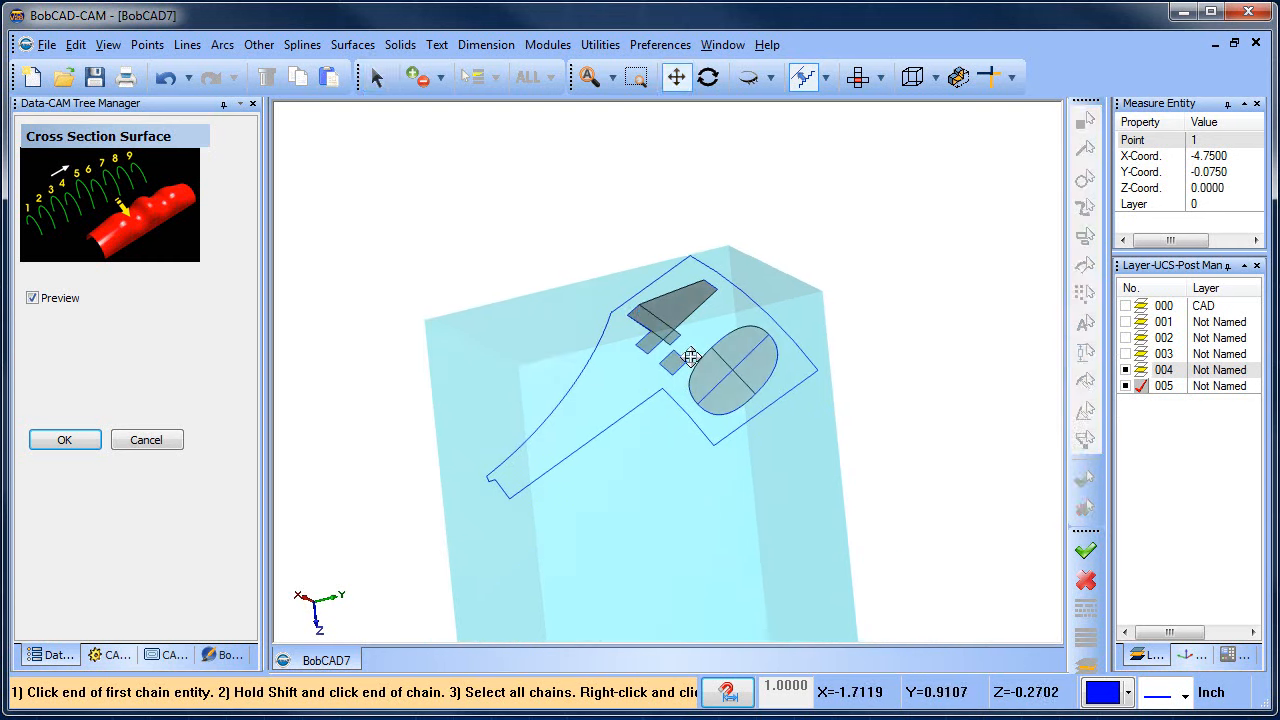
{"action": "left_click", "coordinate": [1126, 354]}
{"action": "left_click", "coordinate": [1126, 338]}
{"action": "left_click", "coordinate": [1126, 322]}
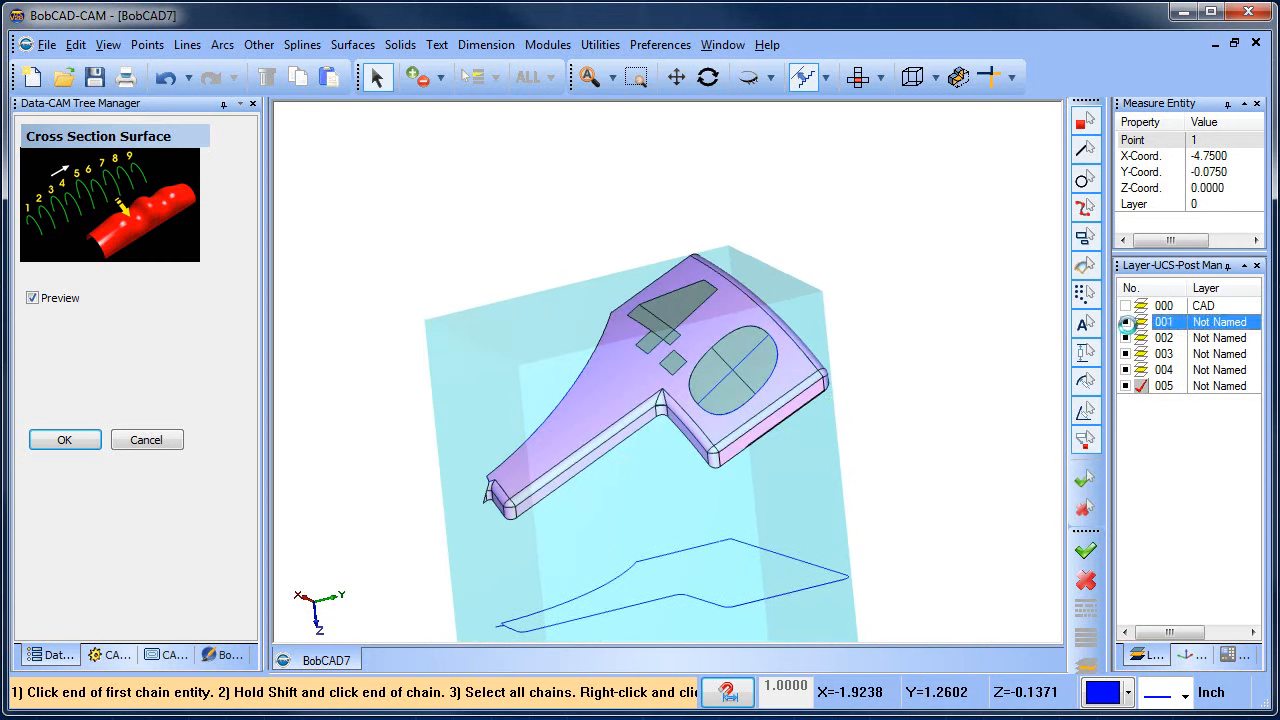
- Reselect the geometry of Feature 3 Axis so that it includes the surfaces capping the 4.0 cutouts
{"action": "left_click", "coordinate": [138, 284]}
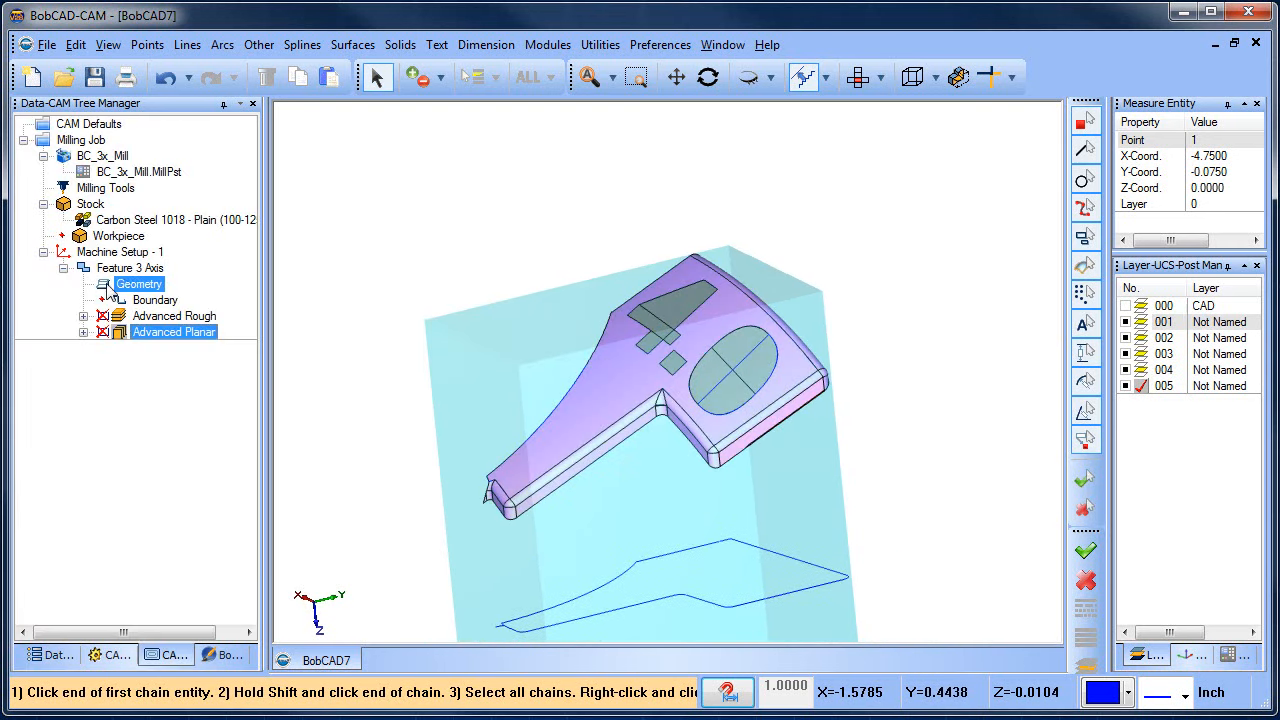
{"action": "right_click", "coordinate": [128, 286]}
{"action": "left_click", "coordinate": [150, 287]}
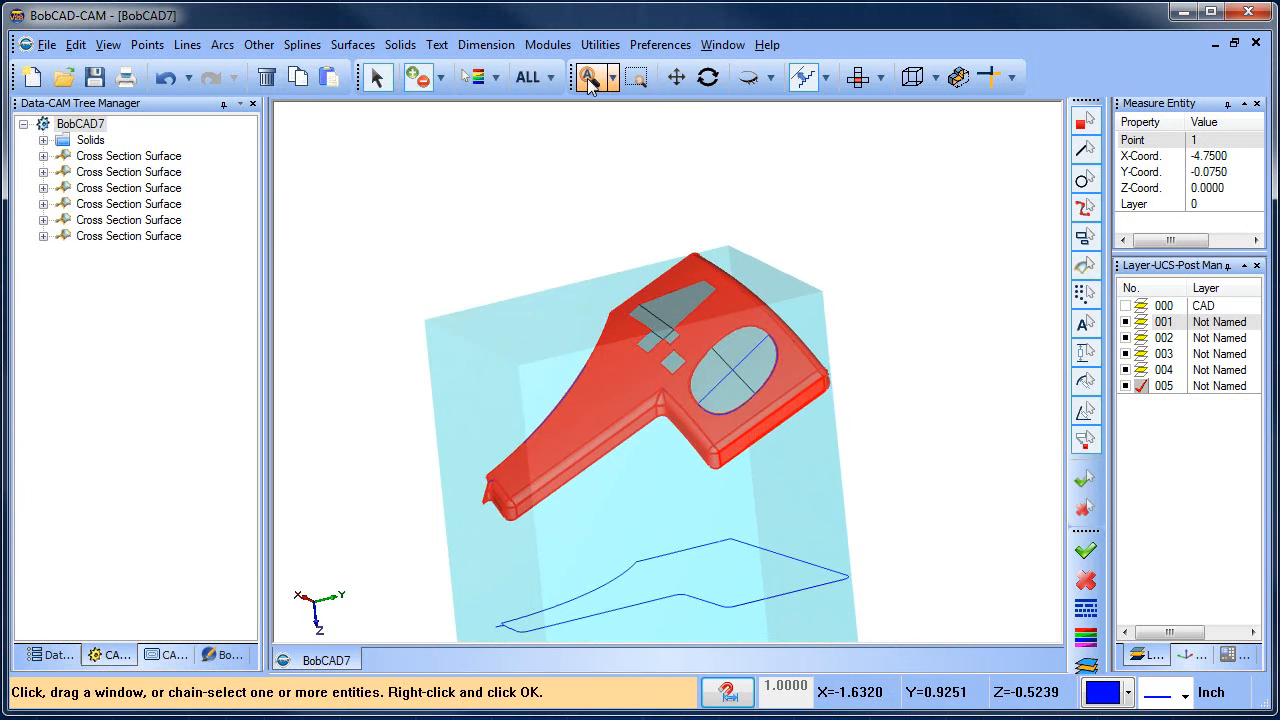
{"action": "key", "text": "space"}
- Compute the Advanced Planar toolpath with the updated geometry
{"action": "right_click", "coordinate": [157, 327]}
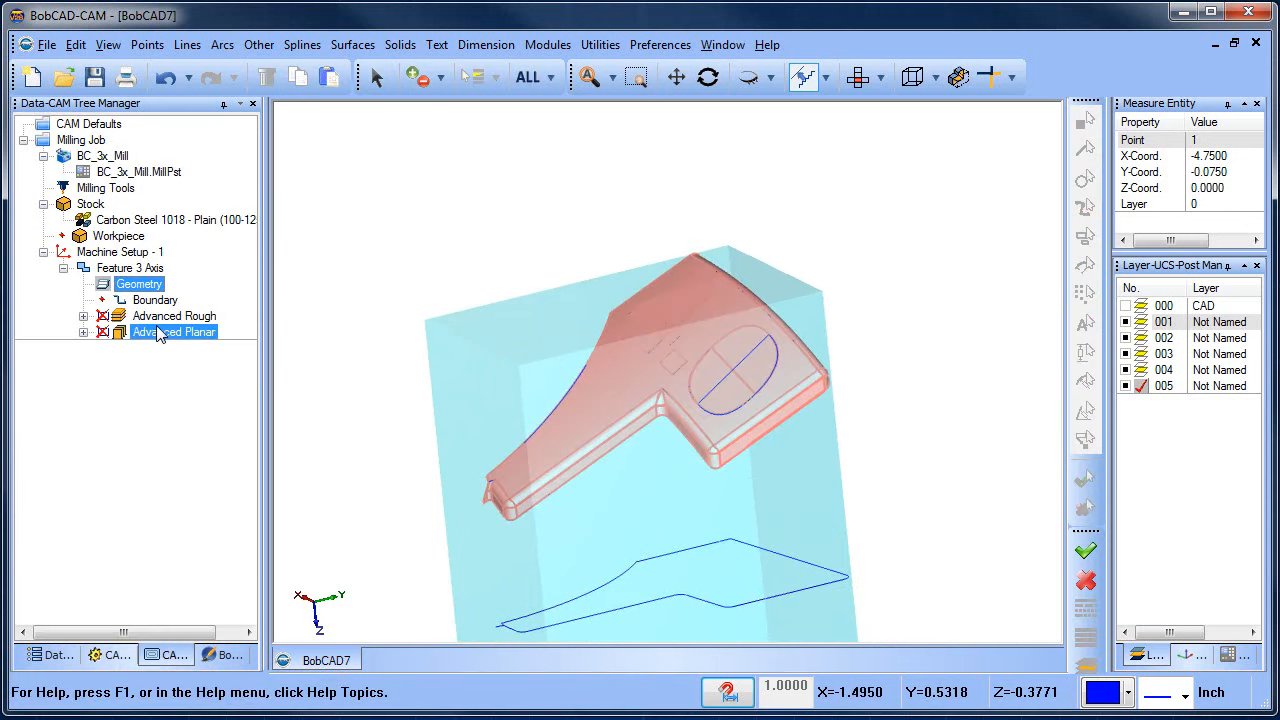
{"action": "right_click", "coordinate": [157, 340]}
{"action": "left_click", "coordinate": [272, 340]}
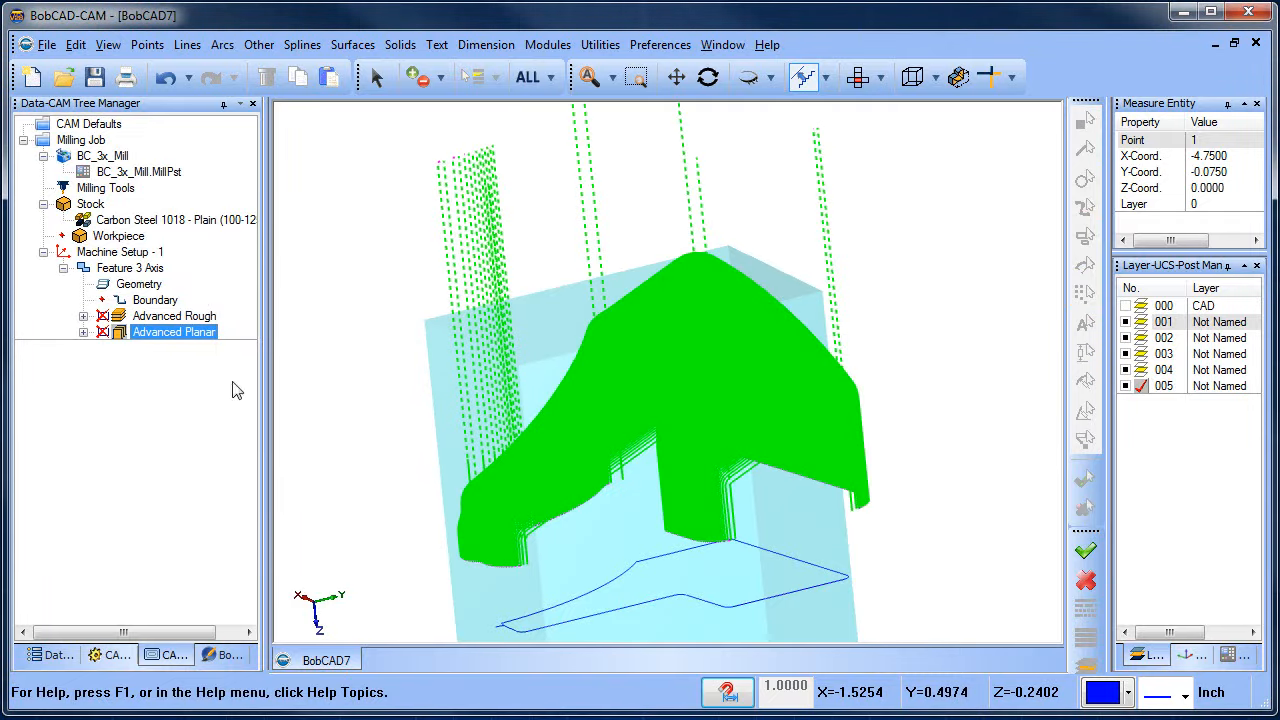
{"action": "scroll", "coordinate": [743, 376], "scroll_direction": "up", "scroll_amount": 5}
{"action": "middle_click_drag", "start_coordinate": [779, 445], "coordinate": [756, 425]}
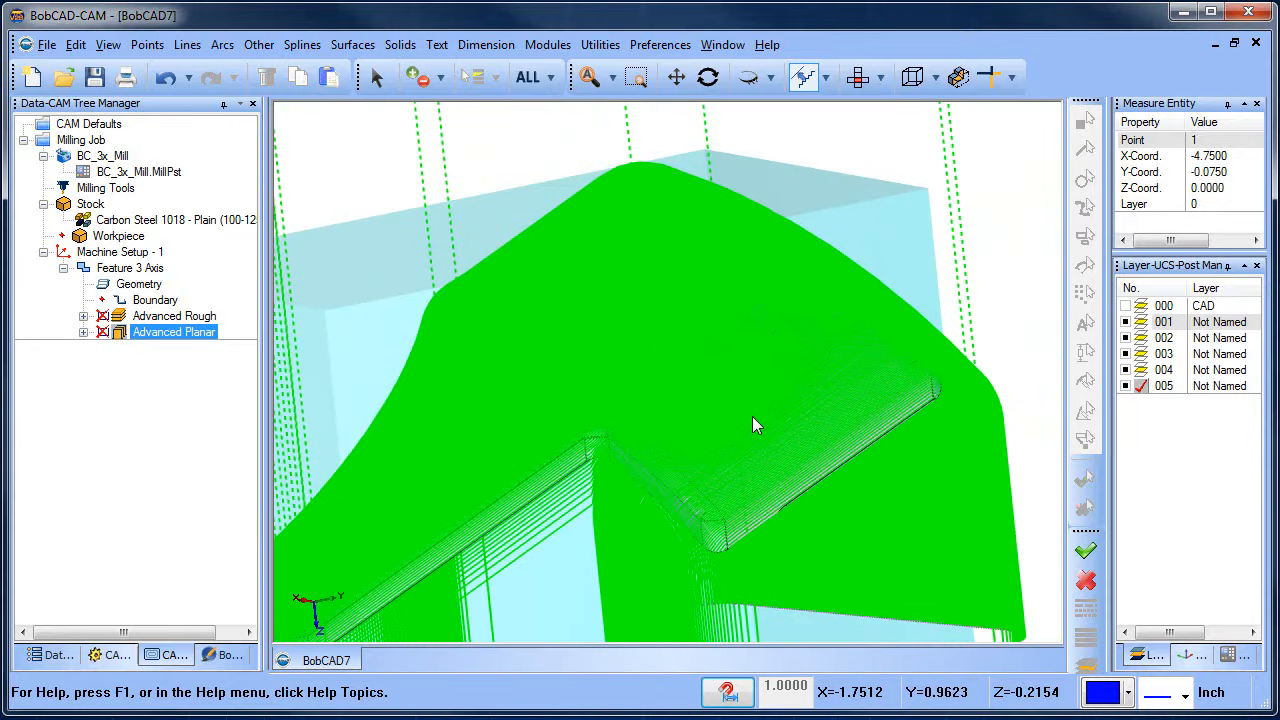
- Temporarily show the CAD layer 000 to compare the toolpath with the mold, and hide the layer again
{"action": "left_click", "coordinate": [130, 268]}
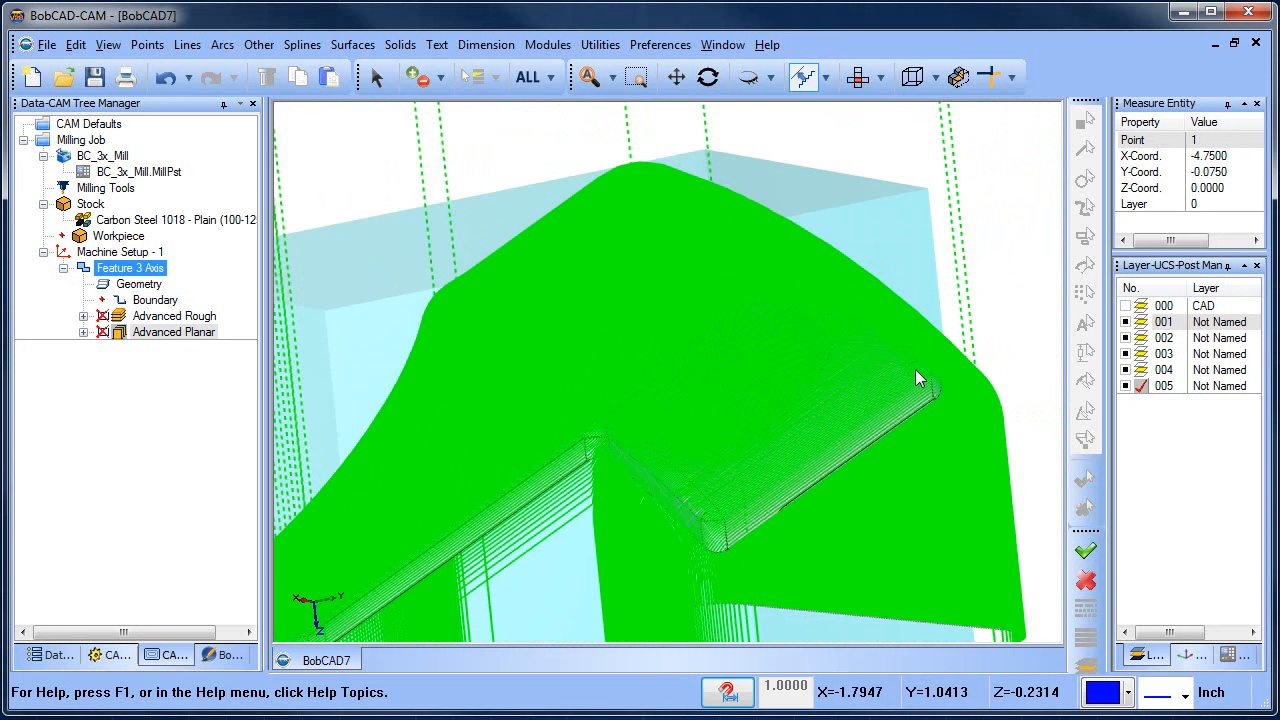
{"action": "scroll", "coordinate": [916, 371], "scroll_direction": "down", "scroll_amount": 5}
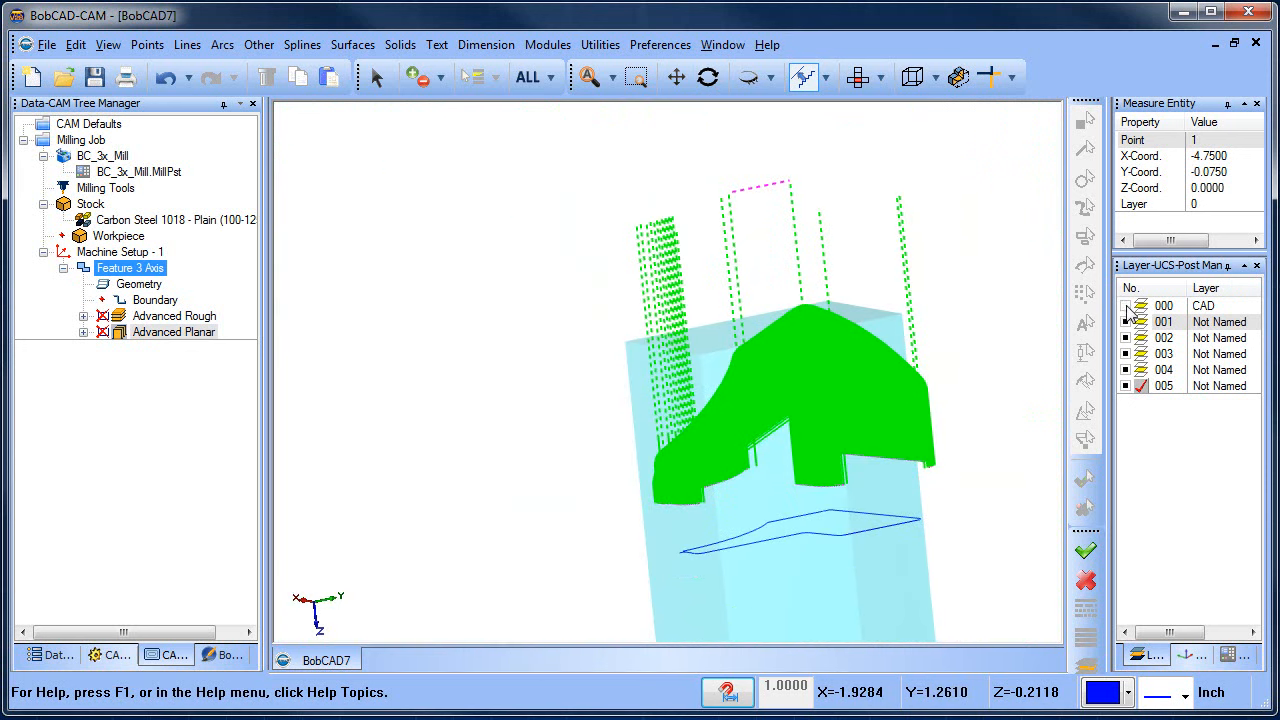
{"action": "left_click", "coordinate": [1126, 305]}
{"action": "middle_click_drag", "start_coordinate": [789, 321], "coordinate": [700, 194]}
{"action": "scroll", "coordinate": [686, 348], "scroll_direction": "up", "scroll_amount": 3}
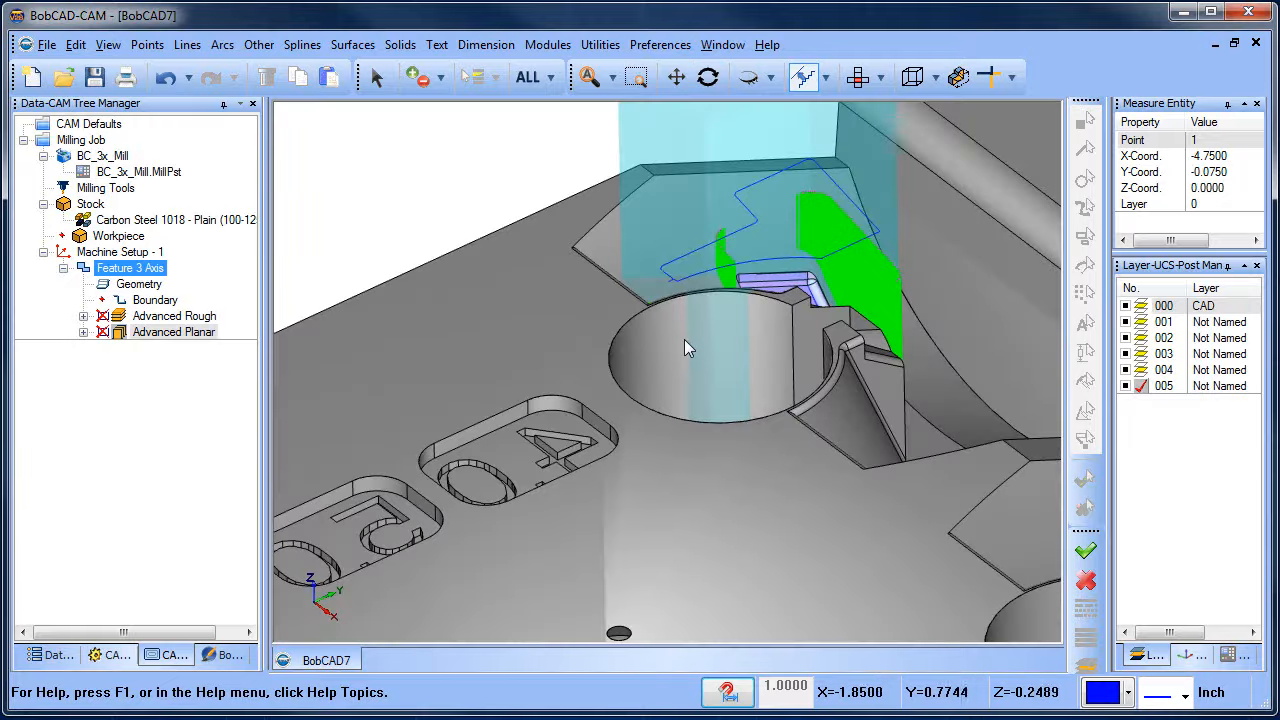
{"action": "middle_click_drag", "start_coordinate": [686, 348], "coordinate": [625, 365]}
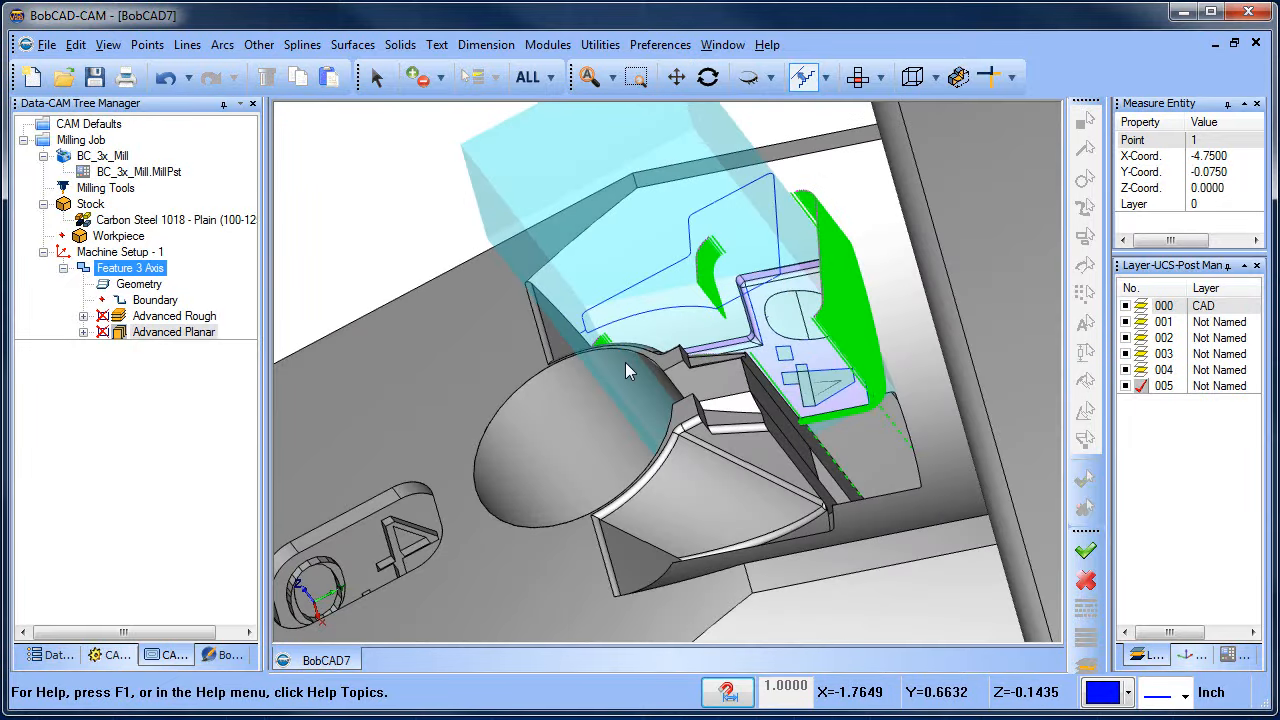
{"action": "left_click", "coordinate": [1126, 305]}
- Examine the Advanced Planar passes up close where they cross the capped 4.0 cutouts
{"action": "middle_click_drag", "start_coordinate": [750, 240], "coordinate": [717, 487]}
{"action": "middle_click_drag", "start_coordinate": [709, 359], "coordinate": [814, 380]}
{"action": "scroll", "coordinate": [817, 380], "scroll_direction": "up", "scroll_amount": 6}
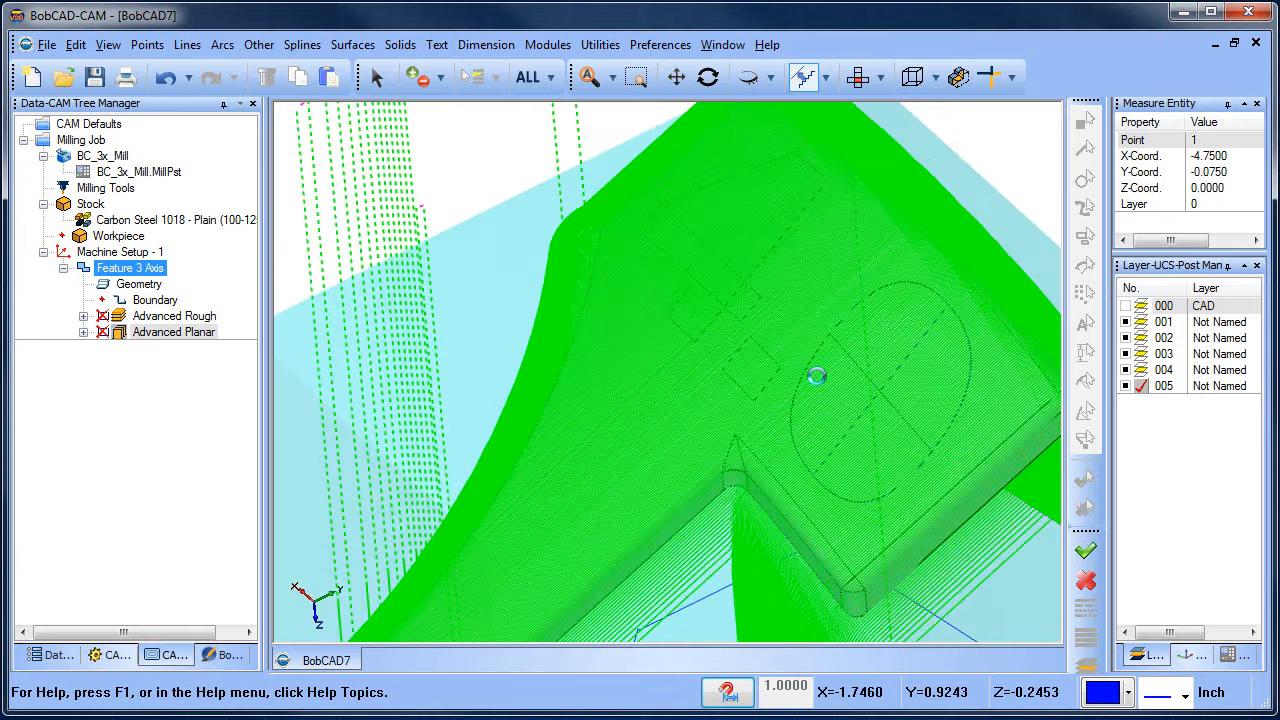
{"action": "scroll", "coordinate": [815, 385], "scroll_direction": "up", "scroll_amount": 2}
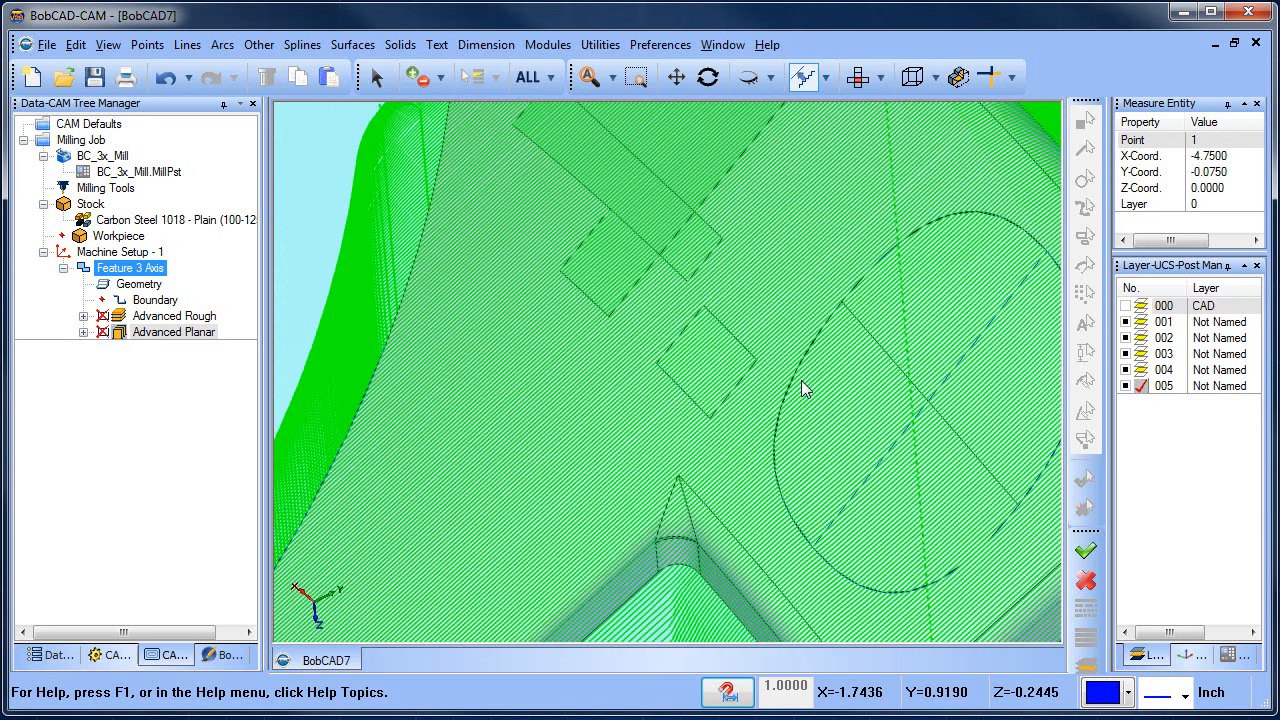
{"action": "scroll", "coordinate": [806, 388], "scroll_direction": "down", "scroll_amount": 5}
{"action": "middle_click_drag", "start_coordinate": [591, 391], "coordinate": [720, 356]}
- Hide the displayed toolpath and collapse Feature 3 Axis in the CAM tree
{"action": "left_click", "coordinate": [176, 331]}
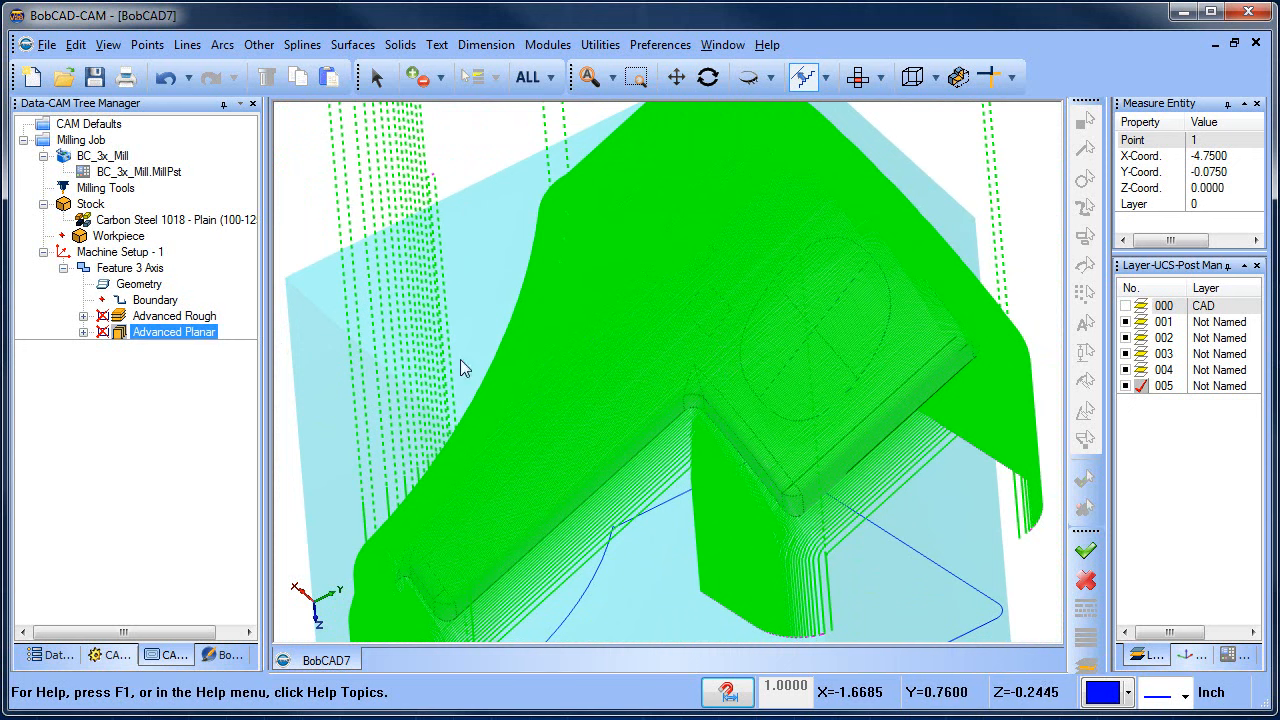
{"action": "left_click", "coordinate": [125, 268]}
{"action": "left_click", "coordinate": [63, 269]}
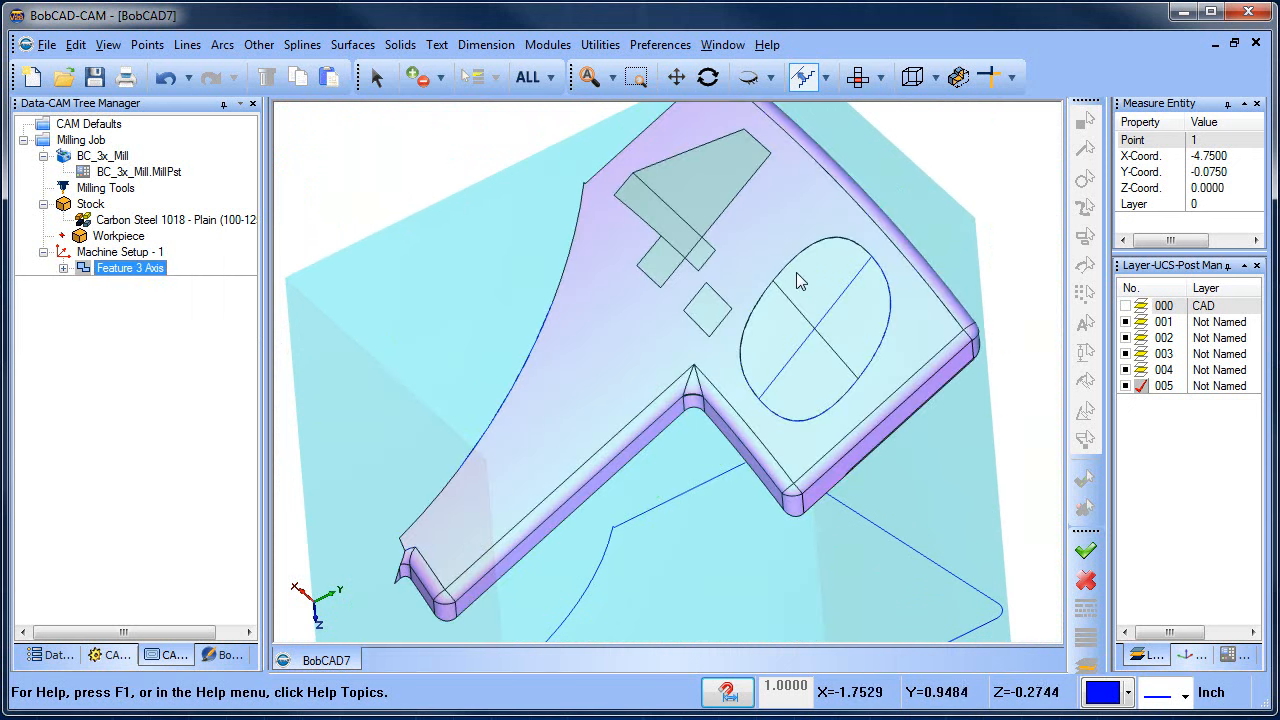
- Add layer 006 and make it the active layer
{"action": "scroll", "coordinate": [793, 400], "scroll_direction": "down", "scroll_amount": 3}
{"action": "middle_click_drag", "start_coordinate": [765, 382], "coordinate": [769, 389]}
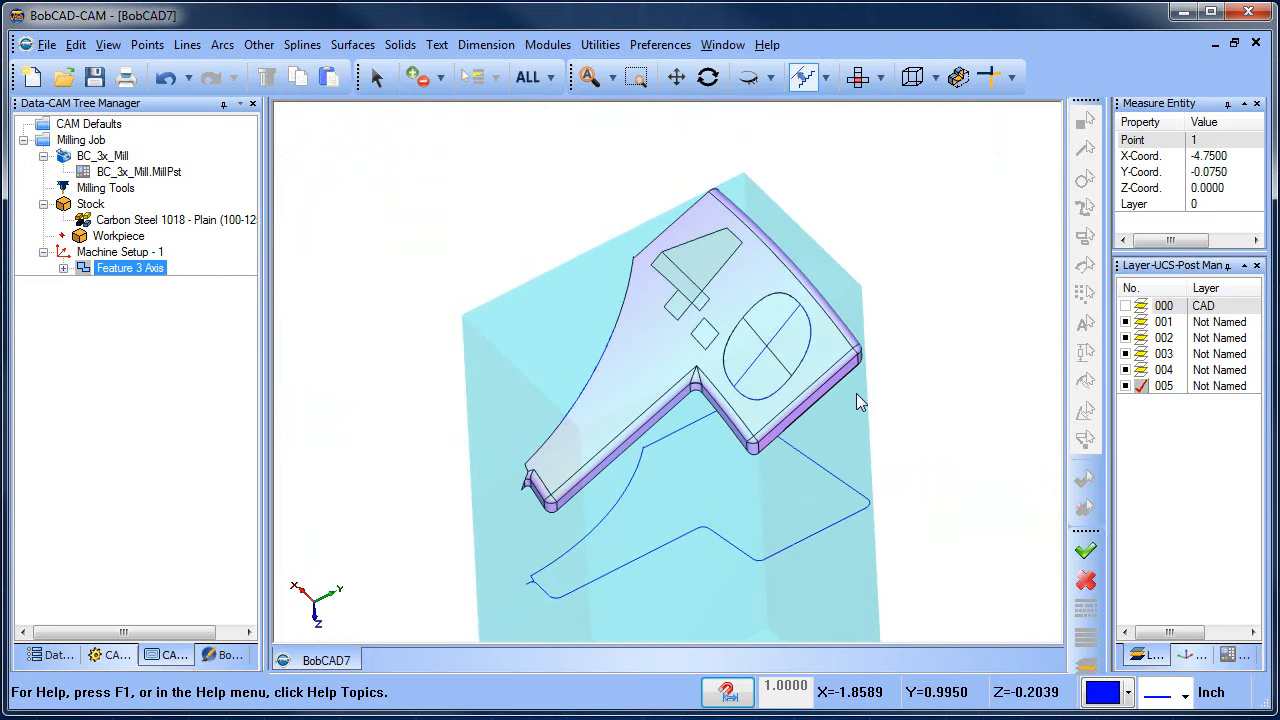
{"action": "right_click", "coordinate": [1207, 397]}
{"action": "left_click", "coordinate": [1225, 406]}
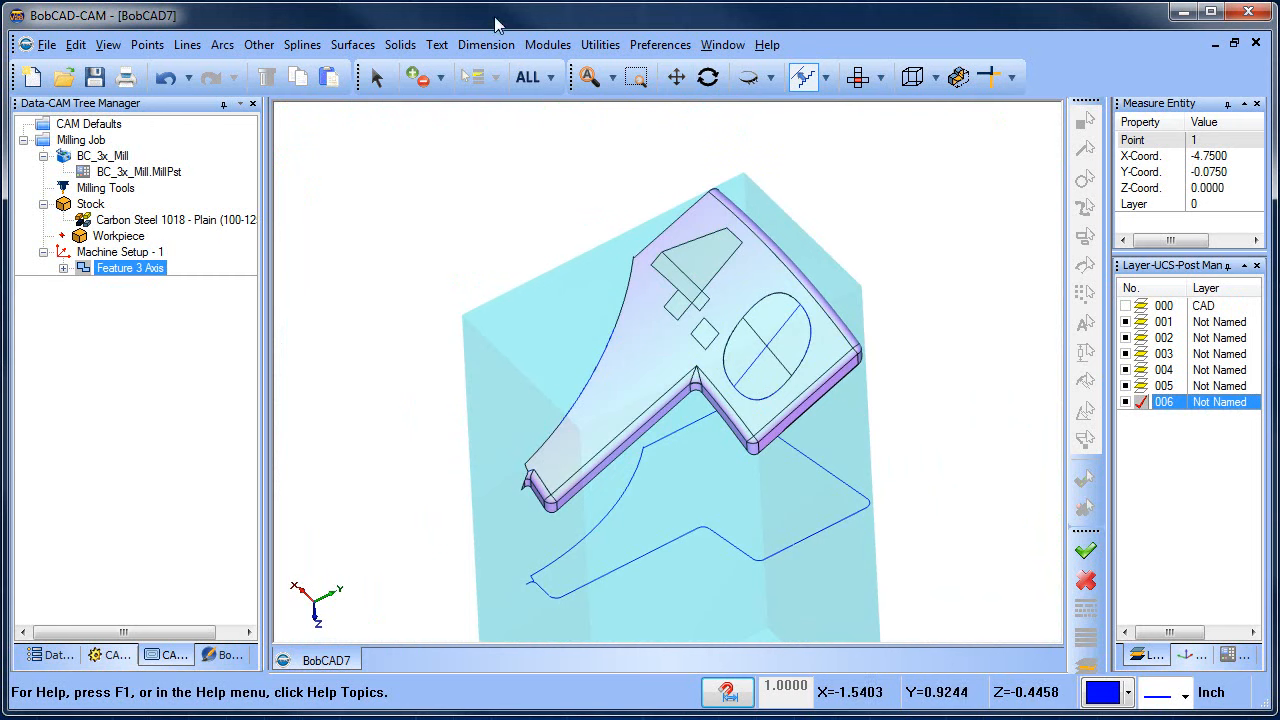
- Untrim the part's large curved top surface onto the active layer
{"action": "left_click", "coordinate": [600, 44]}
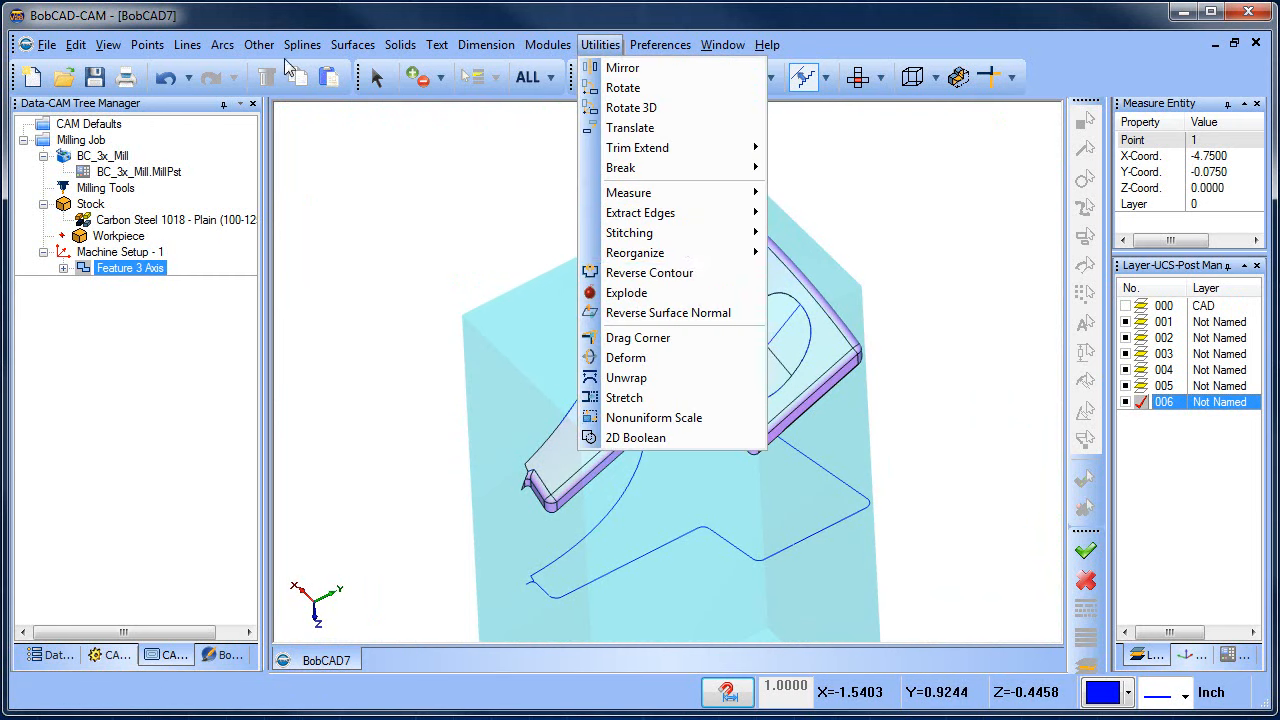
{"action": "left_click", "coordinate": [350, 48]}
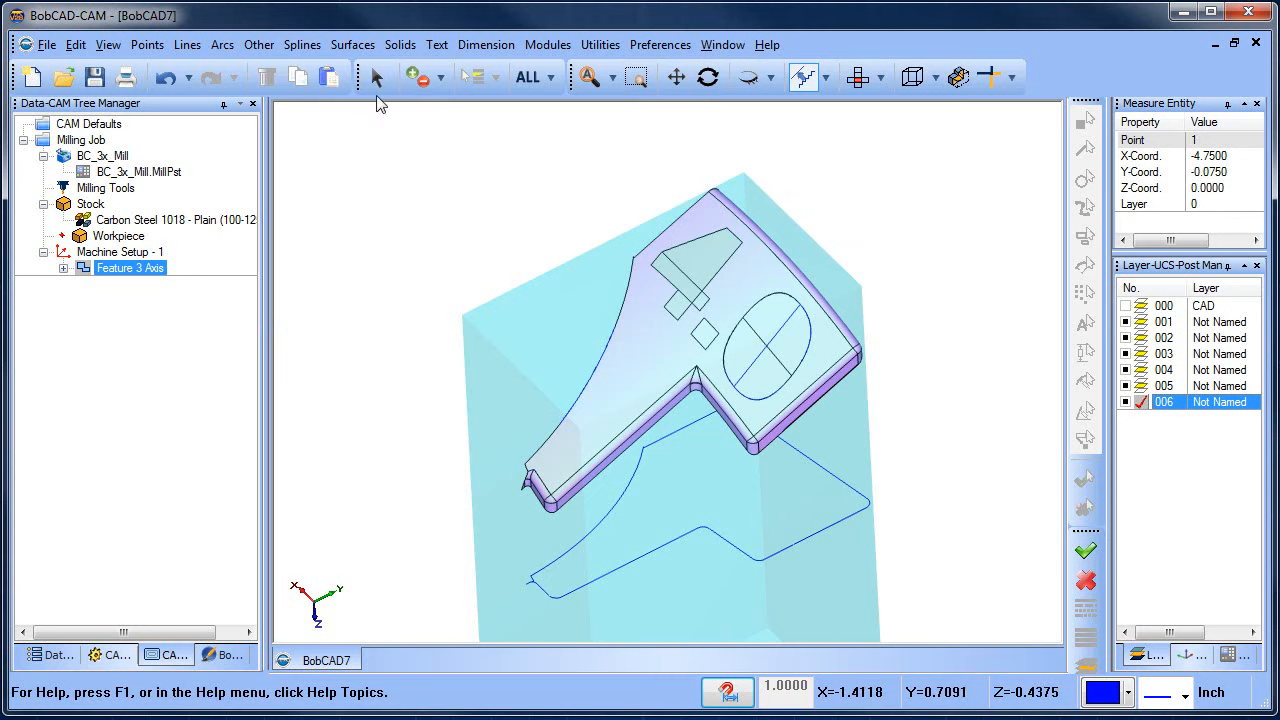
{"action": "left_click", "coordinate": [352, 44]}
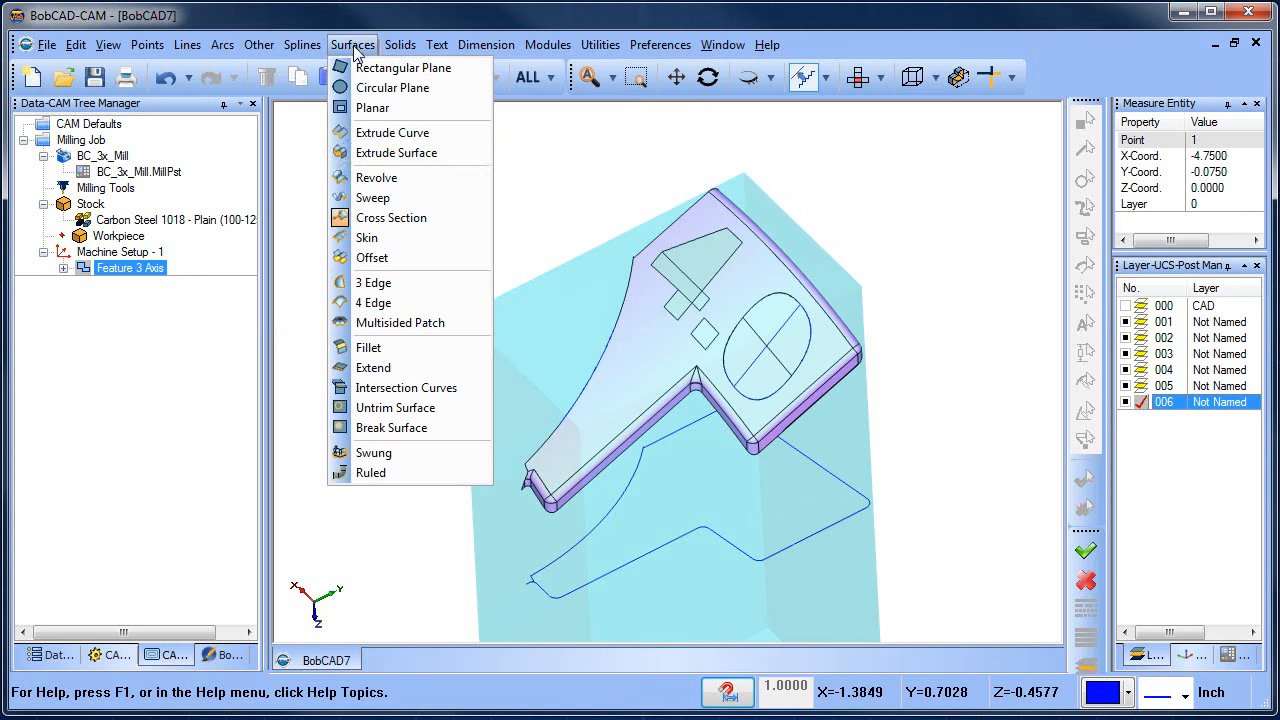
{"action": "left_click", "coordinate": [411, 412]}
{"action": "left_click", "coordinate": [624, 377]}
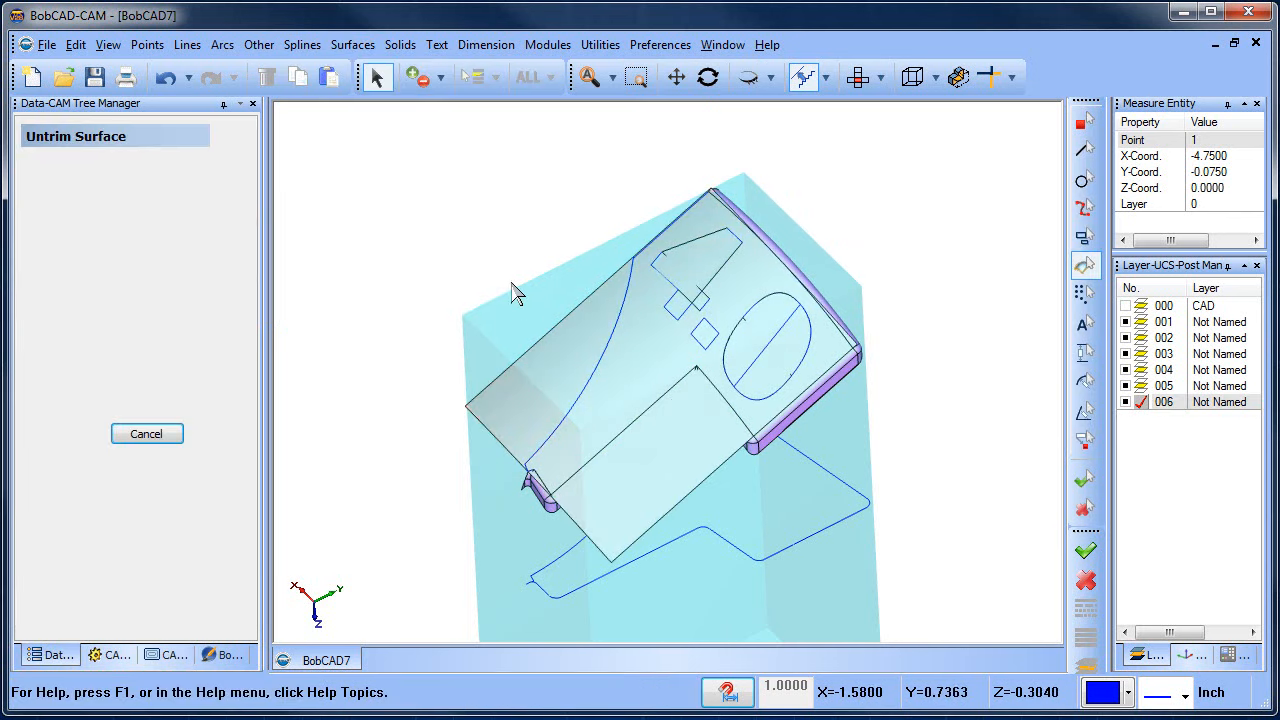
{"action": "right_click", "coordinate": [478, 214]}
{"action": "left_click", "coordinate": [525, 247]}
- Hide layers 001 through 005, leaving only layer 006 shown
{"action": "left_click", "coordinate": [1125, 386]}
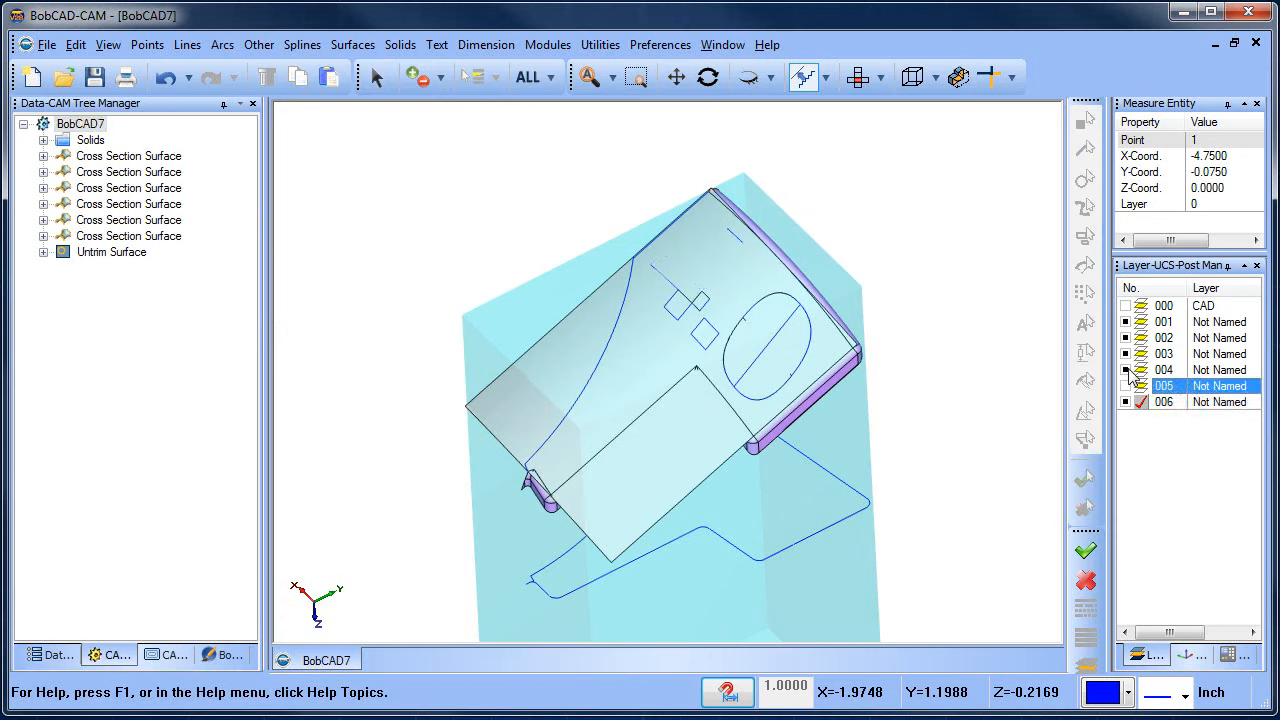
{"action": "left_click", "coordinate": [1125, 370]}
{"action": "left_click", "coordinate": [1125, 354]}
{"action": "left_click", "coordinate": [1125, 338]}
{"action": "left_click", "coordinate": [1125, 322]}
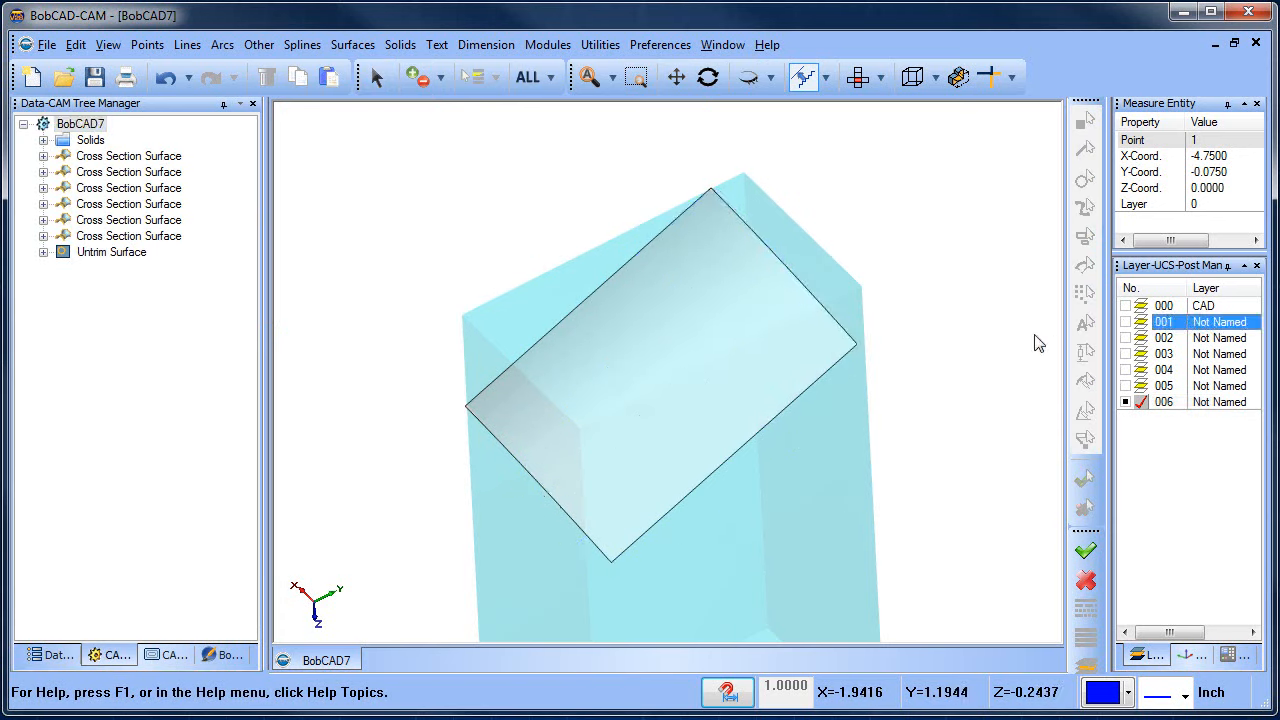
- Extend the untrimmed surface by 0.05 inch along each of its four edges
{"action": "left_click", "coordinate": [352, 45]}
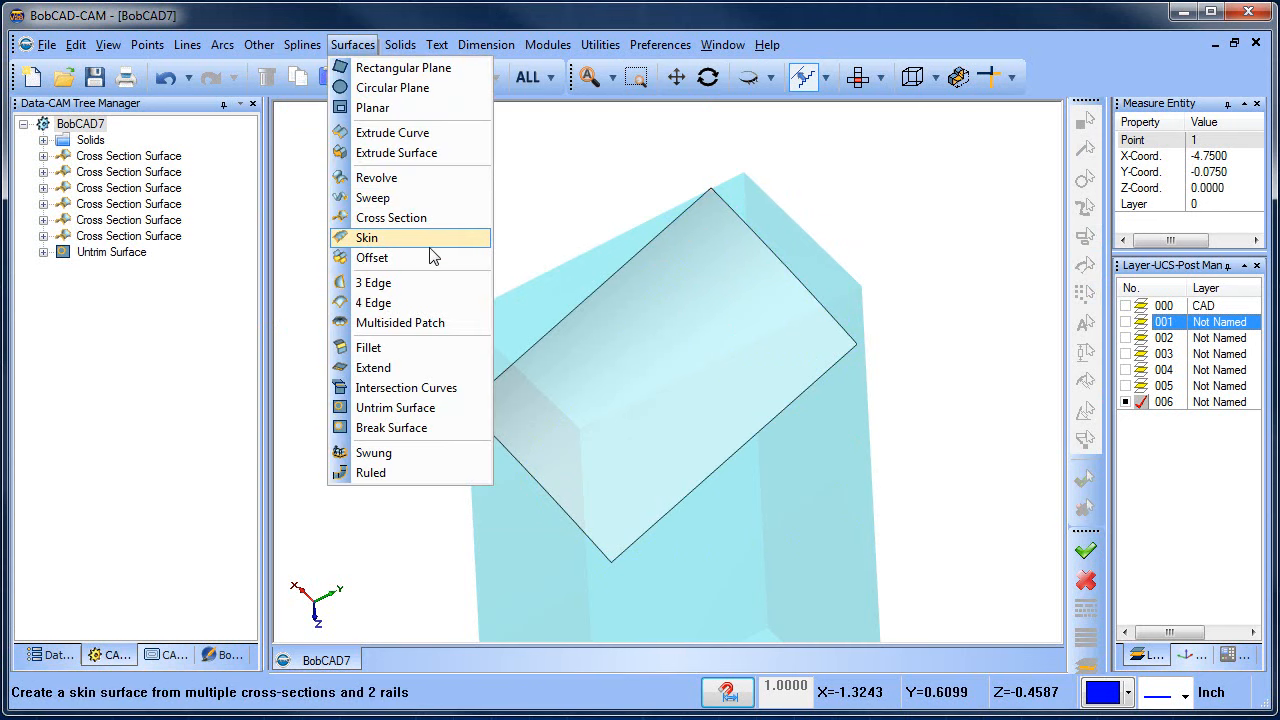
{"action": "left_click", "coordinate": [420, 368]}
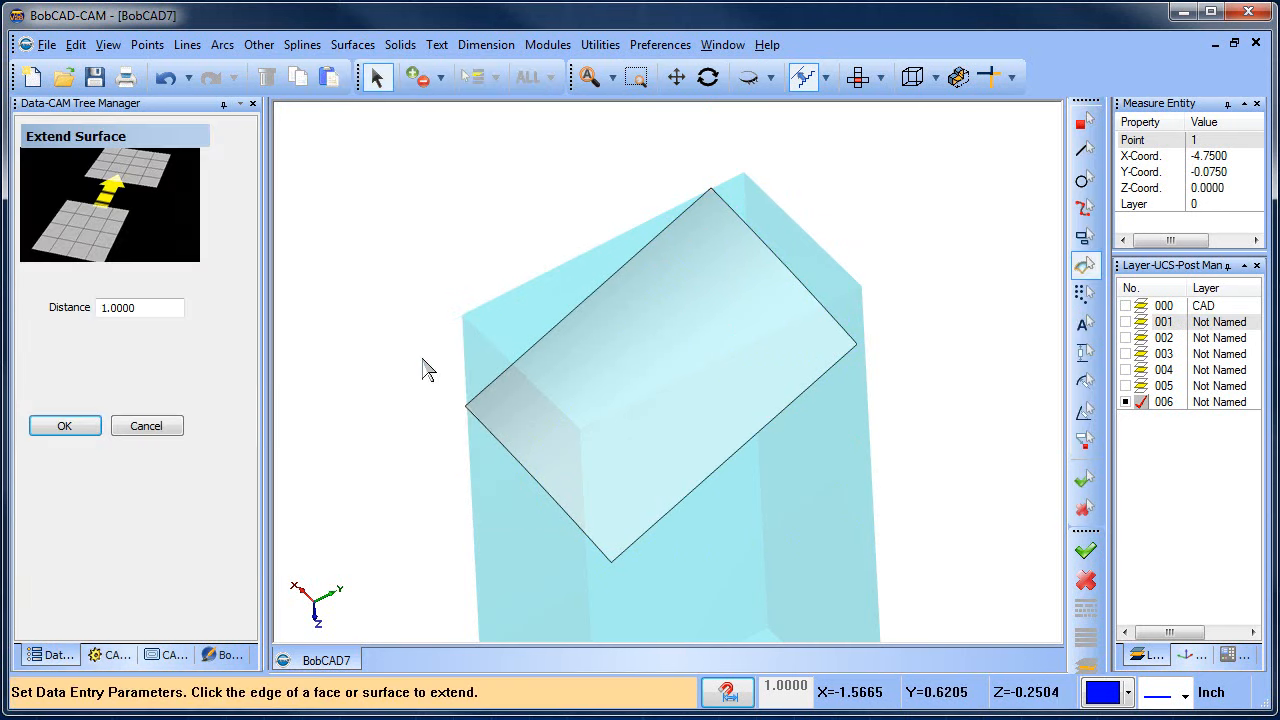
{"action": "double_click", "coordinate": [158, 308]}
{"action": "type", "text": ".05"}
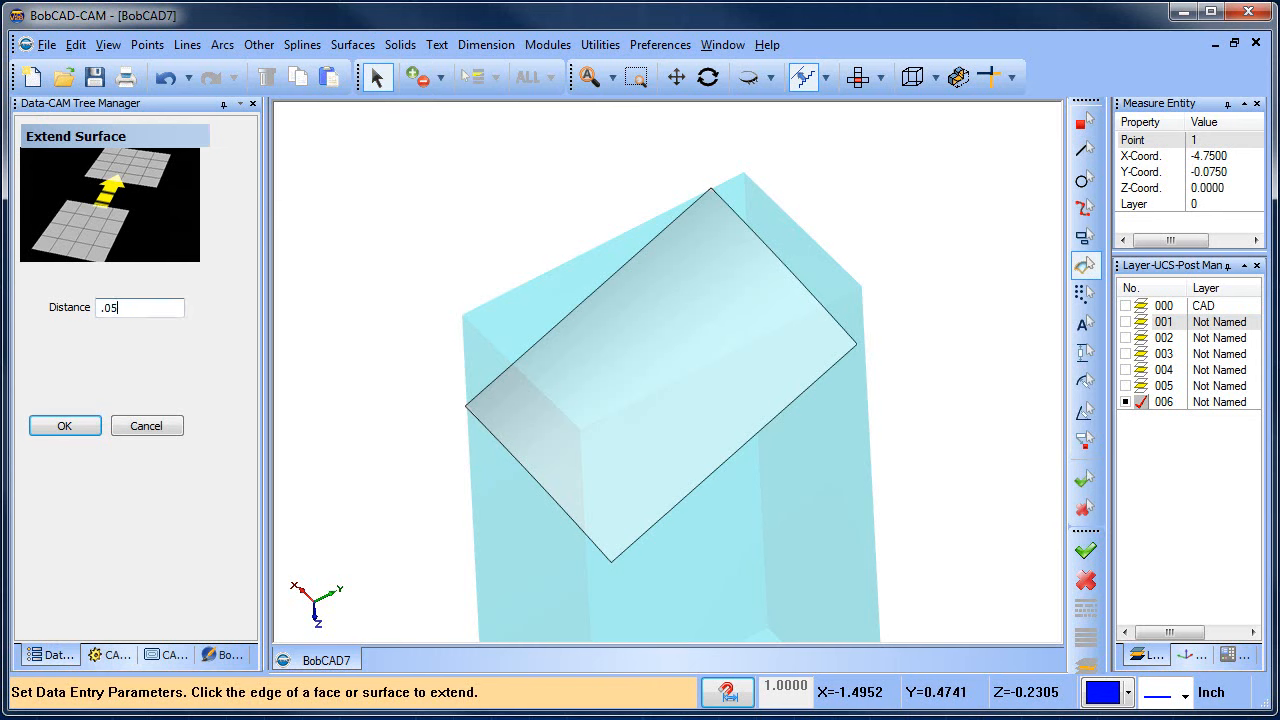
{"action": "key", "text": "Tab"}
{"action": "left_click", "coordinate": [503, 449]}
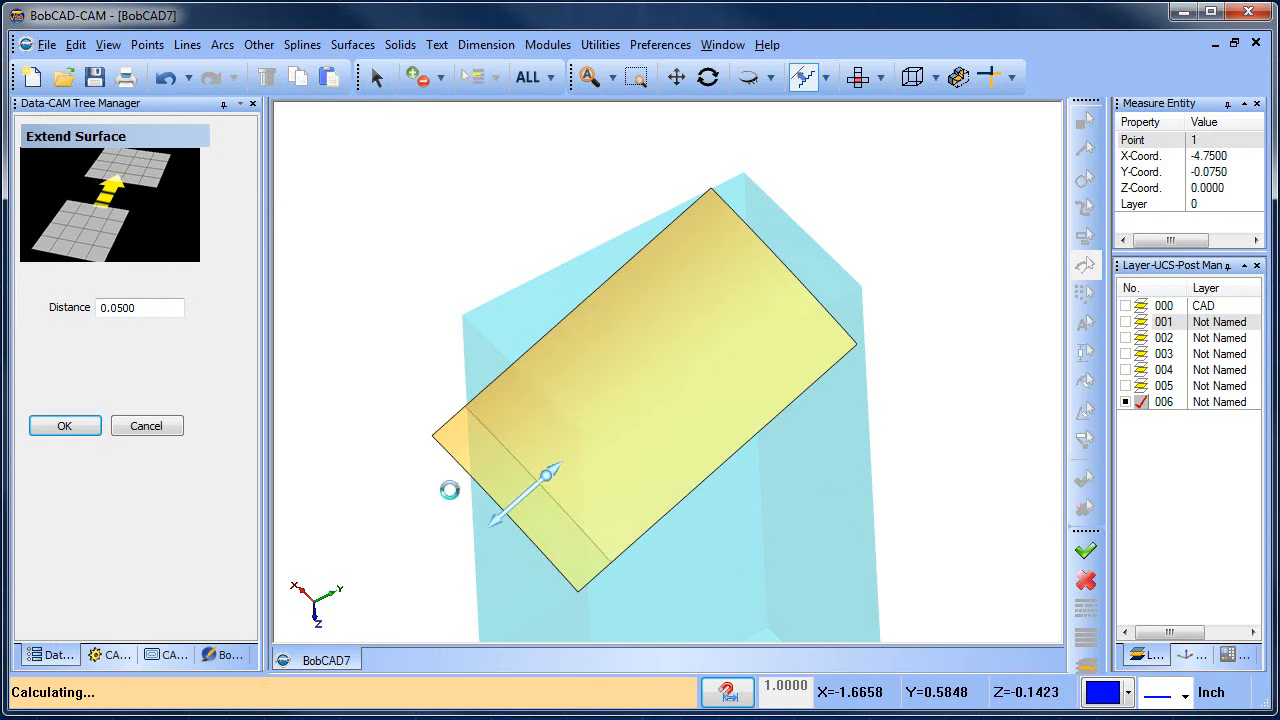
{"action": "left_click", "coordinate": [737, 451]}
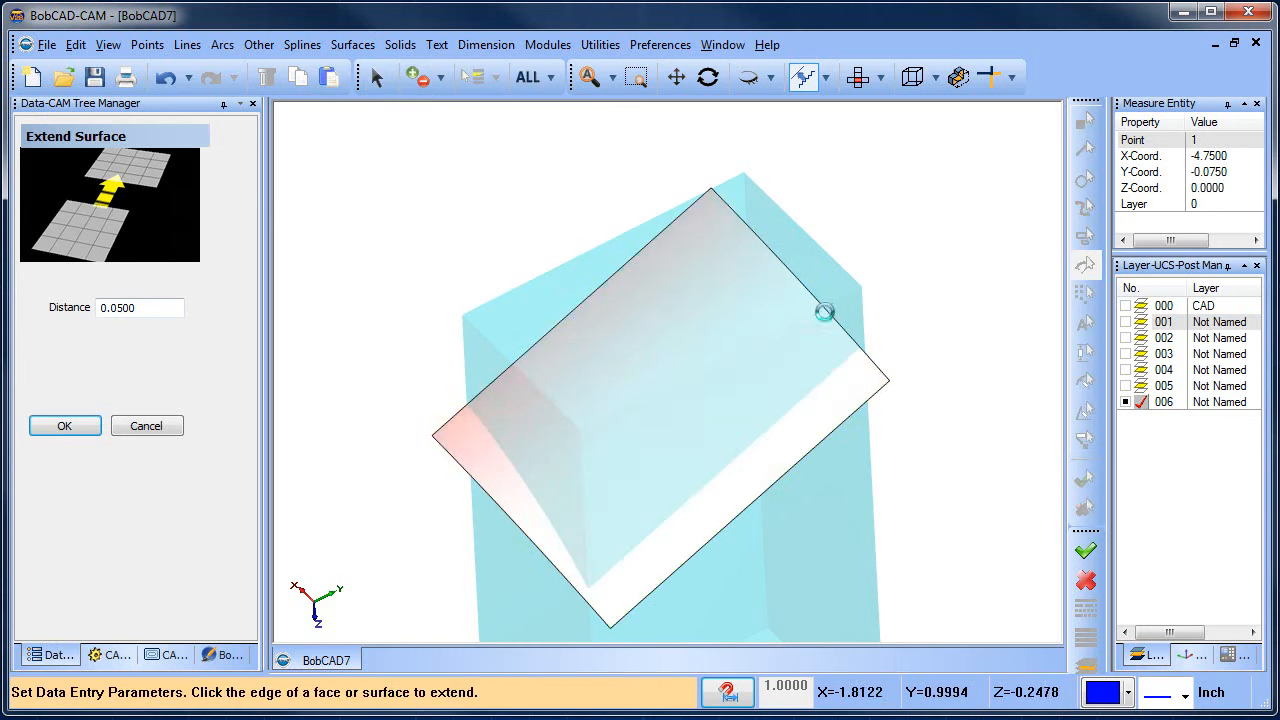
{"action": "left_click", "coordinate": [817, 306]}
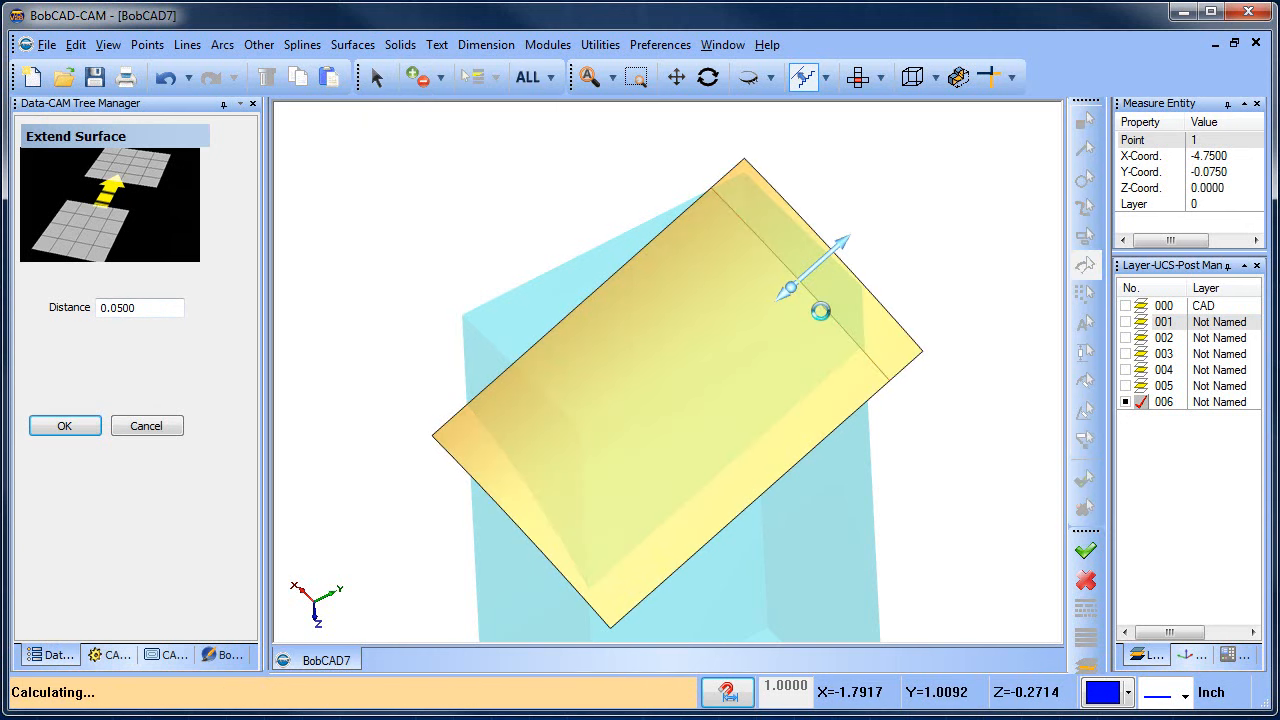
{"action": "left_click", "coordinate": [664, 228]}
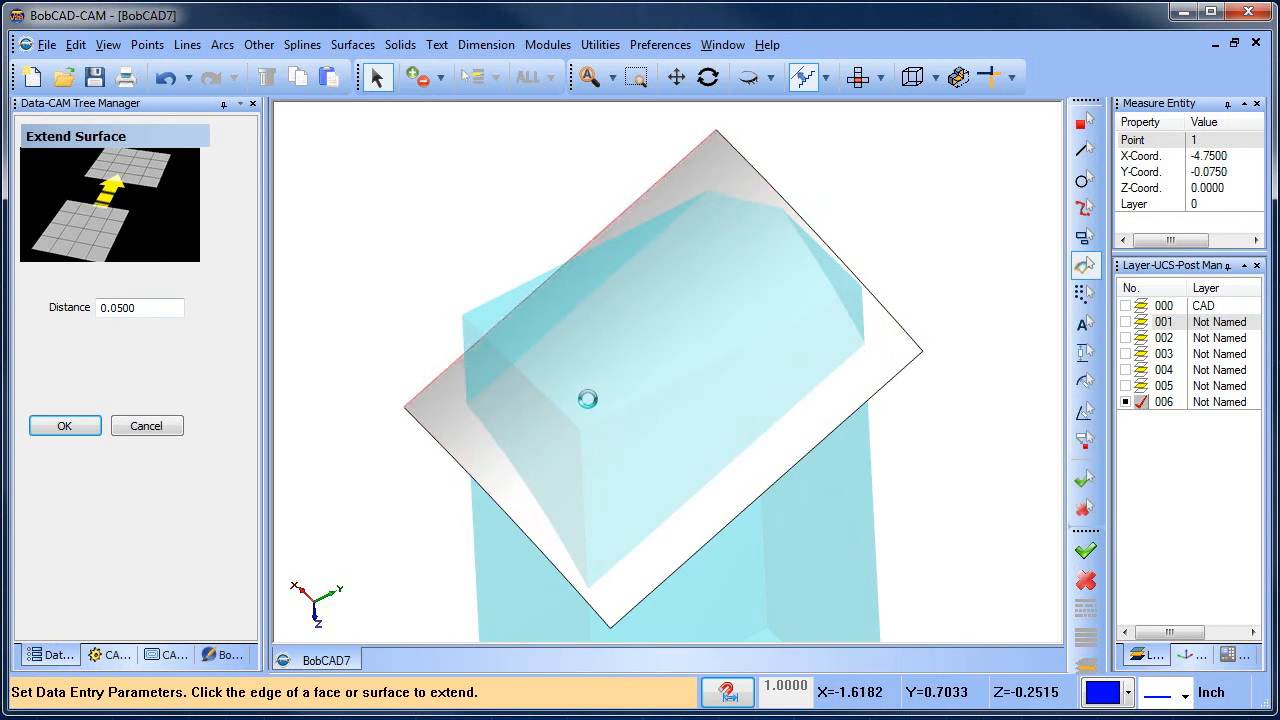
{"action": "middle_click_drag", "start_coordinate": [688, 403], "coordinate": [505, 265]}
{"action": "right_click", "coordinate": [466, 199]}
{"action": "left_click", "coordinate": [522, 230]}
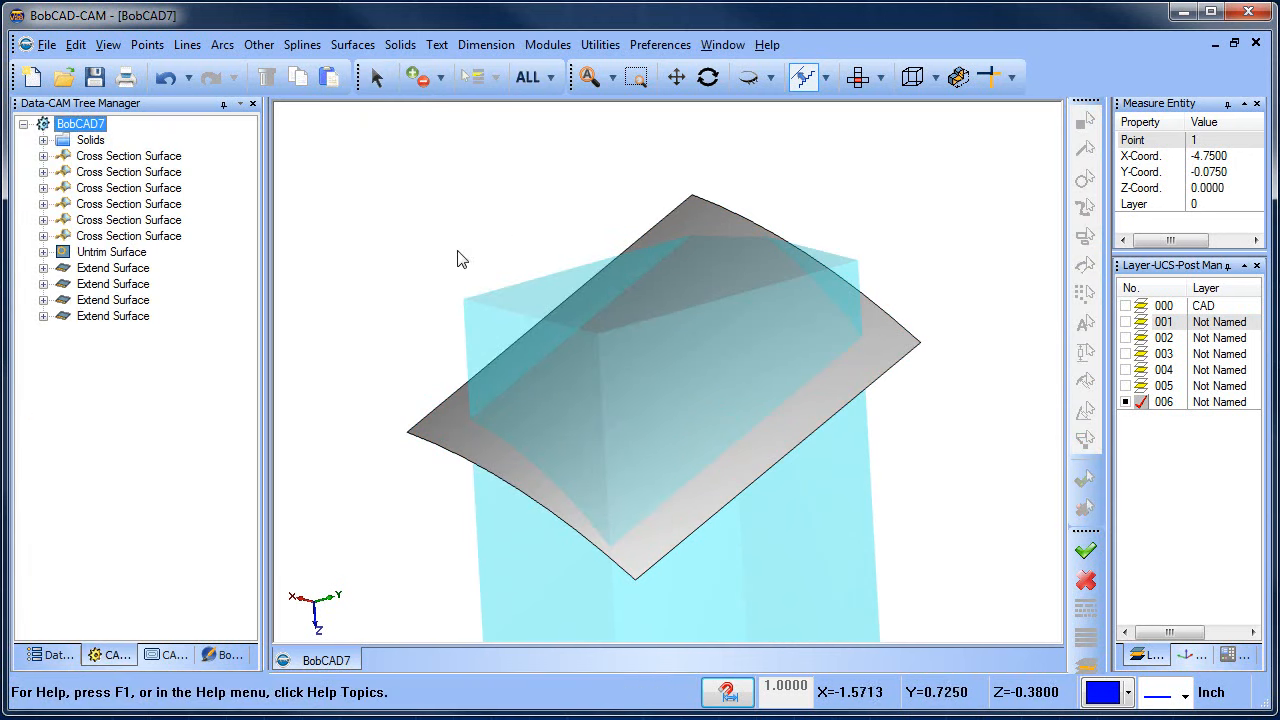
- Show layer 001 and inspect up close how the original part meets the extended surface
{"action": "left_click", "coordinate": [1126, 322]}
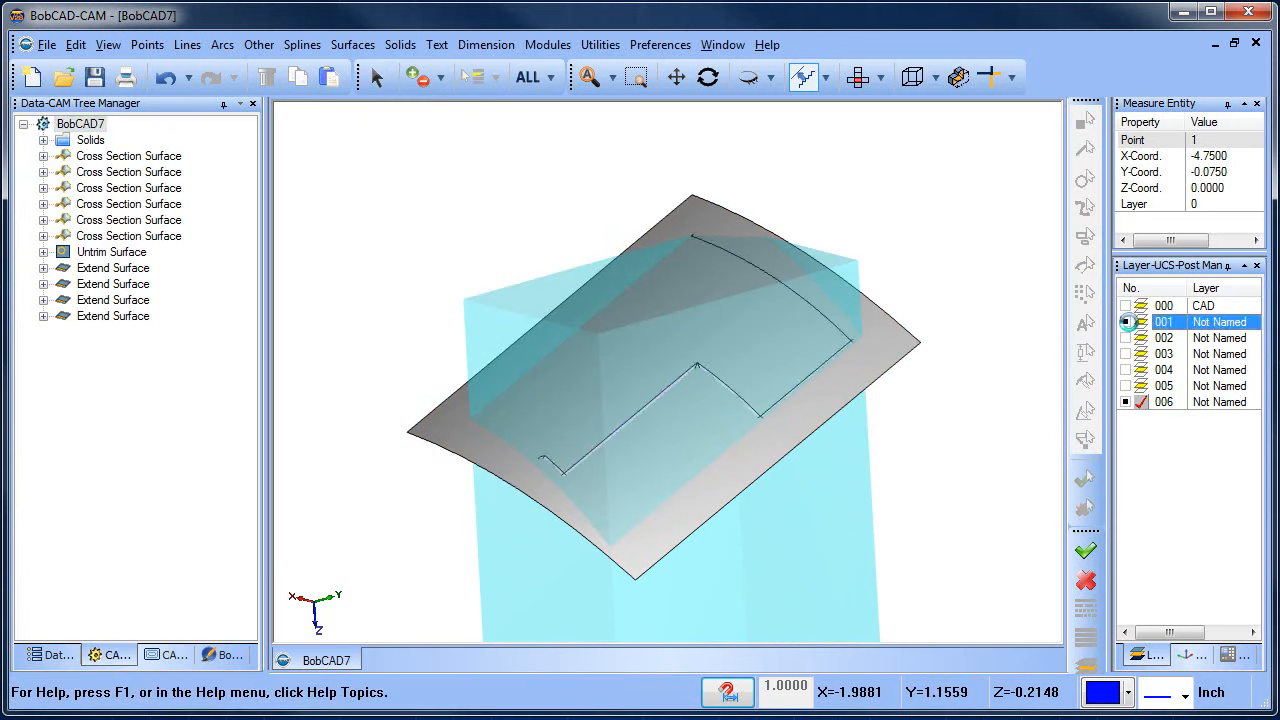
{"action": "middle_click_drag", "start_coordinate": [731, 552], "coordinate": [774, 526]}
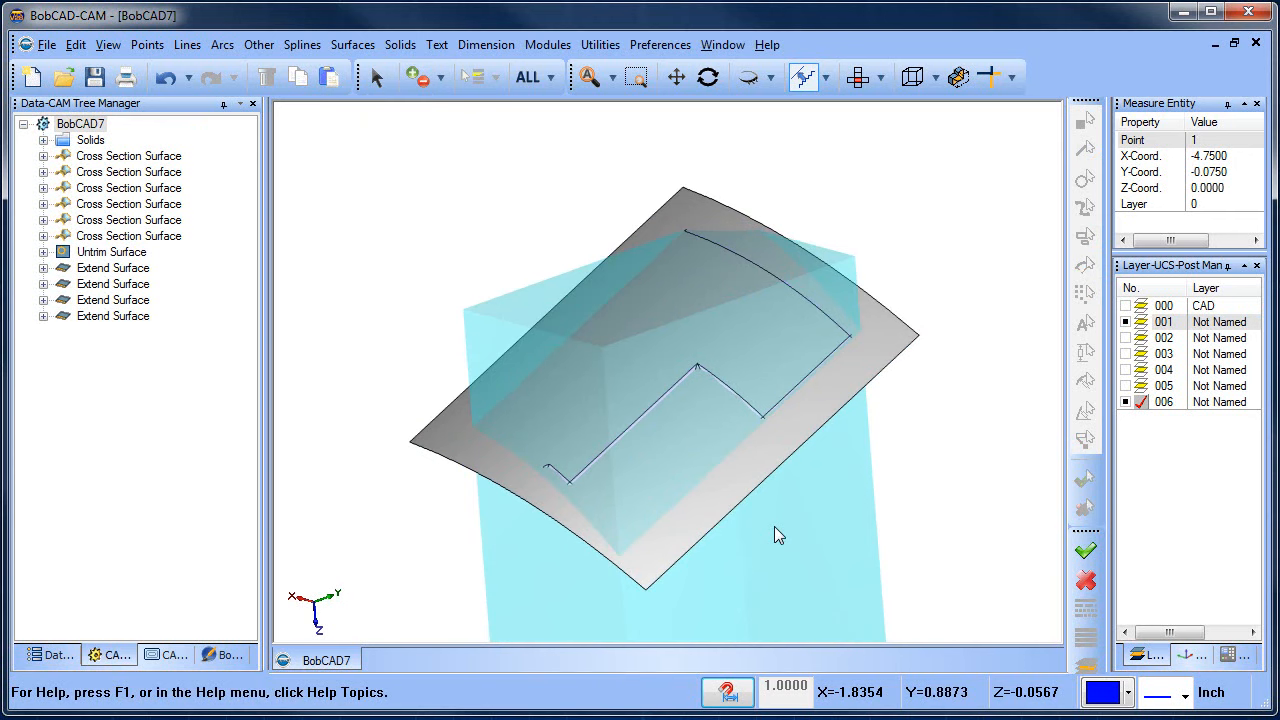
{"action": "middle_click_drag", "start_coordinate": [886, 334], "coordinate": [794, 325]}
{"action": "scroll", "coordinate": [795, 324], "scroll_direction": "up", "scroll_amount": 5}
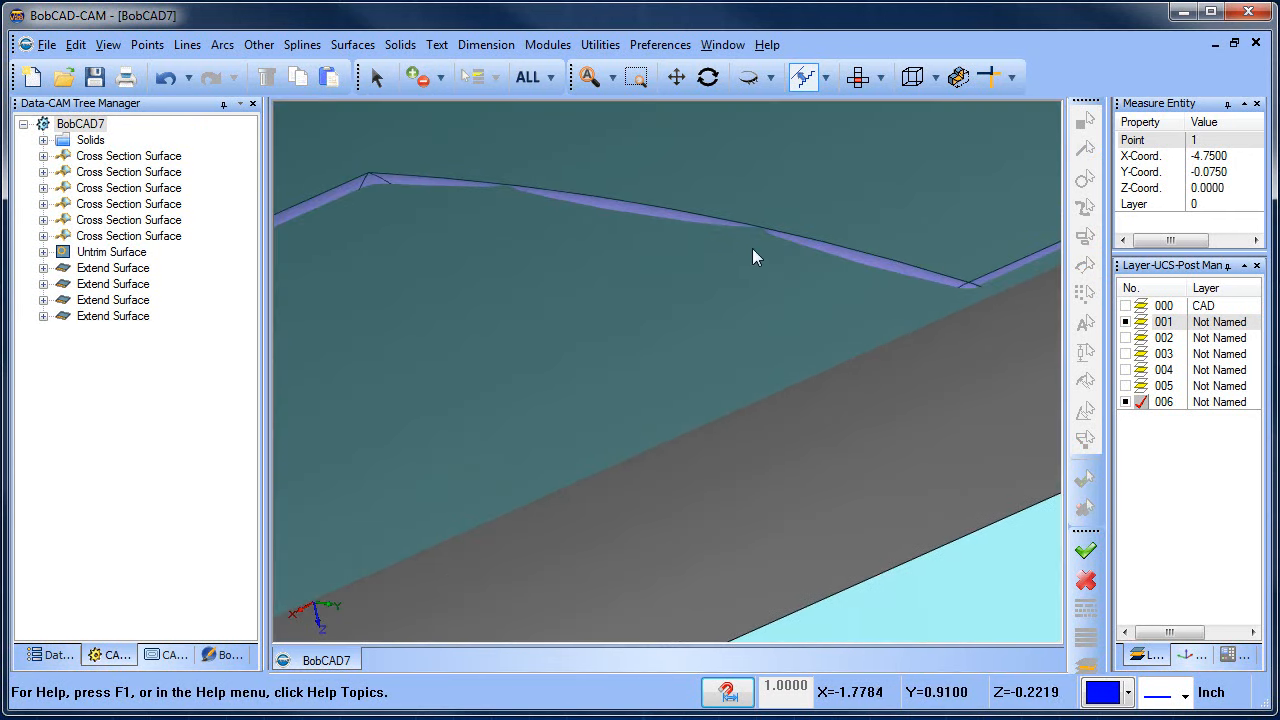
{"action": "scroll", "coordinate": [745, 255], "scroll_direction": "down", "scroll_amount": 3}
{"action": "middle_click_drag", "start_coordinate": [690, 272], "coordinate": [668, 300]}
{"action": "scroll", "coordinate": [647, 330], "scroll_direction": "down", "scroll_amount": 3}
{"action": "scroll", "coordinate": [680, 361], "scroll_direction": "down", "scroll_amount": 2}
- Raise the part display's shading quality and recheck the extended surface against the layer 001 geometry
{"action": "left_click", "coordinate": [660, 44]}
{"action": "left_click", "coordinate": [700, 104]}
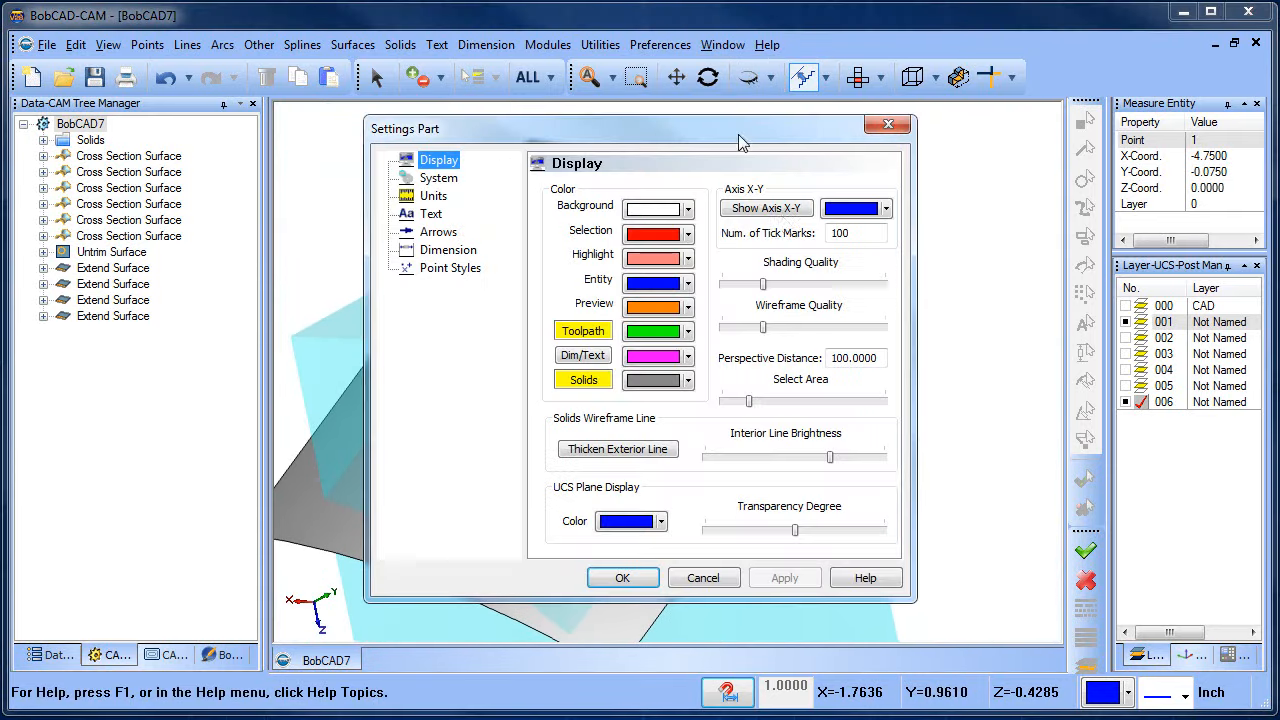
{"action": "left_click", "coordinate": [811, 284]}
{"action": "left_click_drag", "start_coordinate": [851, 279], "coordinate": [852, 280]}
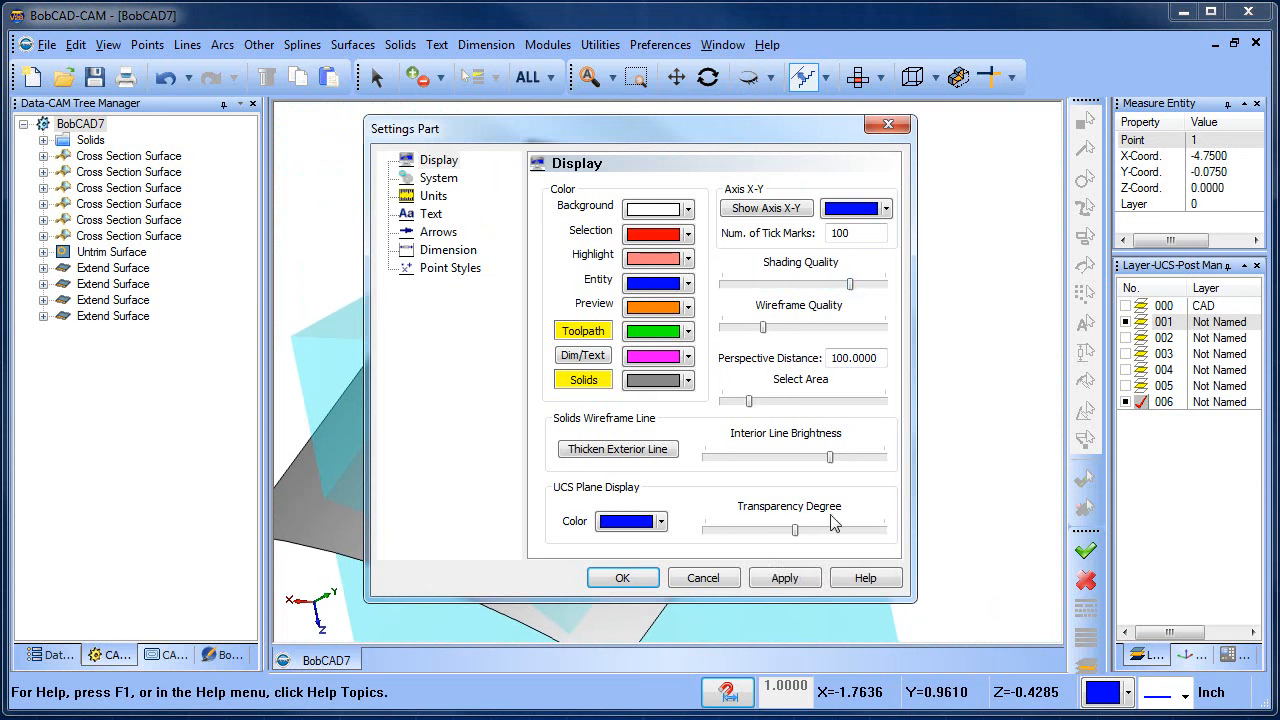
{"action": "left_click", "coordinate": [758, 584]}
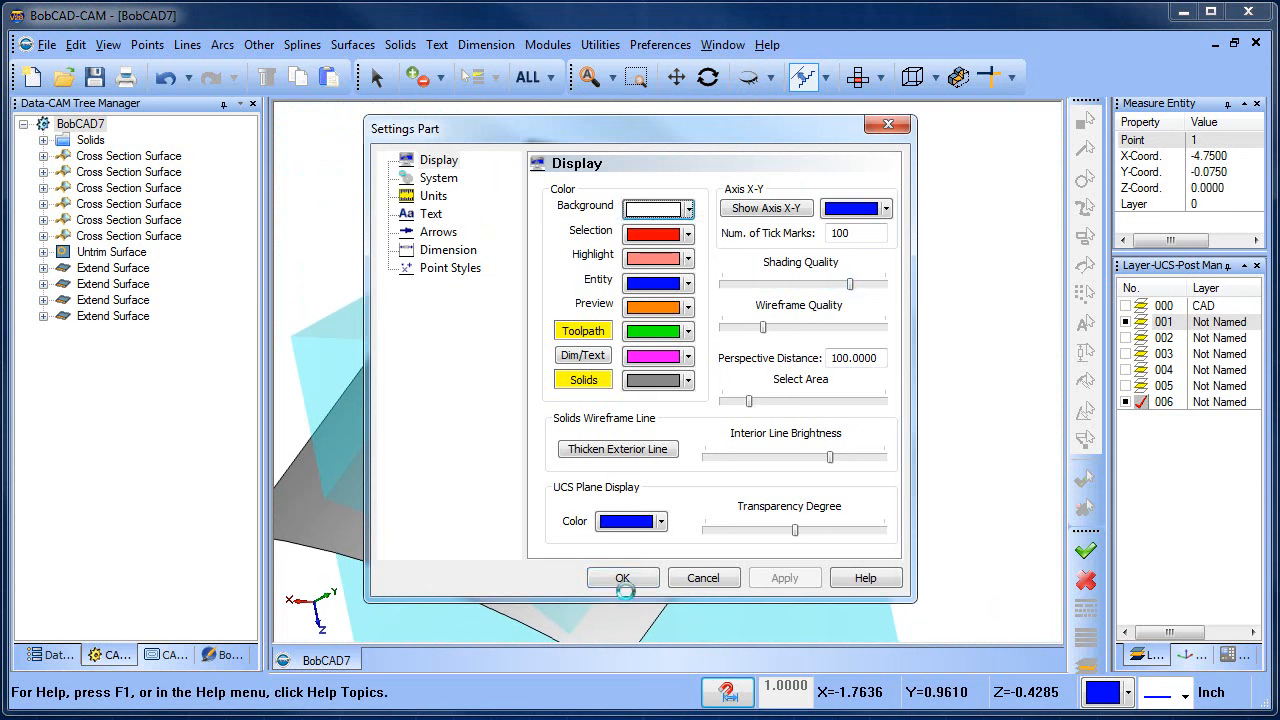
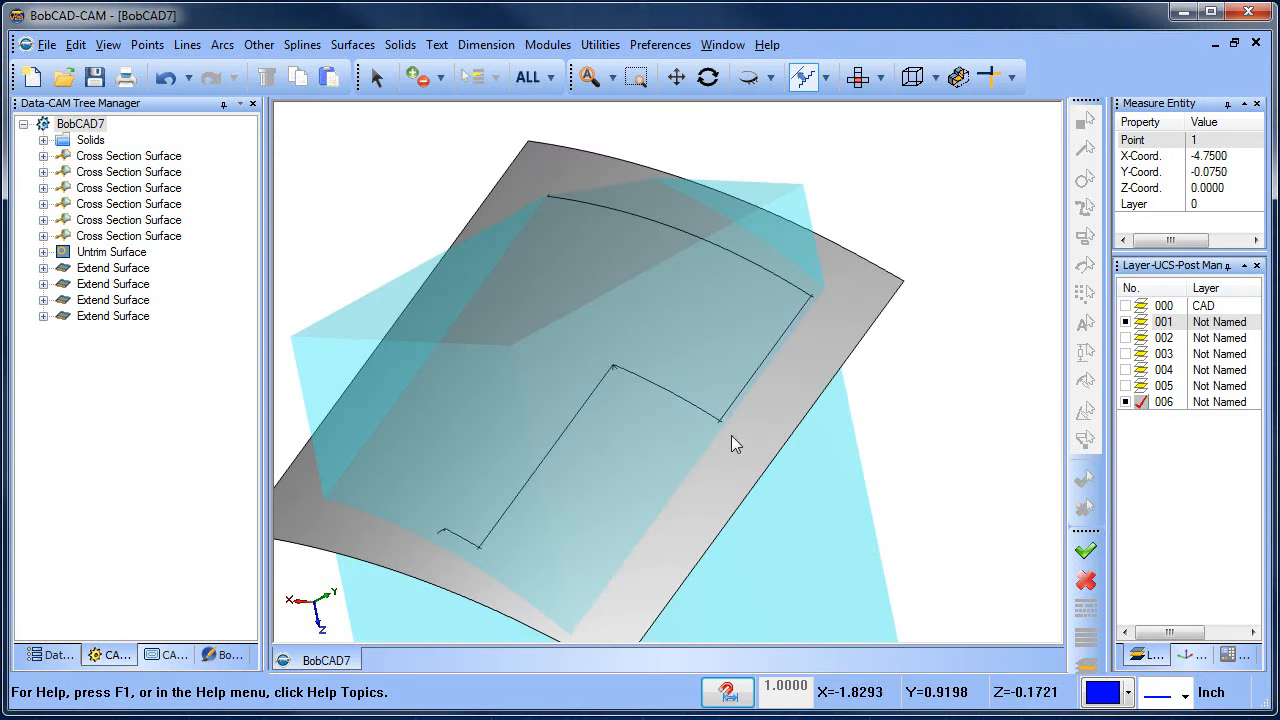
{"action": "mouse_move", "coordinate": [733, 443]}
{"action": "middle_mouse_down"}
{"action": "mouse_move", "coordinate": [710, 423]}
{"action": "mouse_move", "coordinate": [709, 391]}
{"action": "mouse_move", "coordinate": [723, 446]}
{"action": "middle_mouse_up"}
{"action": "scroll", "coordinate": [709, 391], "scroll_direction": "up", "scroll_amount": 3}
{"action": "scroll", "coordinate": [708, 391], "scroll_direction": "up", "scroll_amount": 3}
{"action": "scroll", "coordinate": [709, 395], "scroll_direction": "down", "scroll_amount": 6}
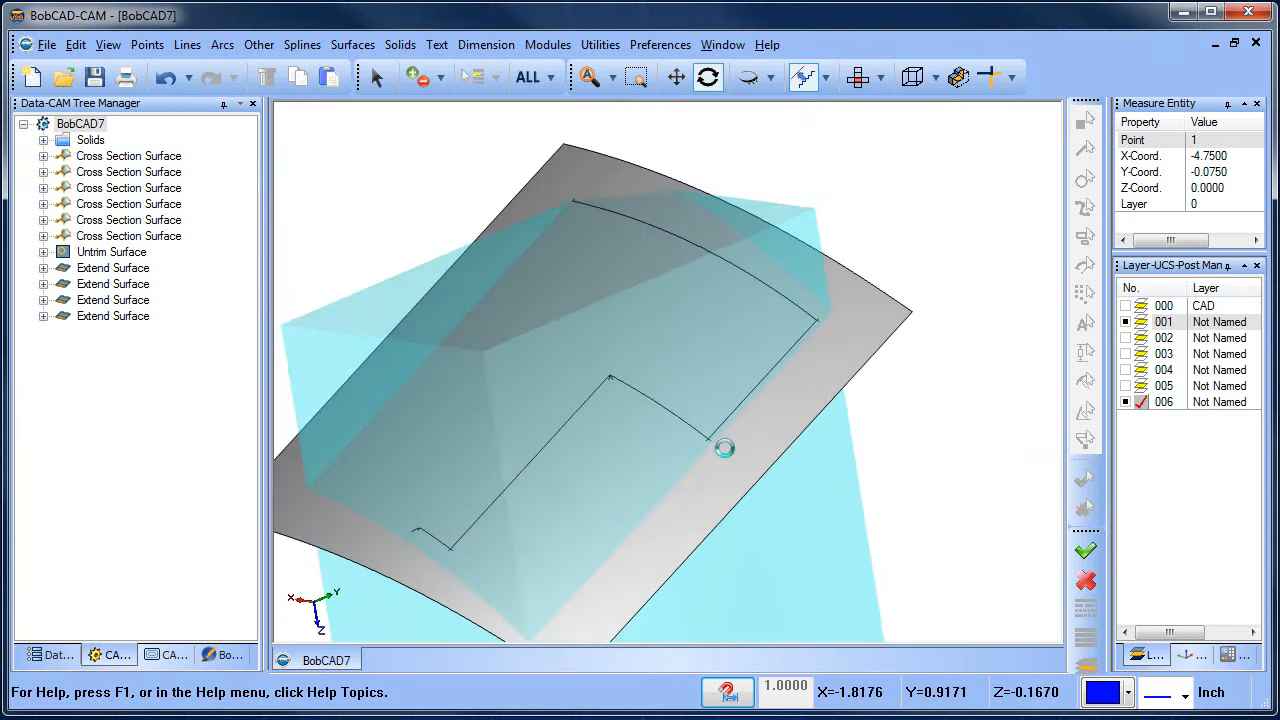
- Insert a new Mill 3 Axis feature after the existing Feature 3 Axis, with the extended surface as its geometry
{"action": "left_click", "coordinate": [168, 652]}
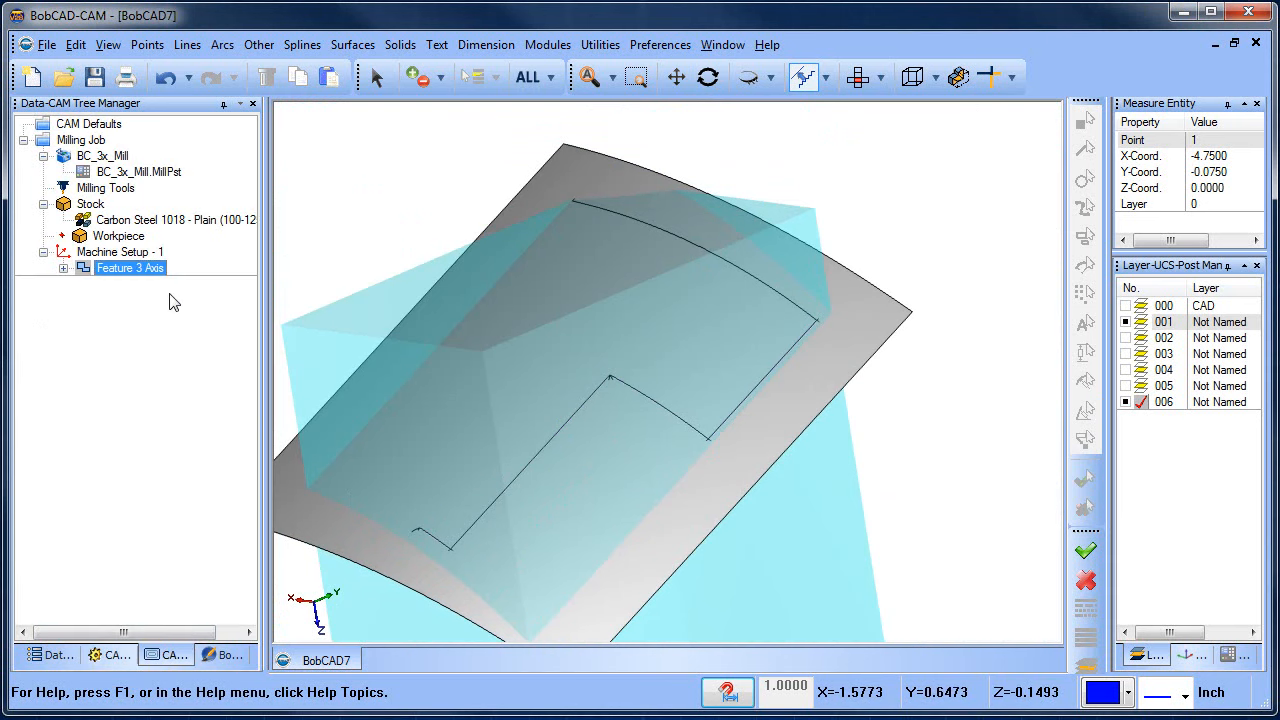
{"action": "right_click", "coordinate": [118, 256]}
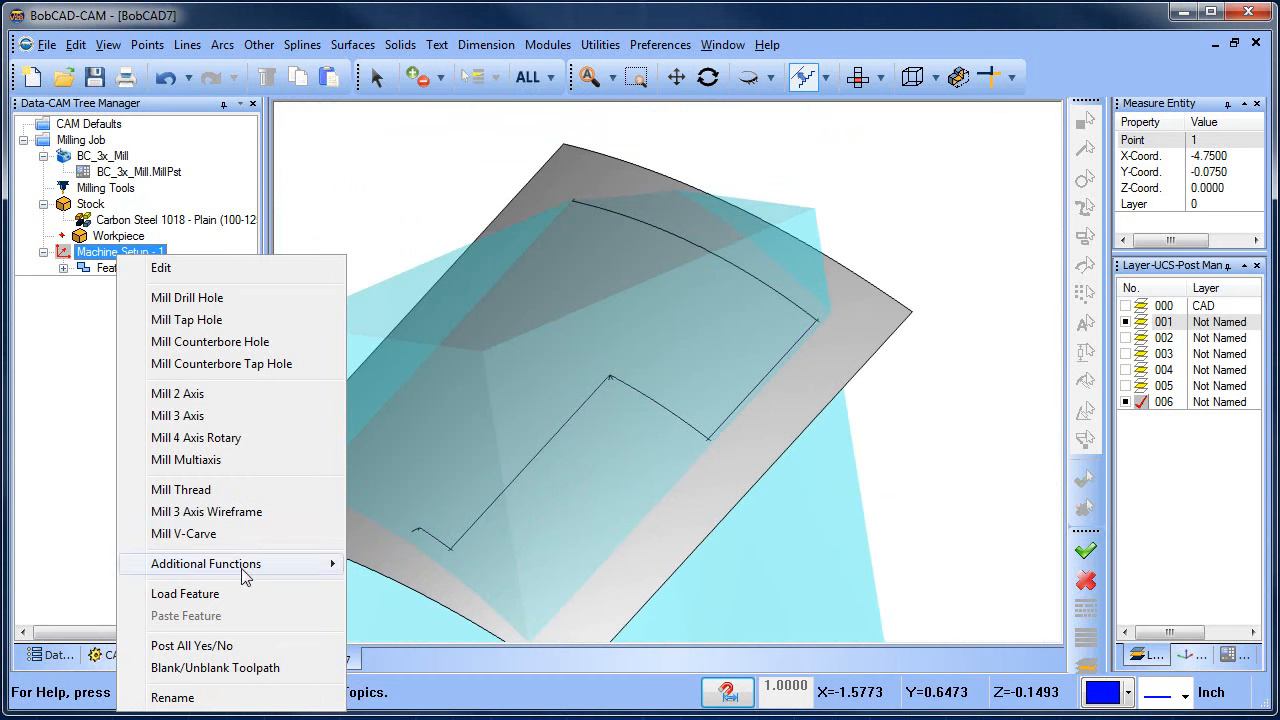
{"action": "left_click", "coordinate": [268, 426]}
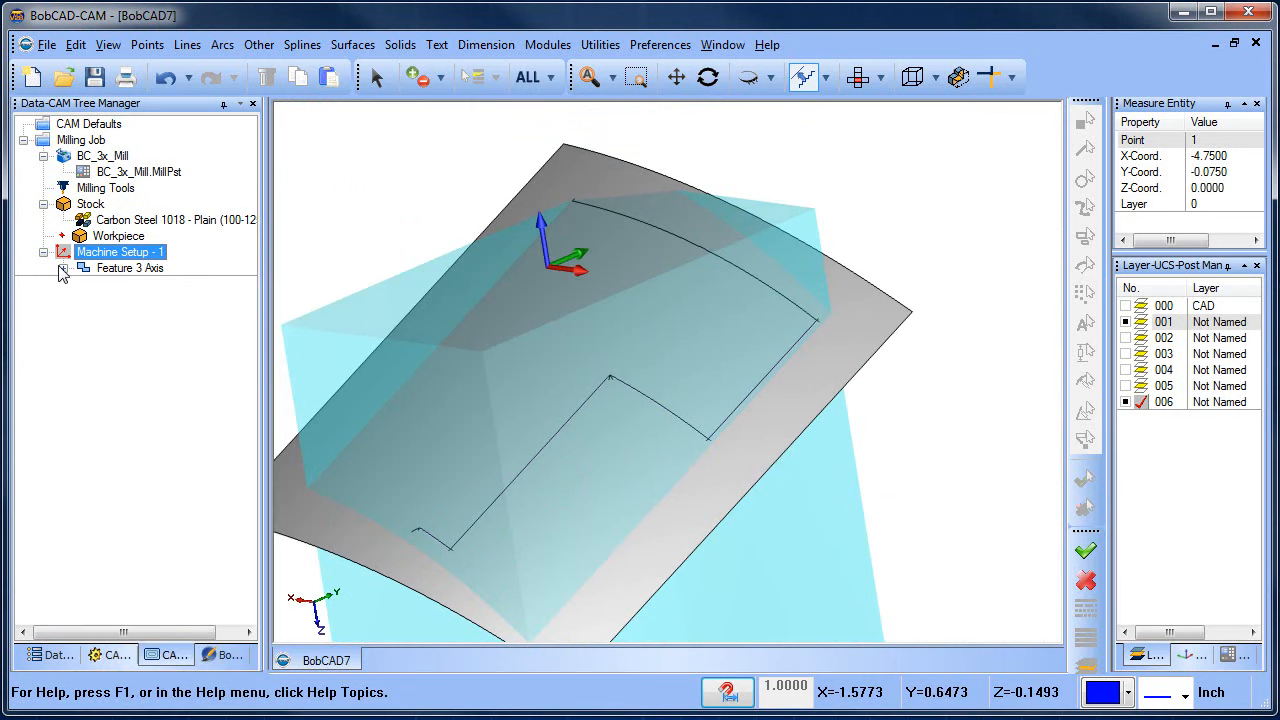
{"action": "left_click", "coordinate": [62, 268]}
{"action": "left_click", "coordinate": [62, 268]}
{"action": "right_click", "coordinate": [118, 268]}
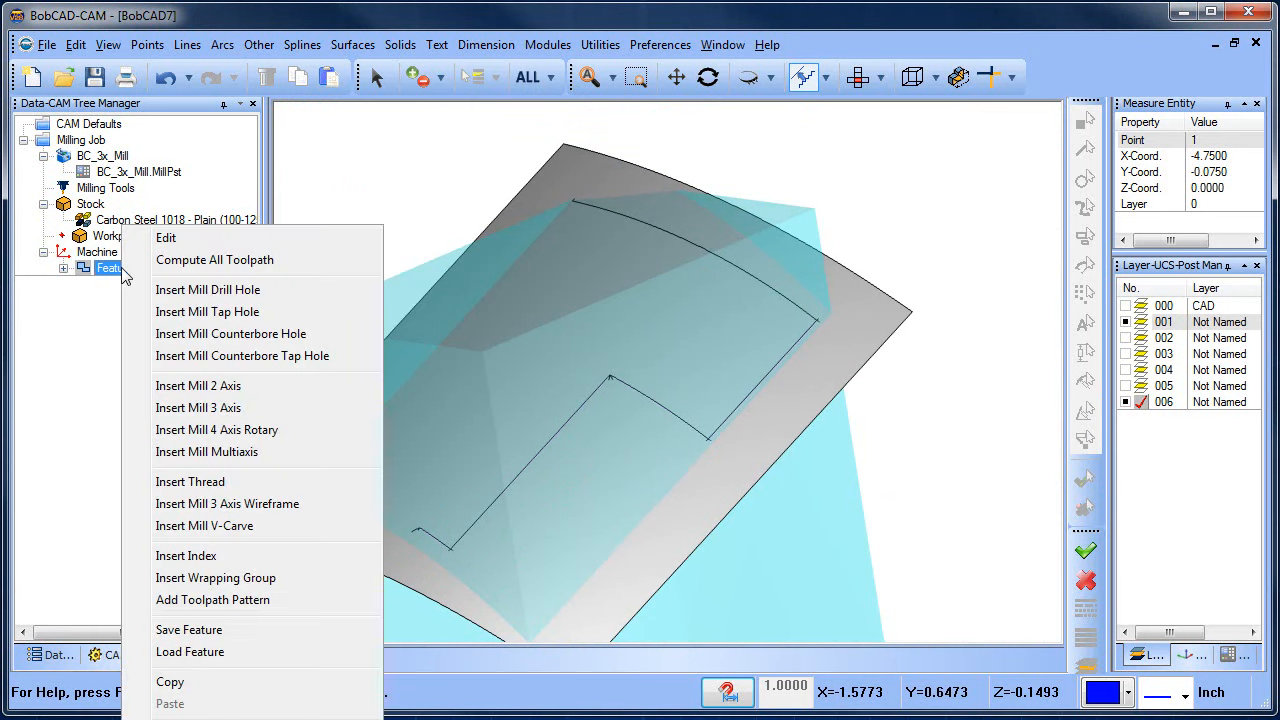
{"action": "left_click", "coordinate": [166, 237]}
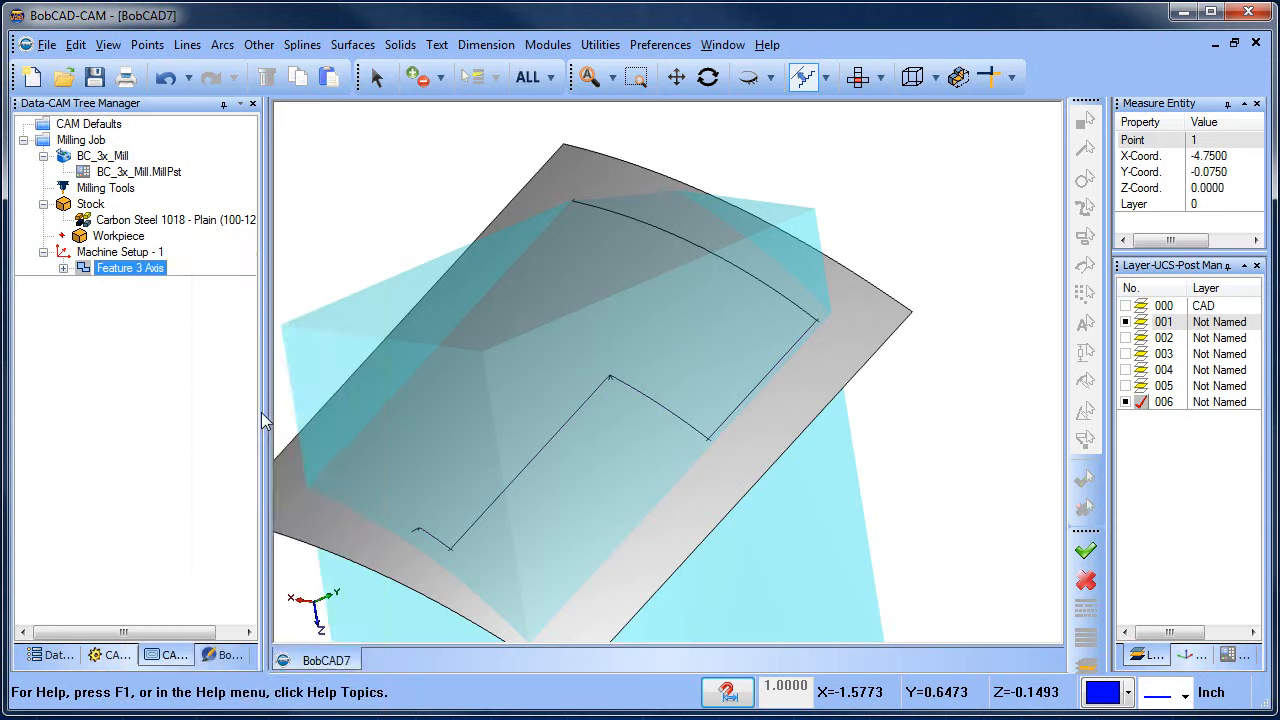
{"action": "left_click", "coordinate": [560, 172]}
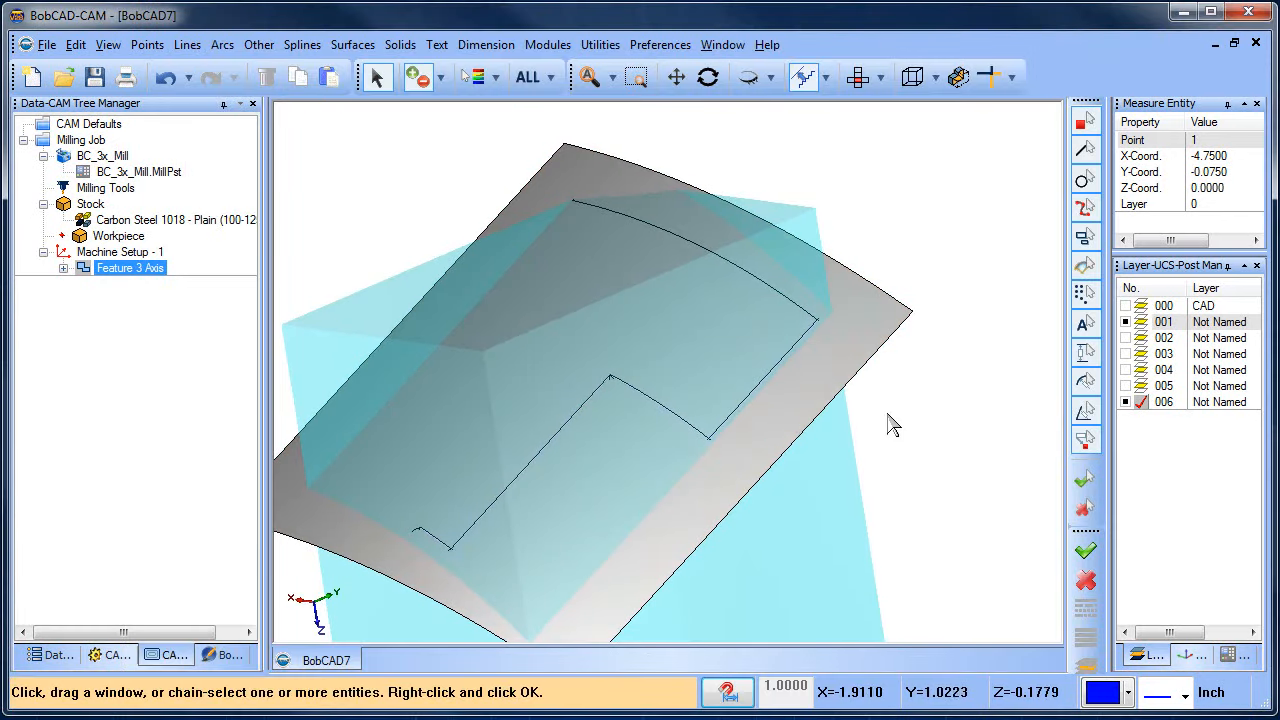
{"action": "left_click", "coordinate": [777, 396]}
{"action": "right_click", "coordinate": [884, 396]}
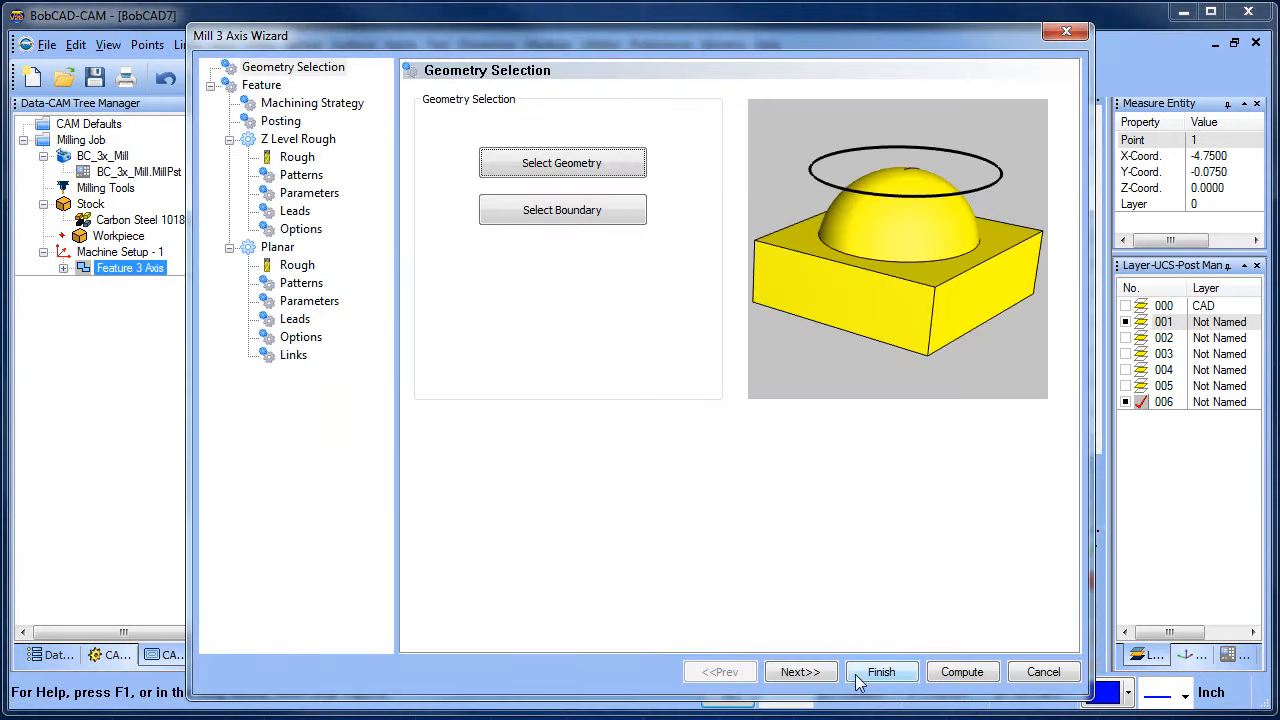
- Choose Advanced Planar as the new feature's machining strategy
{"action": "left_click", "coordinate": [800, 672]}
{"action": "left_click", "coordinate": [300, 103]}
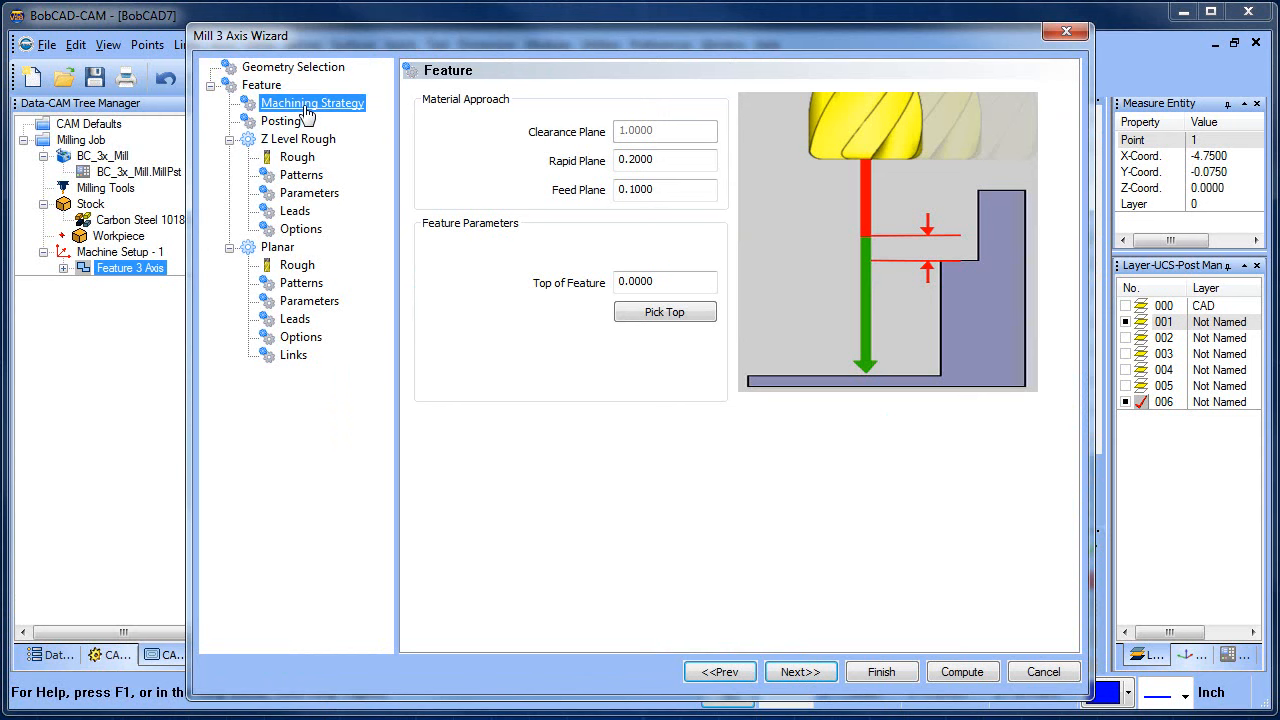
{"action": "left_click", "coordinate": [598, 318]}
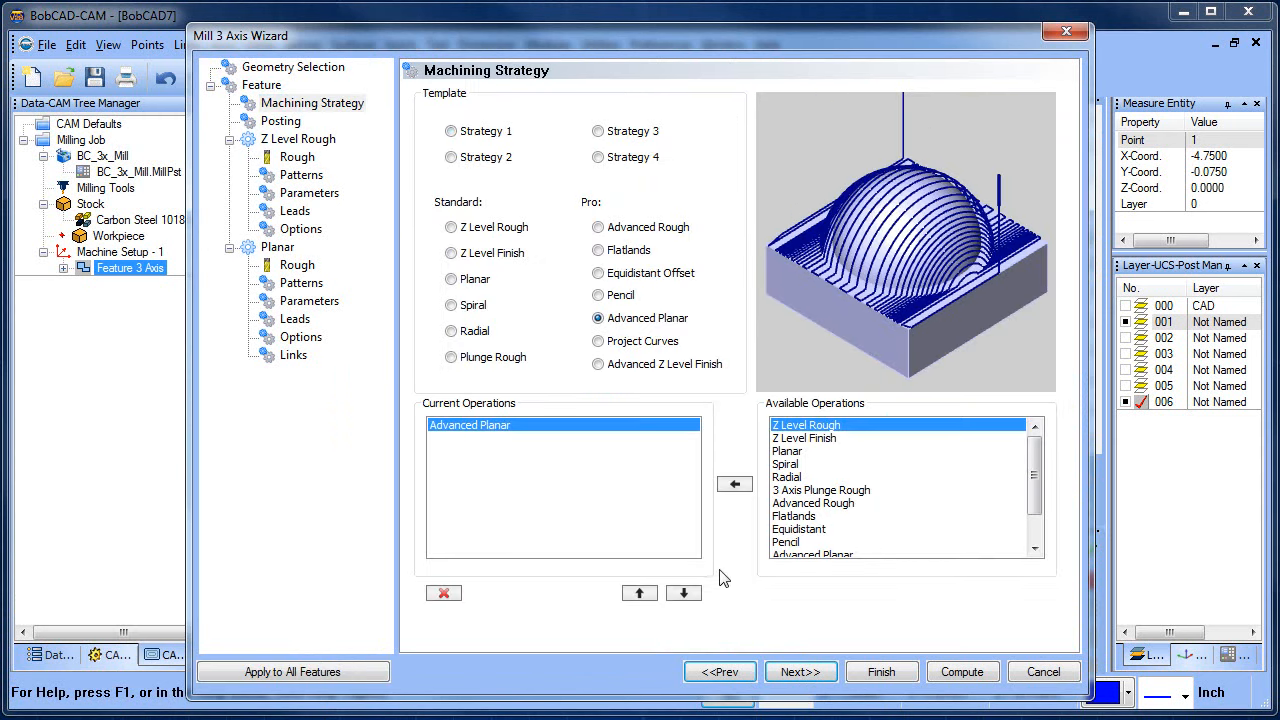
{"action": "left_click", "coordinate": [800, 672]}
- Set a finer stepover for the Advanced Planar operation and compute its toolpath
{"action": "left_click", "coordinate": [297, 157]}
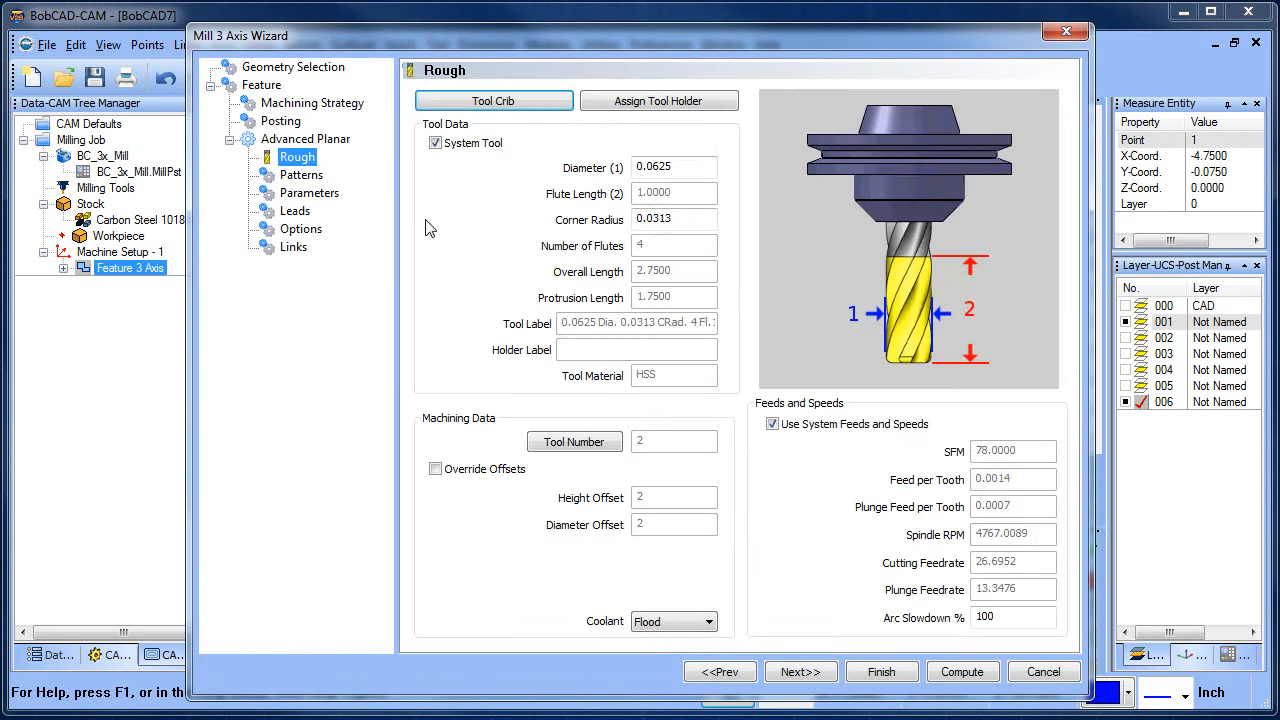
{"action": "left_click", "coordinate": [300, 175]}
{"action": "left_click", "coordinate": [308, 194]}
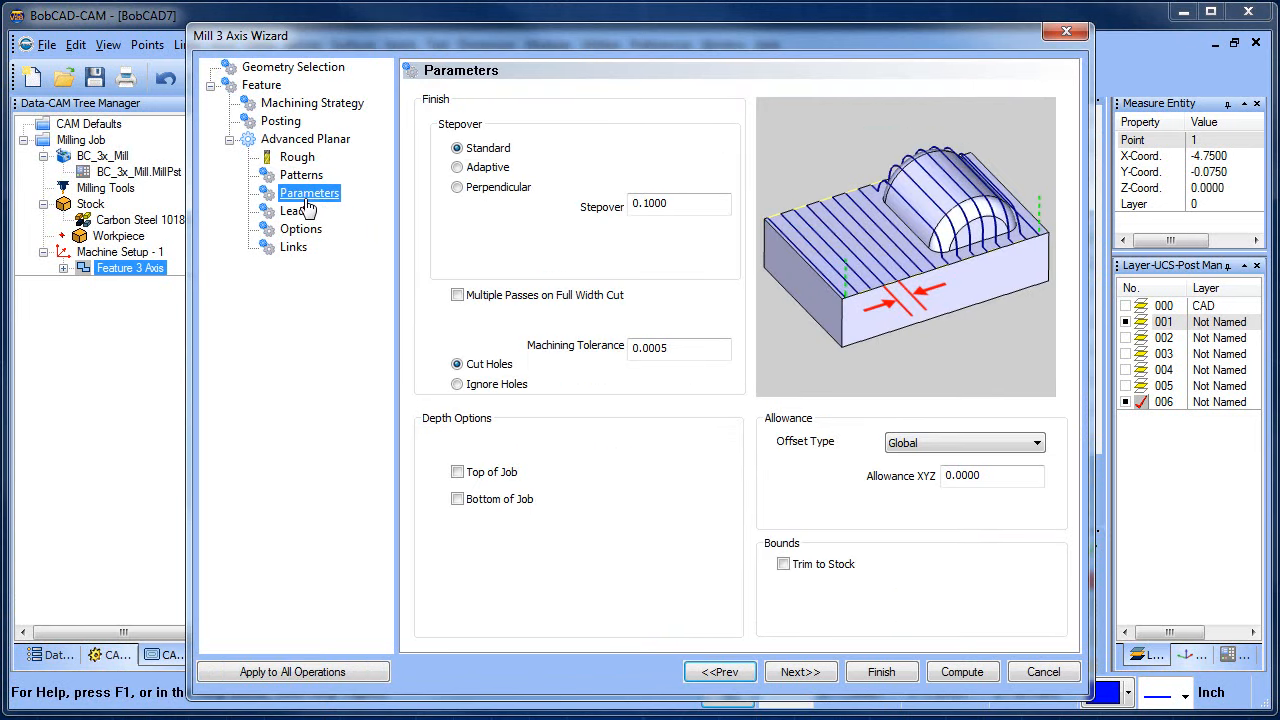
{"action": "double_click", "coordinate": [705, 212]}
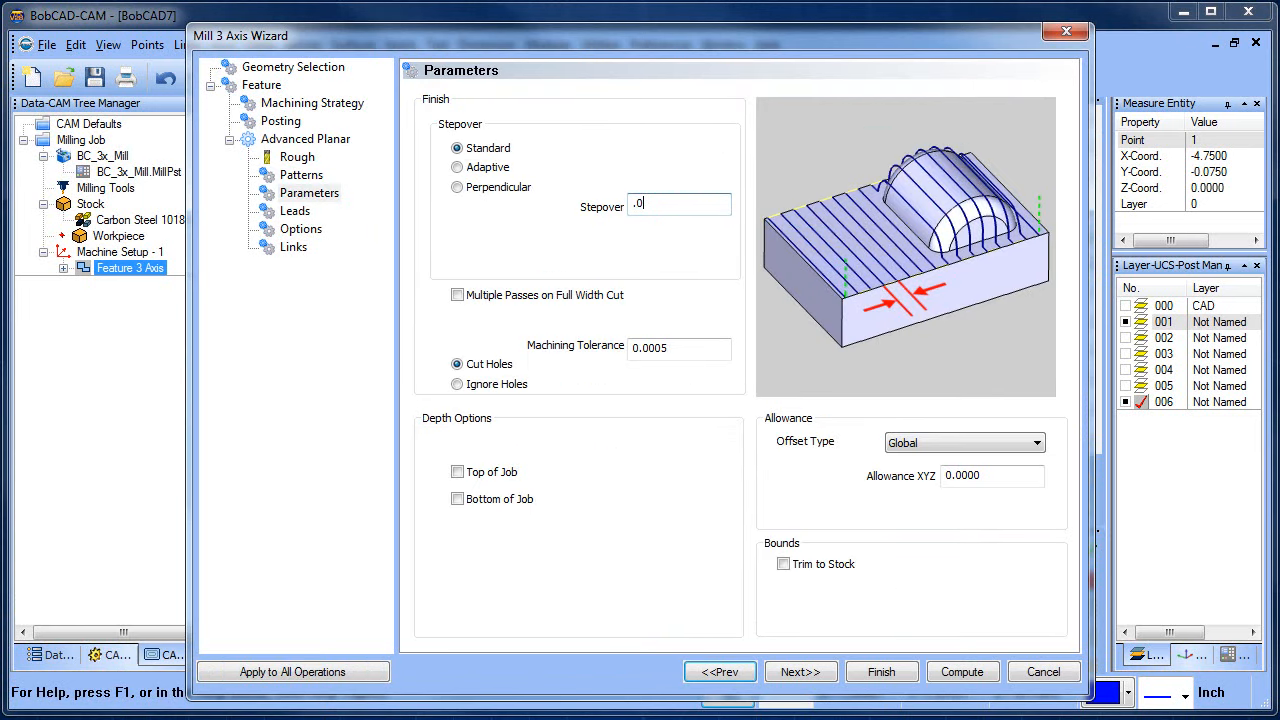
{"action": "left_click", "coordinate": [946, 672]}
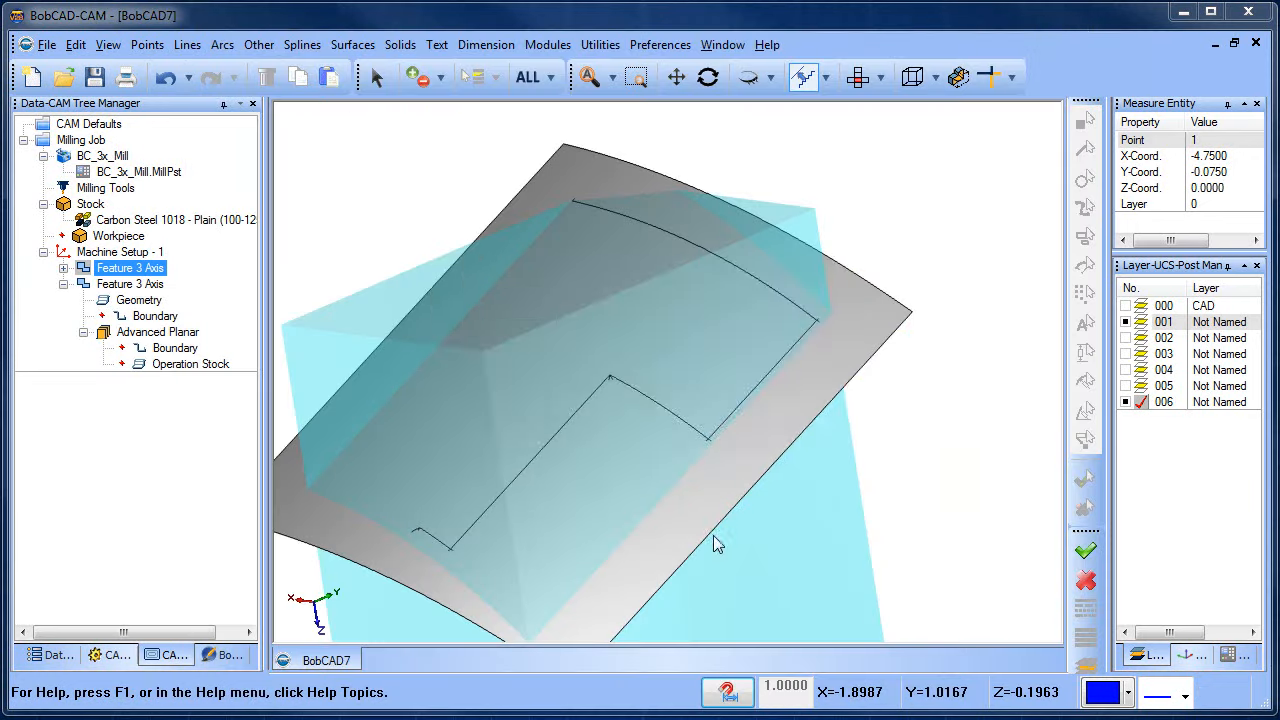
- Set the second 3-axis feature's Top of Feature to 0.1 and recompute its Advanced Planar toolpath
{"action": "left_click", "coordinate": [806, 426]}
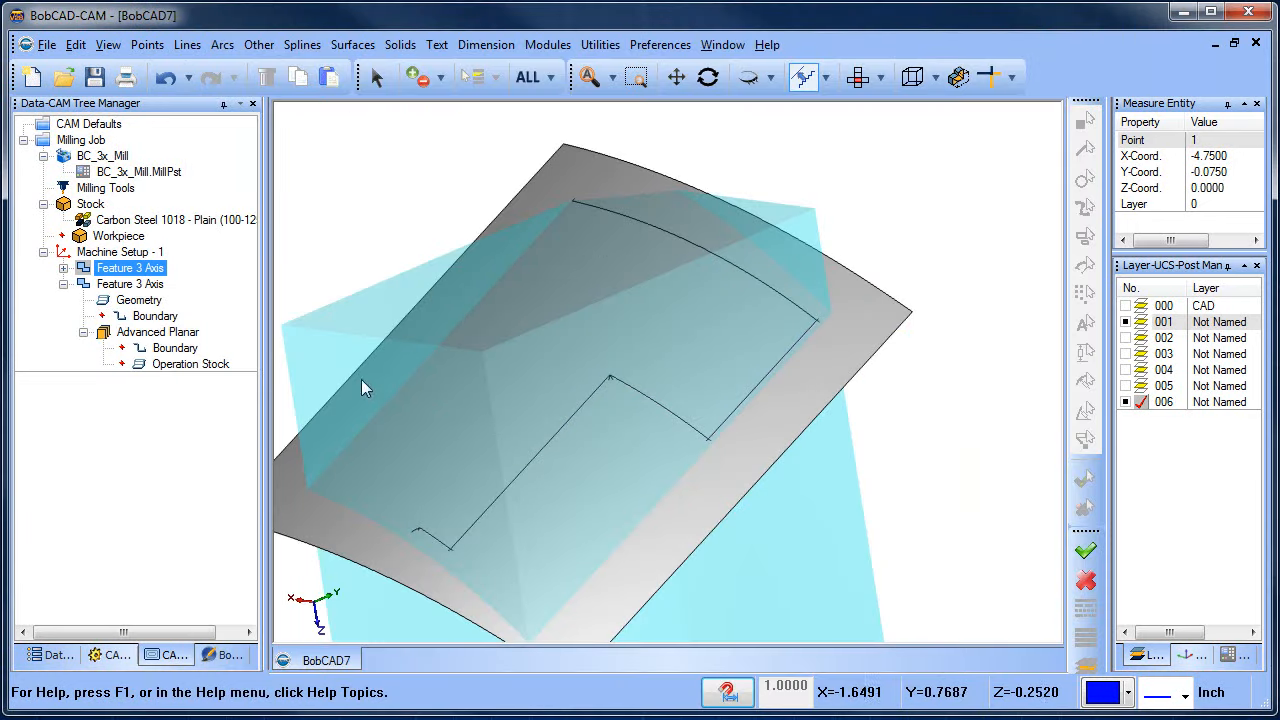
{"action": "right_click", "coordinate": [132, 290]}
{"action": "left_click", "coordinate": [810, 306]}
{"action": "middle_click_drag", "start_coordinate": [625, 493], "coordinate": [586, 443]}
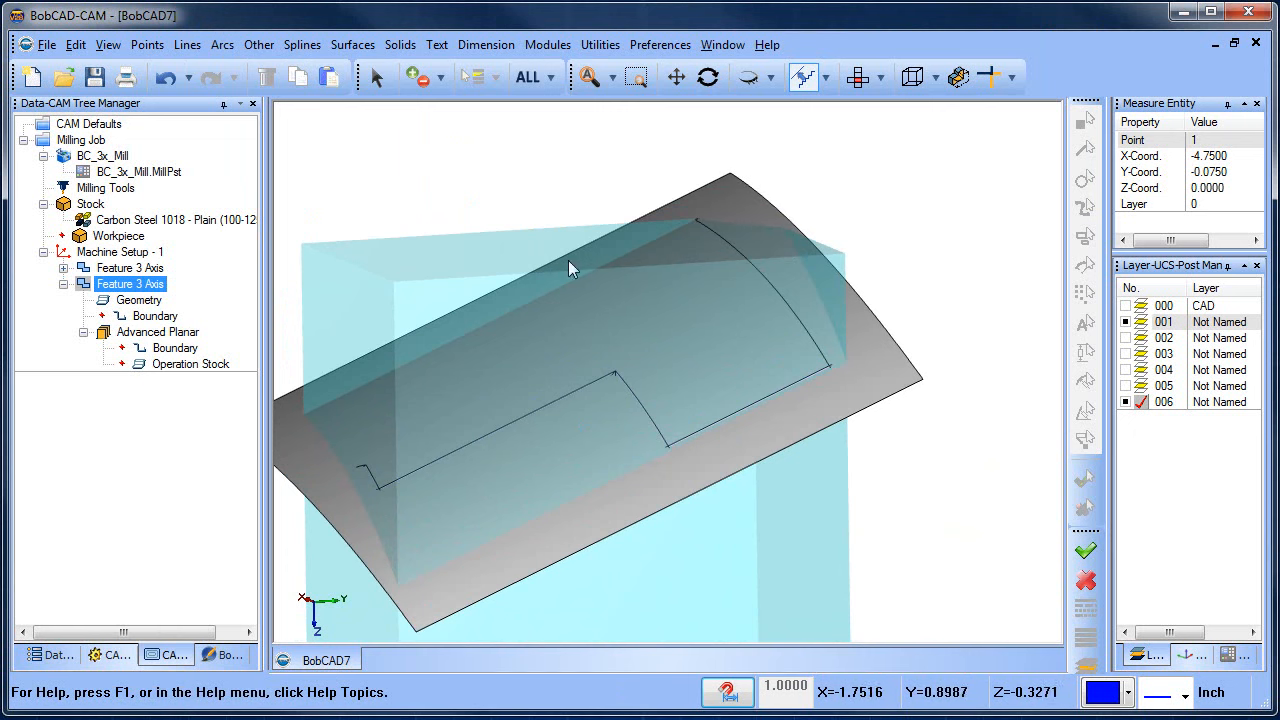
{"action": "right_click", "coordinate": [120, 284]}
{"action": "left_click", "coordinate": [224, 237]}
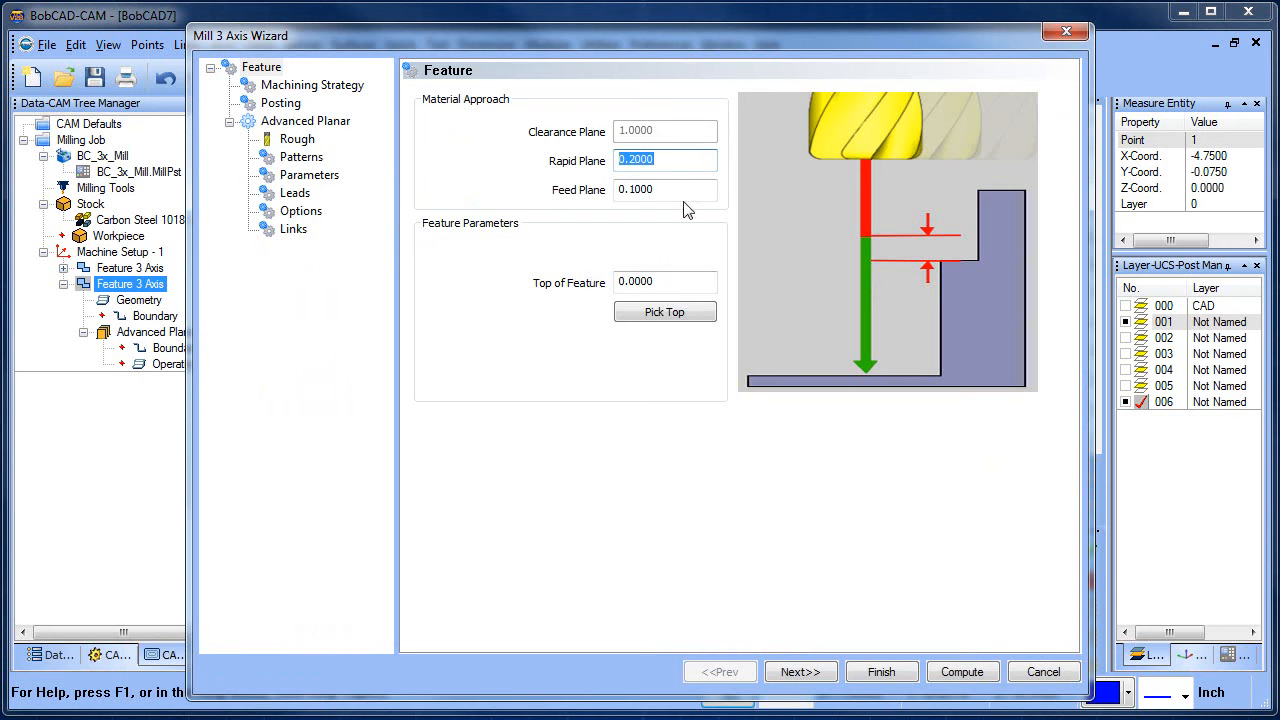
{"action": "left_click", "coordinate": [672, 281]}
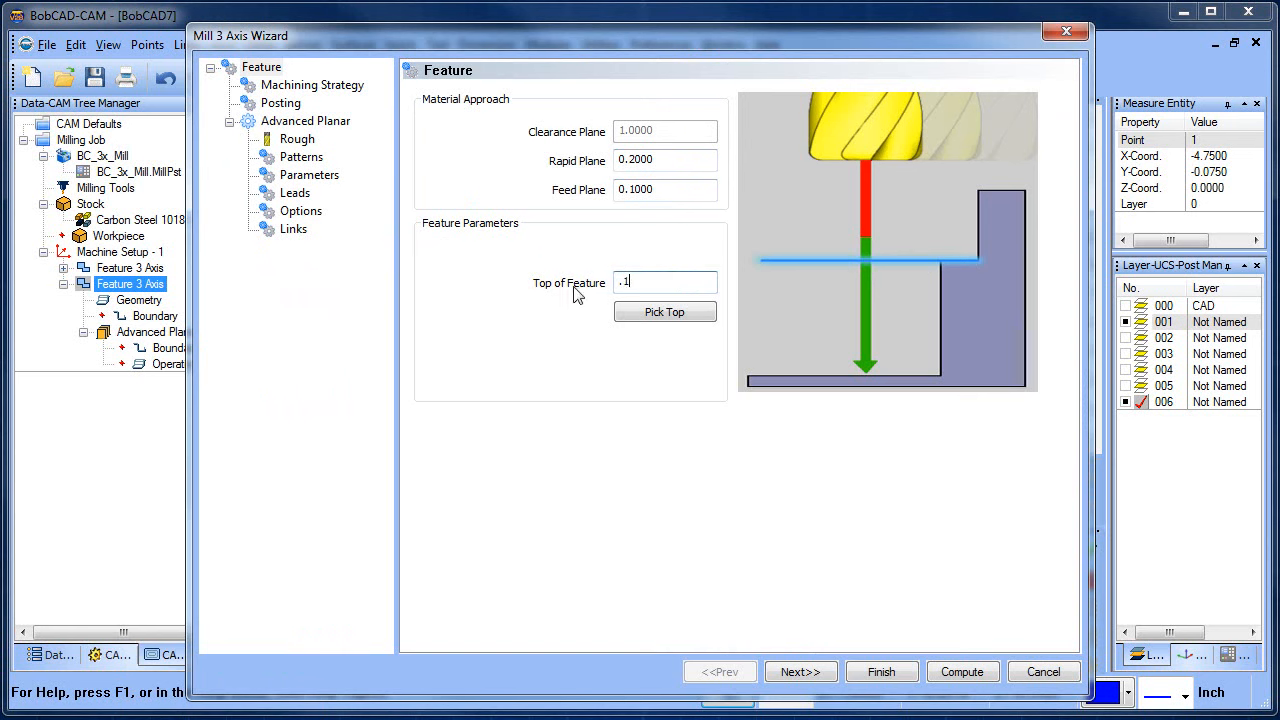
{"action": "type", "text": ".1"}
{"action": "left_click", "coordinate": [962, 672]}
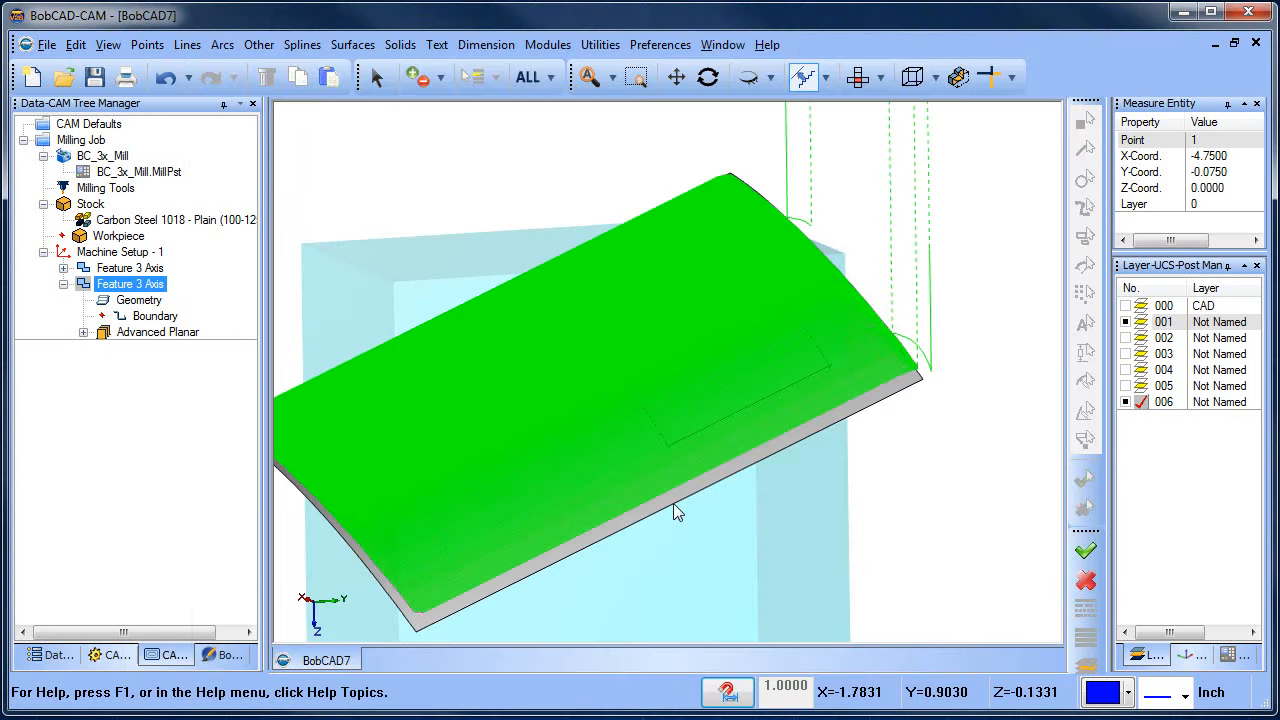
- Review the recomputed planar toolpath over the extended surface and delete the second 3-axis feature from the milling job
{"action": "left_click_drag", "start_coordinate": [771, 408], "coordinate": [805, 375]}
{"action": "scroll", "coordinate": [843, 370], "scroll_direction": "up", "scroll_amount": 3}
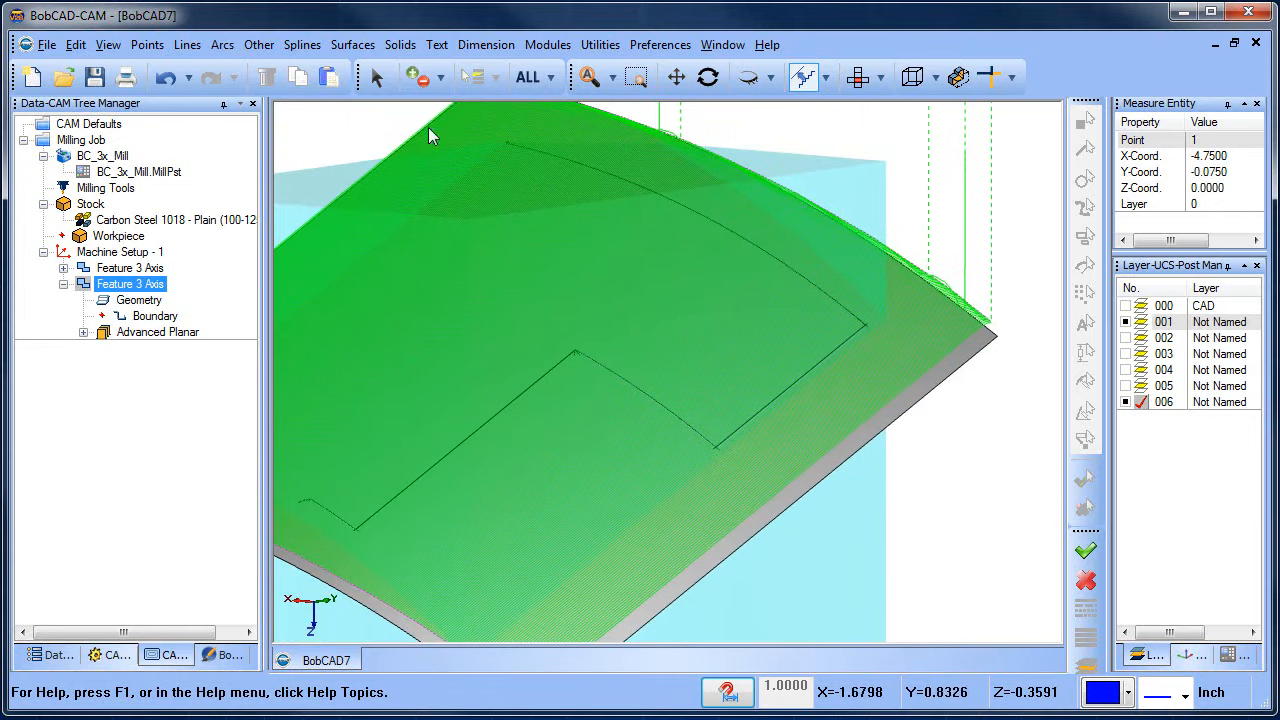
{"action": "scroll", "coordinate": [791, 386], "scroll_direction": "down", "scroll_amount": 2}
{"action": "left_click_drag", "start_coordinate": [689, 366], "coordinate": [823, 389]}
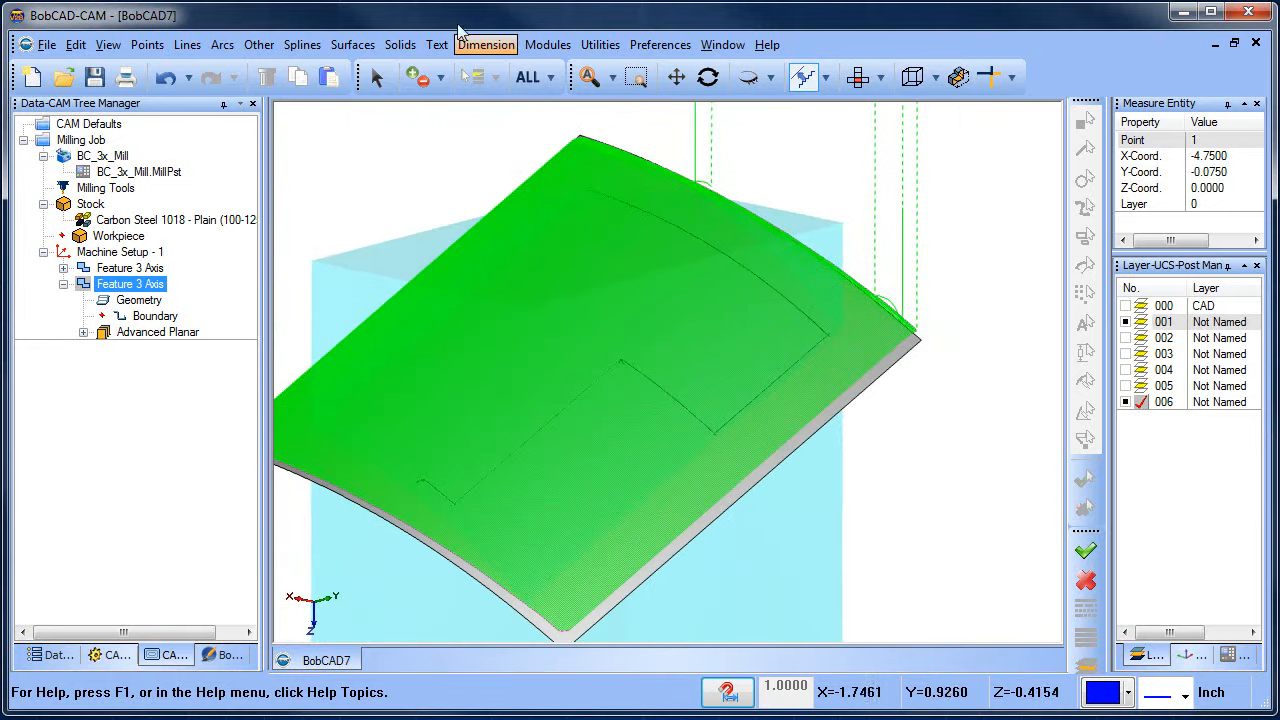
{"action": "middle_click_drag", "start_coordinate": [655, 400], "coordinate": [669, 455]}
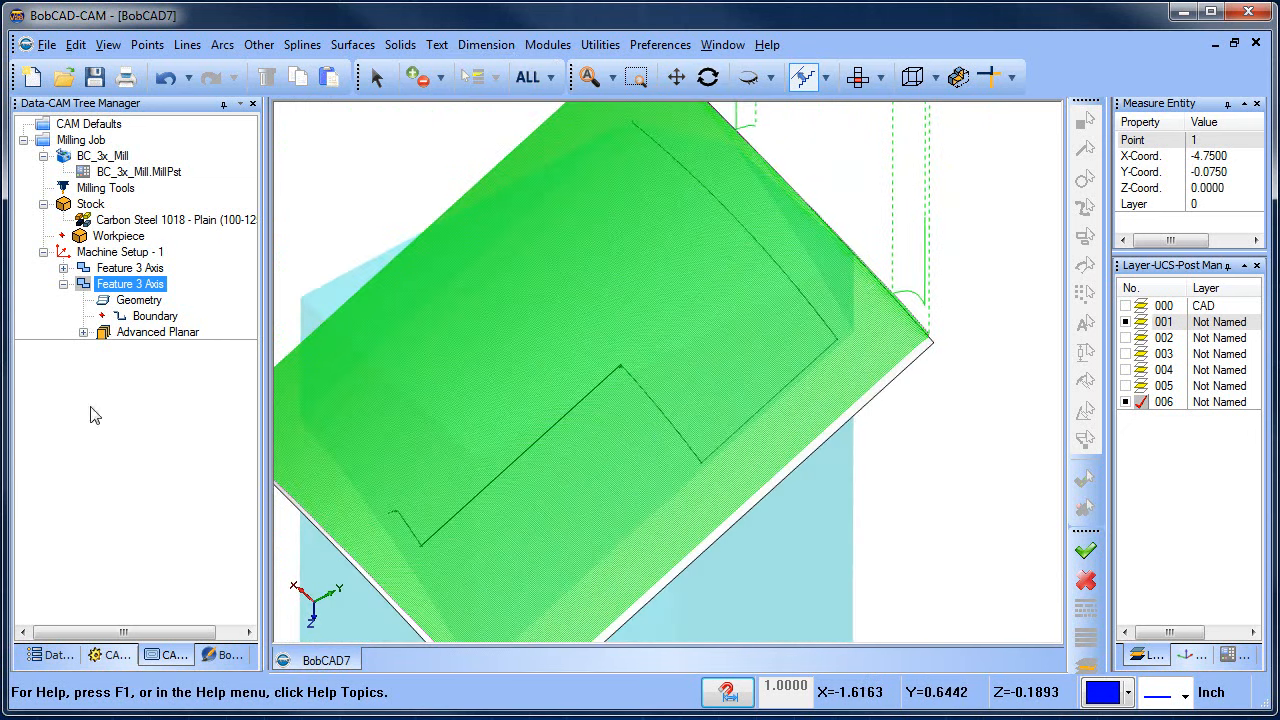
{"action": "right_click", "coordinate": [120, 288]}
{"action": "left_click", "coordinate": [251, 711]}
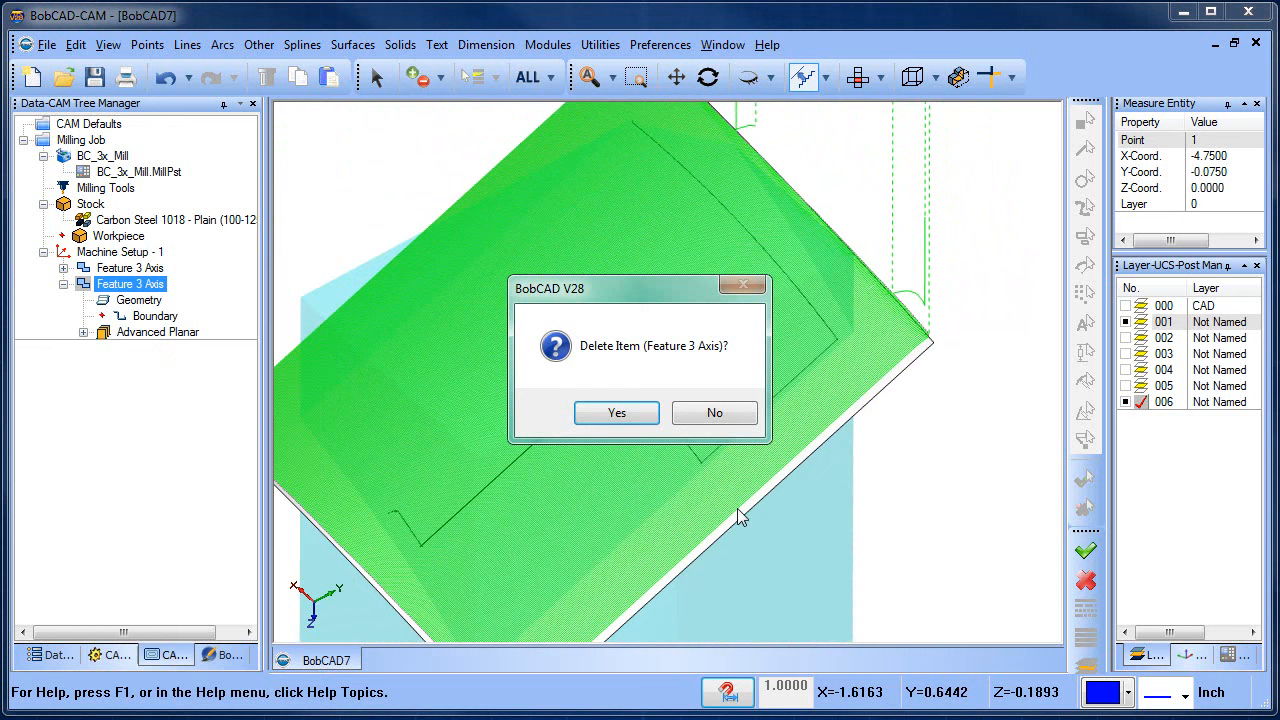
{"action": "left_click", "coordinate": [620, 413]}
- Undo the surface extensions and untrimming on the label pocket's top face
{"action": "middle_click_drag", "start_coordinate": [767, 410], "coordinate": [716, 416]}
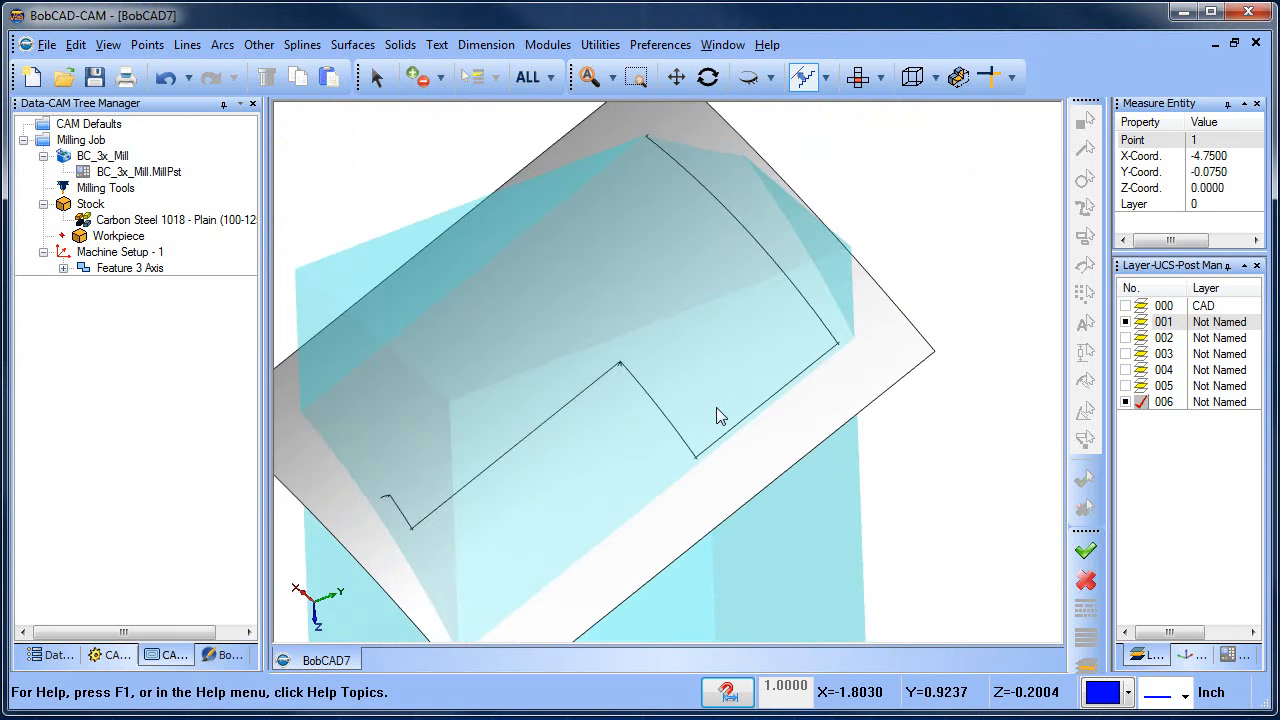
{"action": "scroll", "coordinate": [647, 321], "scroll_direction": "down", "scroll_amount": 2}
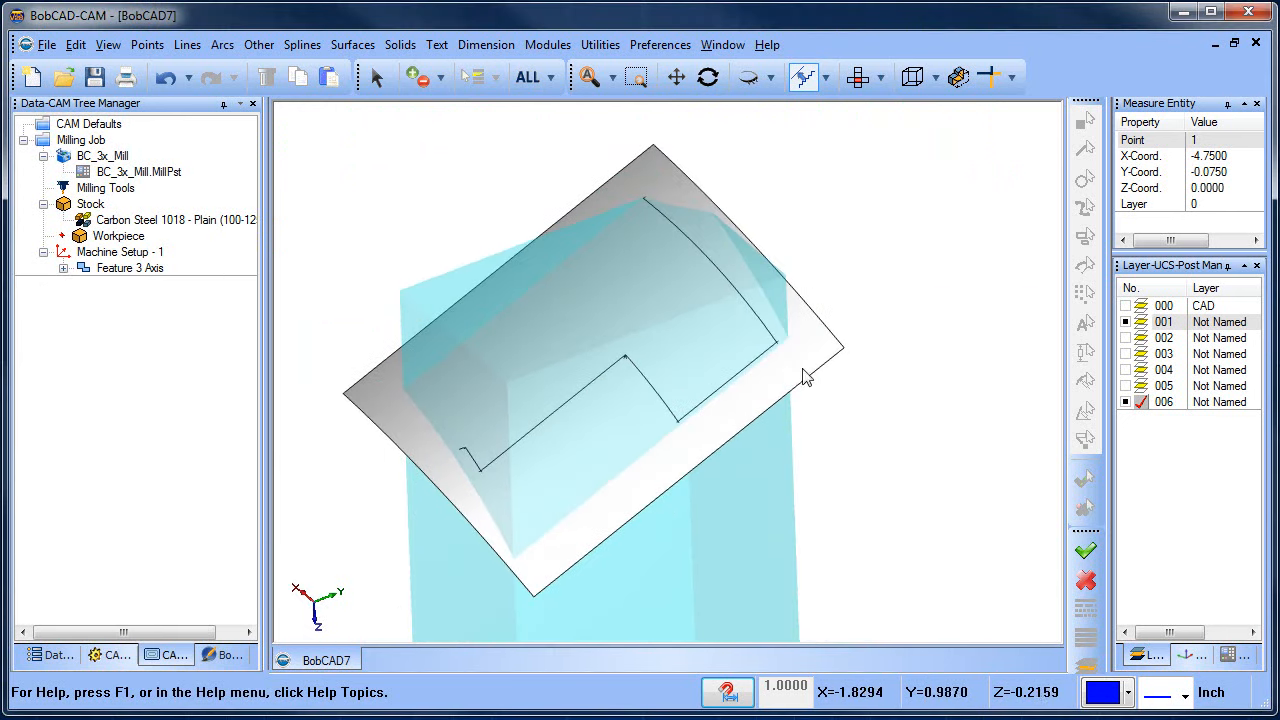
{"action": "left_click", "coordinate": [1125, 324]}
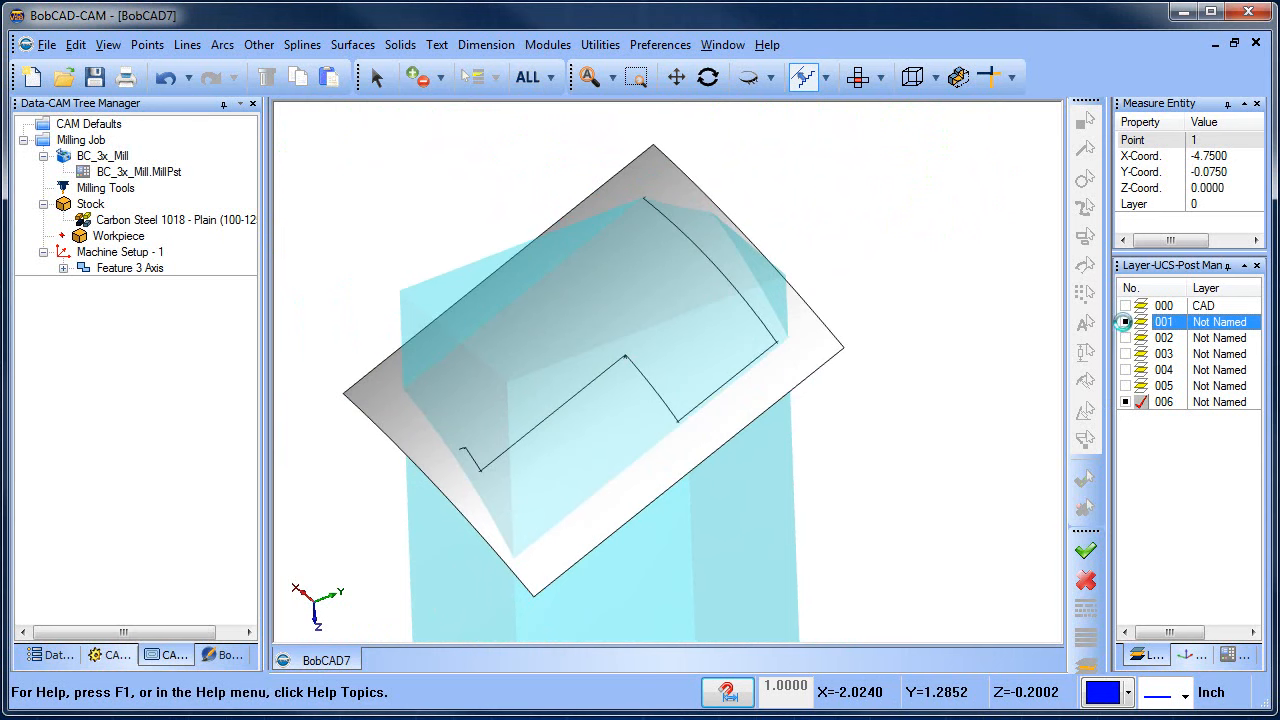
{"action": "left_click", "coordinate": [1141, 400]}
{"action": "left_click", "coordinate": [165, 77]}
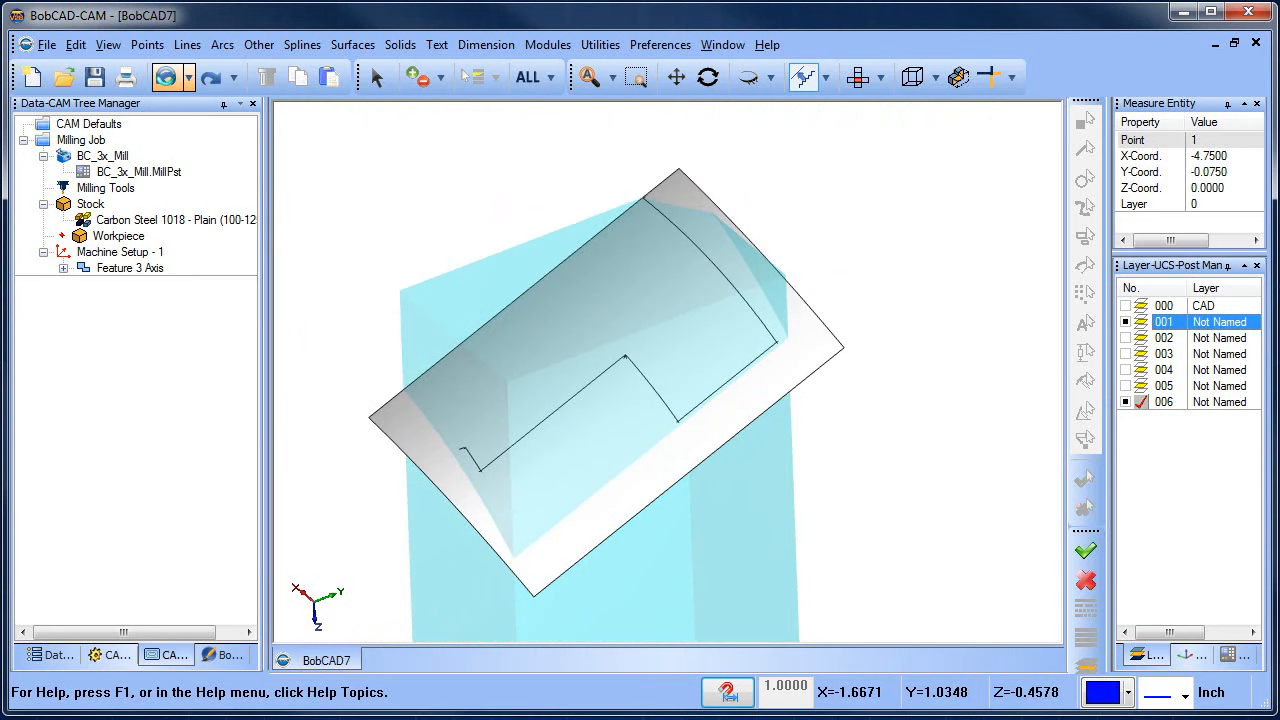
{"action": "left_click", "coordinate": [165, 77]}
{"action": "left_click", "coordinate": [165, 77]}
{"action": "left_click", "coordinate": [165, 77]}
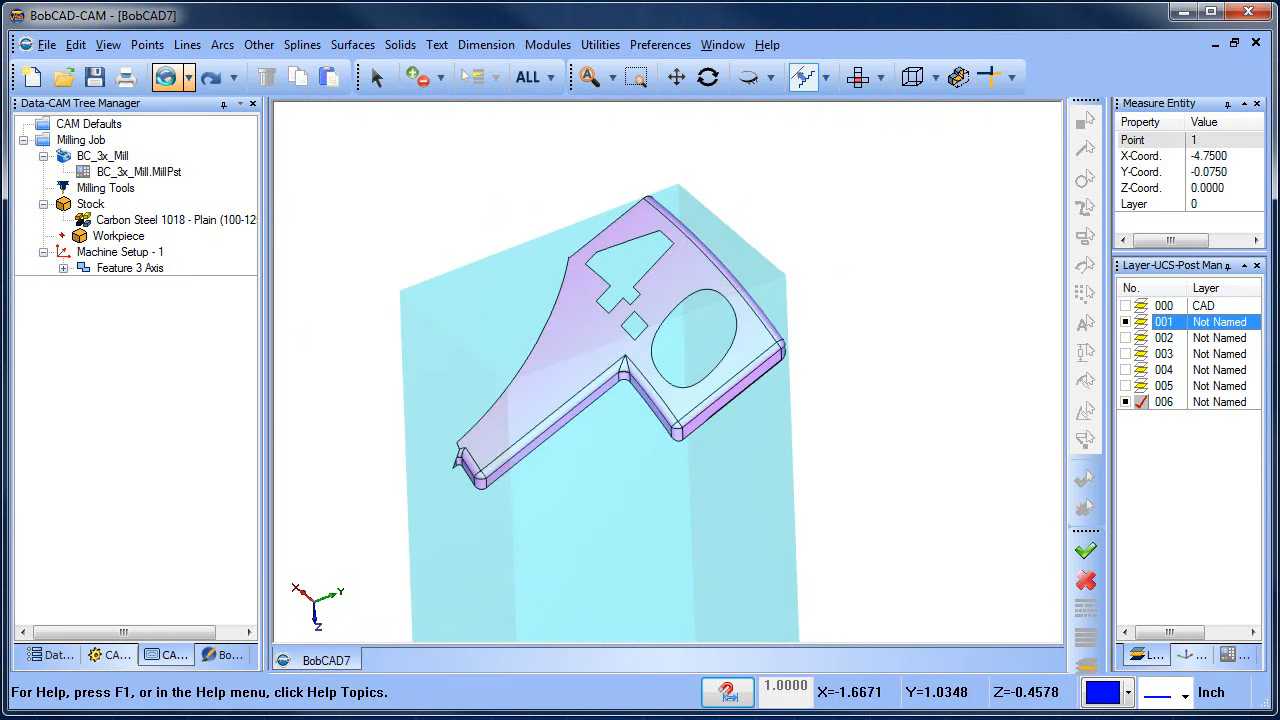
- Insert a Mill Multiaxis feature under Machine Setup - 1 with the Surface toolpath type set to Parallel Cuts
{"action": "middle_click_drag", "start_coordinate": [657, 424], "coordinate": [474, 418]}
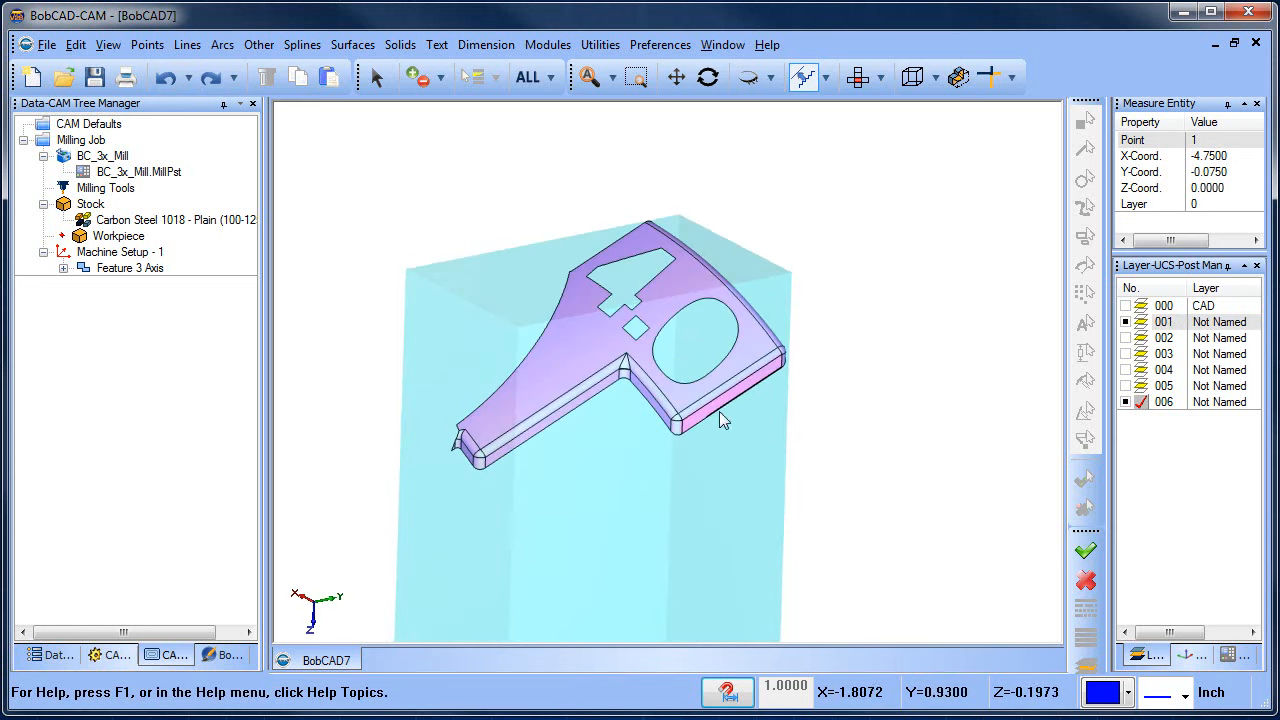
{"action": "scroll", "coordinate": [558, 450], "scroll_direction": "up", "scroll_amount": 3}
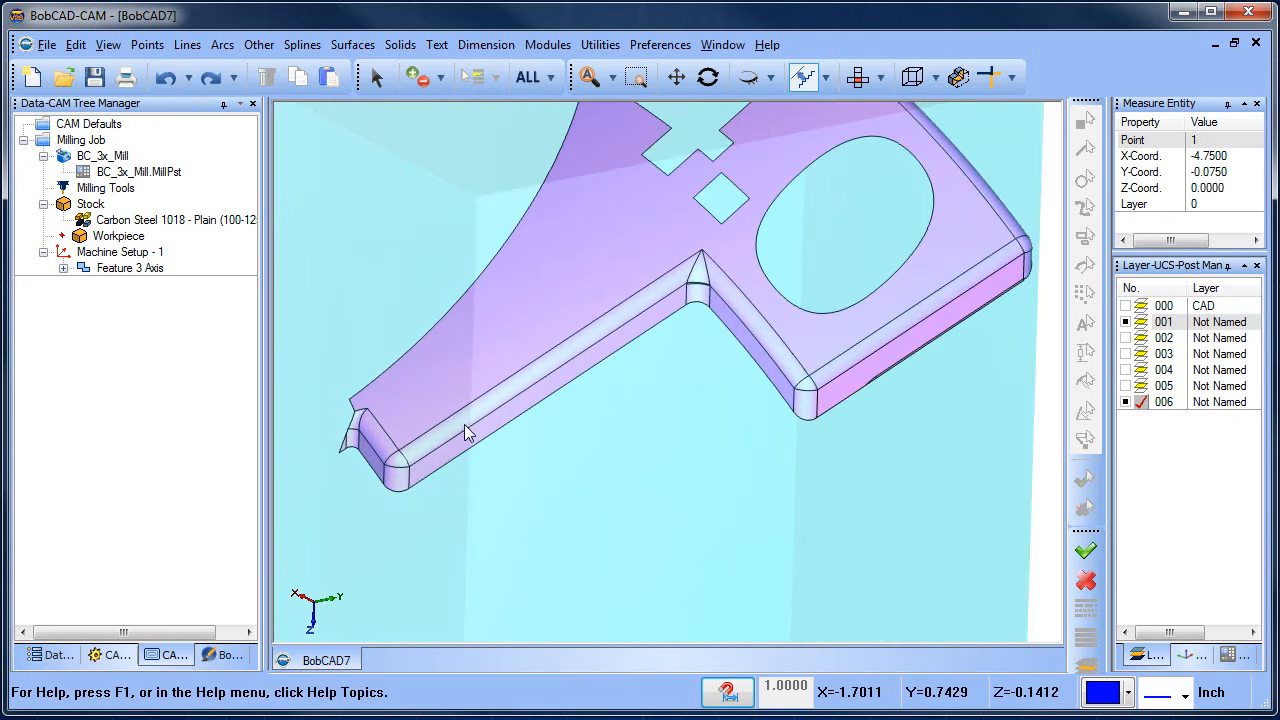
{"action": "right_click", "coordinate": [112, 252]}
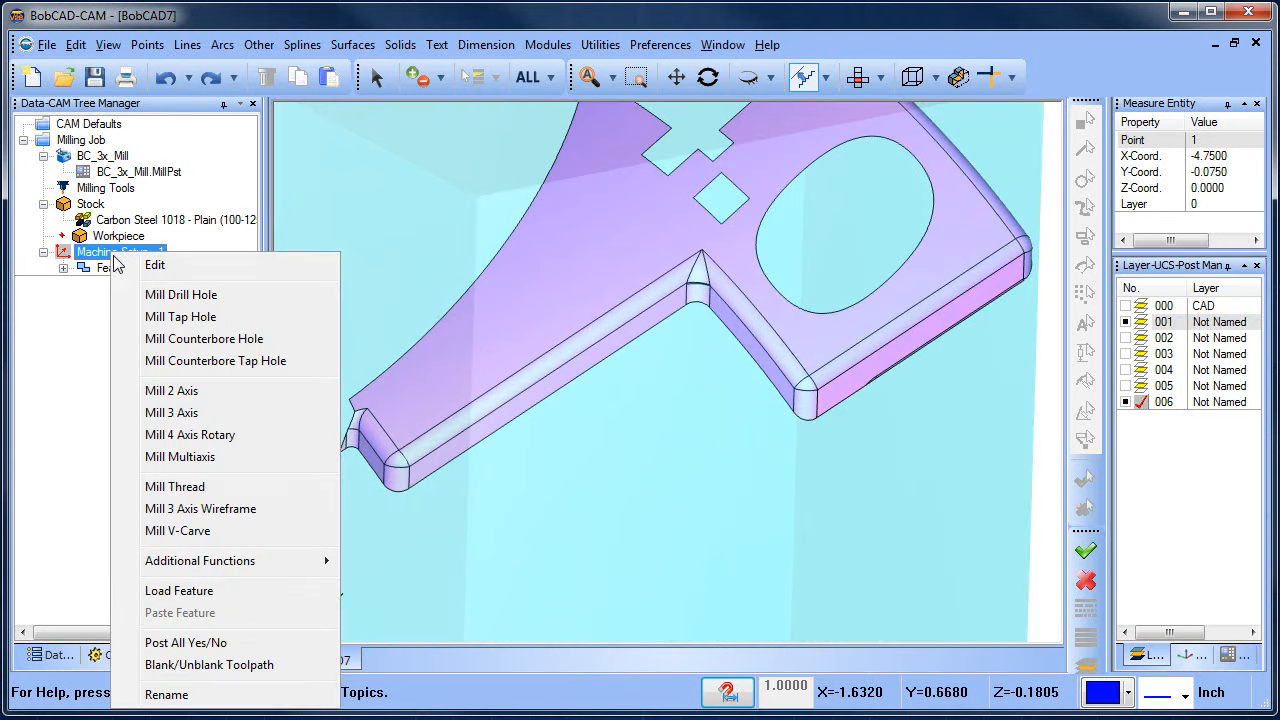
{"action": "left_click", "coordinate": [255, 460]}
{"action": "left_click", "coordinate": [383, 149]}
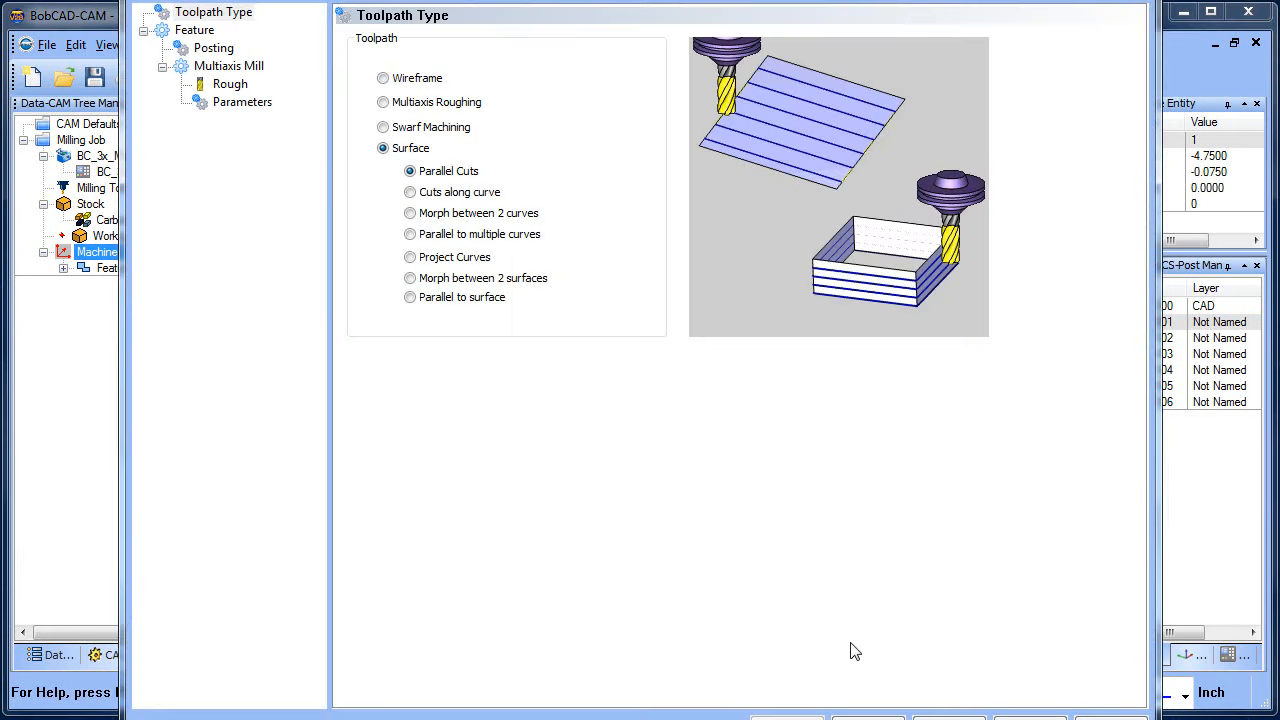
{"action": "left_click", "coordinate": [213, 48]}
- Assign the 0.0625 diameter rough endmill with 0.0313 corner radius from the tool crib to the multiaxis operation
{"action": "left_click", "coordinate": [230, 84]}
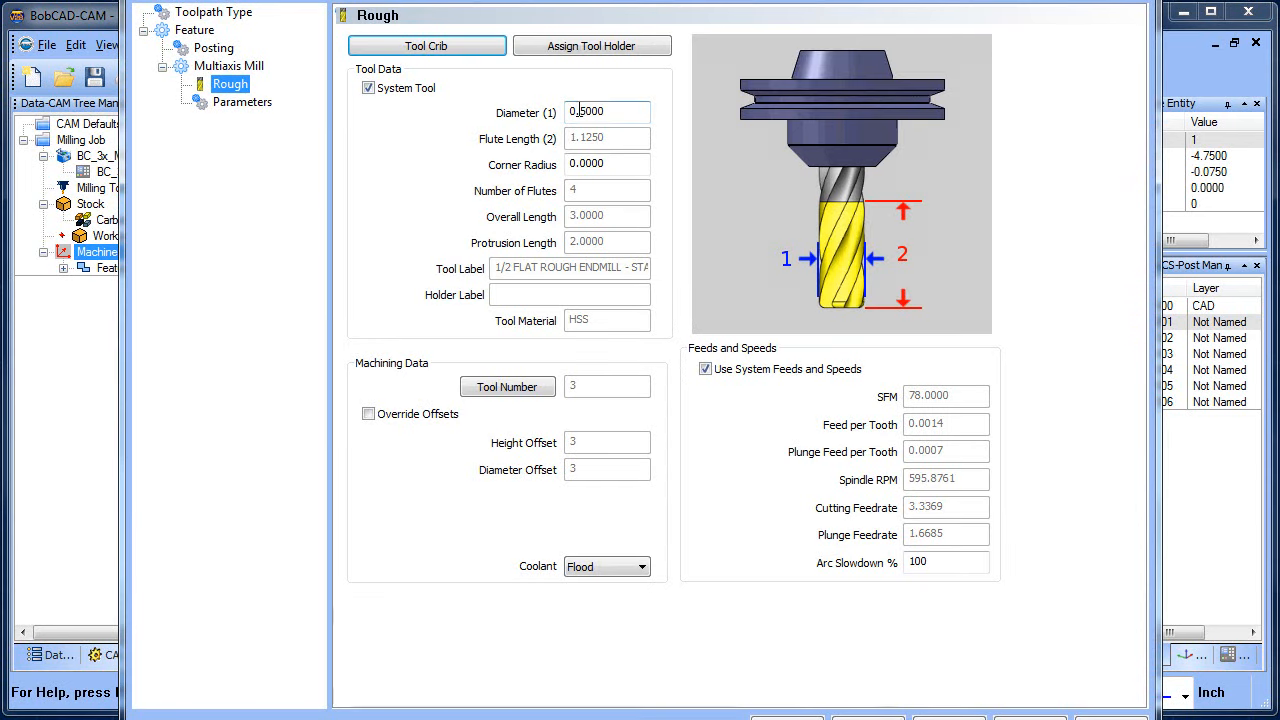
{"action": "left_click", "coordinate": [426, 46]}
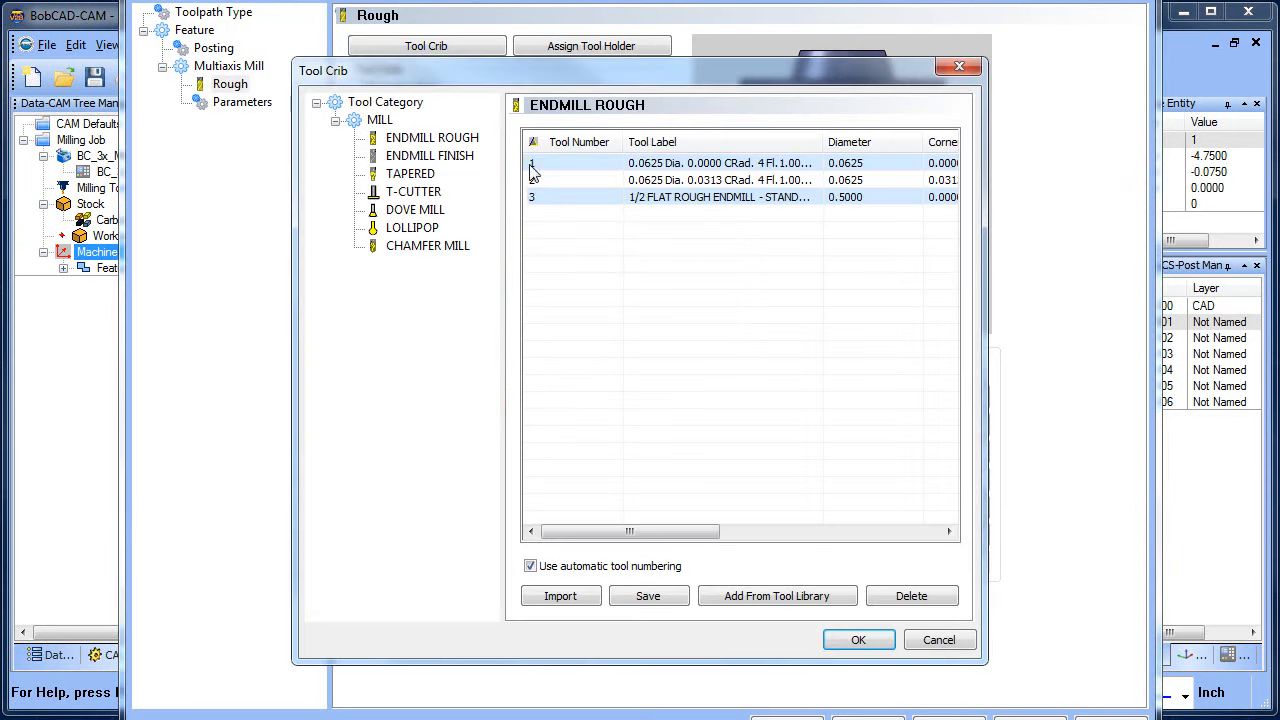
{"action": "left_click", "coordinate": [690, 180]}
{"action": "left_click", "coordinate": [858, 640]}
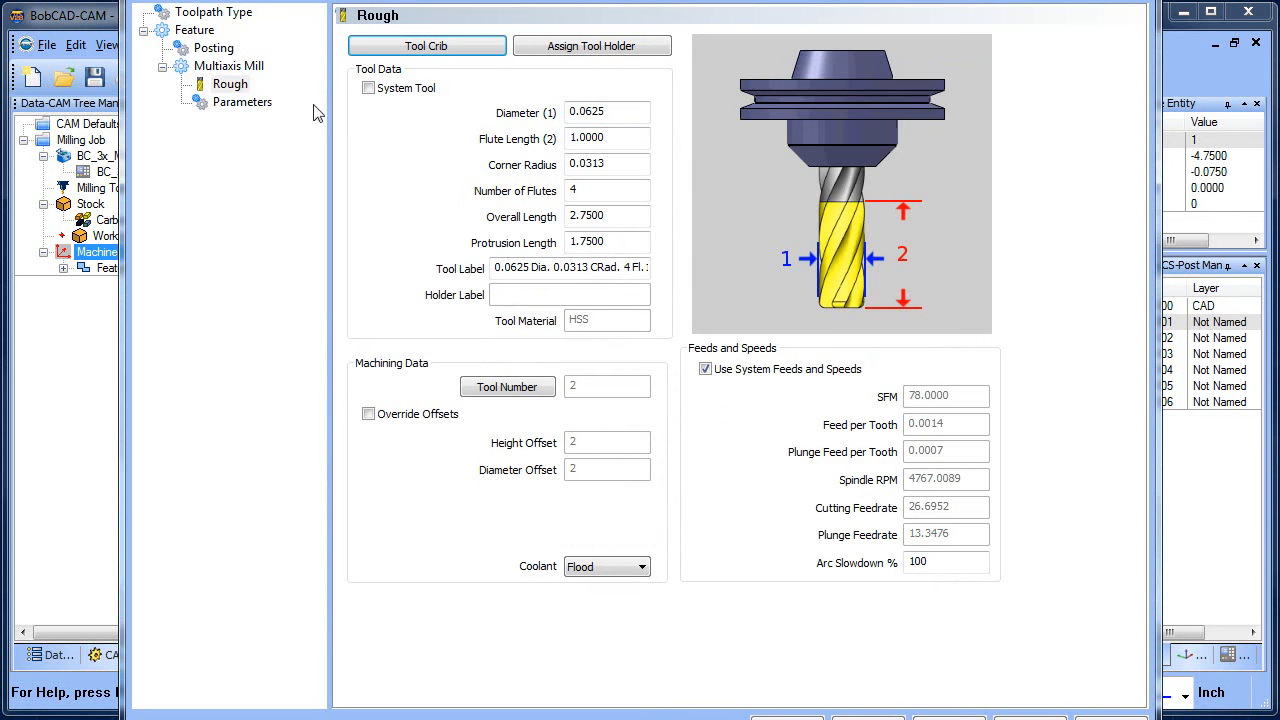
- Pick the label pocket's trimmed top face as the drive surface for the parallel cuts
{"action": "left_click", "coordinate": [252, 103]}
{"action": "left_click", "coordinate": [463, 238]}
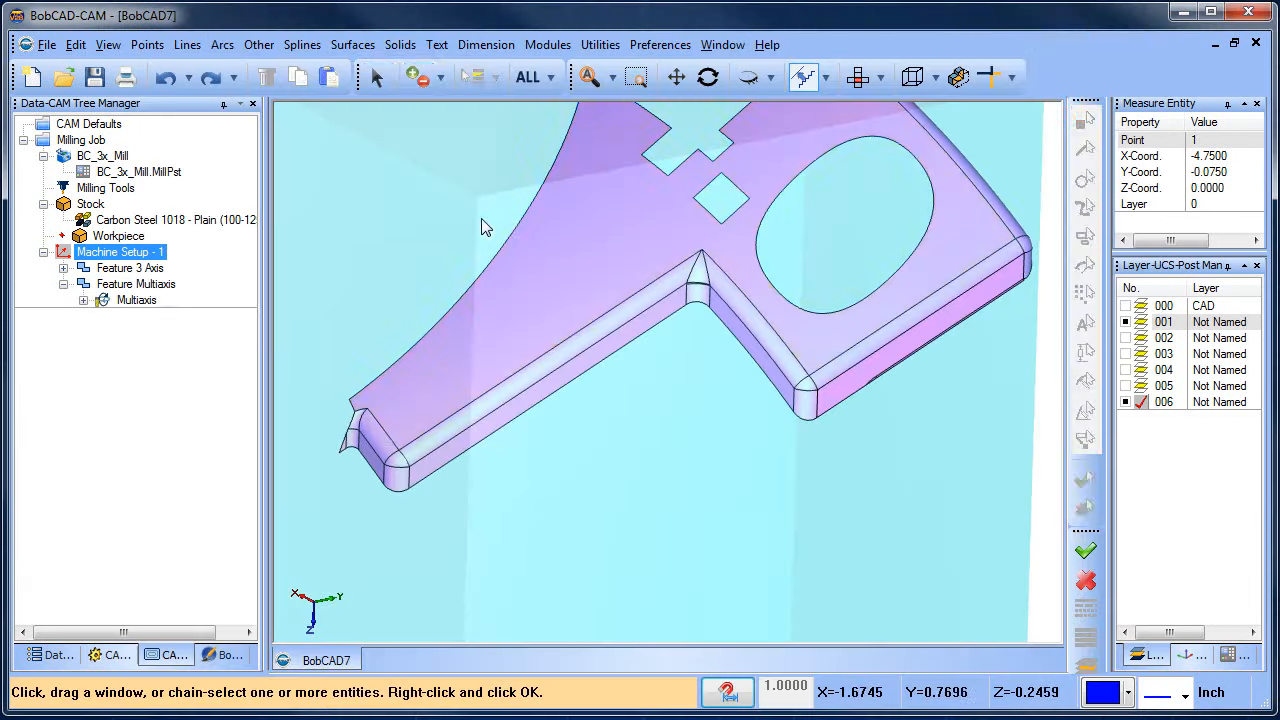
{"action": "left_click", "coordinate": [606, 240]}
{"action": "scroll", "coordinate": [630, 404], "scroll_direction": "down", "scroll_amount": 2}
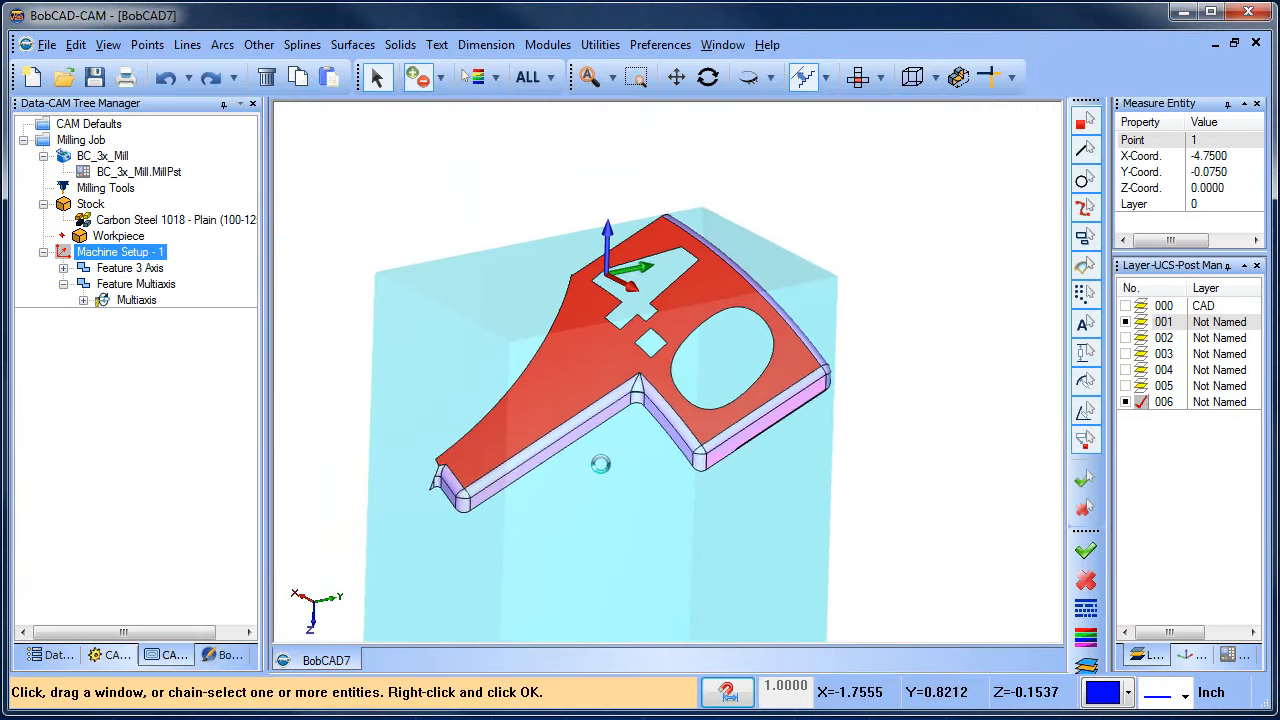
{"action": "right_click", "coordinate": [625, 484]}
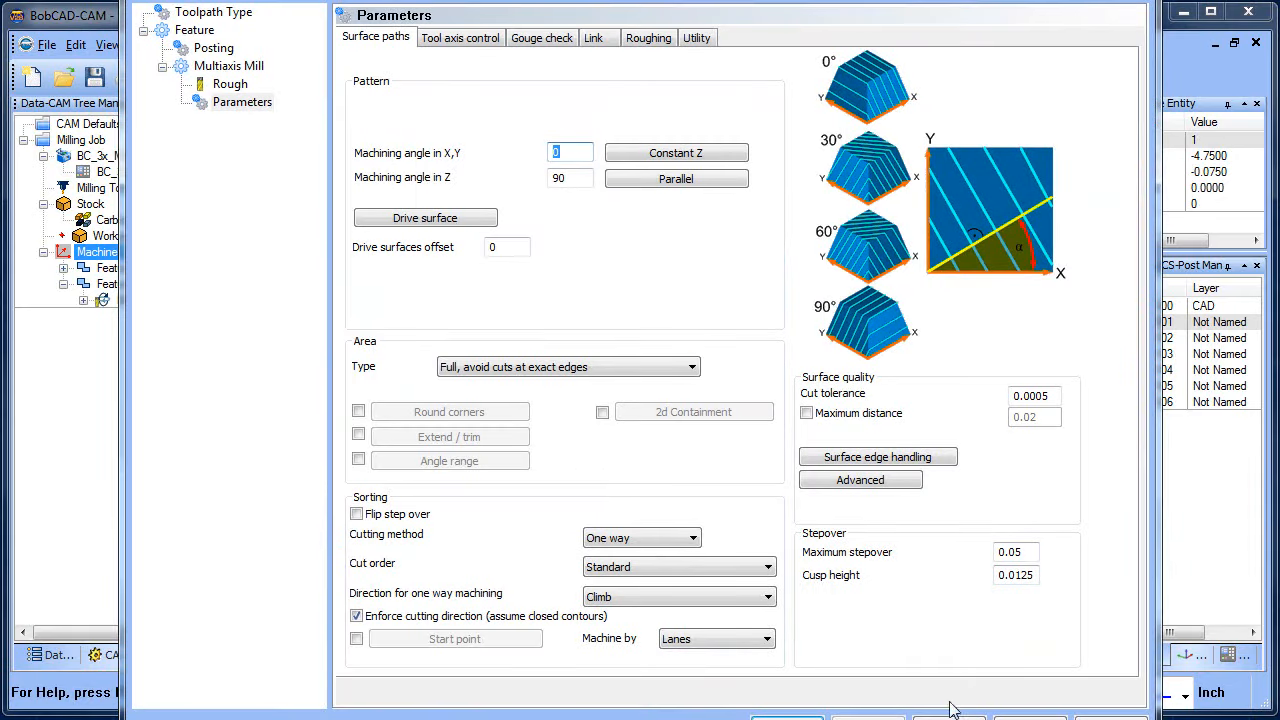
- Set the tool axis output format to 3 Axis and compute the multiaxis toolpath
{"action": "left_click", "coordinate": [460, 38]}
{"action": "left_click", "coordinate": [534, 70]}
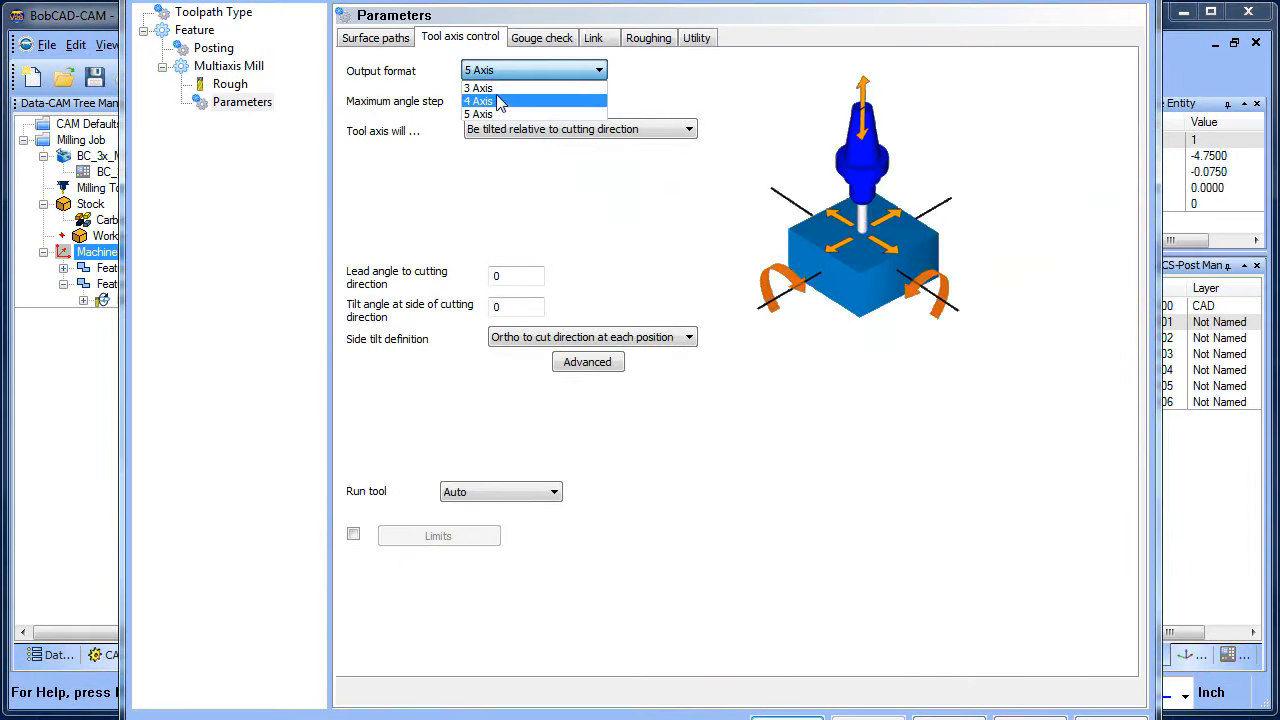
{"action": "left_click", "coordinate": [500, 85]}
{"action": "left_click", "coordinate": [788, 717]}
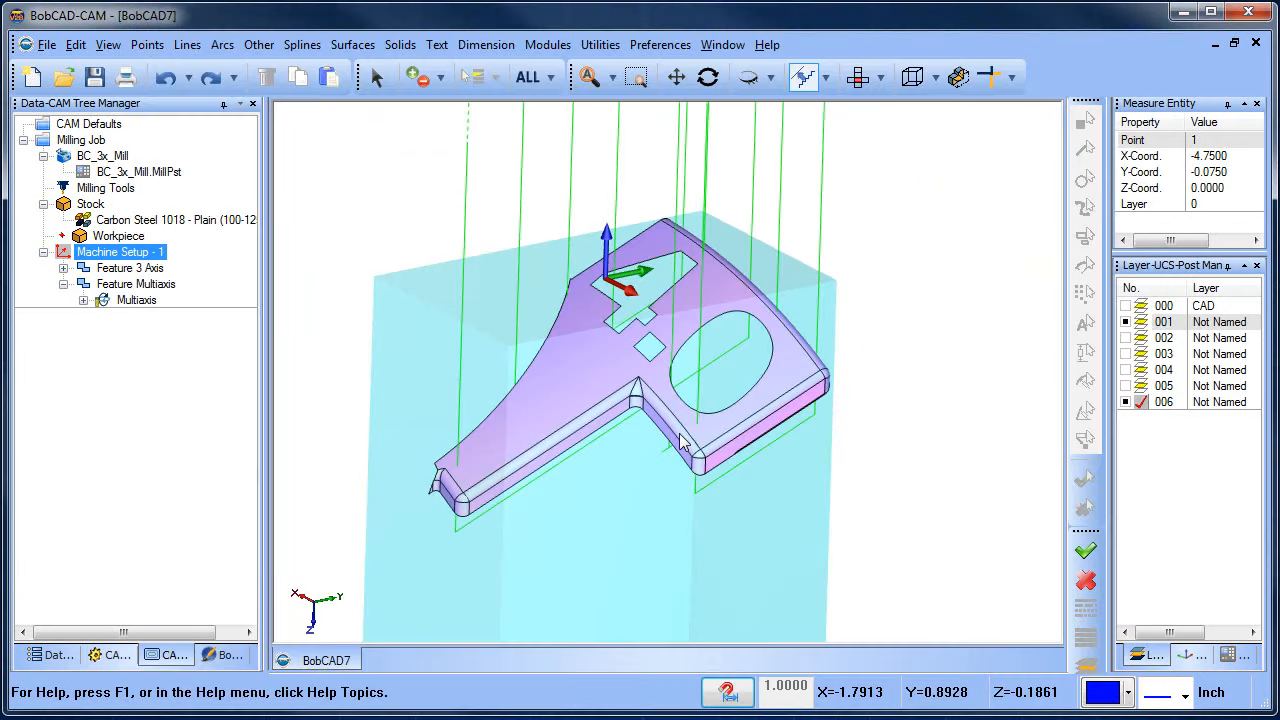
- Inspect the computed toolpath and reverse the surface normal of the label pocket's top face
{"action": "left_click_drag", "start_coordinate": [690, 437], "coordinate": [727, 371]}
{"action": "left_click_drag", "start_coordinate": [706, 430], "coordinate": [726, 387]}
{"action": "left_click", "coordinate": [600, 44]}
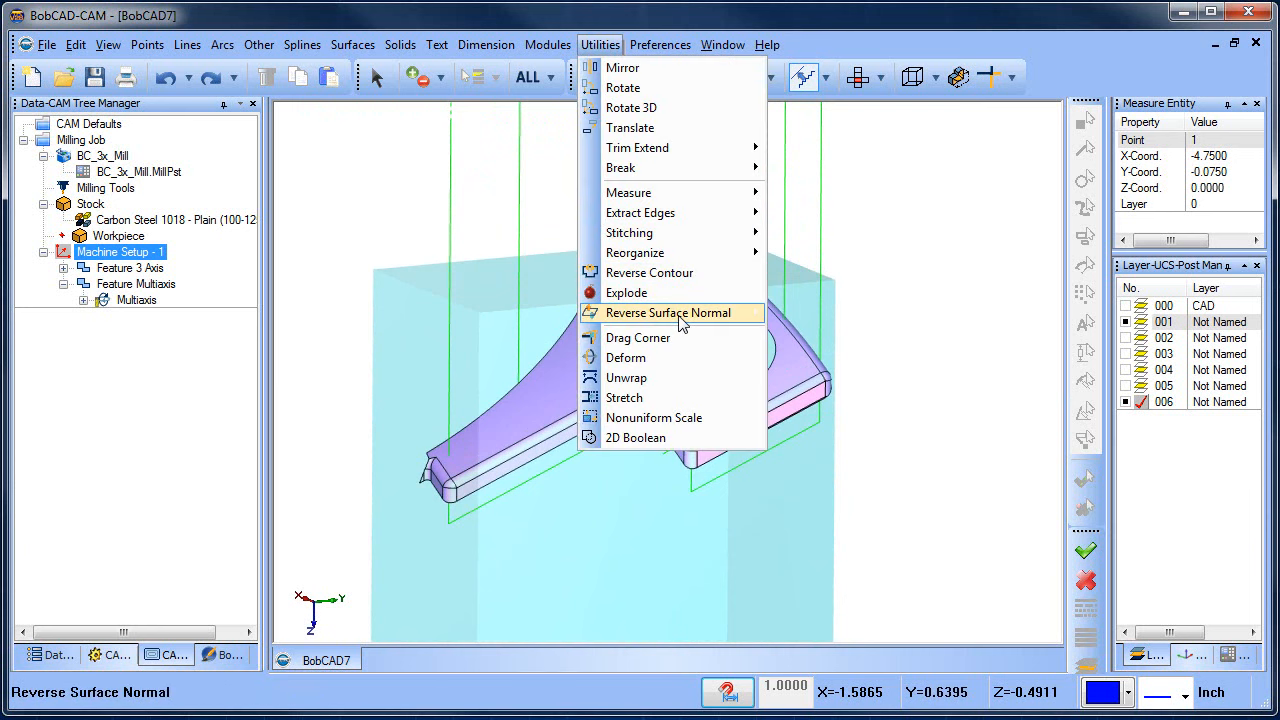
{"action": "left_click", "coordinate": [680, 316]}
{"action": "left_click", "coordinate": [553, 350]}
{"action": "right_click", "coordinate": [482, 302]}
{"action": "left_click", "coordinate": [489, 309]}
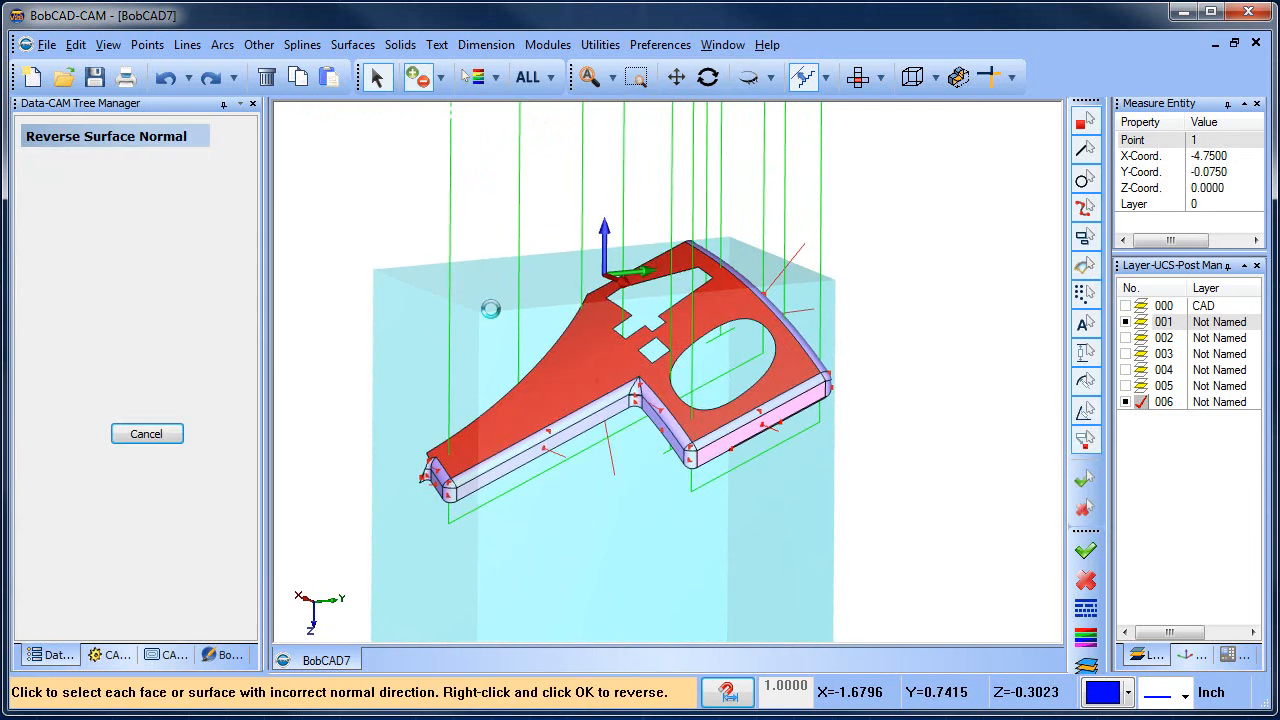
{"action": "right_click", "coordinate": [413, 215]}
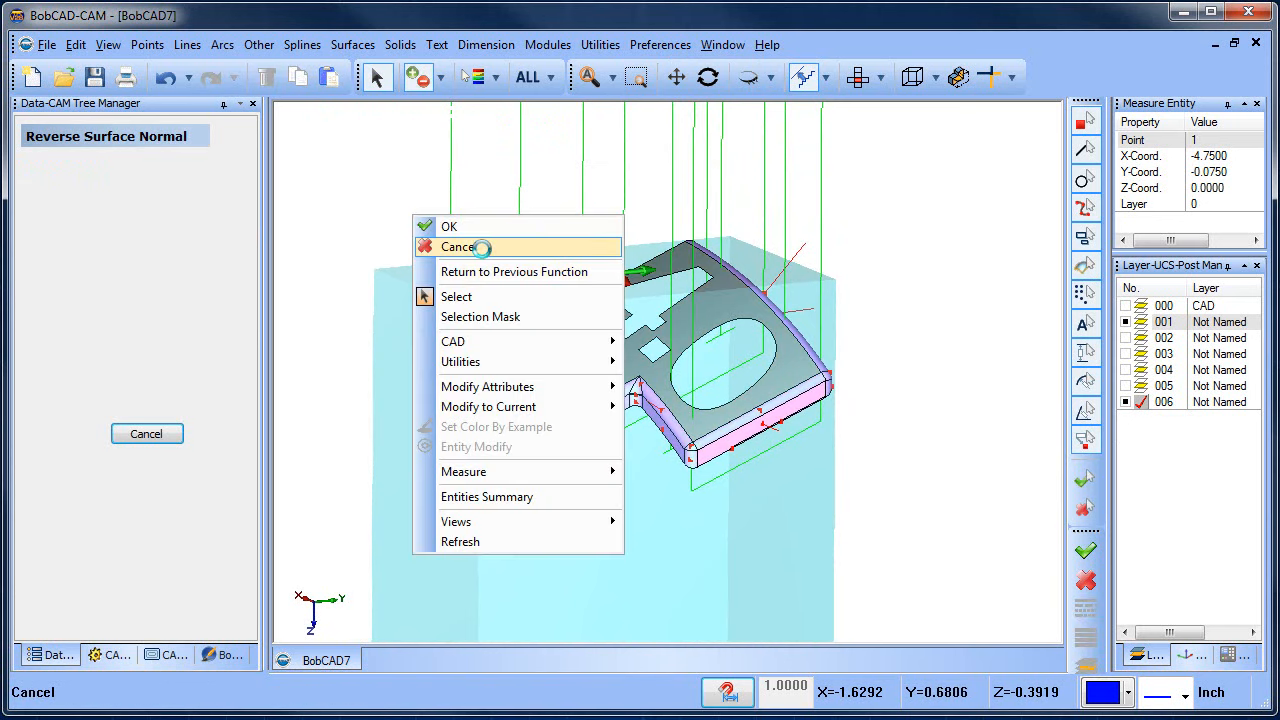
{"action": "left_click", "coordinate": [430, 247]}
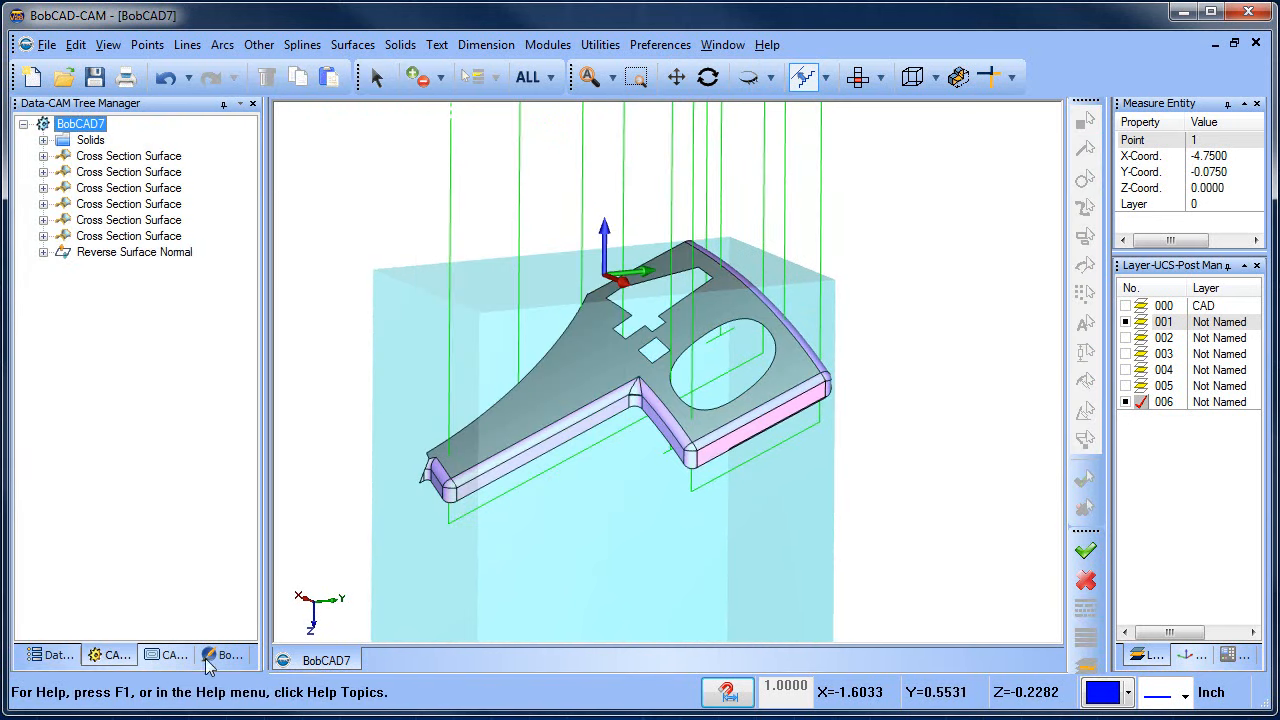
- Reselect the reversed top face as the multiaxis feature's drive surface and recompute the toolpath
{"action": "left_click", "coordinate": [170, 656]}
{"action": "left_click", "coordinate": [112, 285]}
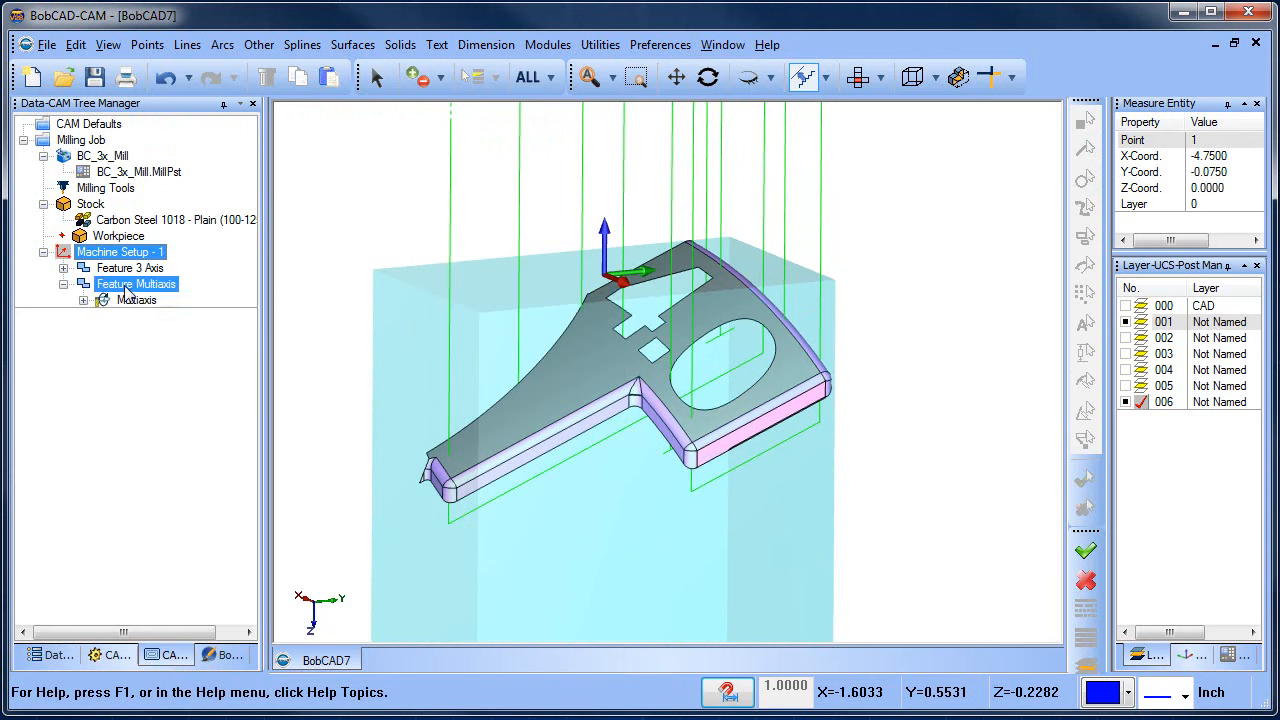
{"action": "right_click", "coordinate": [125, 285]}
{"action": "left_click", "coordinate": [195, 241]}
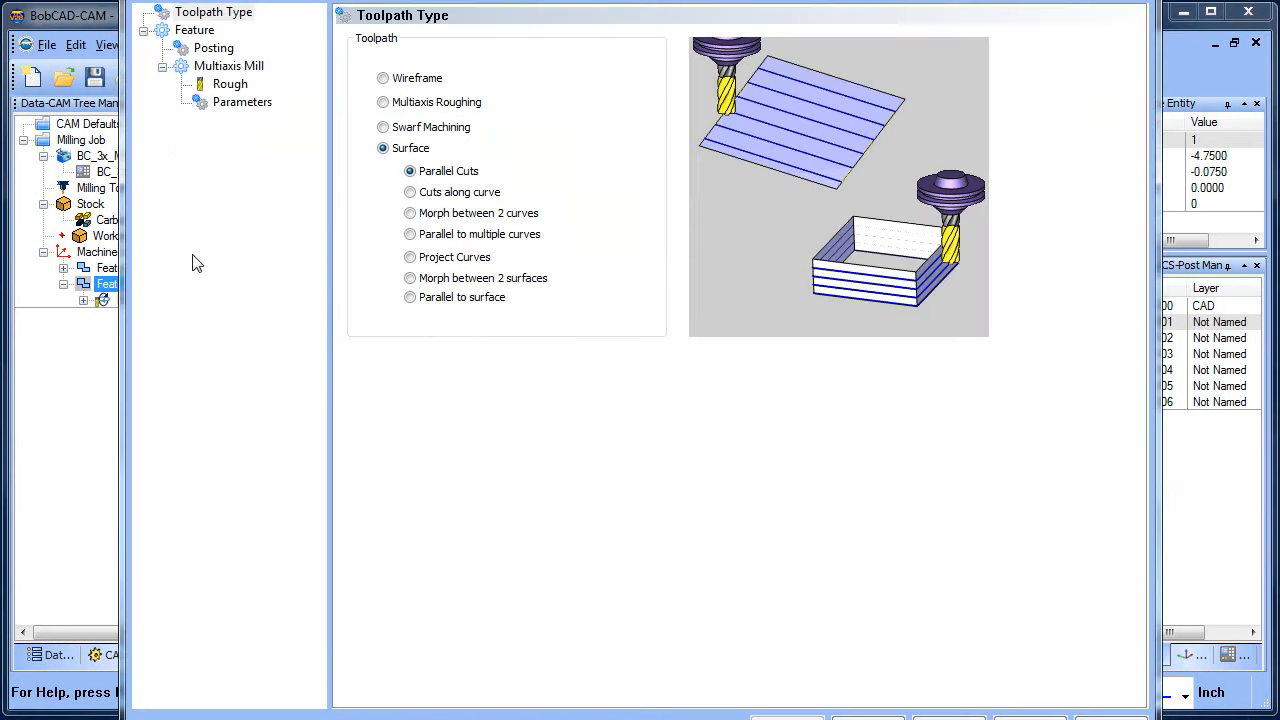
{"action": "left_click", "coordinate": [246, 103]}
{"action": "left_click", "coordinate": [442, 218]}
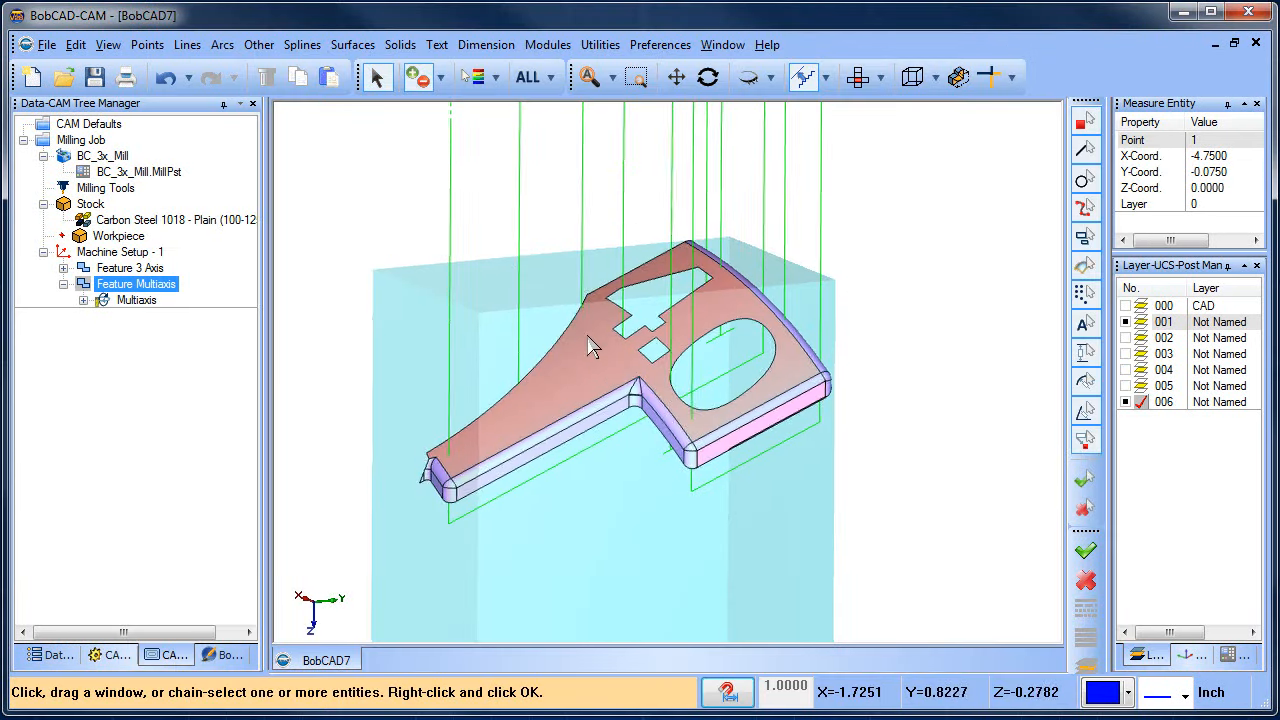
{"action": "left_click", "coordinate": [547, 370]}
{"action": "key", "text": "space"}
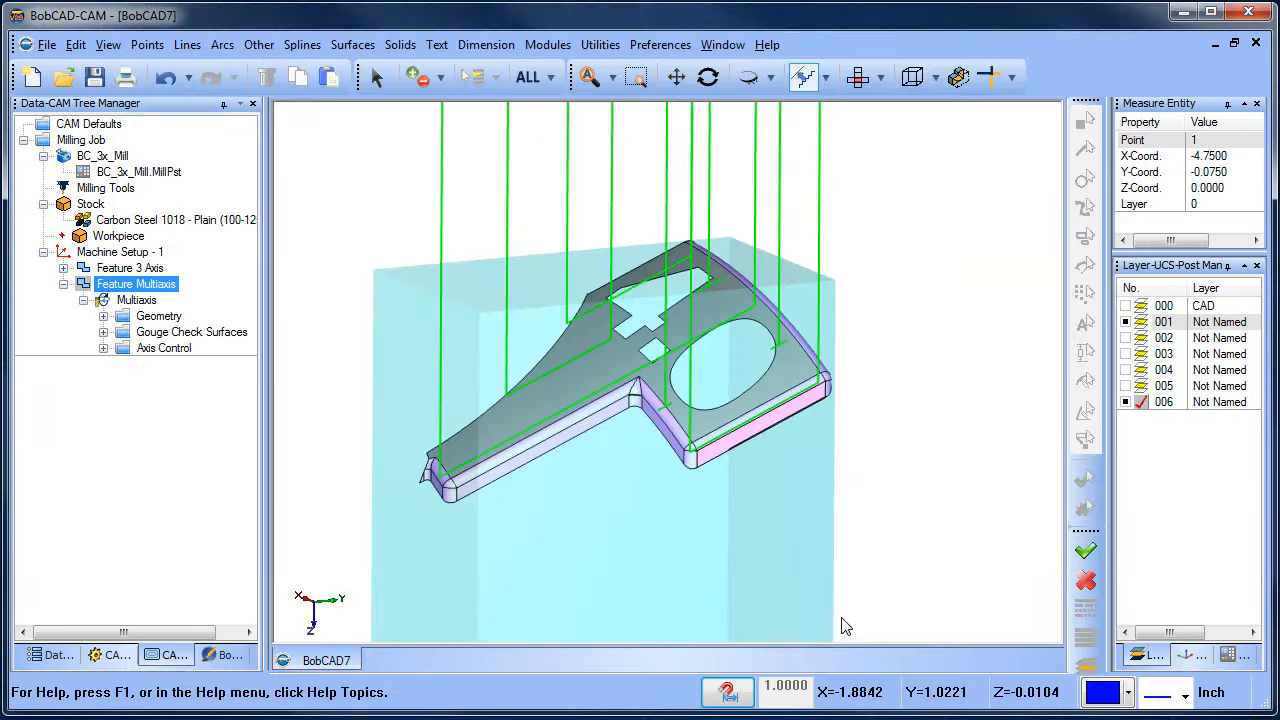
{"action": "middle_click_drag", "start_coordinate": [754, 475], "coordinate": [600, 405]}
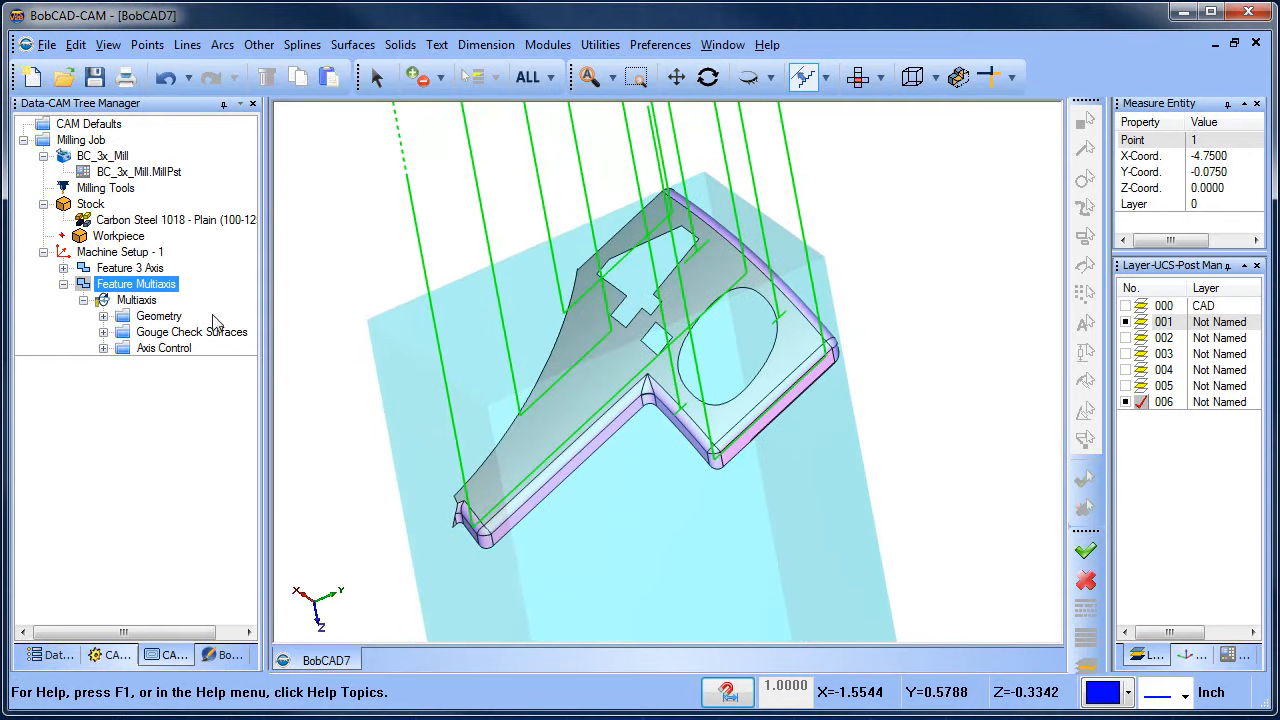
- Set the multiaxis feature's maximum stepover to 0.001, recompute the toolpath and check the pass density
{"action": "right_click", "coordinate": [140, 284]}
{"action": "left_click", "coordinate": [186, 238]}
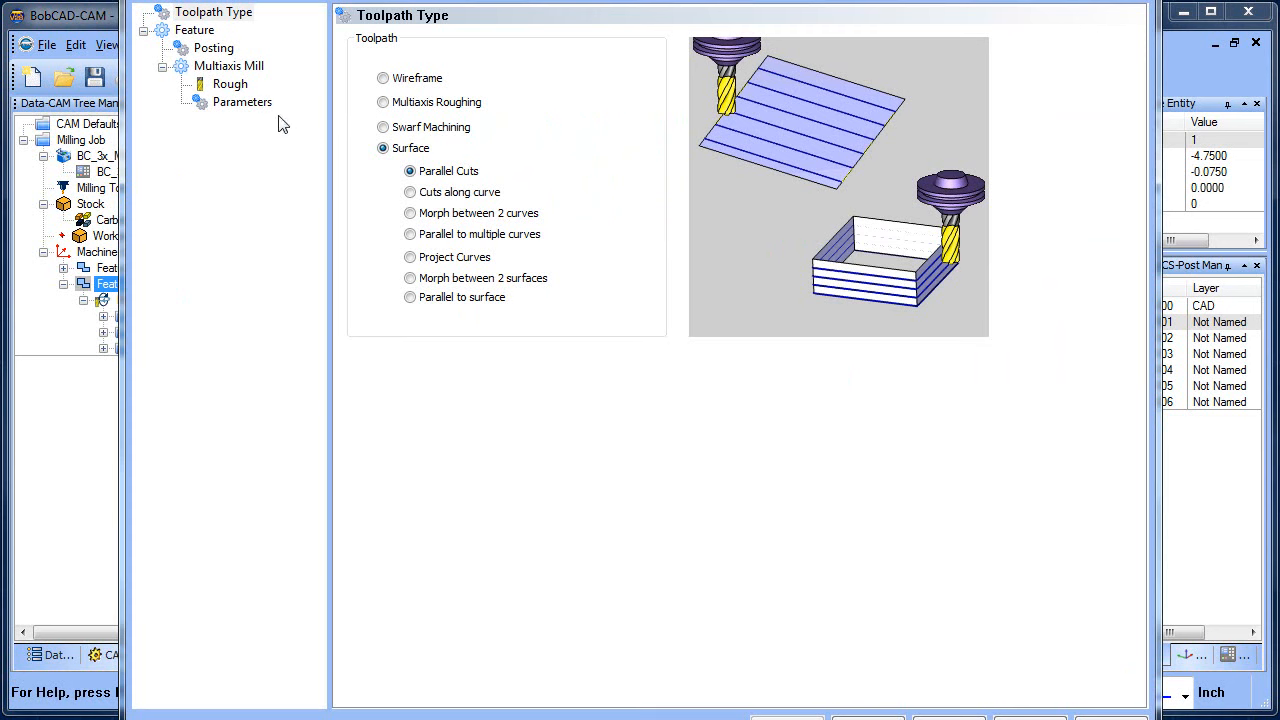
{"action": "left_click", "coordinate": [243, 102]}
{"action": "left_click_drag", "start_coordinate": [1026, 556], "coordinate": [958, 552]}
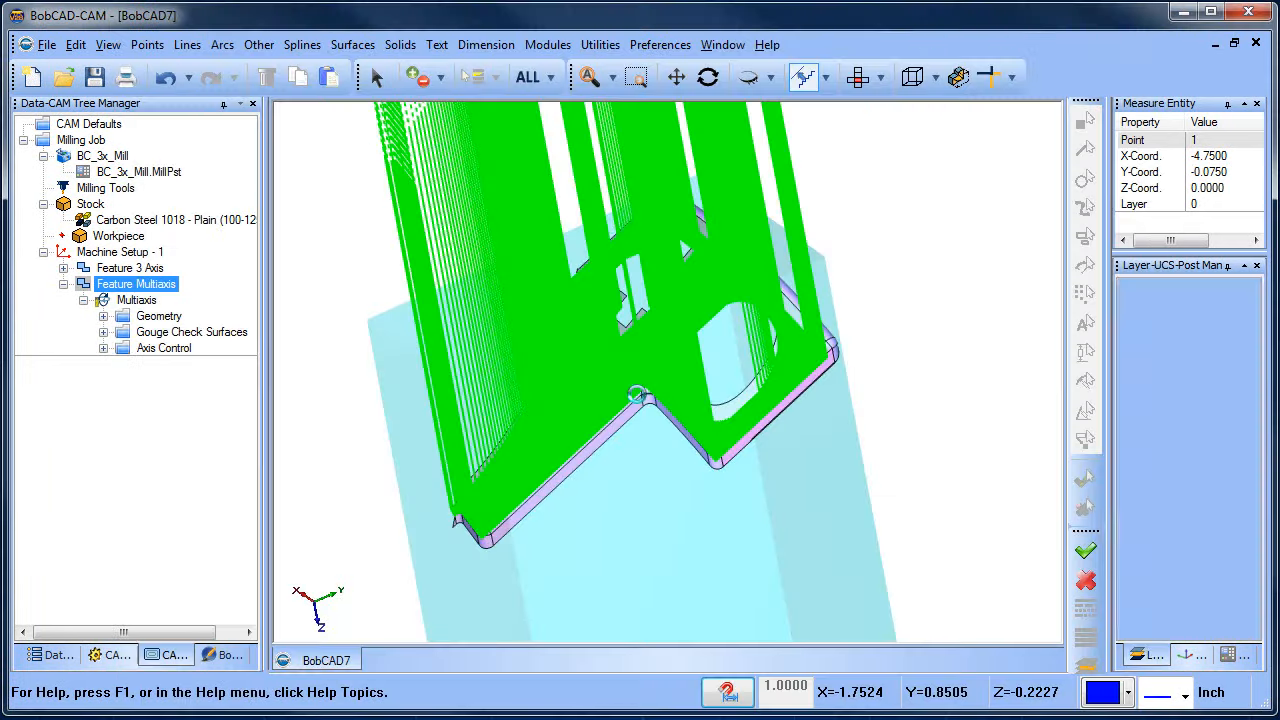
{"action": "middle_click_drag", "start_coordinate": [655, 386], "coordinate": [692, 386]}
{"action": "scroll", "coordinate": [768, 360], "scroll_direction": "up", "scroll_amount": 4}
{"action": "scroll", "coordinate": [610, 404], "scroll_direction": "down", "scroll_amount": 4}
{"action": "middle_click_drag", "start_coordinate": [527, 453], "coordinate": [580, 449]}
{"action": "scroll", "coordinate": [562, 442], "scroll_direction": "down", "scroll_amount": 3}
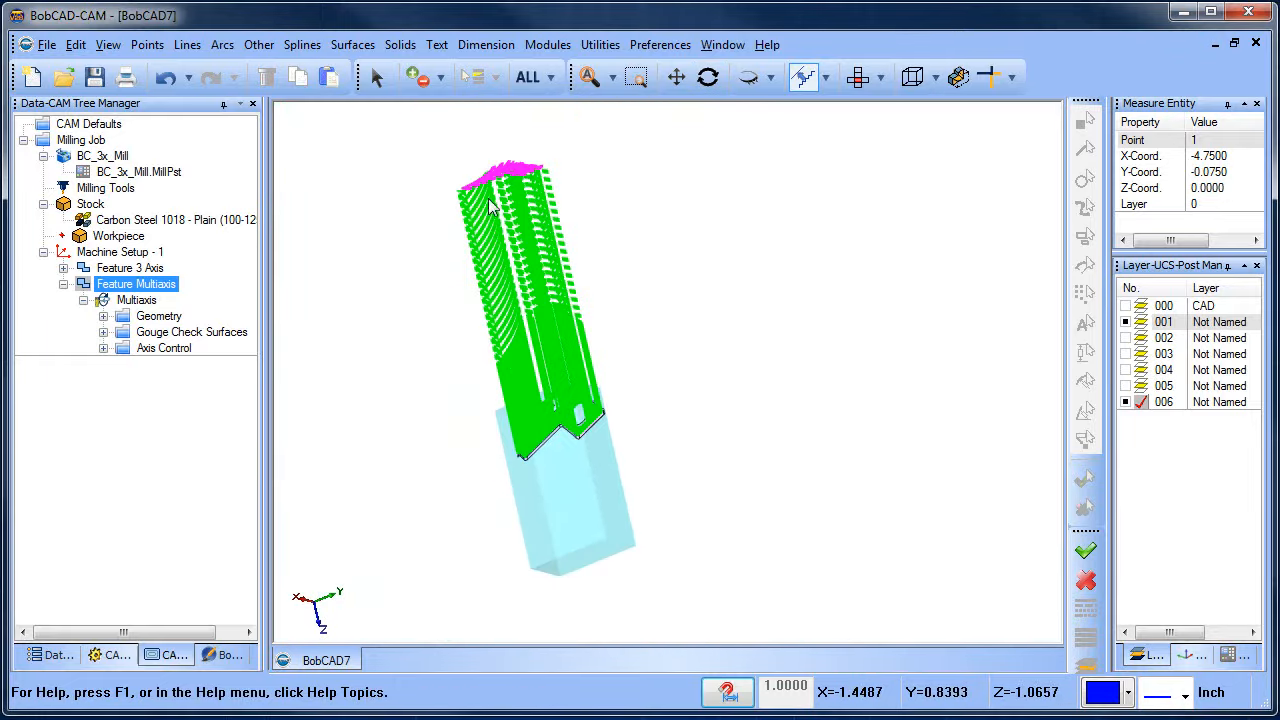
{"action": "scroll", "coordinate": [590, 430], "scroll_direction": "up", "scroll_amount": 5}
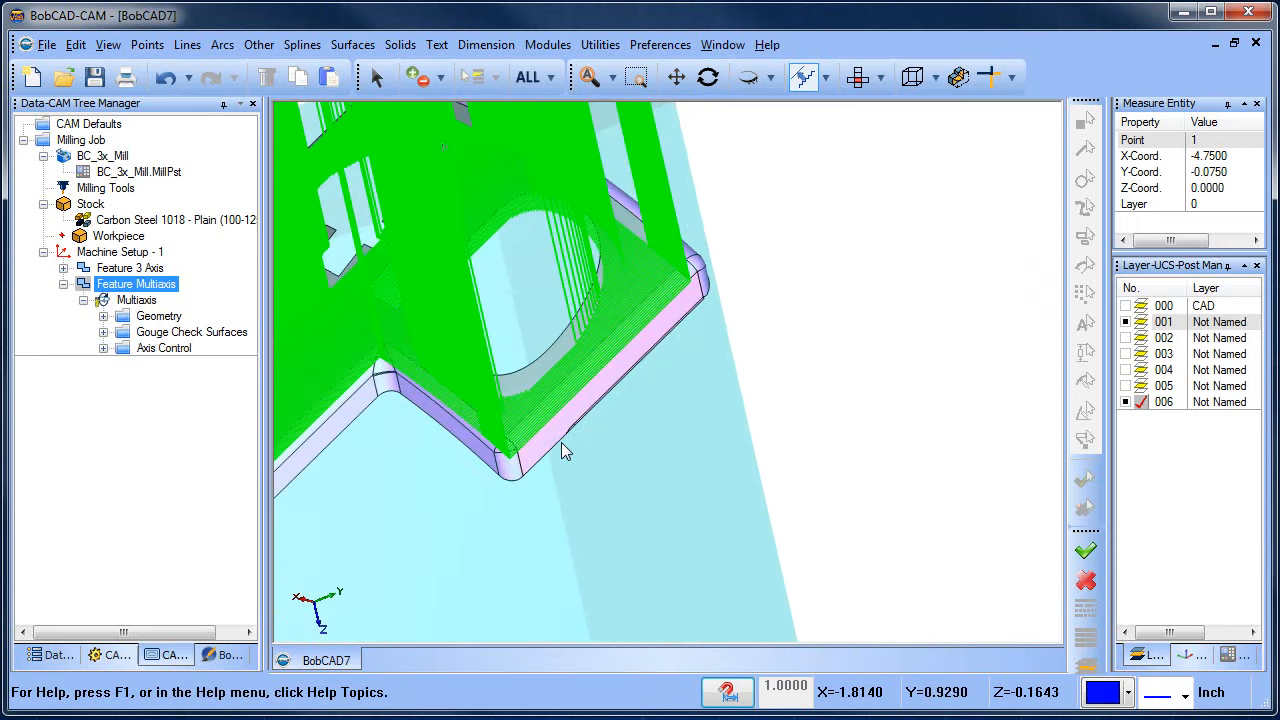
- Change the multiaxis feature's cutting method to Zigzag and recompute the toolpath
{"action": "left_click", "coordinate": [150, 317]}
{"action": "left_click", "coordinate": [135, 284]}
{"action": "right_click", "coordinate": [135, 284]}
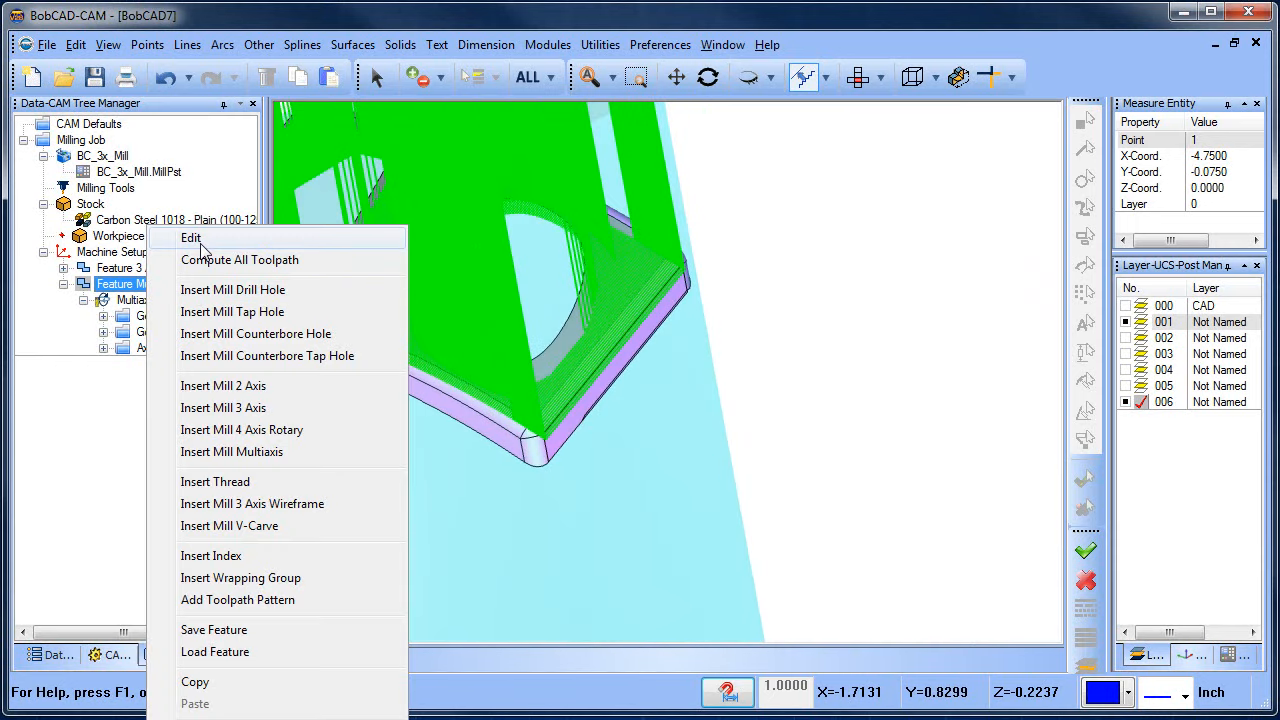
{"action": "left_click", "coordinate": [218, 240]}
{"action": "left_click", "coordinate": [240, 102]}
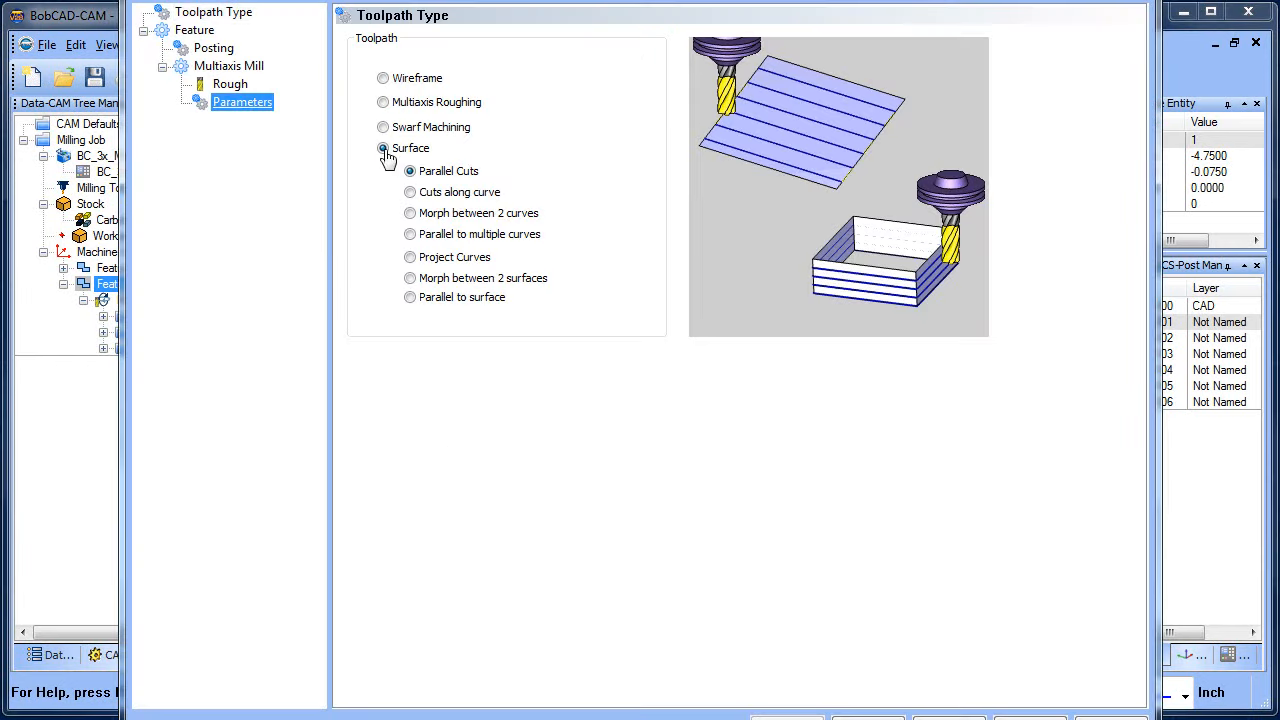
{"action": "left_click", "coordinate": [642, 538]}
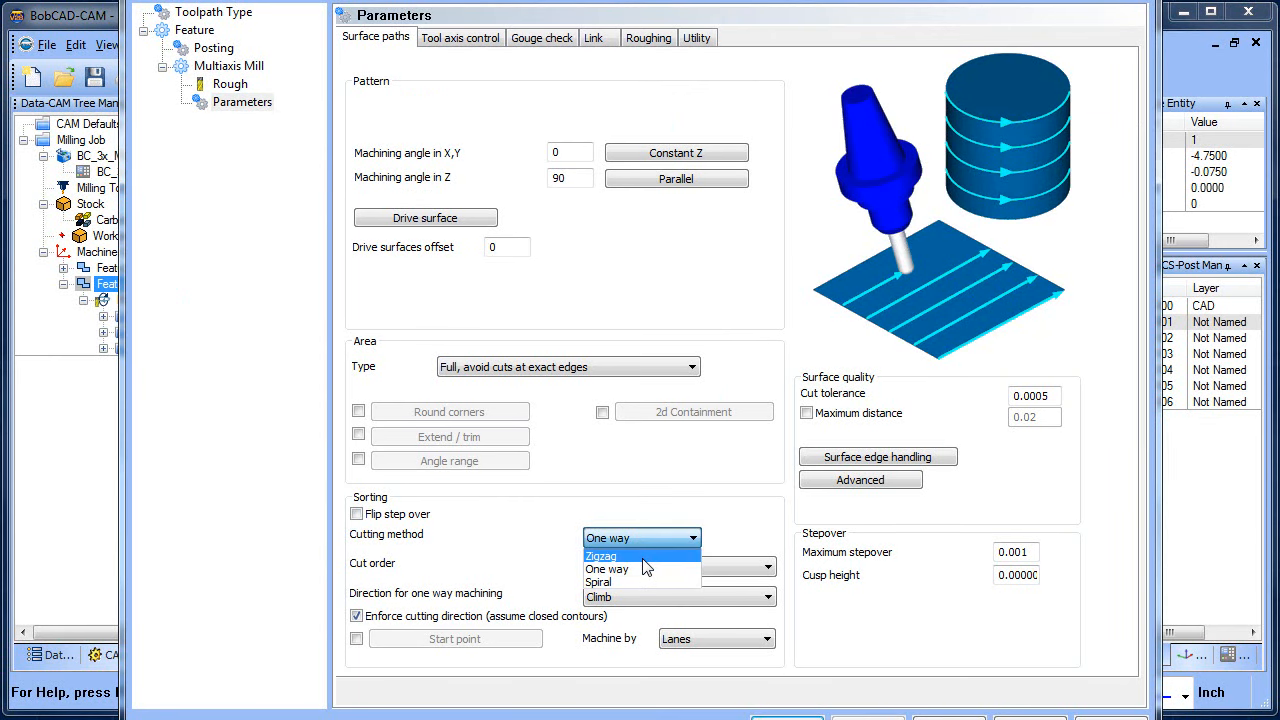
{"action": "left_click", "coordinate": [640, 557]}
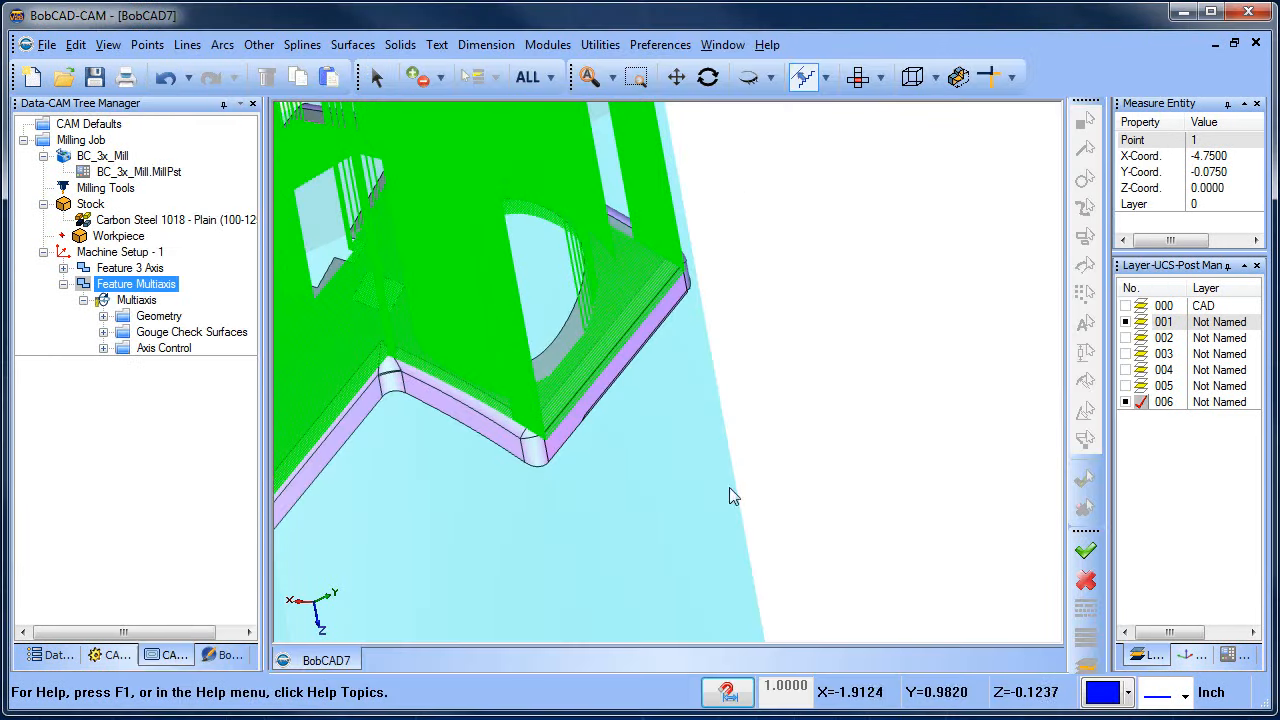
{"action": "scroll", "coordinate": [631, 400], "scroll_direction": "up", "scroll_amount": 4}
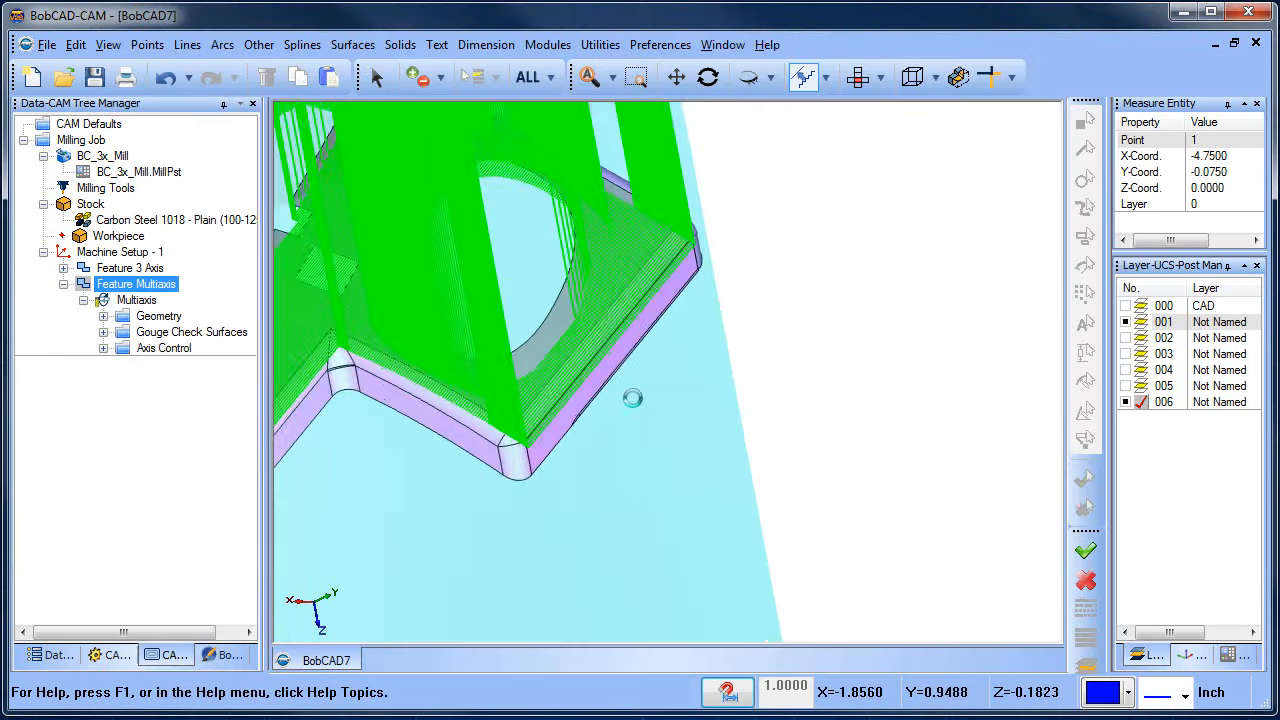
{"action": "scroll", "coordinate": [615, 392], "scroll_direction": "down", "scroll_amount": 8}
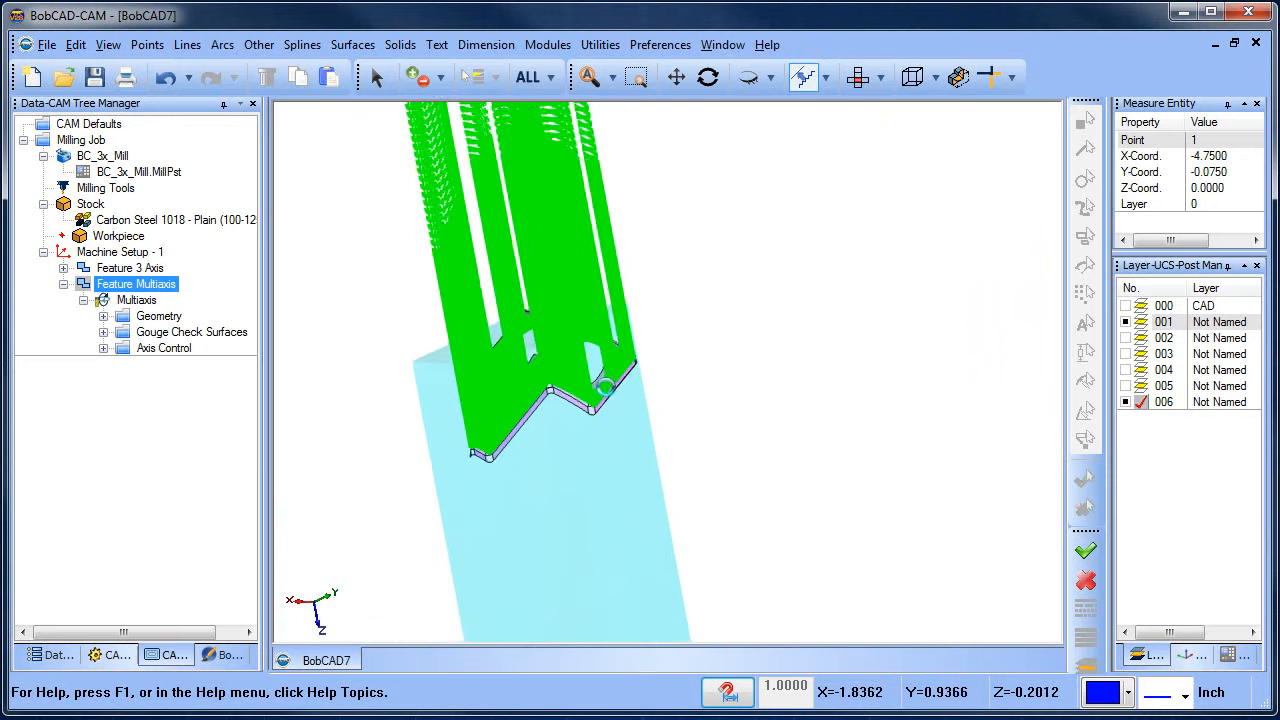
{"action": "scroll", "coordinate": [620, 381], "scroll_direction": "up", "scroll_amount": 5}
{"action": "middle_click_drag", "start_coordinate": [673, 452], "coordinate": [577, 424]}
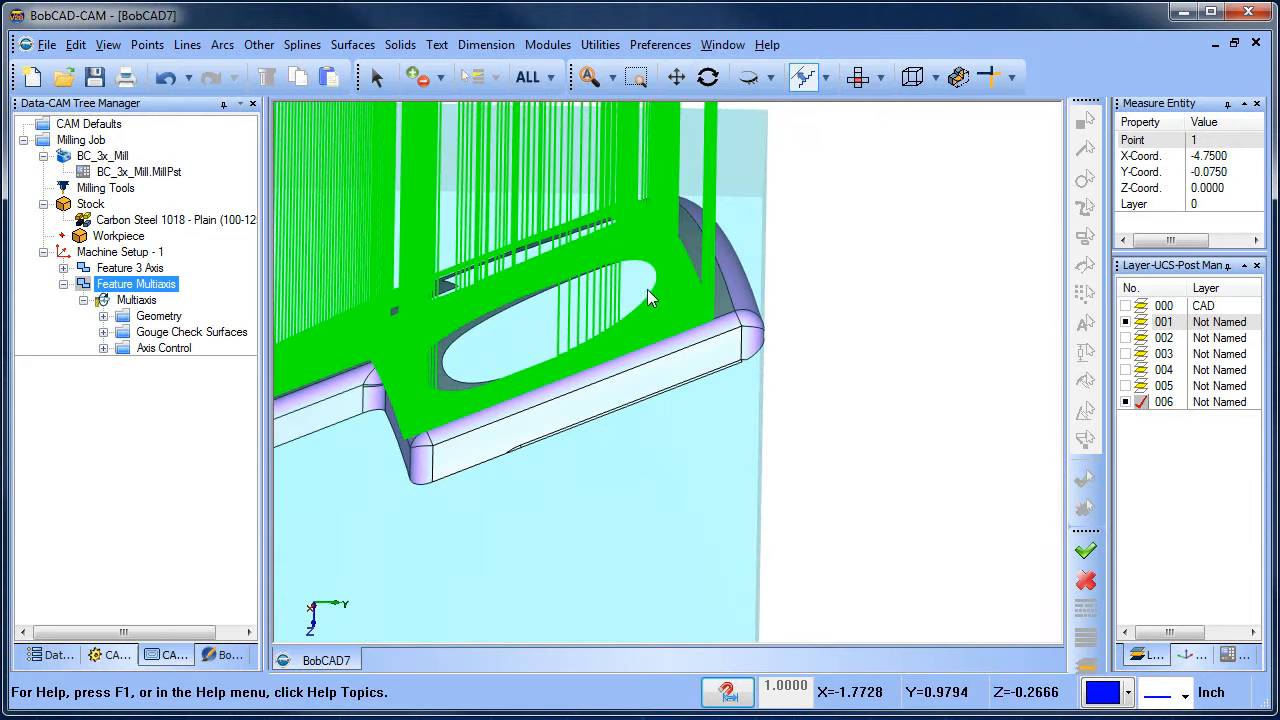
- Set the small gap size along the cut to 300% of tool diameter and recompute the multiaxis toolpath
{"action": "right_click", "coordinate": [138, 285]}
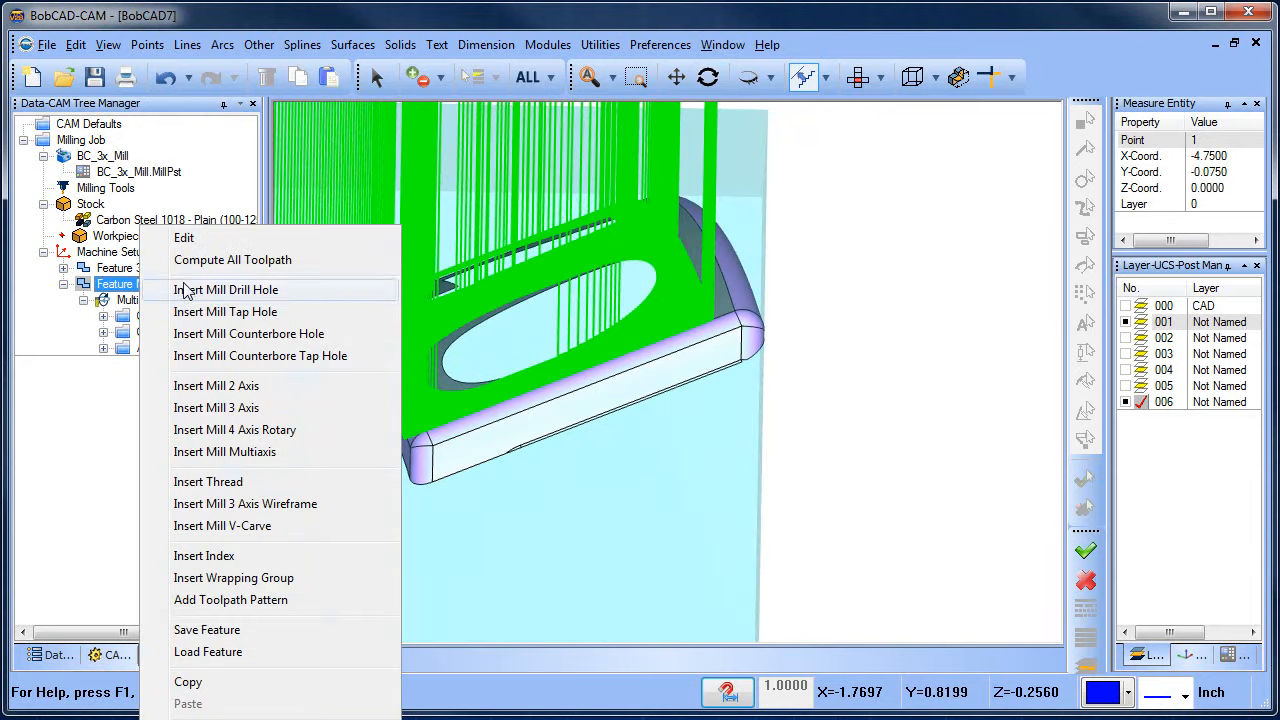
{"action": "left_click", "coordinate": [207, 243]}
{"action": "left_click", "coordinate": [246, 112]}
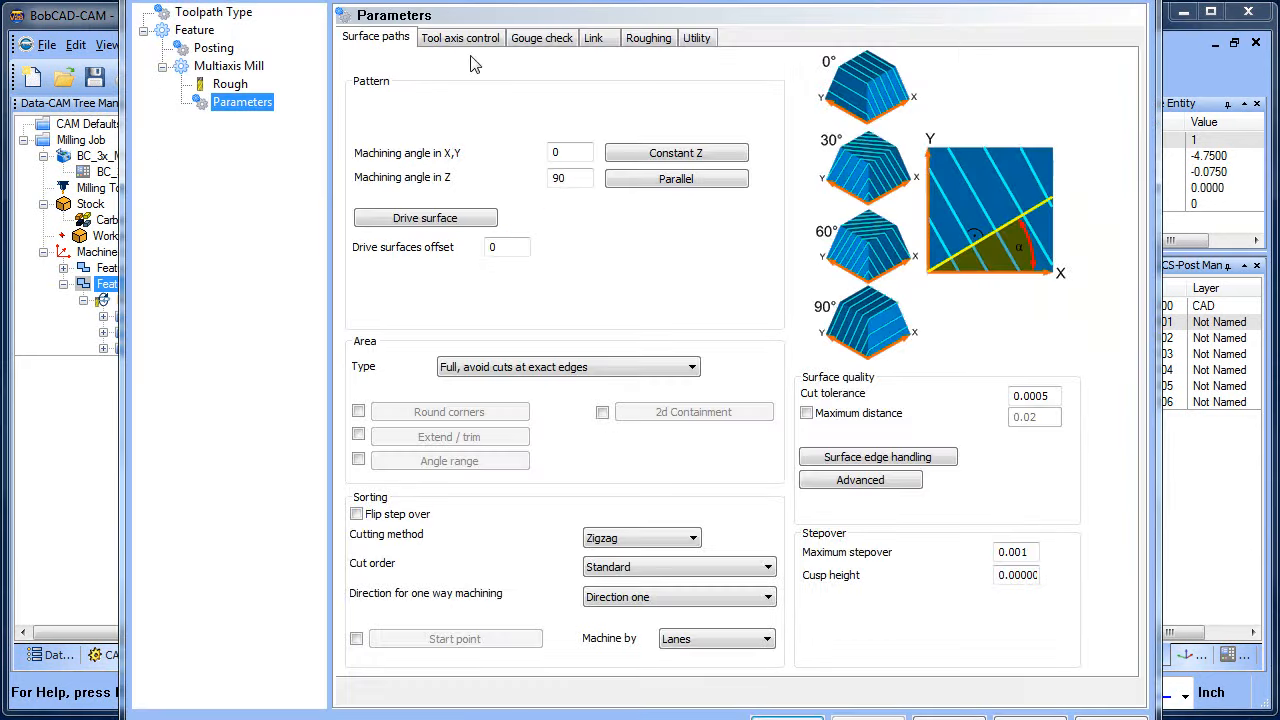
{"action": "left_click", "coordinate": [592, 40]}
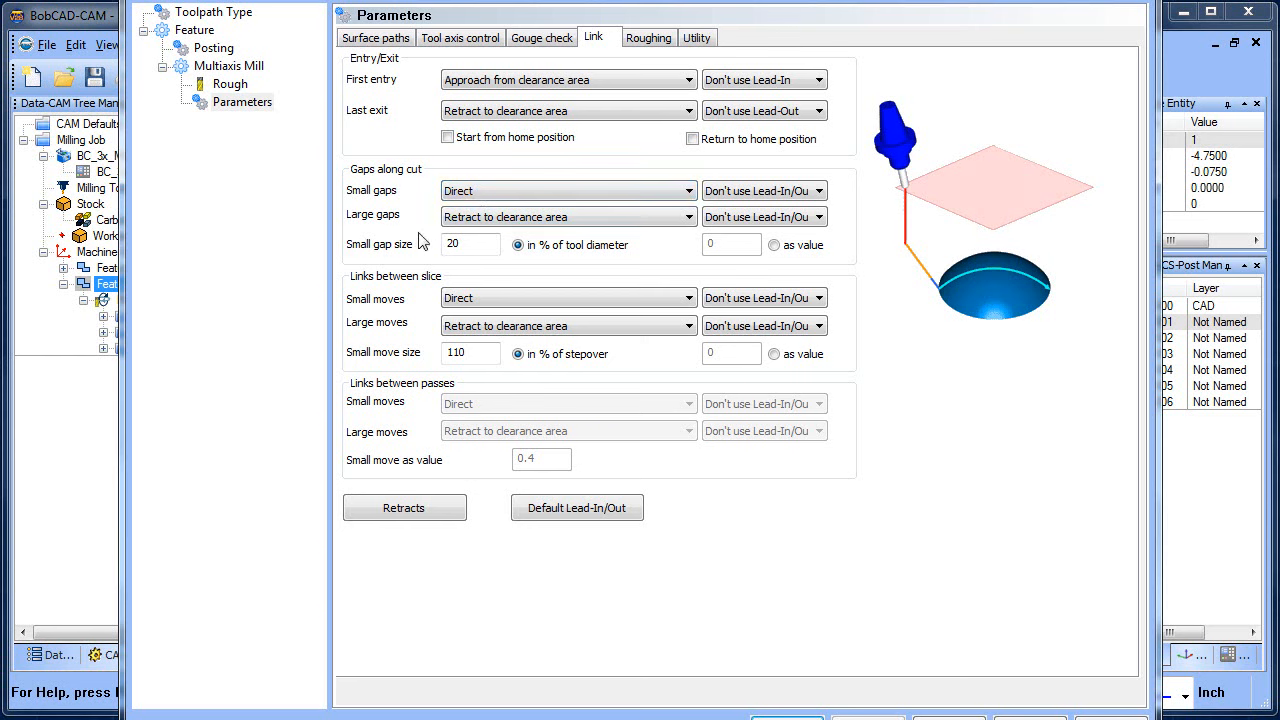
{"action": "left_click", "coordinate": [483, 246]}
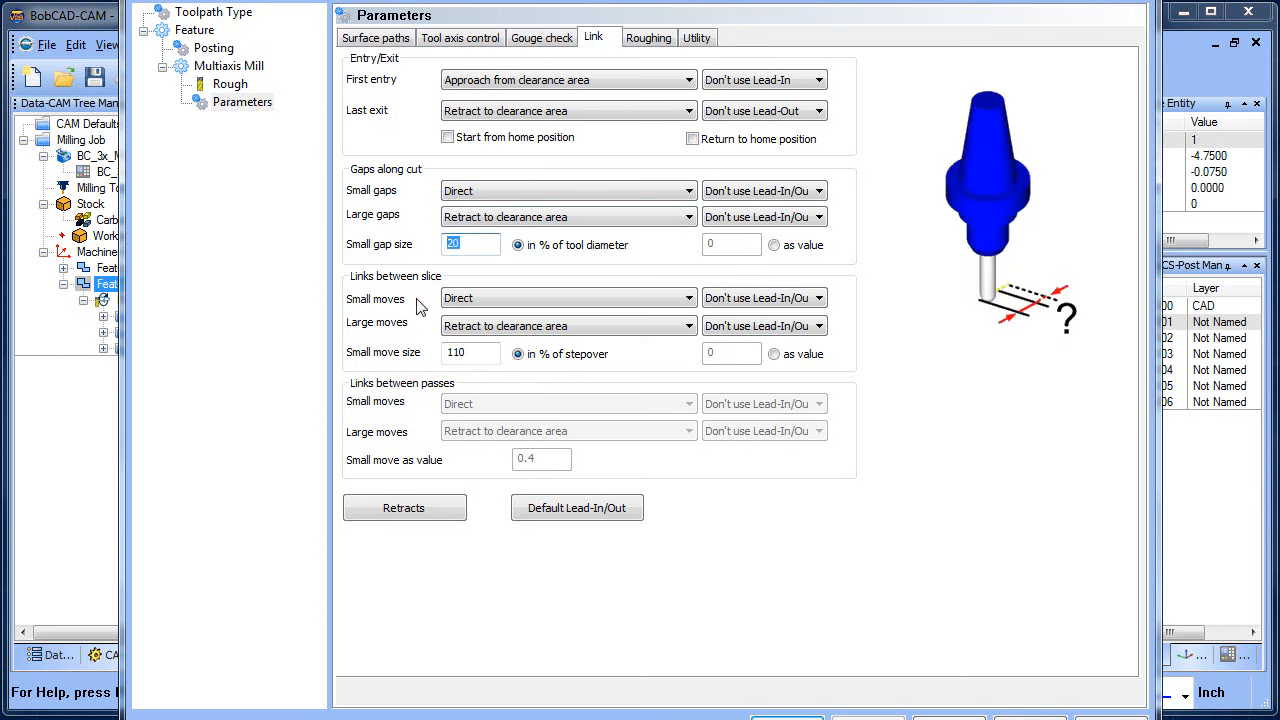
{"action": "left_click", "coordinate": [486, 192]}
{"action": "left_click", "coordinate": [487, 210]}
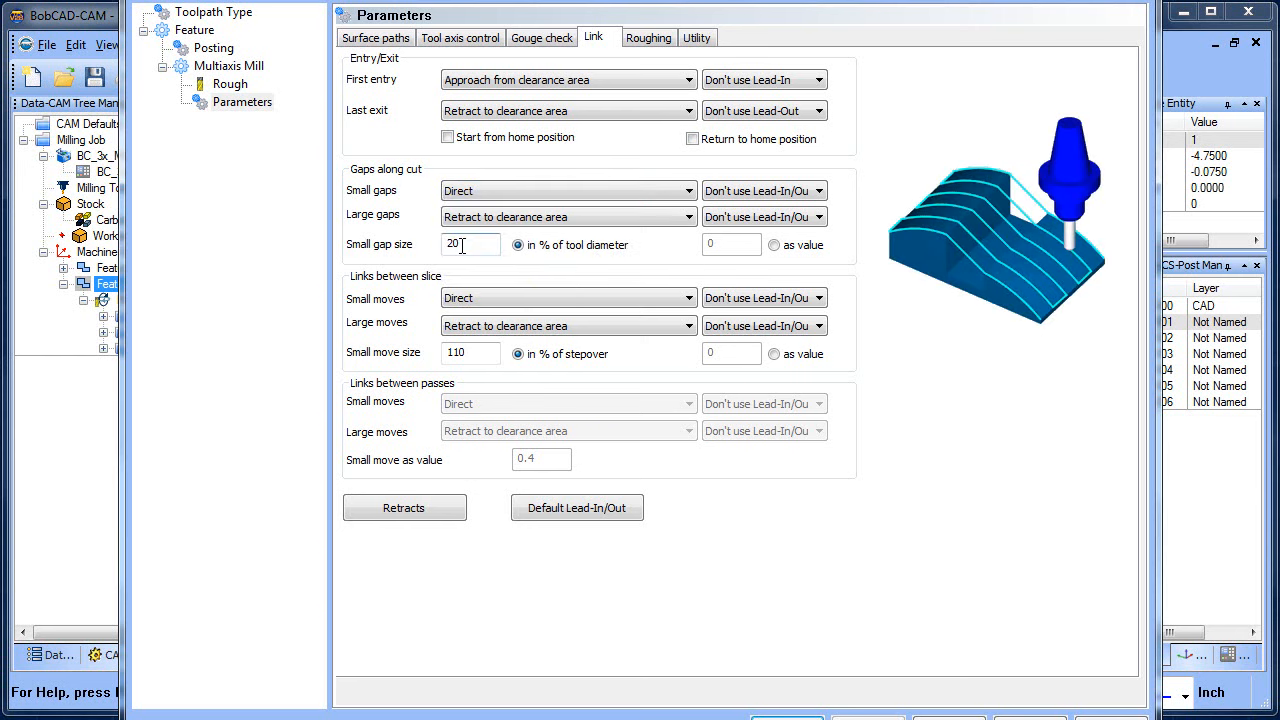
{"action": "left_click", "coordinate": [470, 247]}
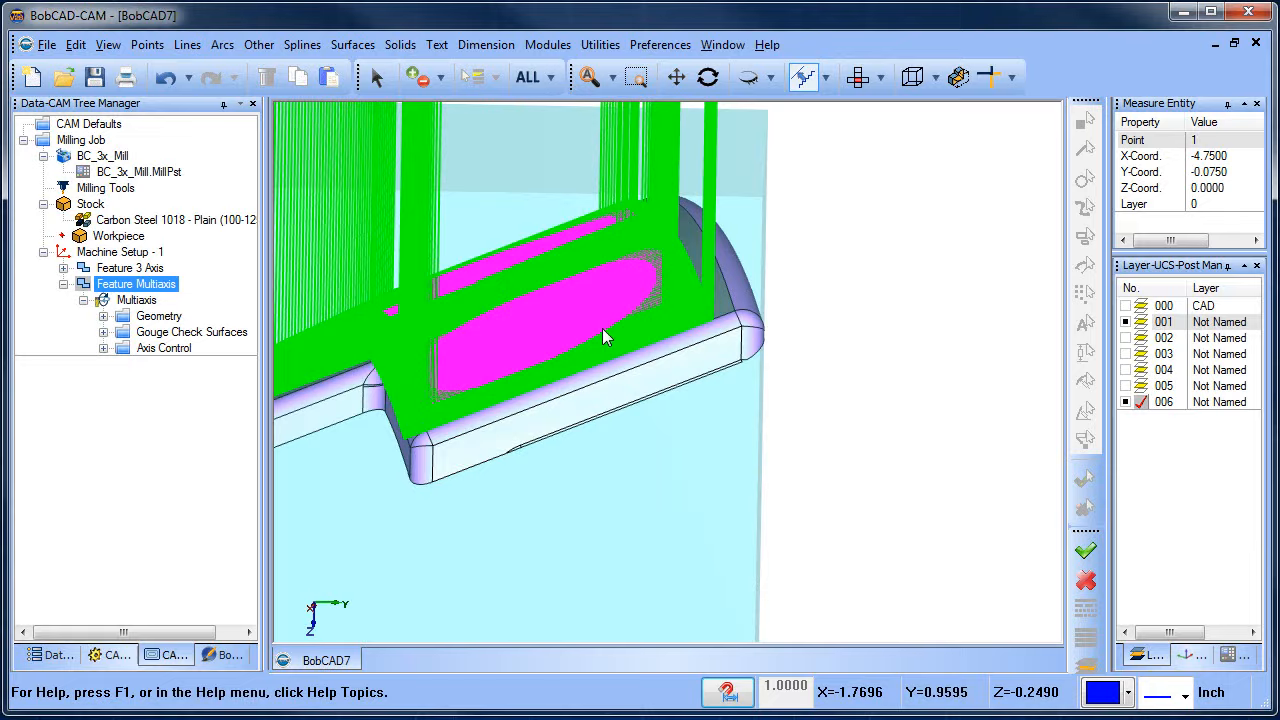
- Examine the direct links across the oval opening and the angular cutouts, along with the remaining retracts
{"action": "scroll", "coordinate": [604, 337], "scroll_direction": "up", "scroll_amount": 5}
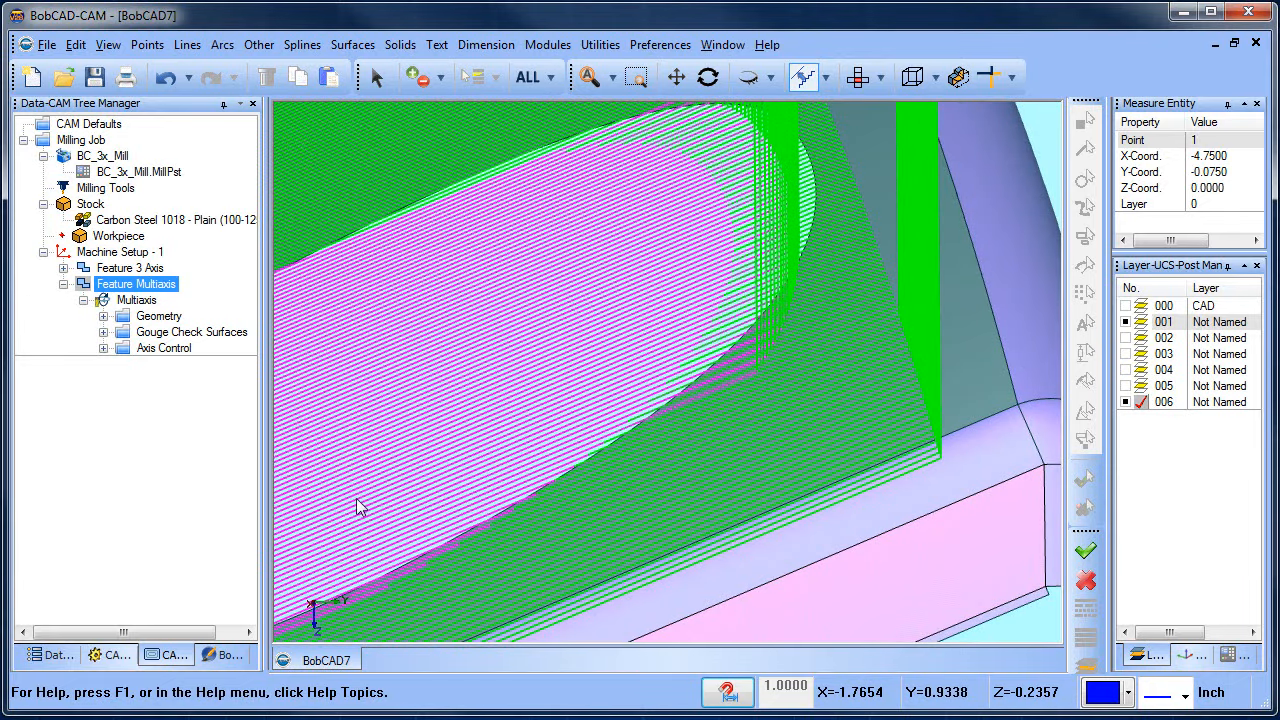
{"action": "scroll", "coordinate": [357, 507], "scroll_direction": "down", "scroll_amount": 3}
{"action": "middle_click_drag", "start_coordinate": [607, 452], "coordinate": [740, 385]}
{"action": "scroll", "coordinate": [766, 374], "scroll_direction": "up", "scroll_amount": 8}
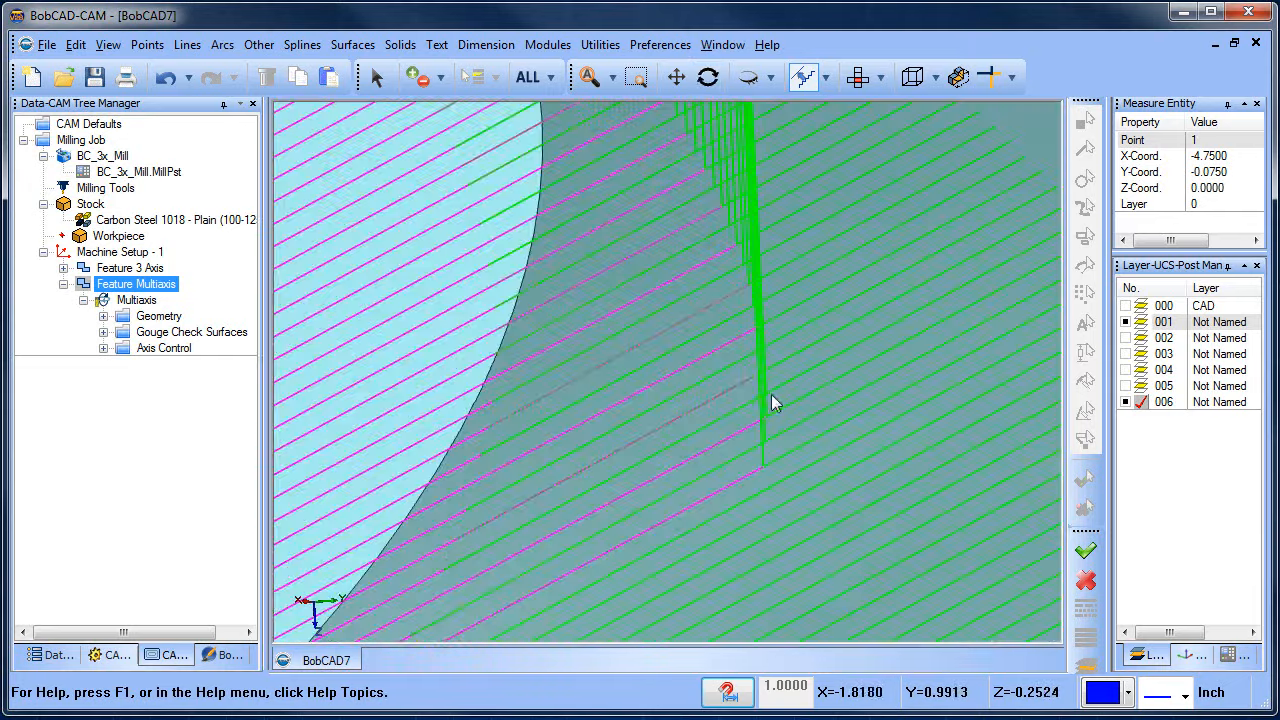
{"action": "scroll", "coordinate": [749, 510], "scroll_direction": "down", "scroll_amount": 10}
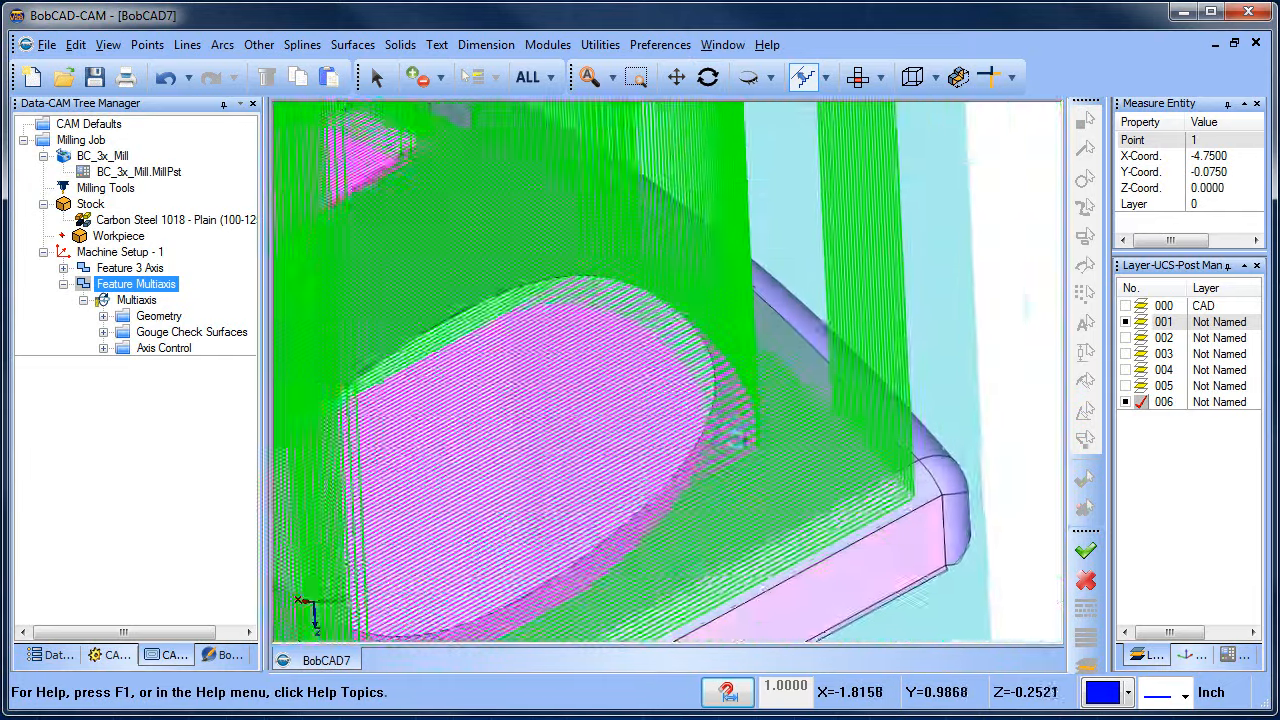
{"action": "scroll", "coordinate": [703, 439], "scroll_direction": "down", "scroll_amount": 5}
{"action": "mouse_move", "coordinate": [666, 424]}
{"action": "middle_mouse_down"}
{"action": "mouse_move", "coordinate": [622, 440]}
{"action": "mouse_move", "coordinate": [665, 446]}
{"action": "middle_mouse_up"}
{"action": "scroll", "coordinate": [667, 455], "scroll_direction": "up", "scroll_amount": 8}
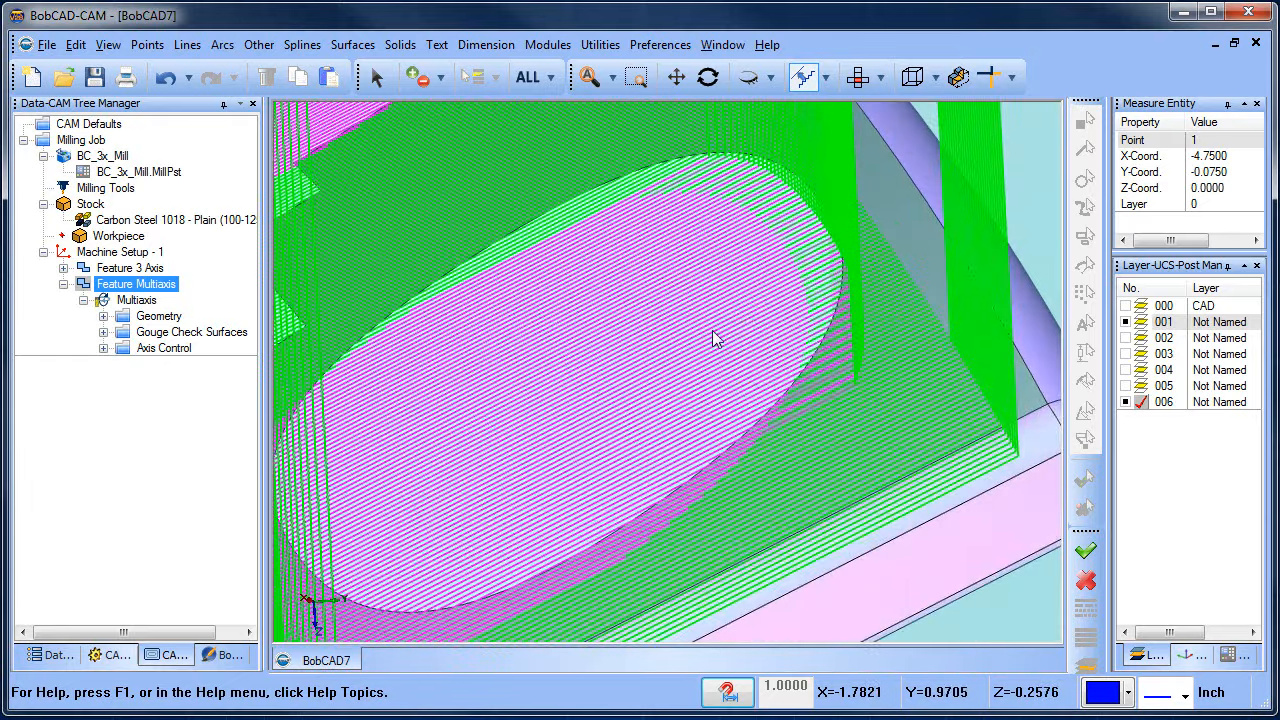
{"action": "right_click", "coordinate": [140, 287]}
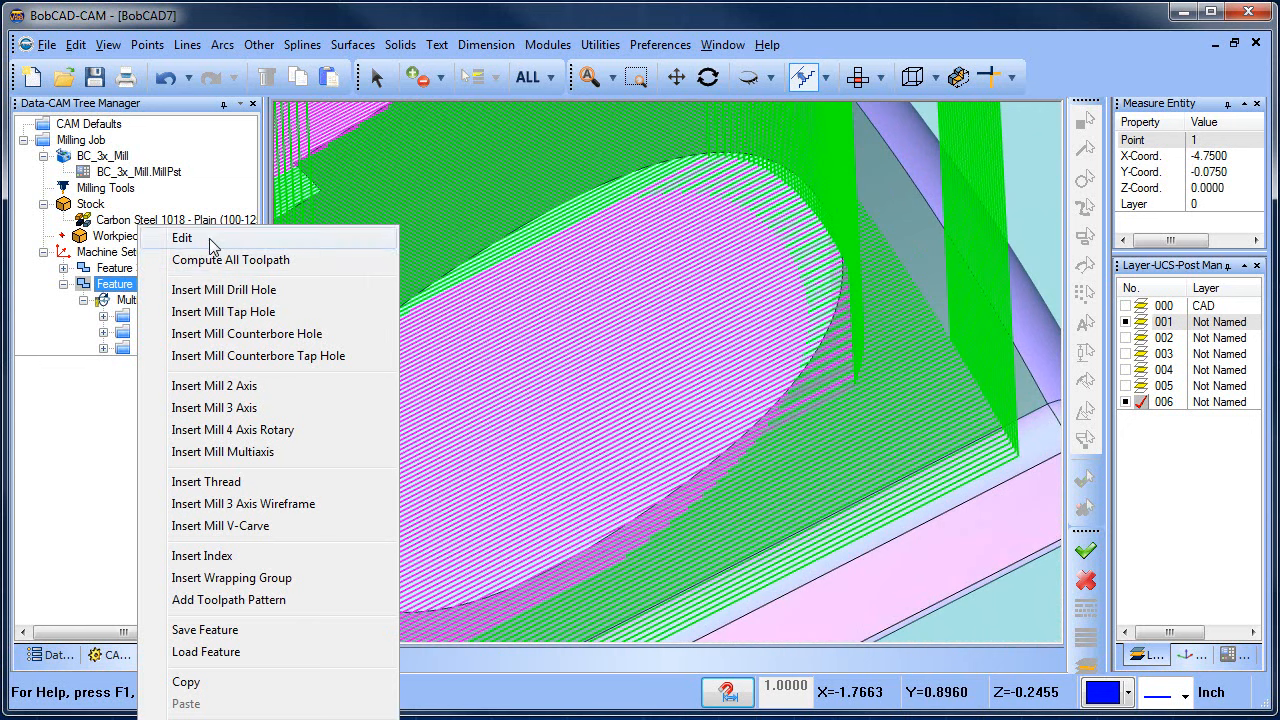
{"action": "scroll", "coordinate": [654, 391], "scroll_direction": "down", "scroll_amount": 5}
{"action": "mouse_move", "coordinate": [658, 422]}
{"action": "middle_mouse_down"}
{"action": "mouse_move", "coordinate": [646, 391]}
{"action": "mouse_move", "coordinate": [641, 438]}
{"action": "middle_mouse_up"}
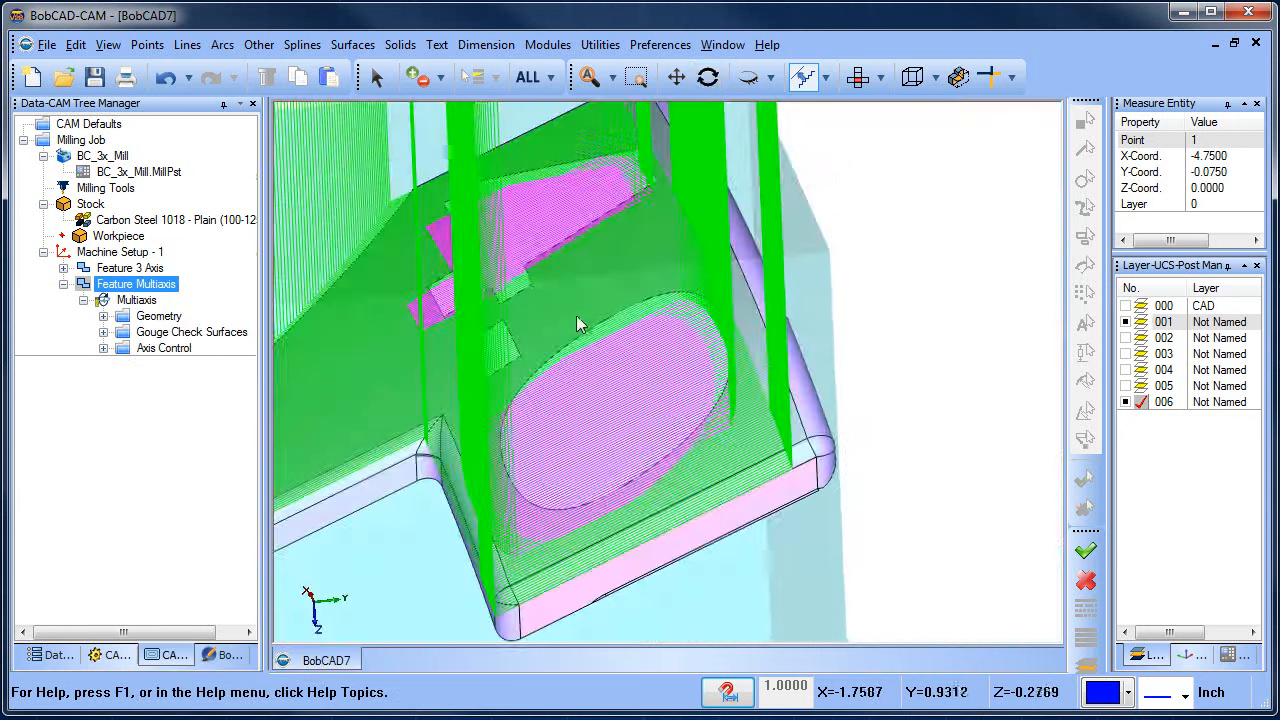
{"action": "scroll", "coordinate": [517, 264], "scroll_direction": "up", "scroll_amount": 5}
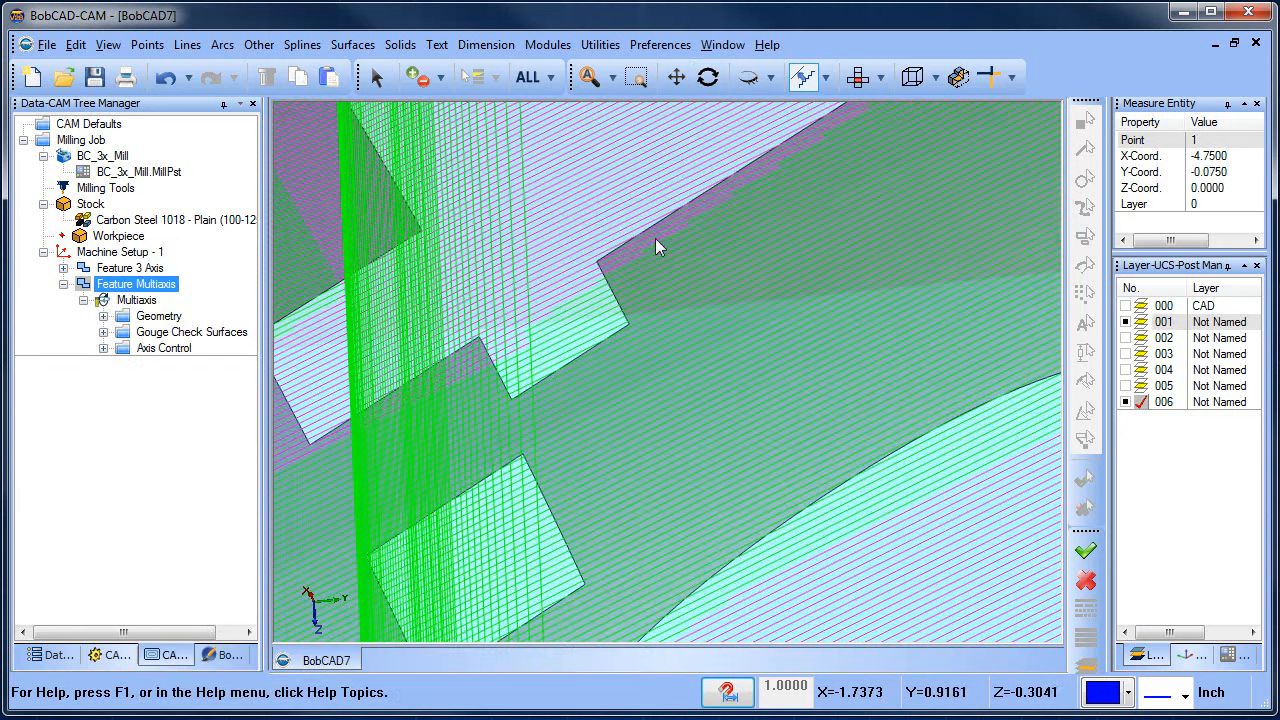
{"action": "middle_click_drag", "start_coordinate": [647, 265], "coordinate": [618, 385]}
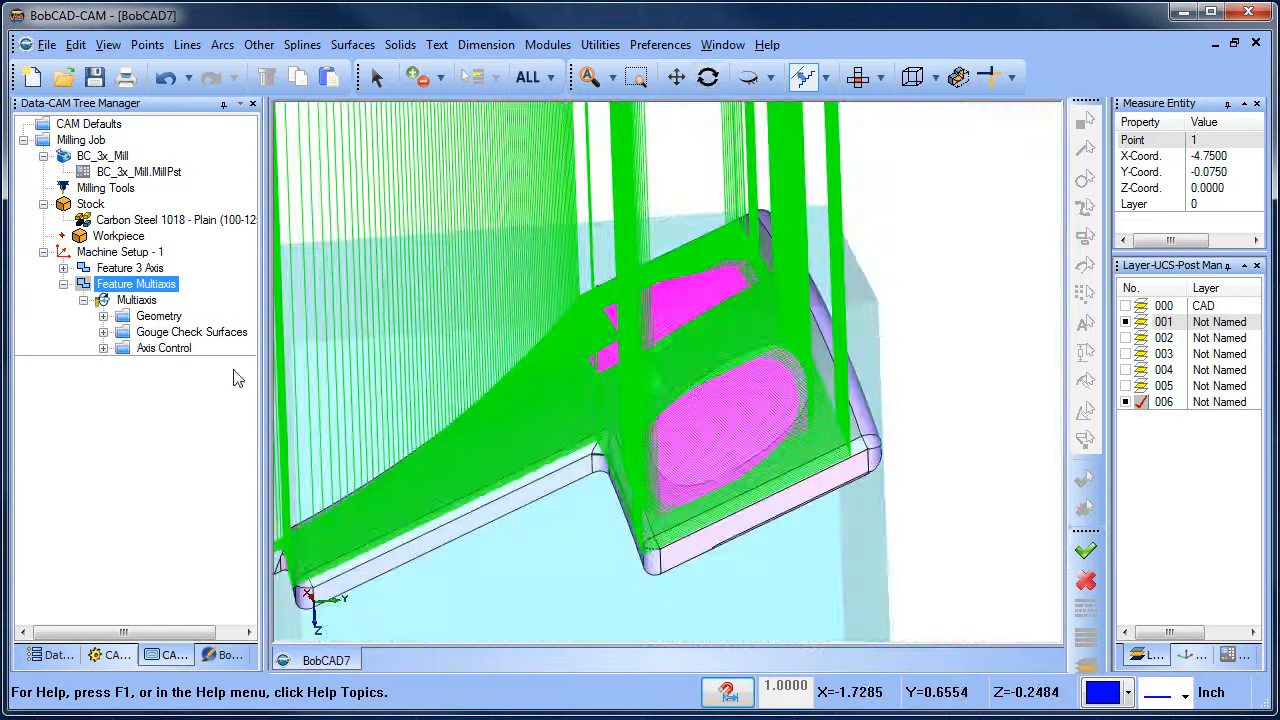
- Link large gaps along the cut with Follow surfaces and recompute the multiaxis toolpath
{"action": "right_click", "coordinate": [137, 284]}
{"action": "left_click", "coordinate": [190, 238]}
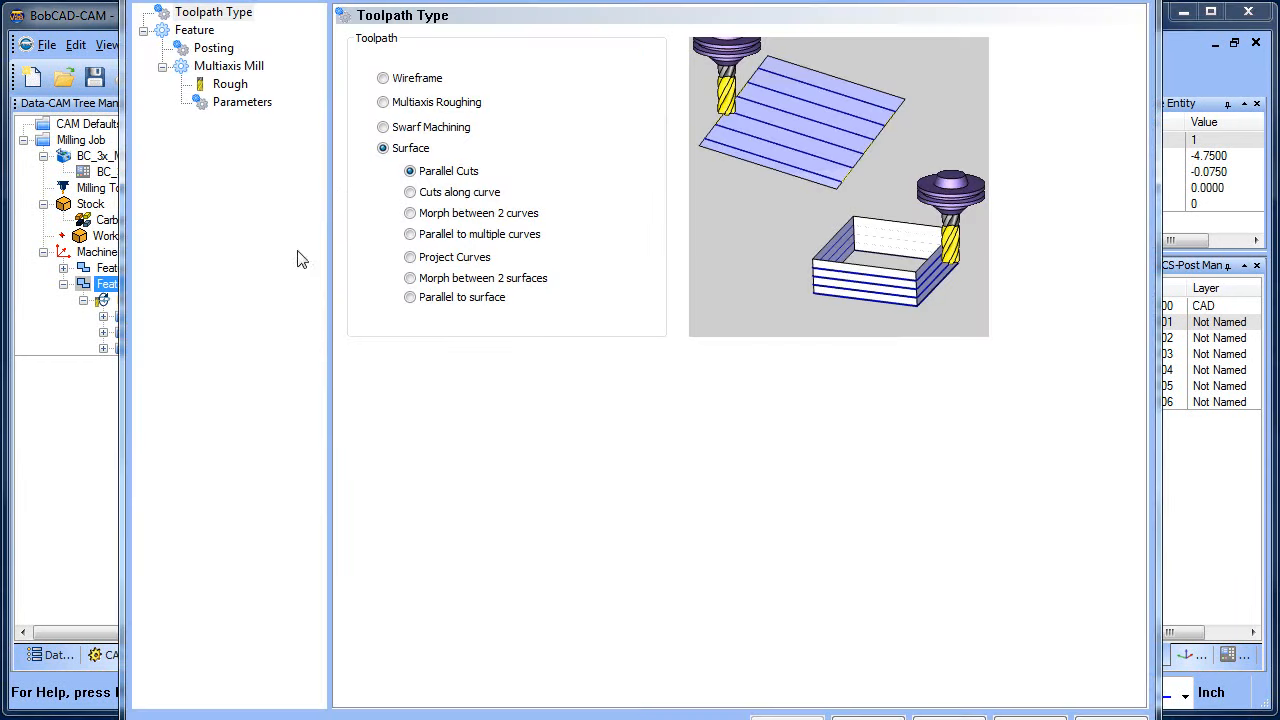
{"action": "left_click", "coordinate": [245, 103]}
{"action": "left_click", "coordinate": [594, 38]}
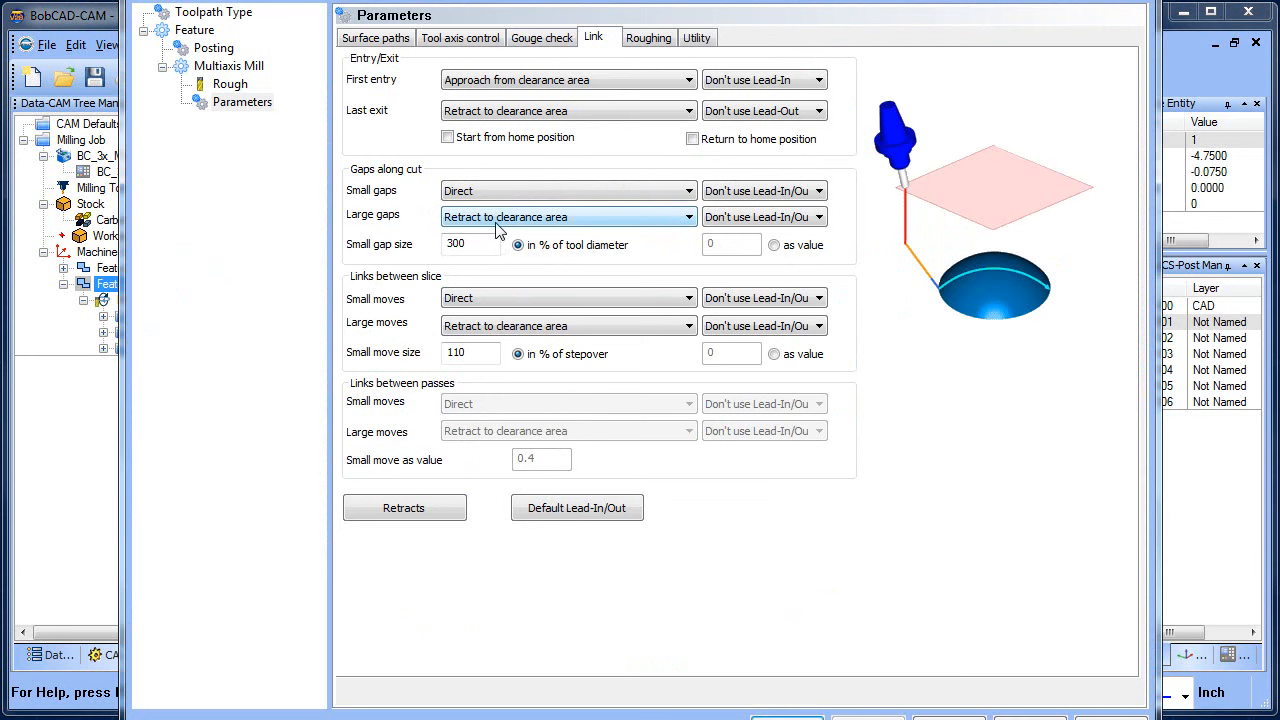
{"action": "left_click", "coordinate": [533, 228]}
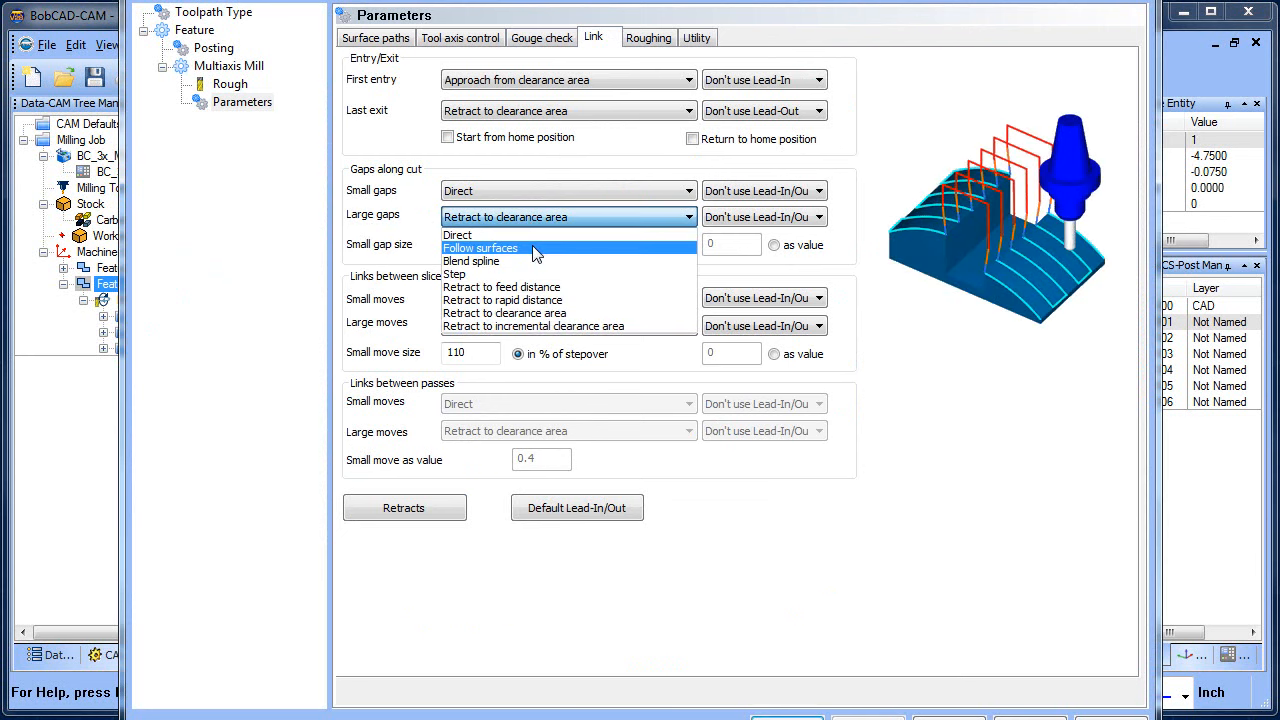
{"action": "left_click", "coordinate": [480, 248]}
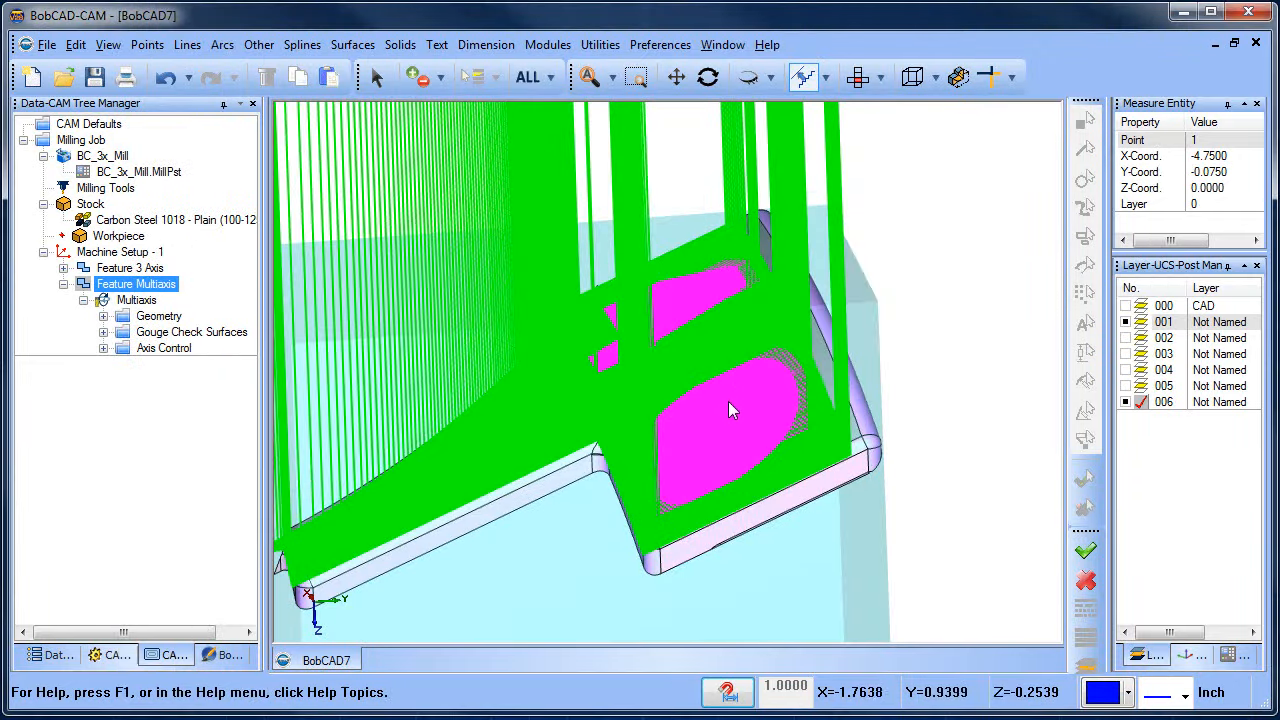
{"action": "middle_click_drag", "start_coordinate": [728, 405], "coordinate": [841, 414]}
{"action": "left_click_drag", "start_coordinate": [842, 414], "coordinate": [848, 413]}
{"action": "scroll", "coordinate": [762, 394], "scroll_direction": "up", "scroll_amount": 4}
{"action": "scroll", "coordinate": [760, 390], "scroll_direction": "down", "scroll_amount": 6}
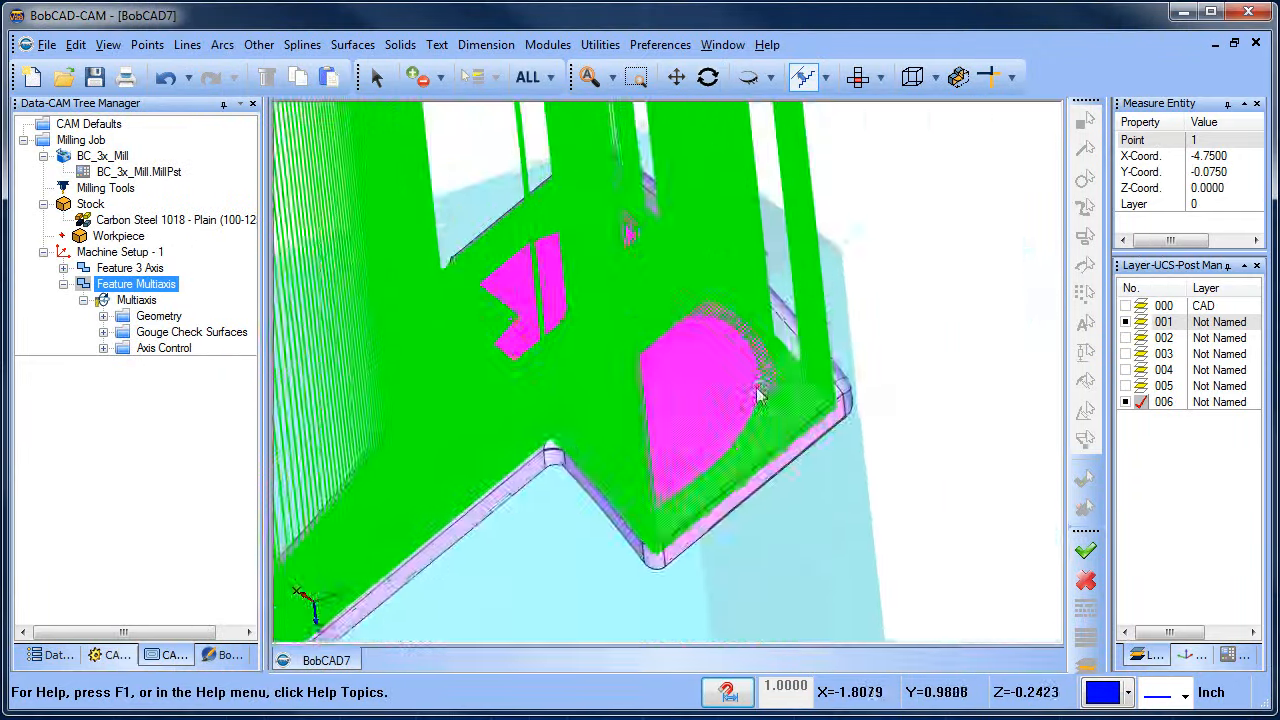
{"action": "middle_click_drag", "start_coordinate": [663, 455], "coordinate": [677, 421]}
- Set the small move size for links between slices to 300% of stepover and recompute the multiaxis toolpath
{"action": "right_click", "coordinate": [135, 300]}
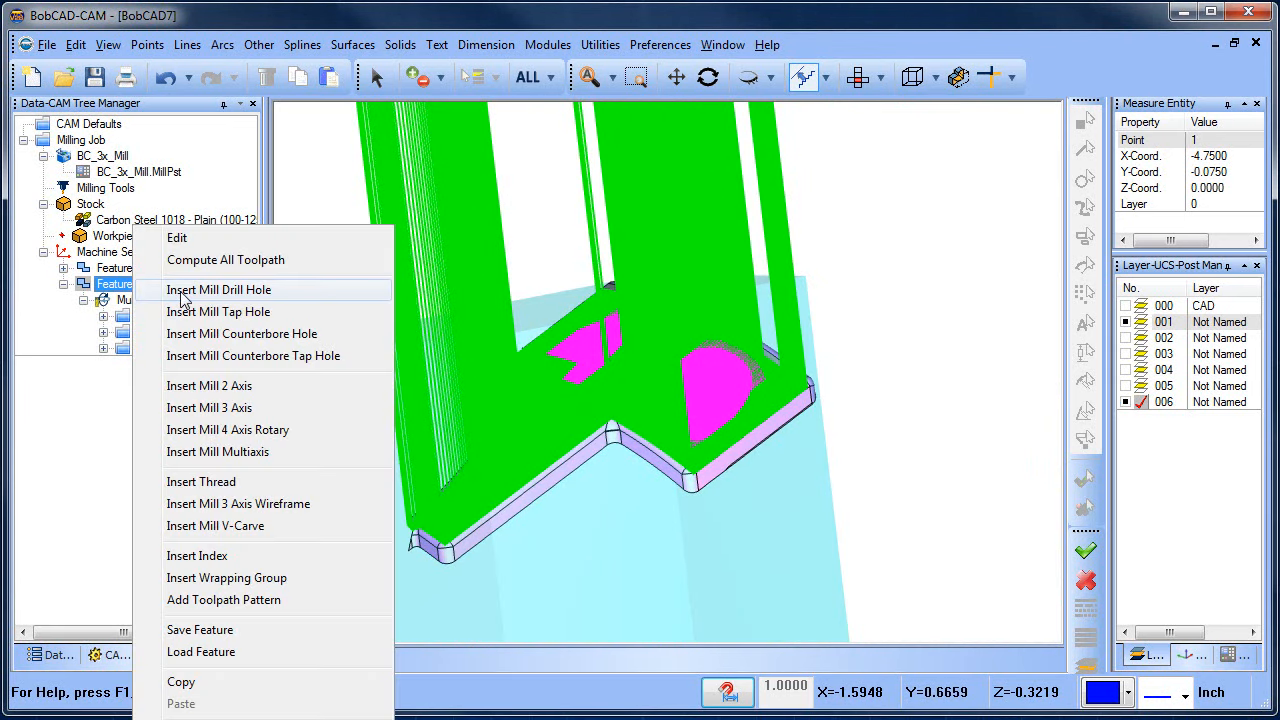
{"action": "left_click", "coordinate": [190, 240]}
{"action": "left_click", "coordinate": [242, 102]}
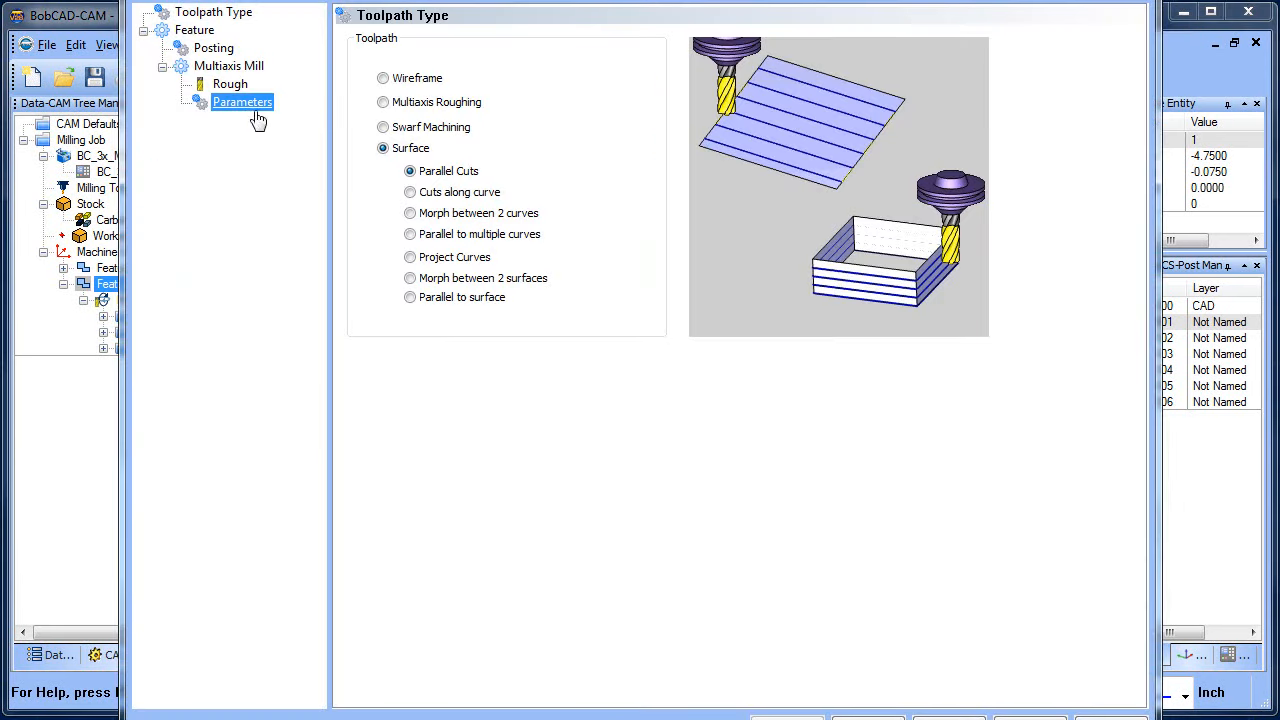
{"action": "left_click", "coordinate": [603, 42]}
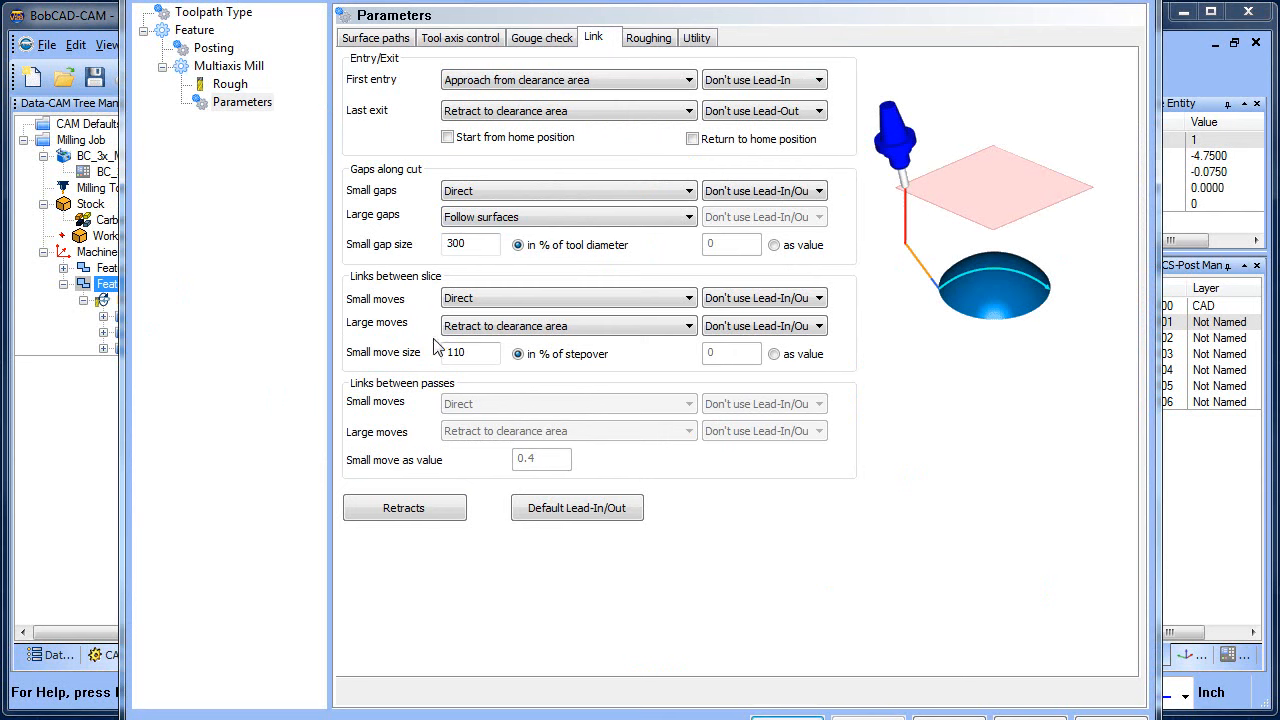
{"action": "double_click", "coordinate": [464, 352]}
{"action": "type", "text": "300"}
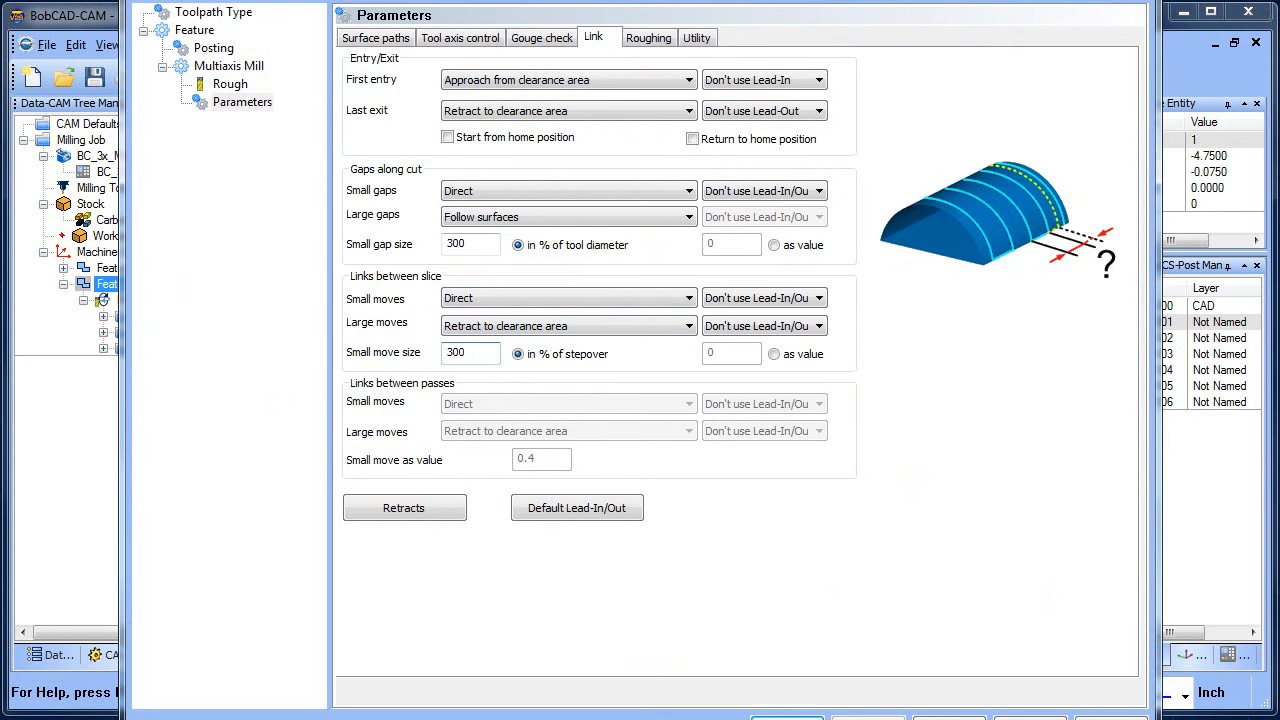
{"action": "left_click", "coordinate": [1031, 718]}
{"action": "middle_click_drag", "start_coordinate": [812, 460], "coordinate": [817, 429]}
{"action": "scroll", "coordinate": [738, 425], "scroll_direction": "up", "scroll_amount": 5}
{"action": "scroll", "coordinate": [760, 424], "scroll_direction": "up", "scroll_amount": 4}
{"action": "scroll", "coordinate": [820, 372], "scroll_direction": "down", "scroll_amount": 8}
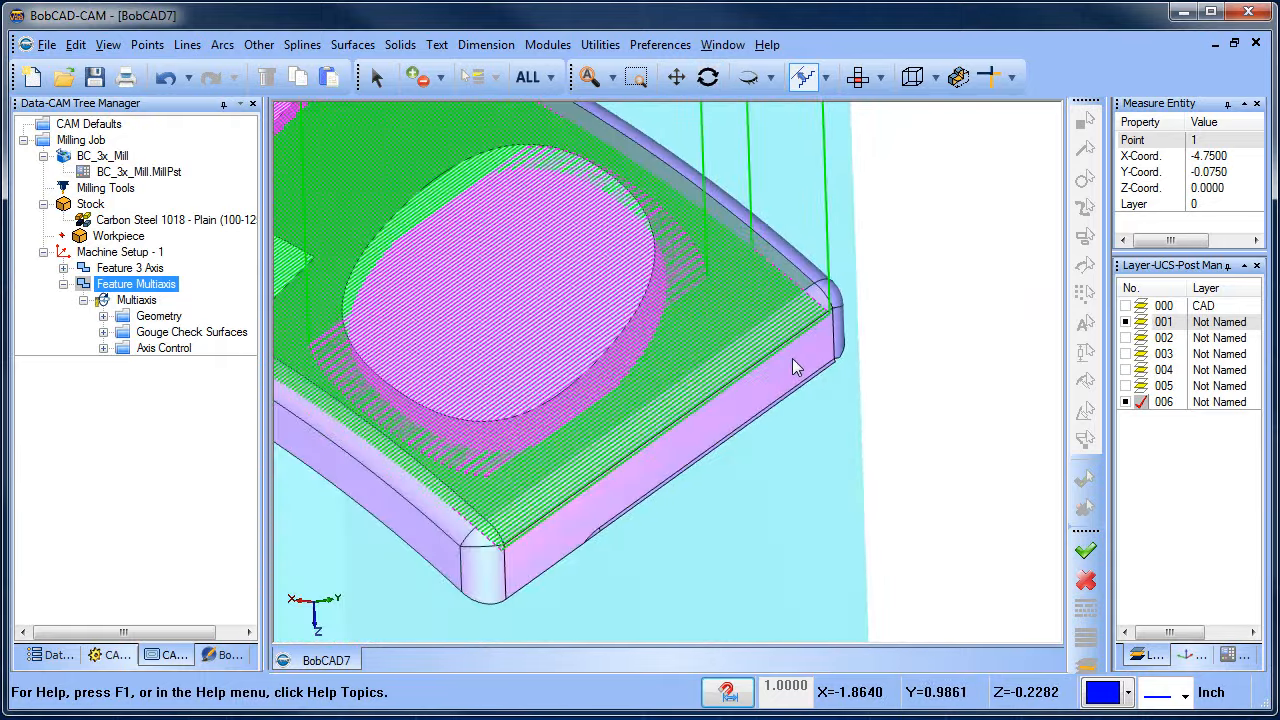
- Set the small move size for links between slices to 1000% of stepover and recompute the multiaxis toolpath
{"action": "scroll", "coordinate": [523, 343], "scroll_direction": "down", "scroll_amount": 5}
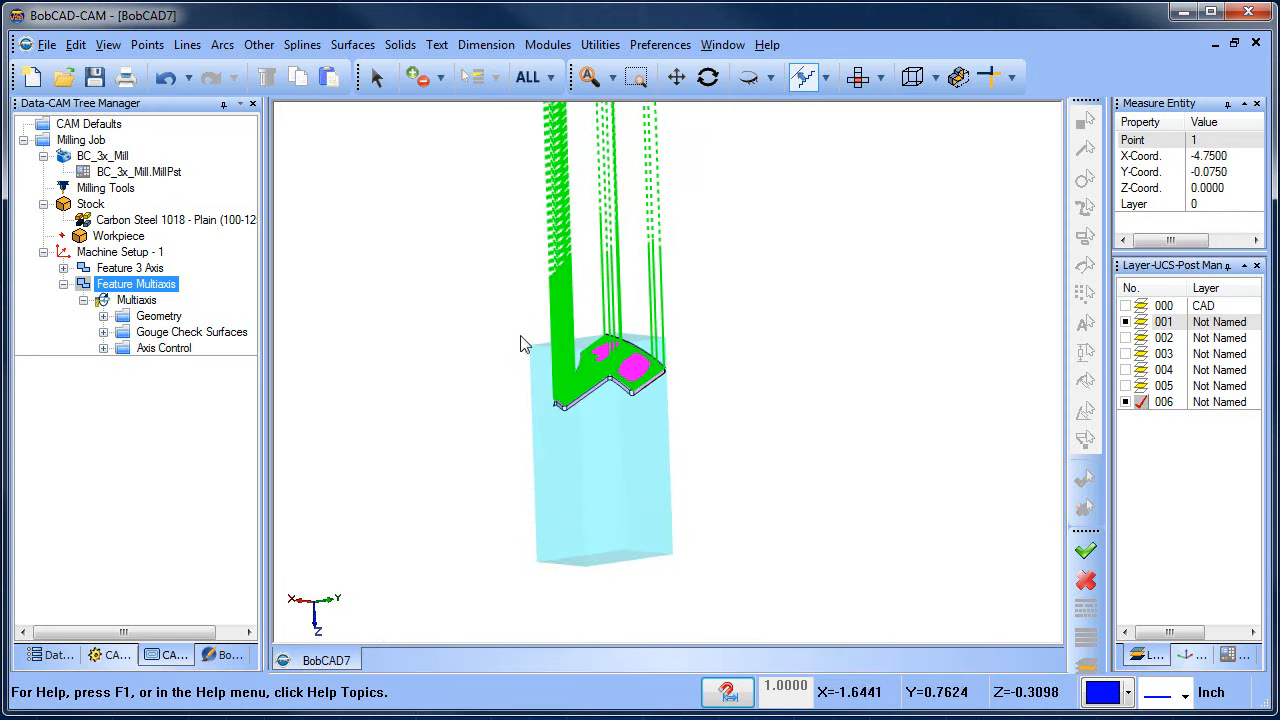
{"action": "scroll", "coordinate": [514, 320], "scroll_direction": "down", "scroll_amount": 3}
{"action": "scroll", "coordinate": [620, 372], "scroll_direction": "up", "scroll_amount": 8}
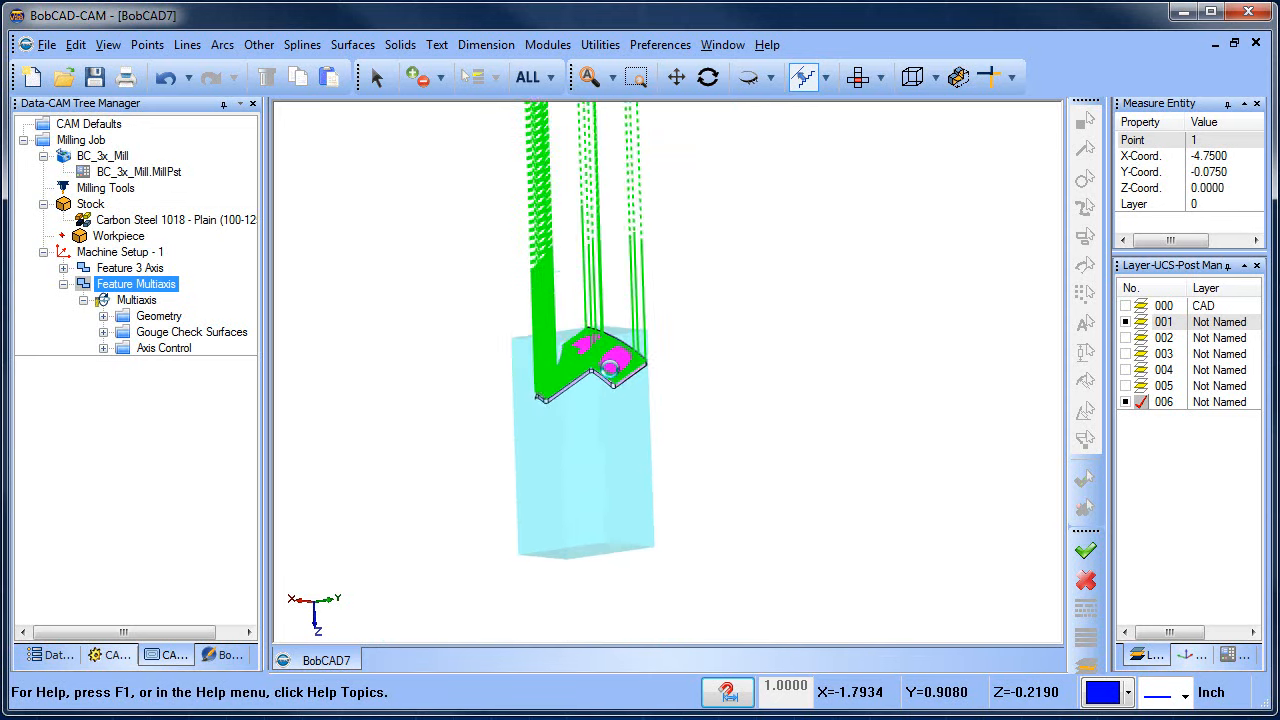
{"action": "left_click", "coordinate": [137, 270]}
{"action": "left_click", "coordinate": [137, 285]}
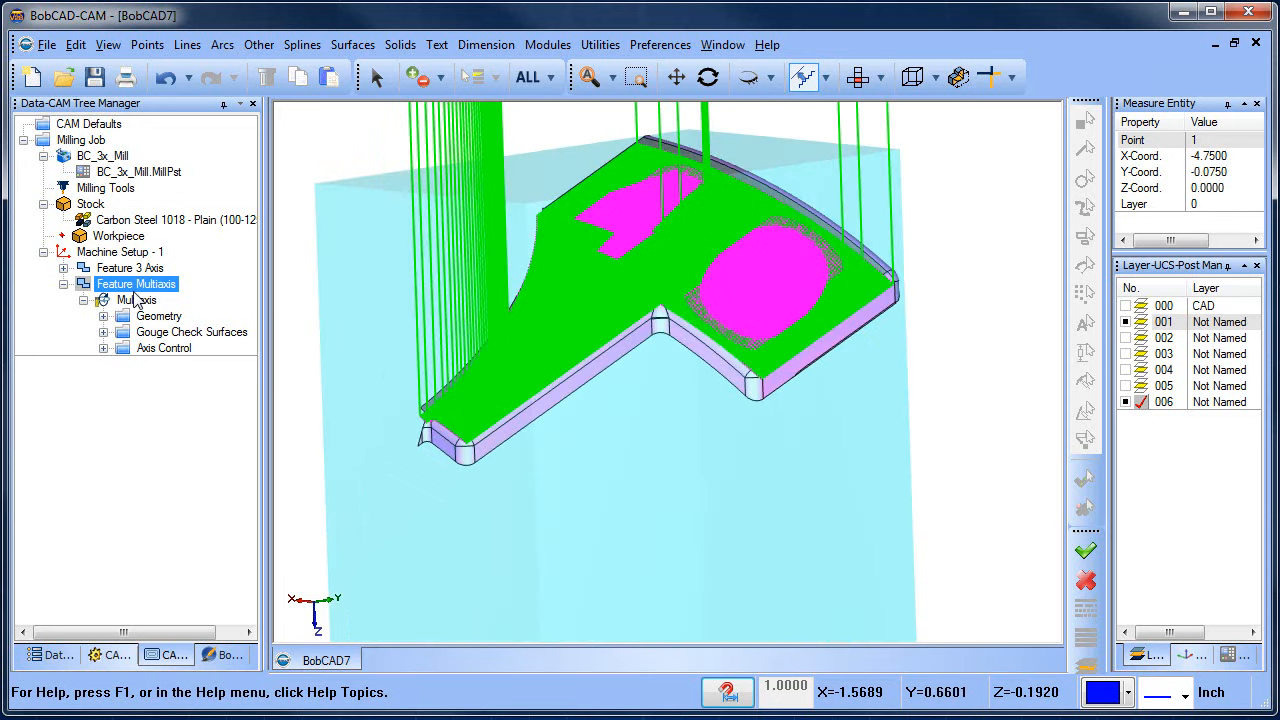
{"action": "right_click", "coordinate": [137, 288]}
{"action": "left_click", "coordinate": [186, 236]}
{"action": "left_click", "coordinate": [258, 106]}
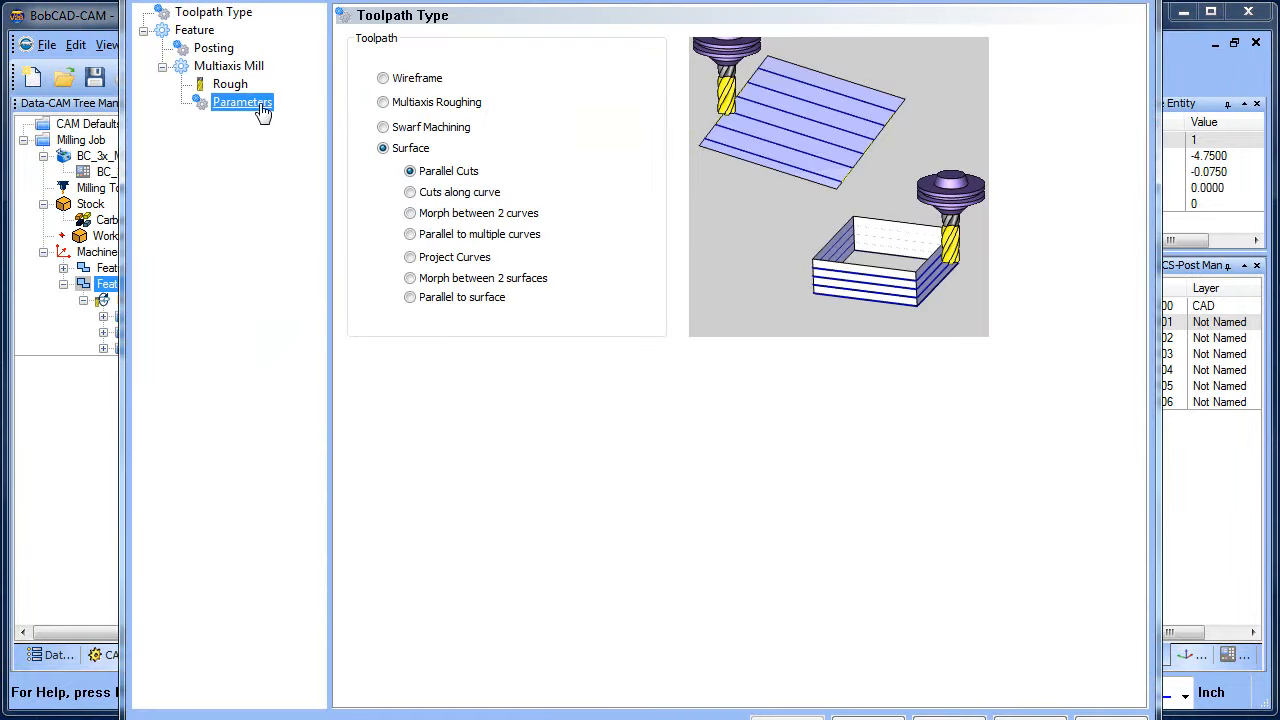
{"action": "left_click", "coordinate": [593, 37]}
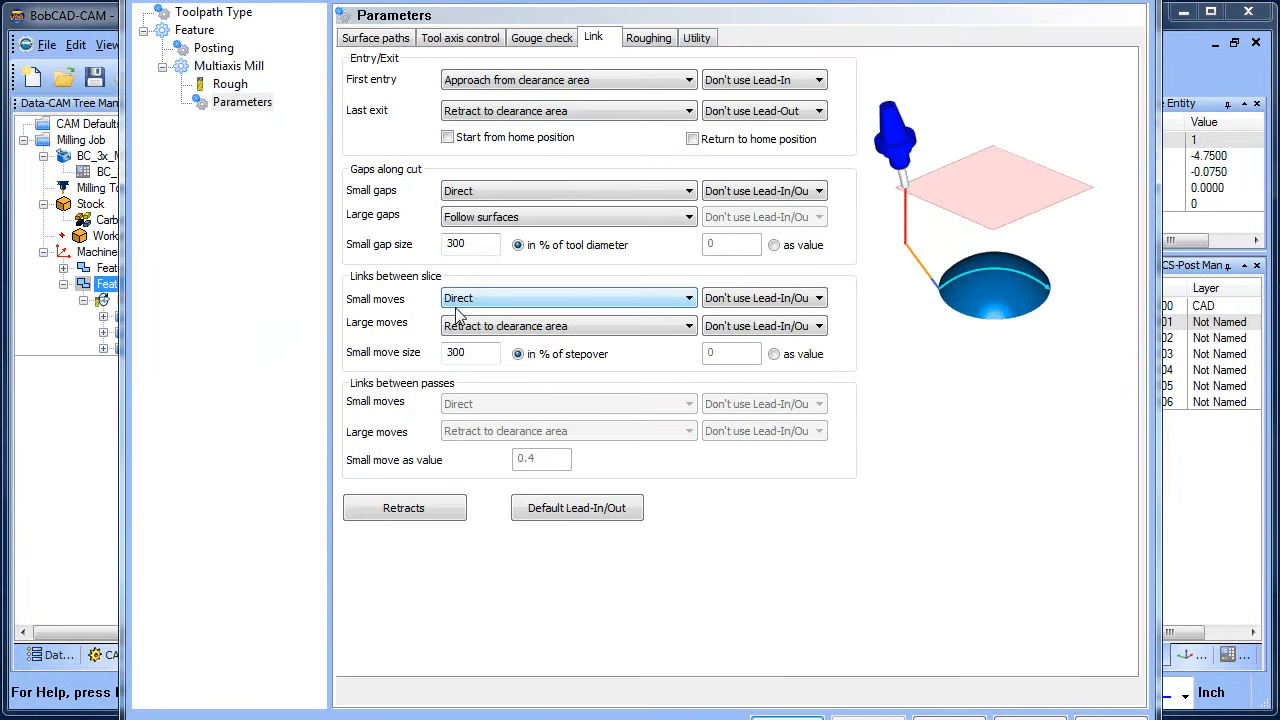
{"action": "left_click", "coordinate": [468, 352]}
{"action": "type", "text": "1000"}
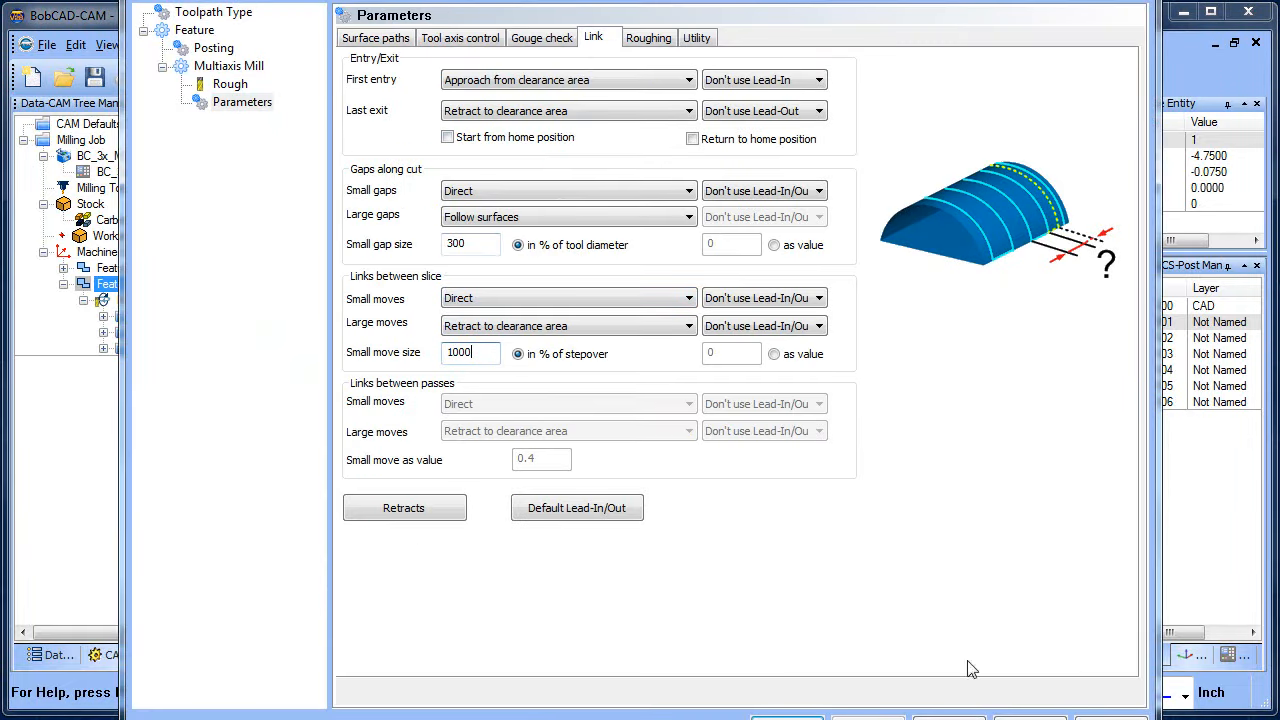
{"action": "left_click", "coordinate": [1031, 718]}
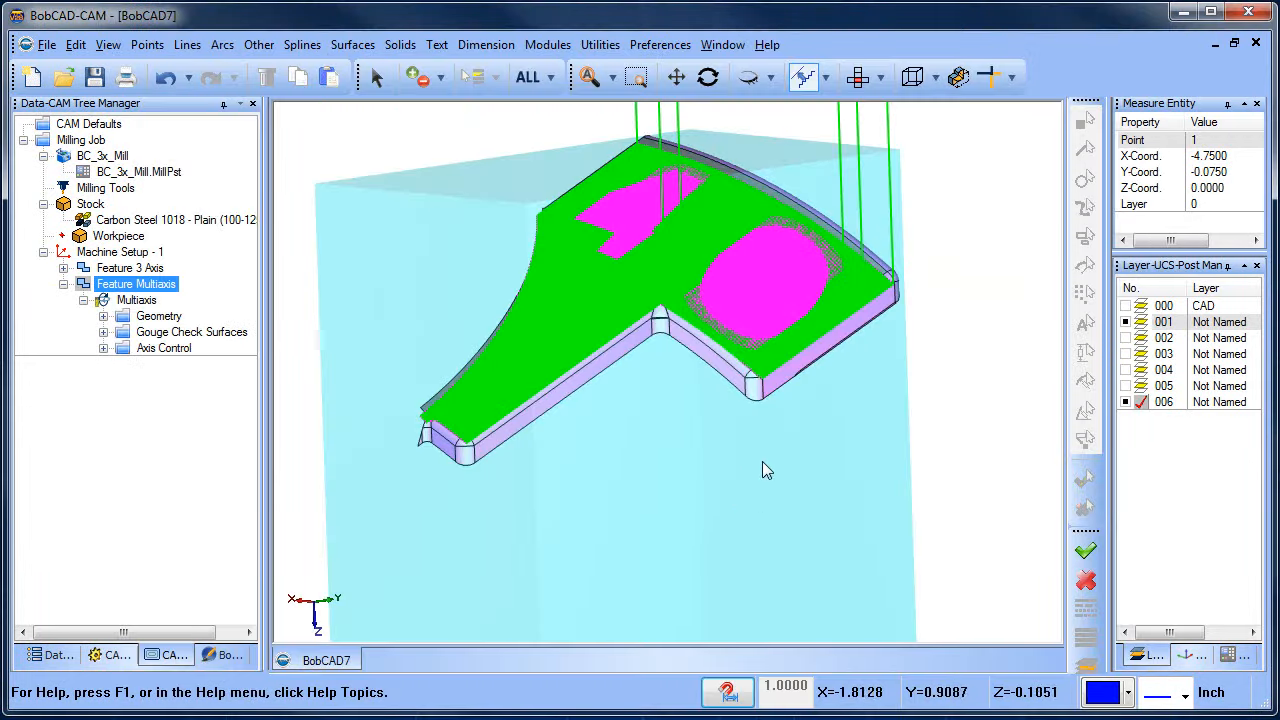
- Examine the links between slices along the part's edges, the passes across the oval opening and the remaining retracts
{"action": "middle_click_drag", "start_coordinate": [762, 461], "coordinate": [818, 375]}
{"action": "scroll", "coordinate": [873, 253], "scroll_direction": "up", "scroll_amount": 3}
{"action": "scroll", "coordinate": [873, 253], "scroll_direction": "up", "scroll_amount": 3}
{"action": "scroll", "coordinate": [820, 283], "scroll_direction": "down", "scroll_amount": 10}
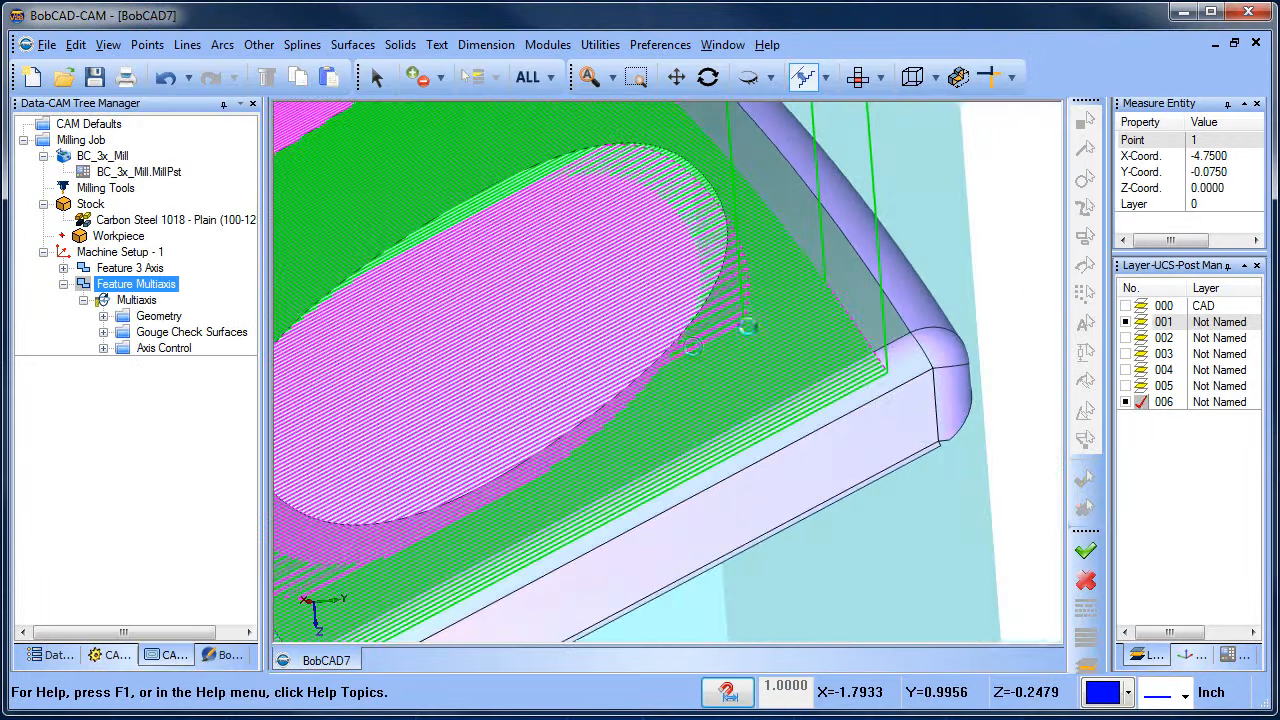
{"action": "middle_click_drag", "start_coordinate": [503, 398], "coordinate": [563, 371]}
{"action": "scroll", "coordinate": [507, 393], "scroll_direction": "up", "scroll_amount": 4}
{"action": "scroll", "coordinate": [589, 436], "scroll_direction": "up", "scroll_amount": 3}
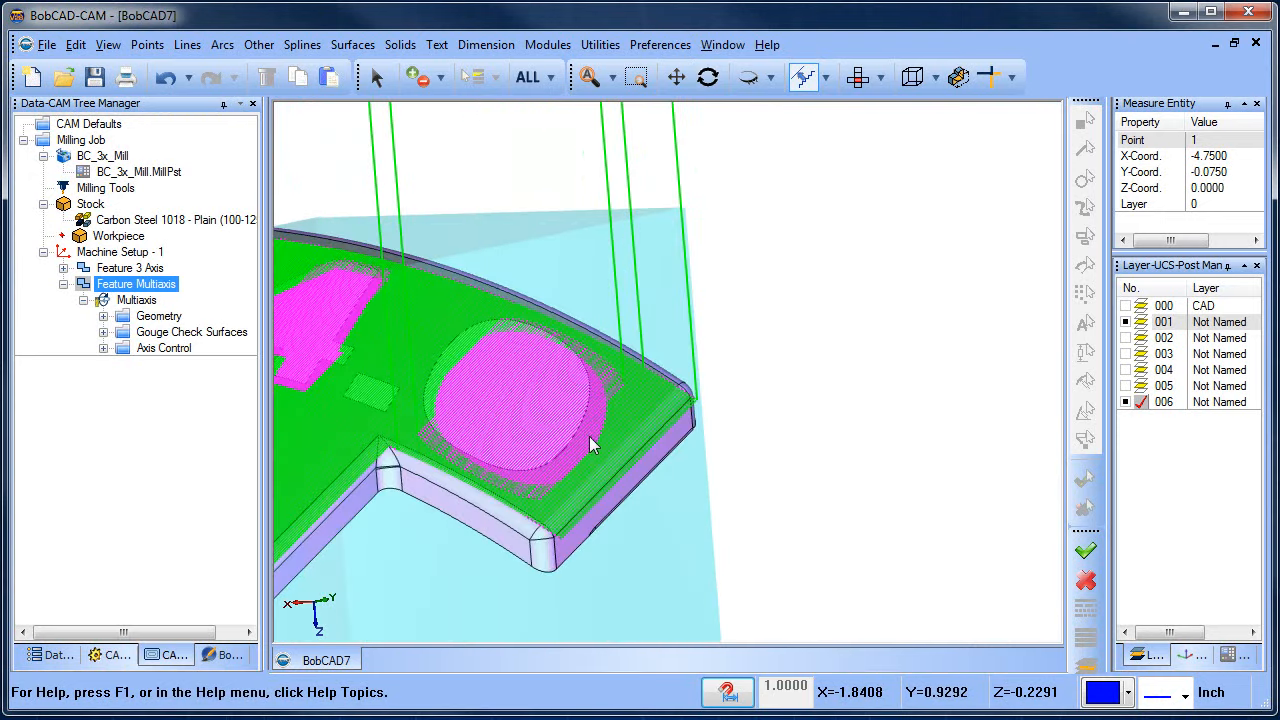
{"action": "mouse_move", "coordinate": [589, 436]}
{"action": "middle_mouse_down"}
{"action": "mouse_move", "coordinate": [626, 434]}
{"action": "mouse_move", "coordinate": [566, 442]}
{"action": "middle_mouse_up"}
{"action": "scroll", "coordinate": [634, 509], "scroll_direction": "up", "scroll_amount": 3}
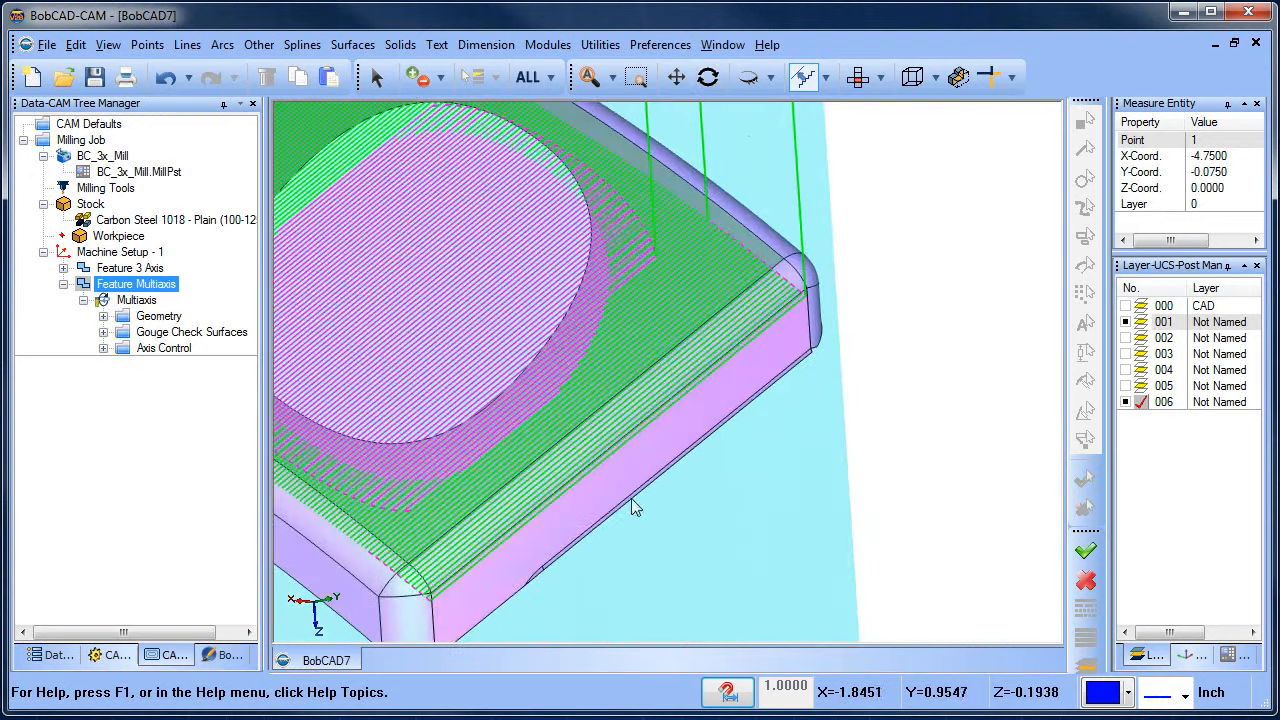
{"action": "scroll", "coordinate": [769, 430], "scroll_direction": "down", "scroll_amount": 3}
{"action": "middle_click_drag", "start_coordinate": [711, 440], "coordinate": [771, 380]}
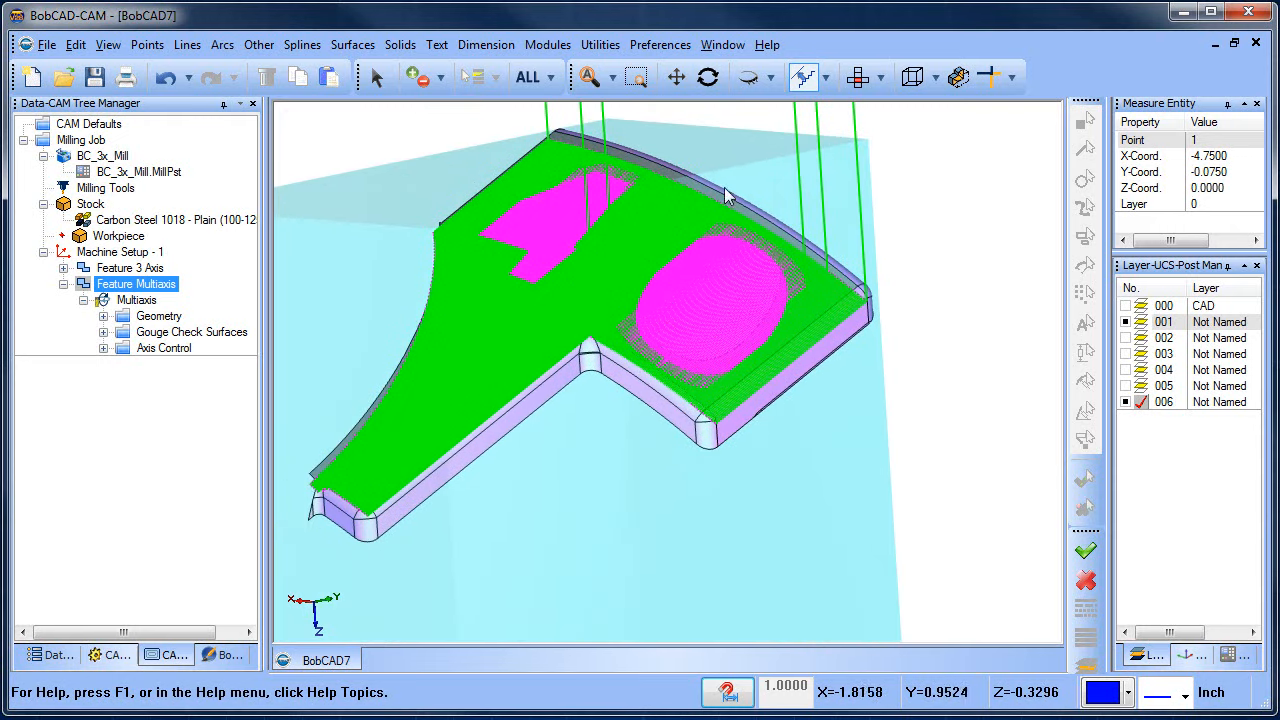
{"action": "scroll", "coordinate": [730, 295], "scroll_direction": "up", "scroll_amount": 5}
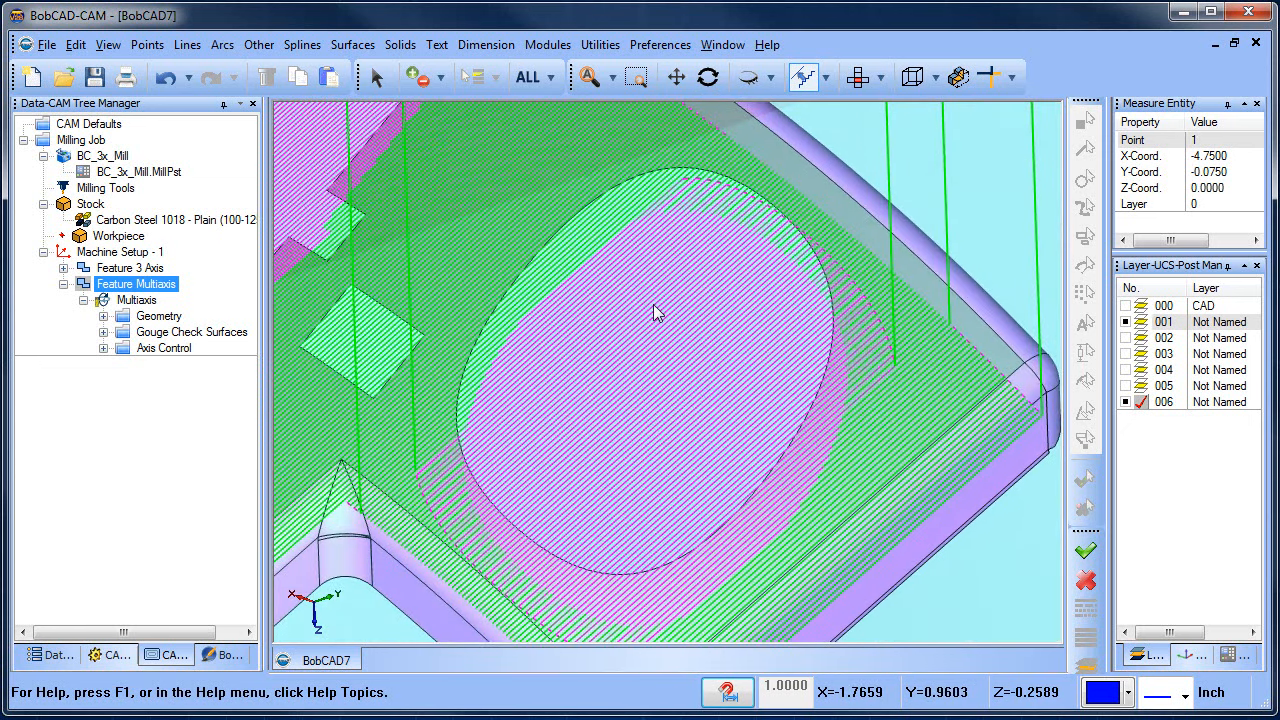
{"action": "scroll", "coordinate": [646, 373], "scroll_direction": "down", "scroll_amount": 6}
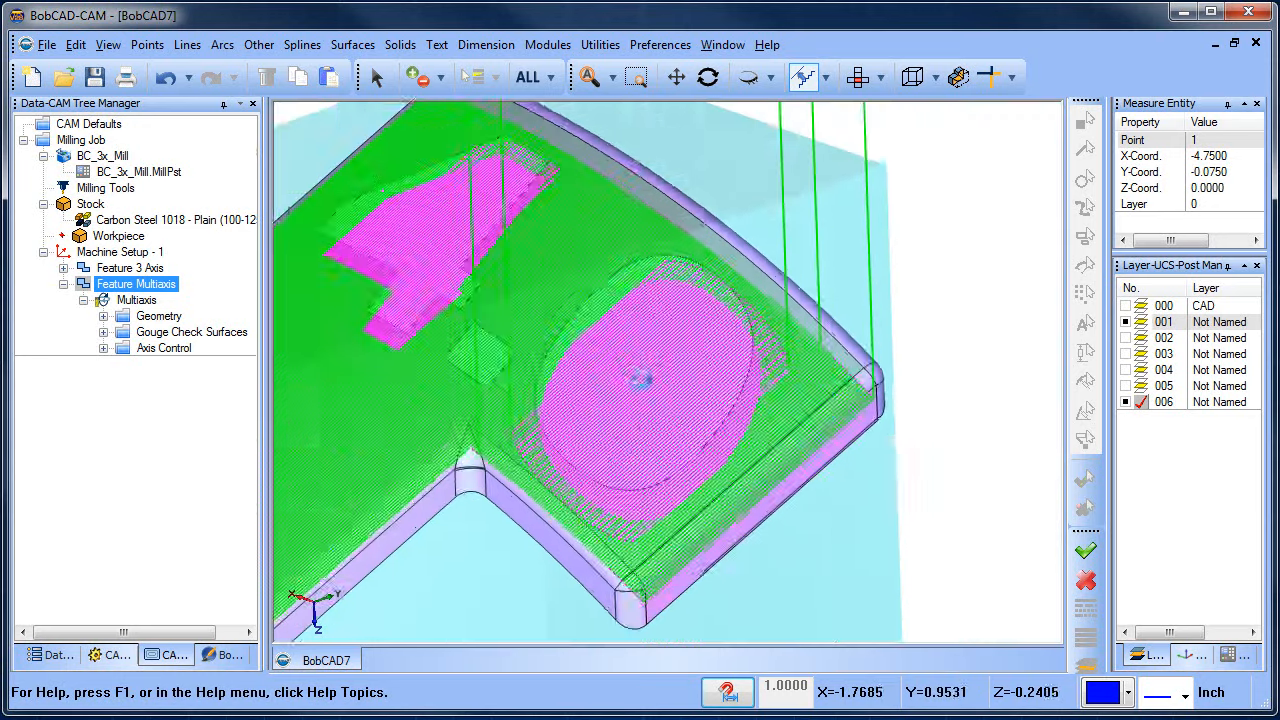
{"action": "middle_click_drag", "start_coordinate": [608, 446], "coordinate": [735, 342]}
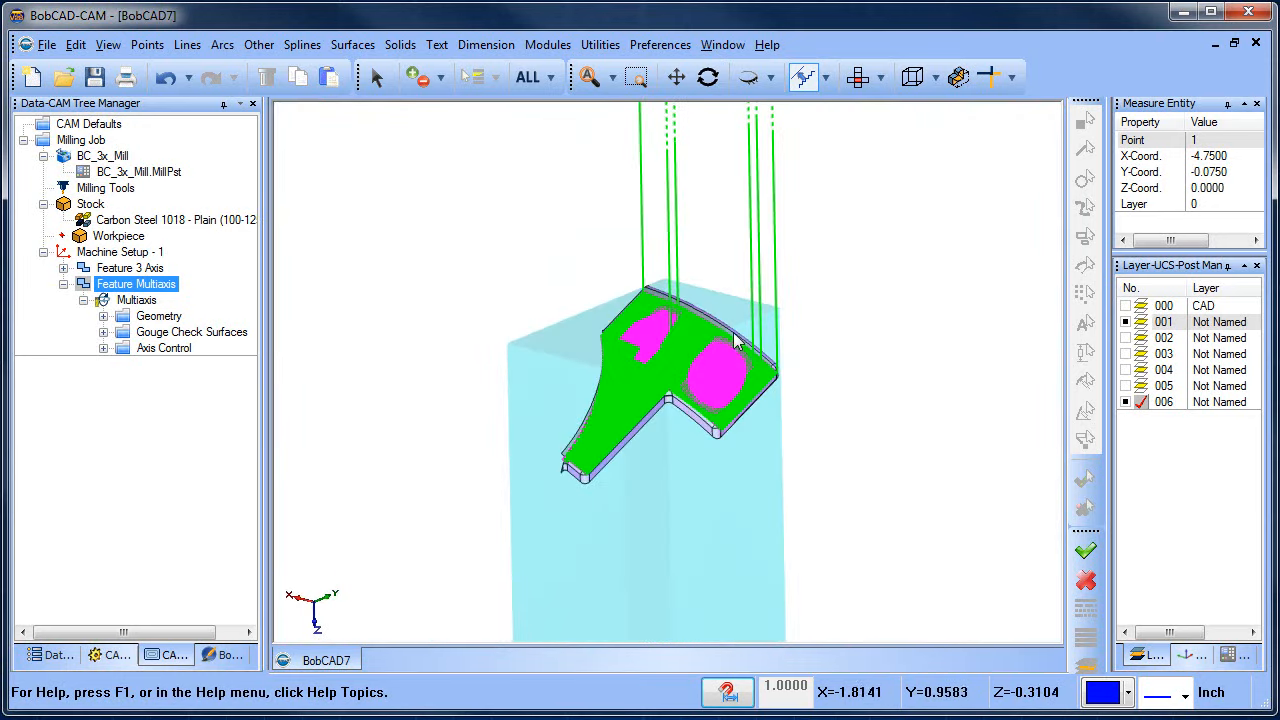
{"action": "scroll", "coordinate": [733, 371], "scroll_direction": "up", "scroll_amount": 2}
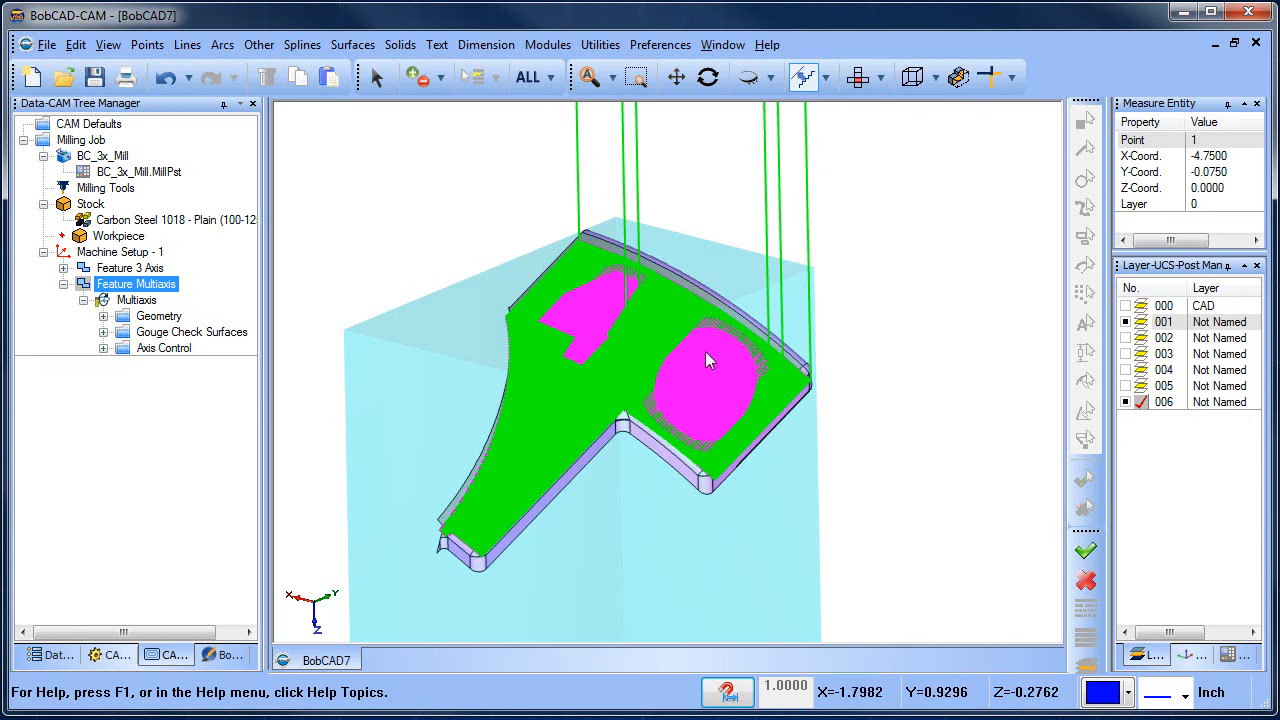
{"action": "middle_click_drag", "start_coordinate": [762, 419], "coordinate": [609, 509]}
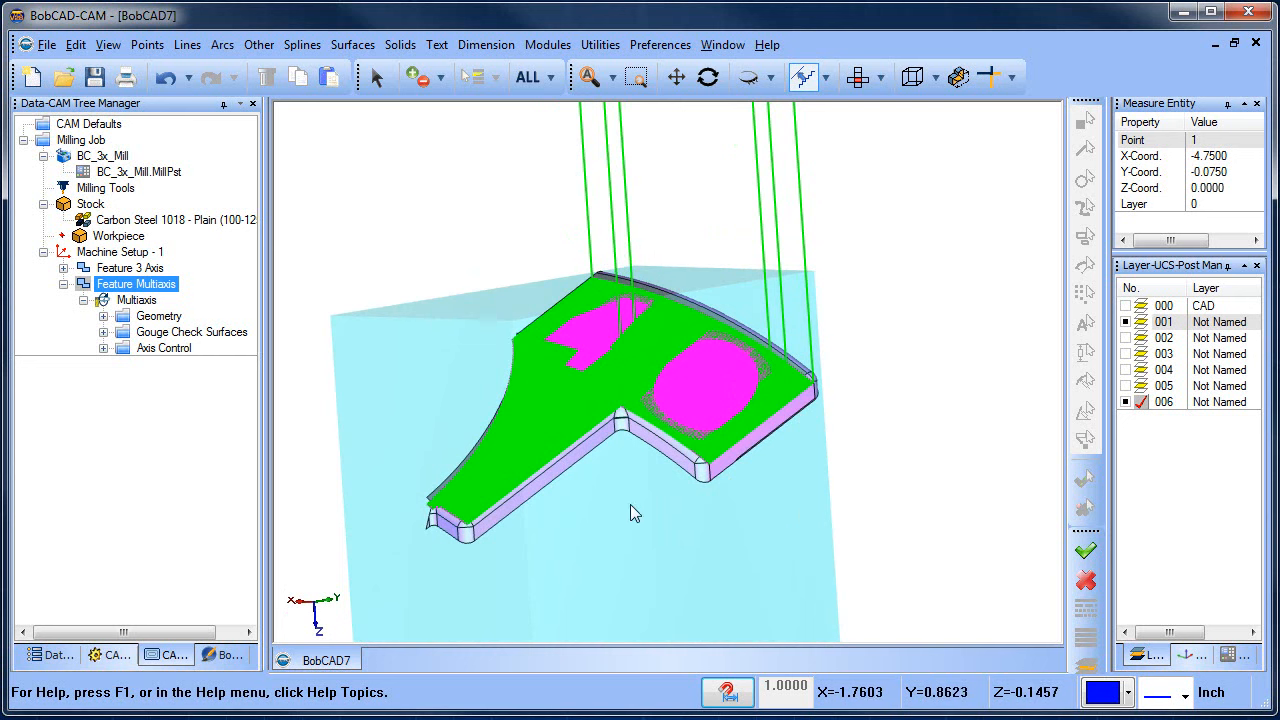